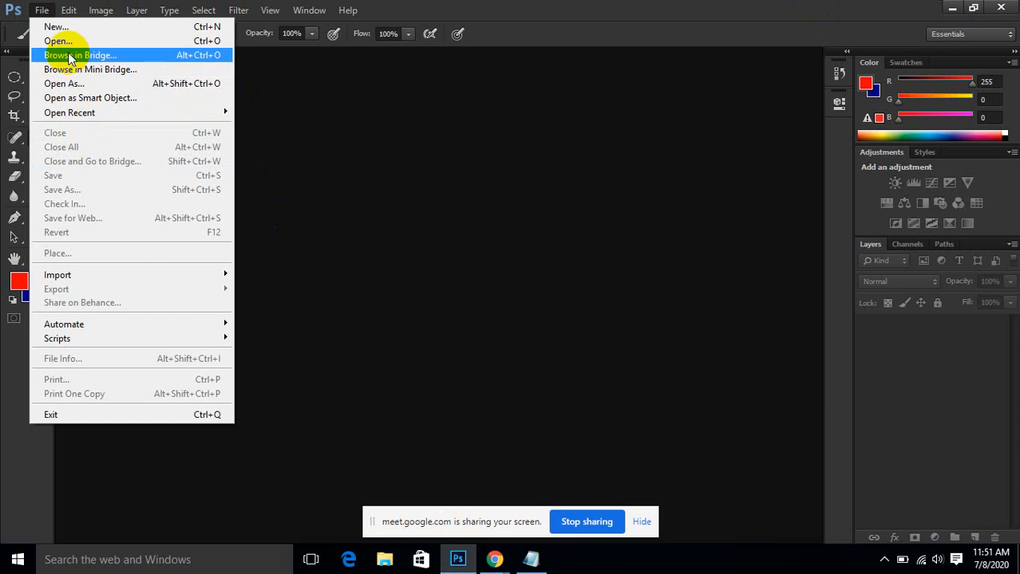
left_click(64, 40)
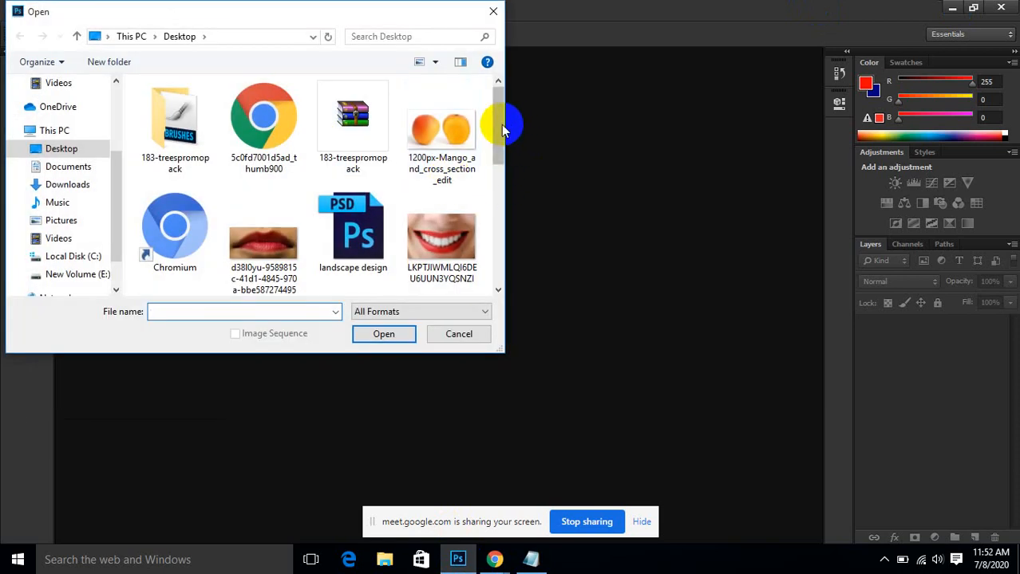
left_click_drag(512, 125, 512, 211)
left_click(197, 231)
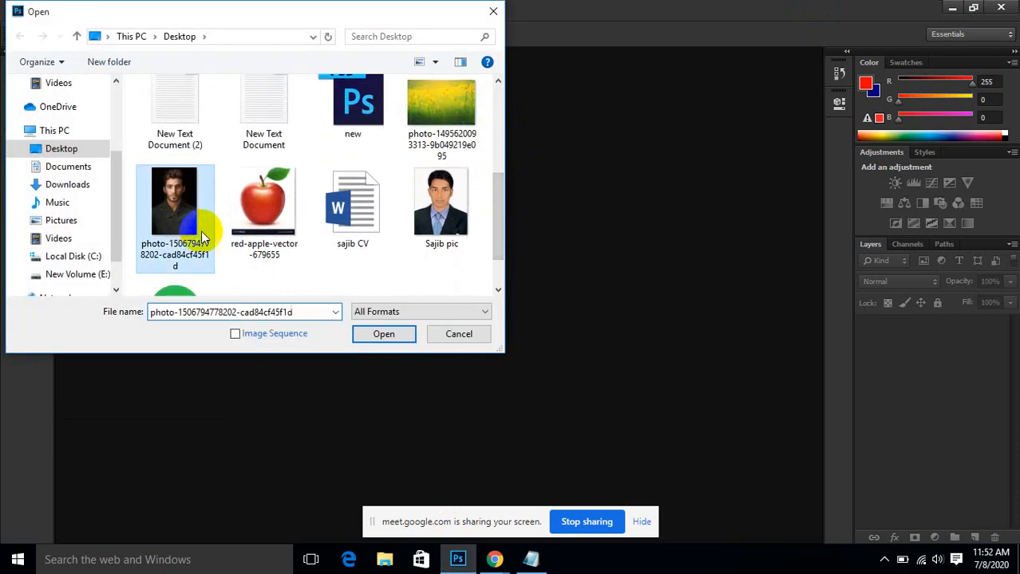
left_click(383, 337)
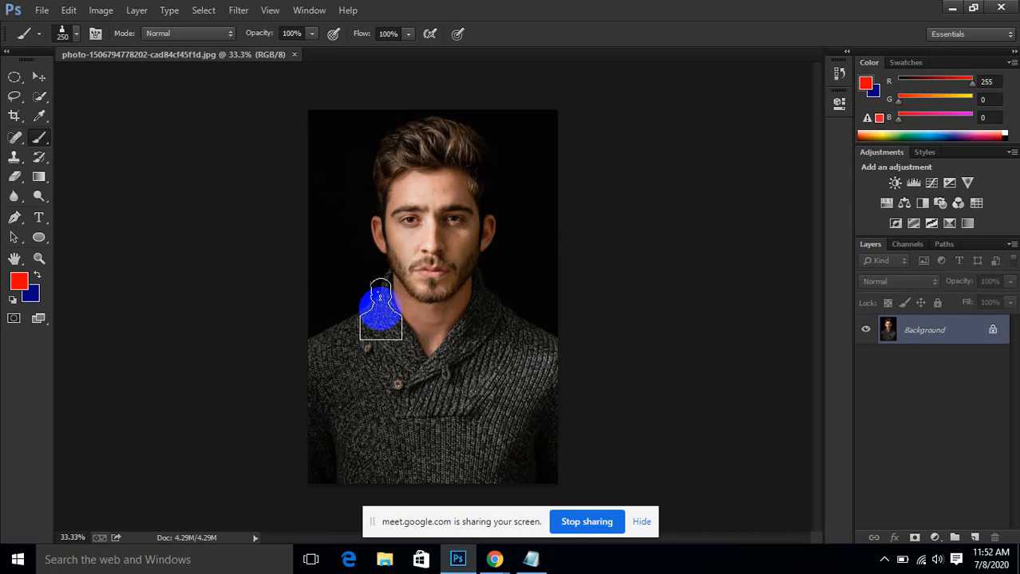
Step: Use Quick Selection to select the black background left of and above the man, subtracting his hair and face from the selection
left_click(39, 98)
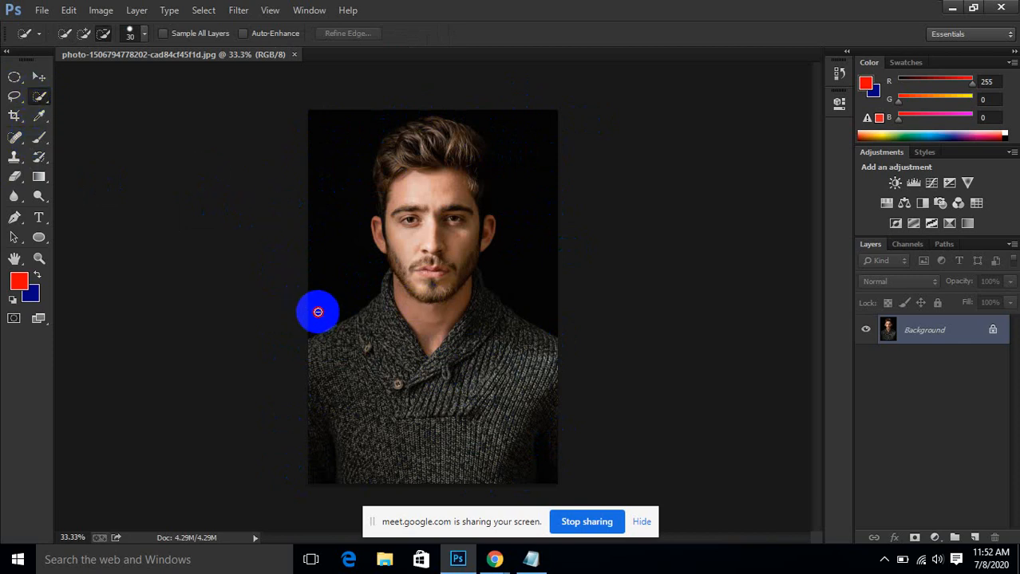
left_click_drag(318, 312, 330, 209)
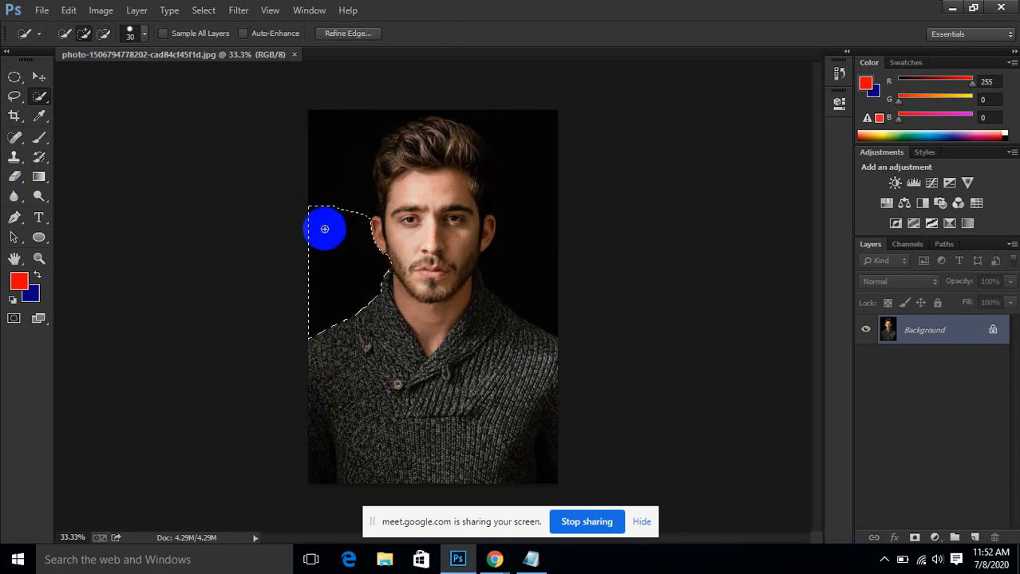
mouse_move(334, 149)
left_mouse_down()
mouse_move(342, 130)
mouse_move(475, 114)
mouse_move(541, 125)
mouse_move(550, 166)
left_mouse_up()
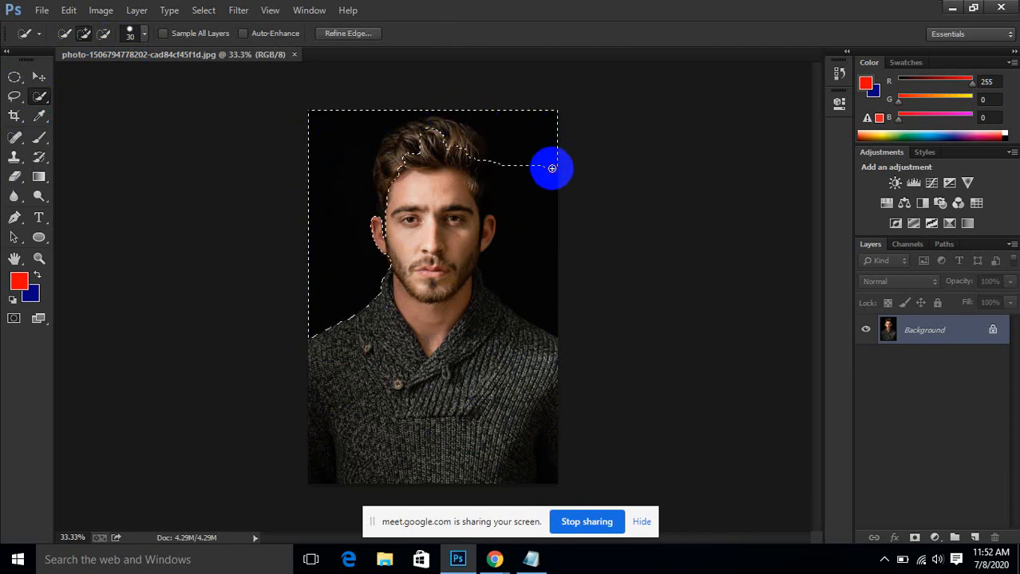
left_click(103, 33)
mouse_move(442, 220)
left_mouse_down()
mouse_move(392, 216)
mouse_move(376, 227)
mouse_move(381, 155)
mouse_move(446, 125)
mouse_move(482, 169)
mouse_move(267, 110)
left_mouse_up()
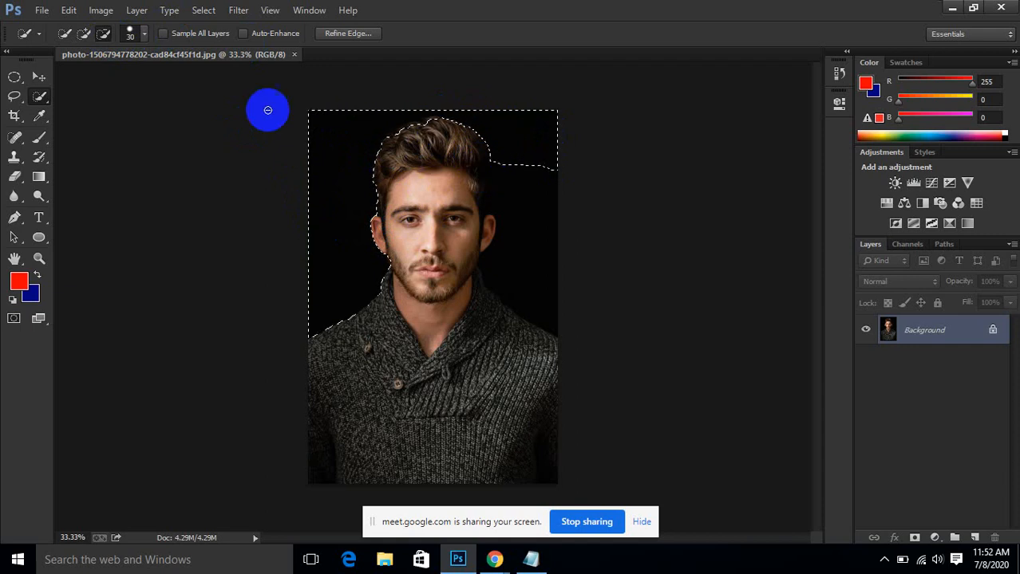
Step: Extend the selection down the background on the right of the head and subtract the face, ear and shoulder from it
left_click(85, 33)
mouse_move(505, 189)
left_mouse_down()
mouse_move(519, 176)
mouse_move(505, 177)
mouse_move(533, 231)
mouse_move(519, 244)
mouse_move(531, 264)
left_mouse_up()
left_click(103, 34)
left_click(471, 191)
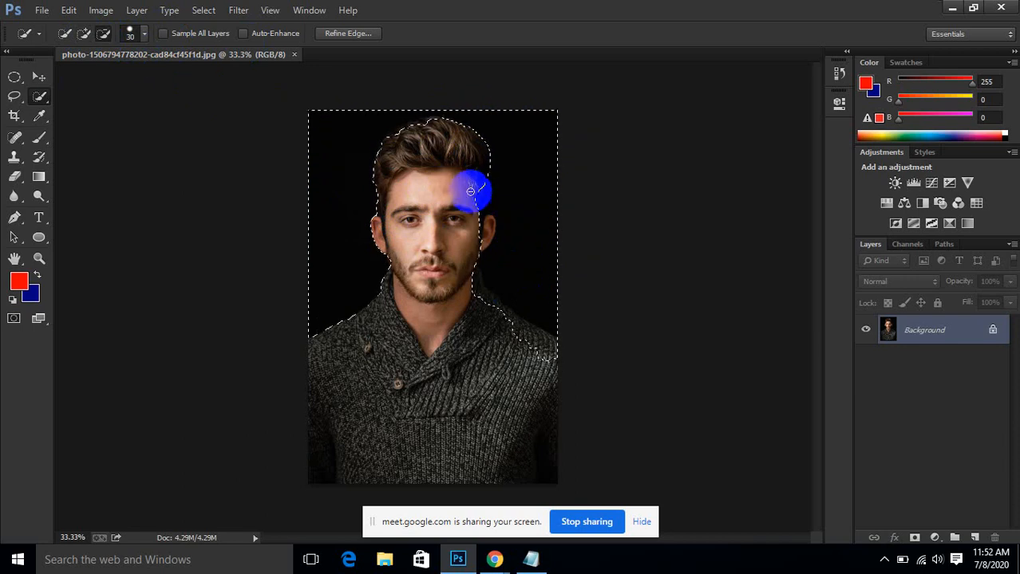
left_click_drag(471, 203, 480, 205)
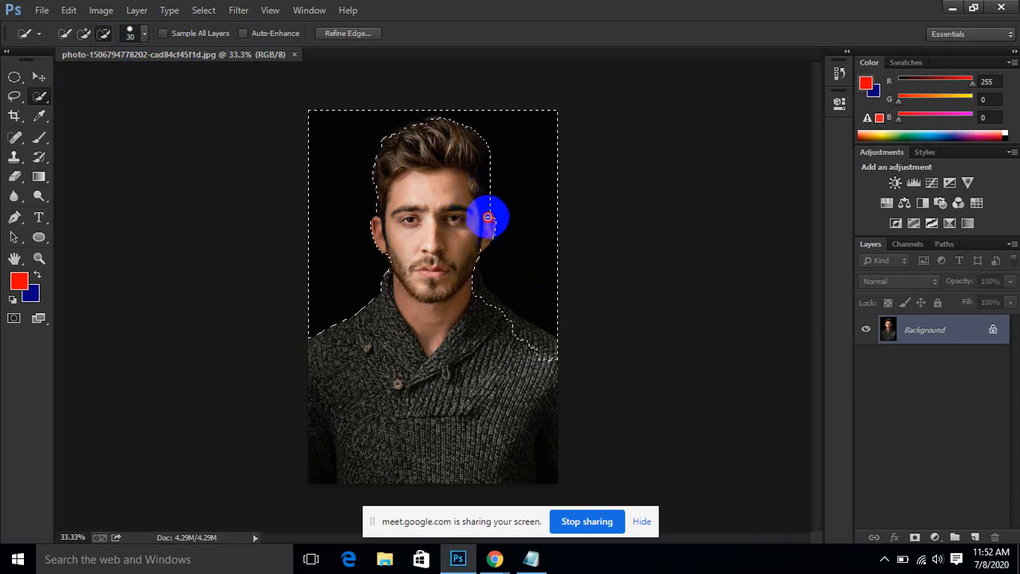
mouse_move(479, 243)
left_mouse_down()
mouse_move(481, 274)
mouse_move(472, 275)
mouse_move(502, 312)
mouse_move(488, 305)
mouse_move(551, 358)
left_mouse_up()
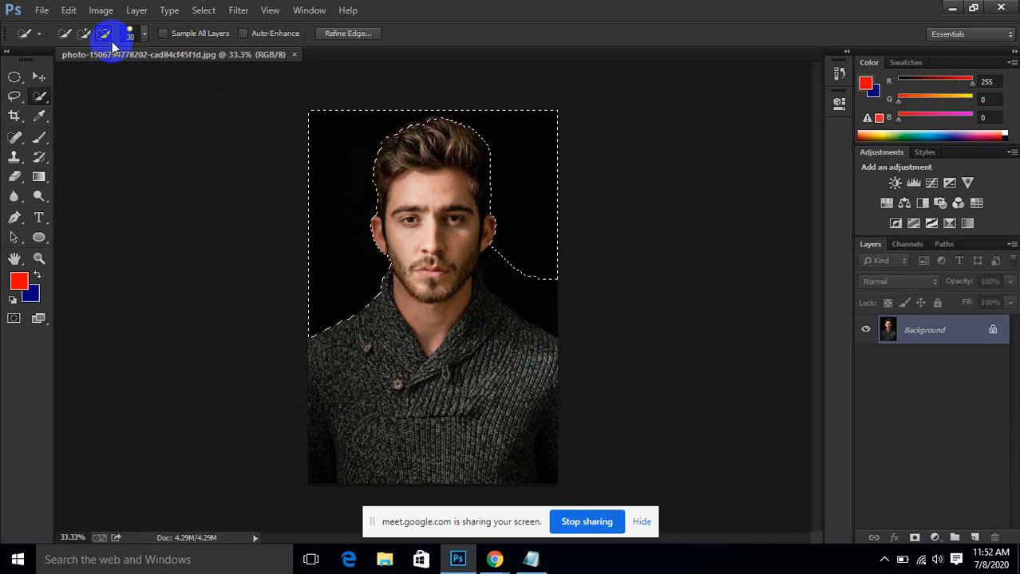
Step: Add the remaining black background beside the right neck and shoulder to the selection
left_click(84, 33)
scroll(503, 241, "up", 1)
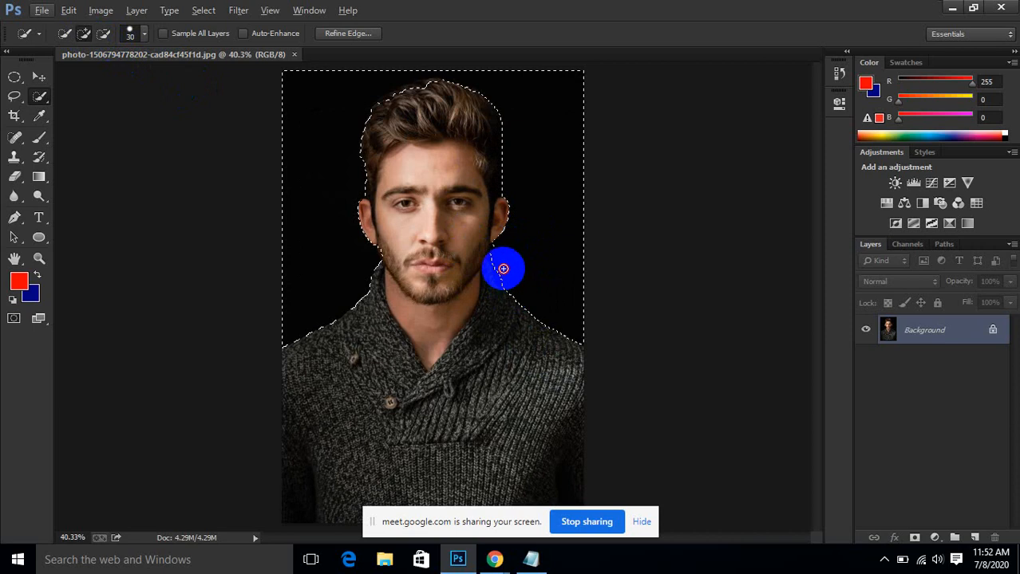
scroll(572, 296, "down", 1)
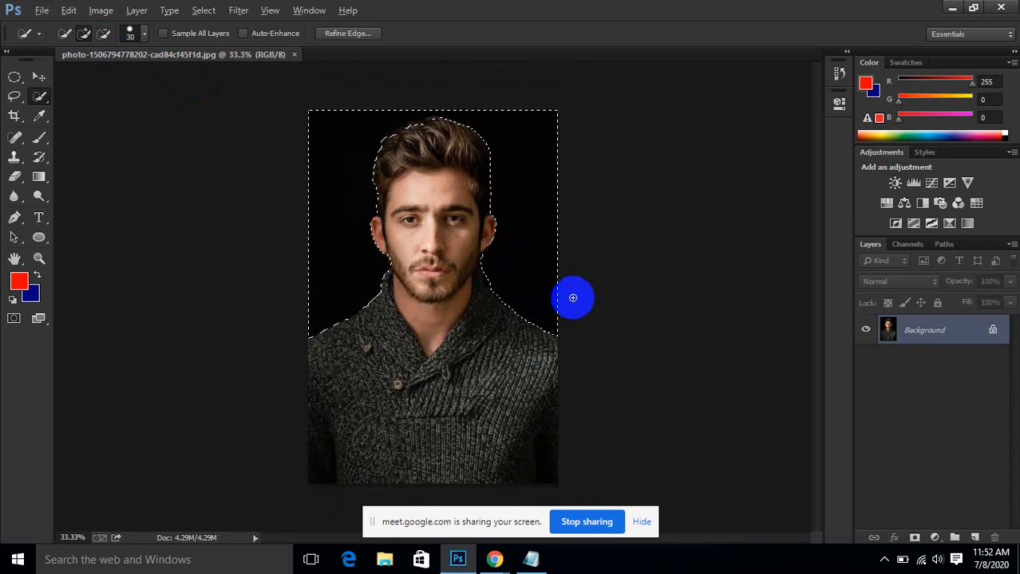
key("alt")
left_click_drag(537, 253, 508, 262)
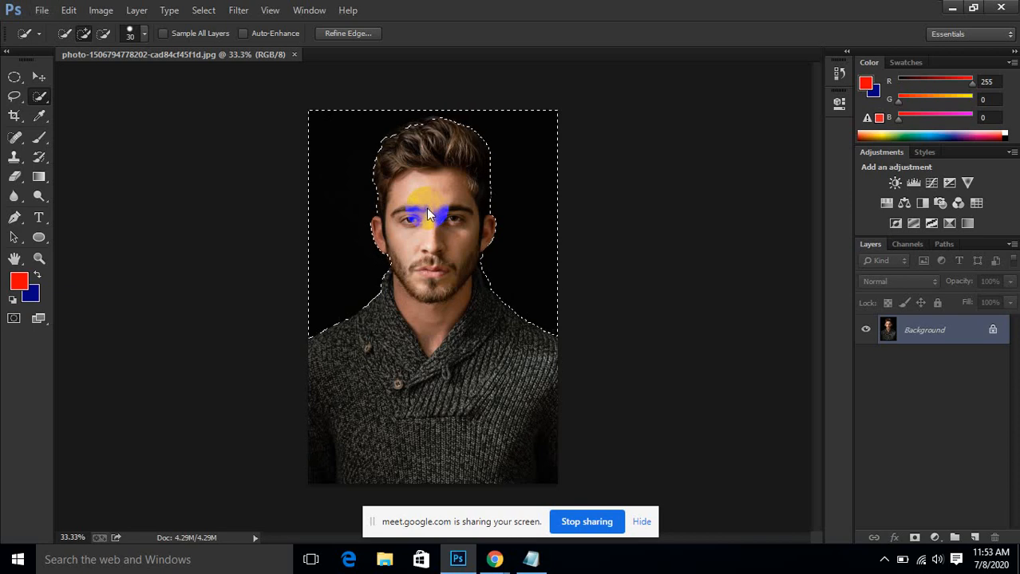
Step: Invert the selection to the man and define it as a brush preset named 100
key("ctrl+shift+i")
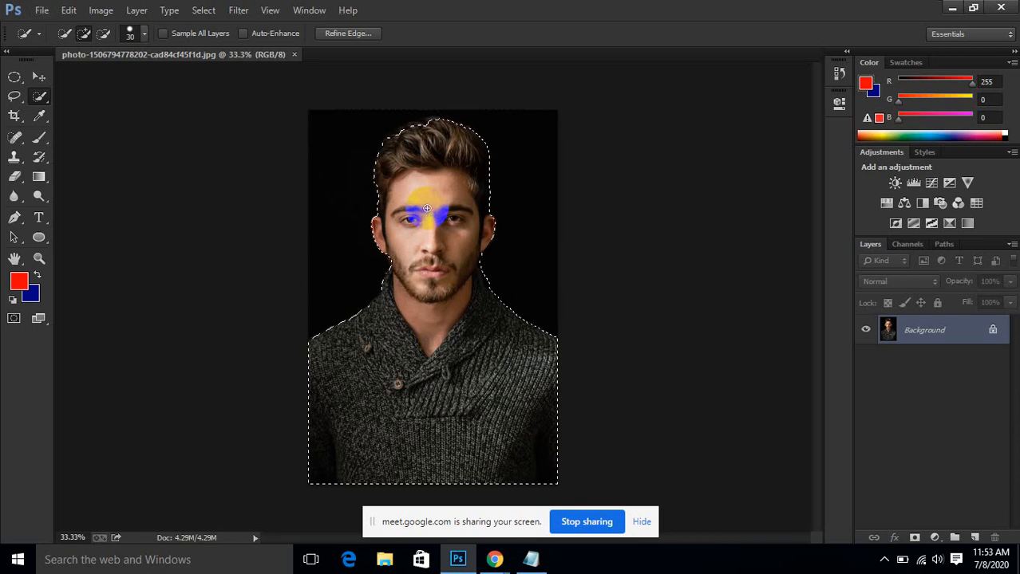
left_click(66, 13)
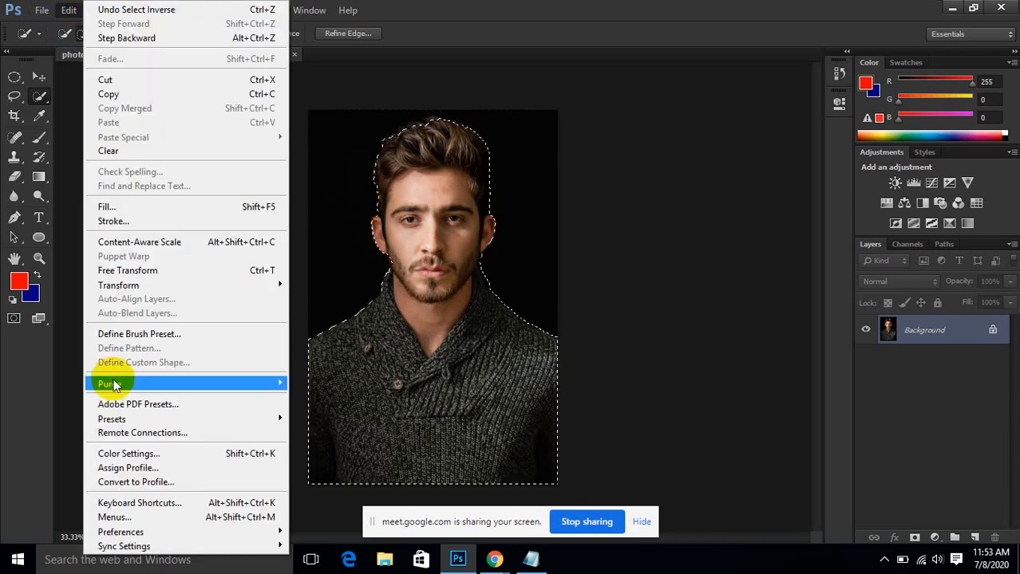
left_click(172, 338)
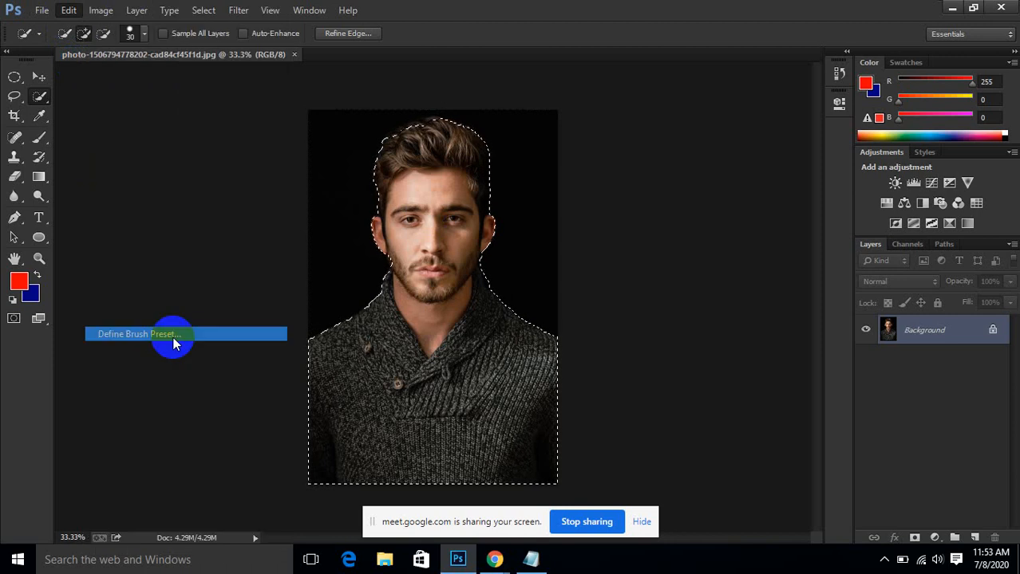
left_click_drag(562, 175, 431, 177)
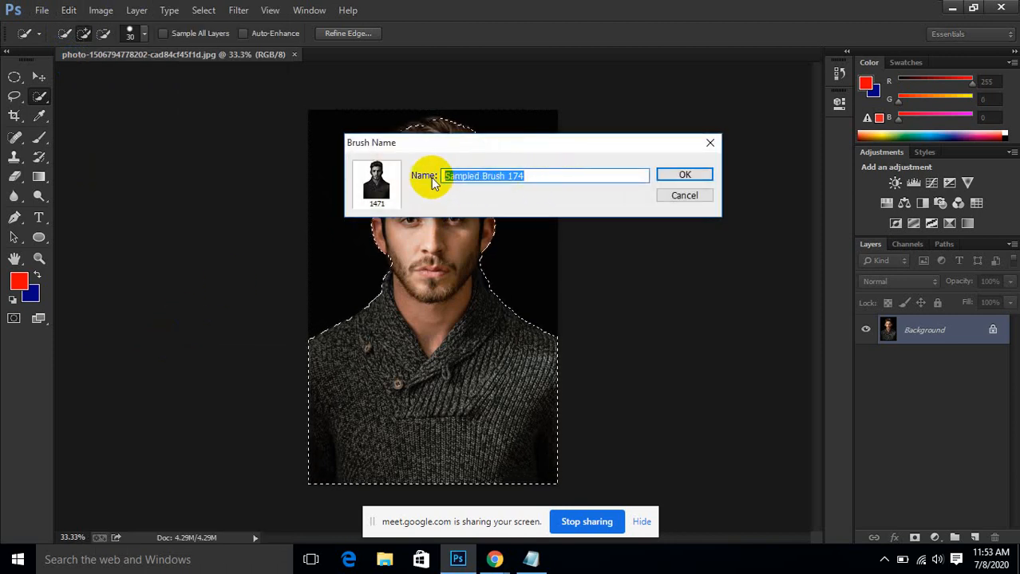
type("100")
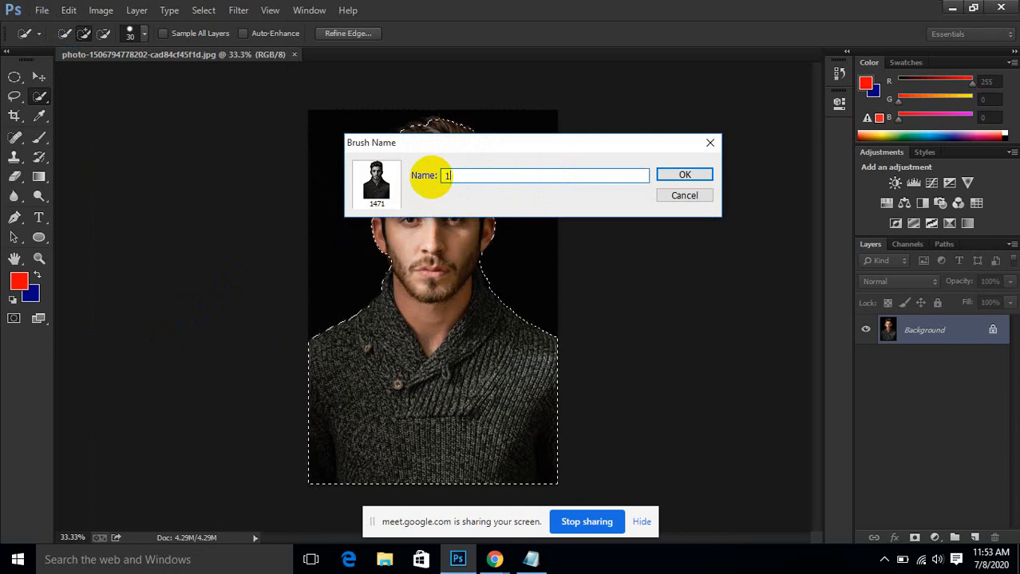
left_click(682, 174)
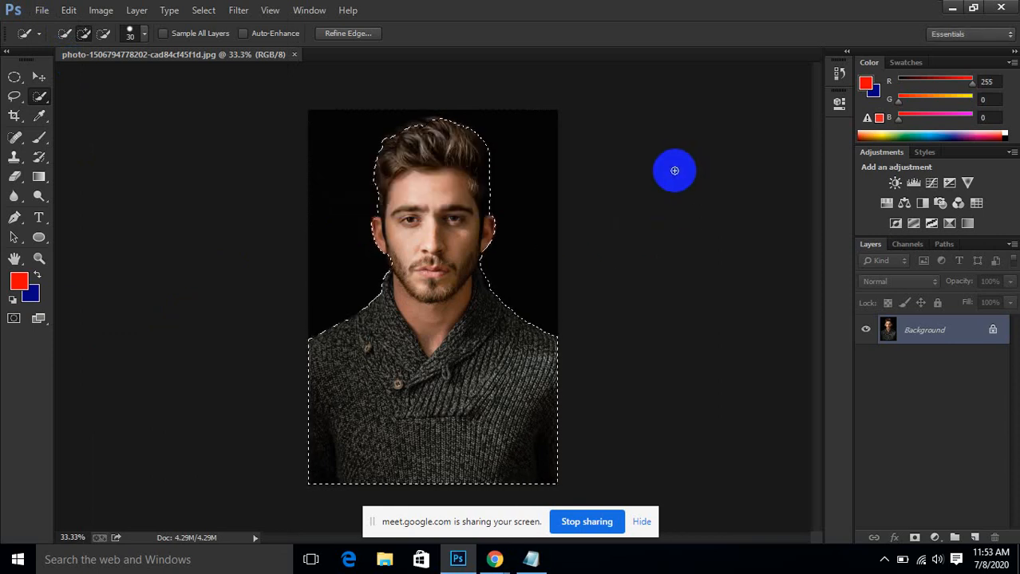
Step: Create a new 1080 x 720 pixel RGB document at 300 pixels/inch with a white background
left_click(40, 11)
left_click(50, 27)
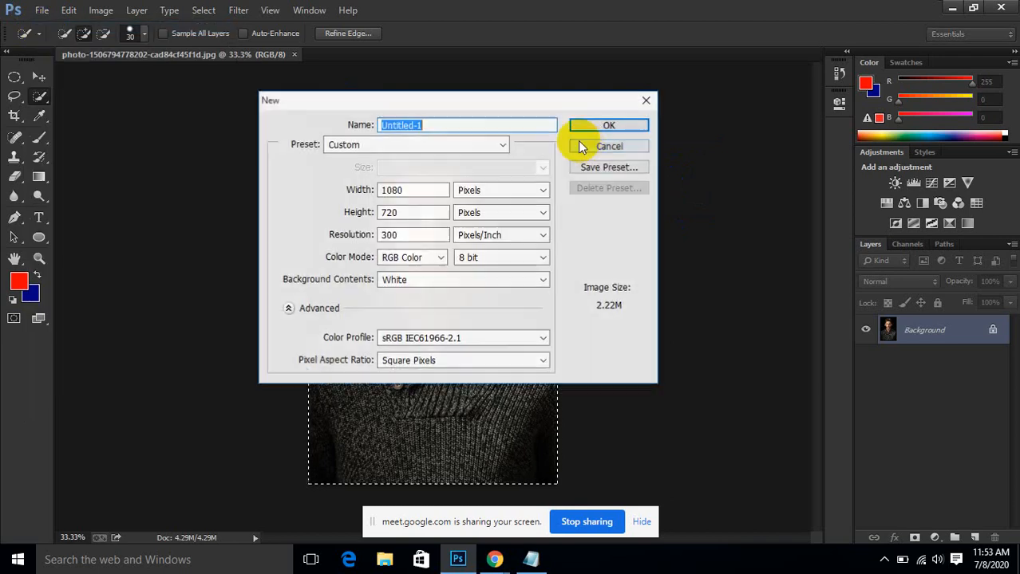
left_click(605, 125)
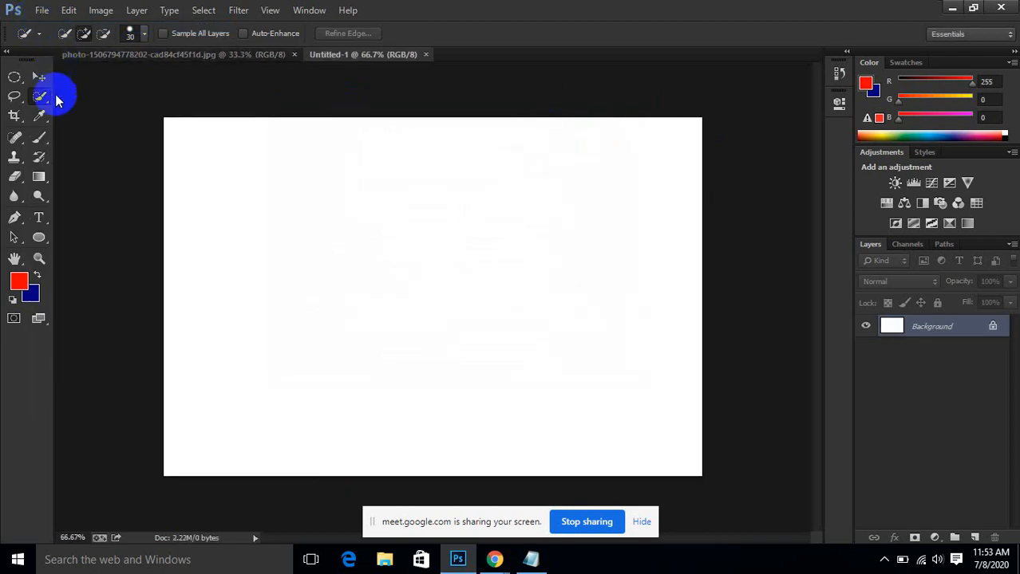
Step: Activate the Brush tool with the newly defined 1471 px portrait brush
left_click(40, 138)
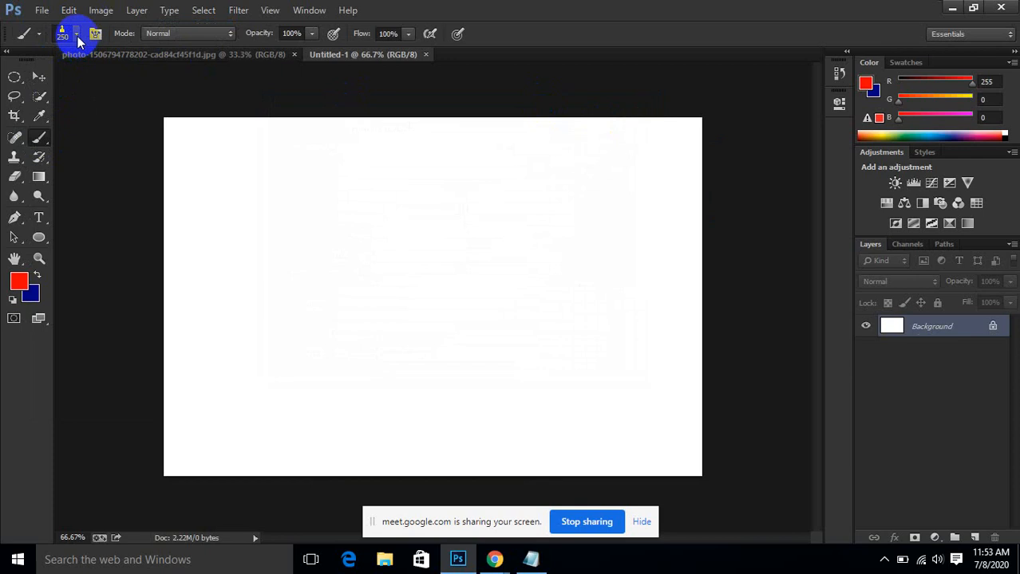
left_click(77, 36)
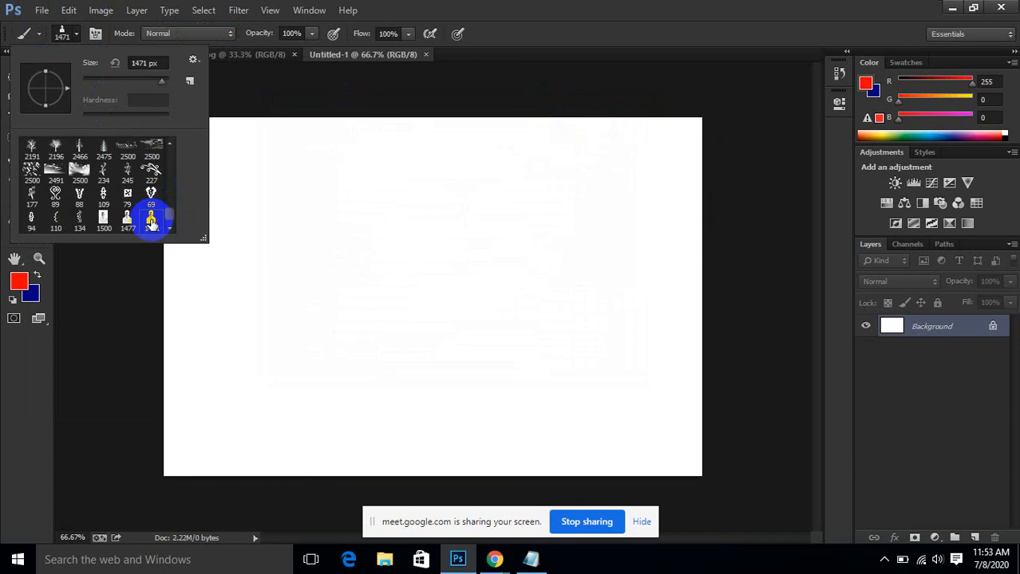
left_click(430, 7)
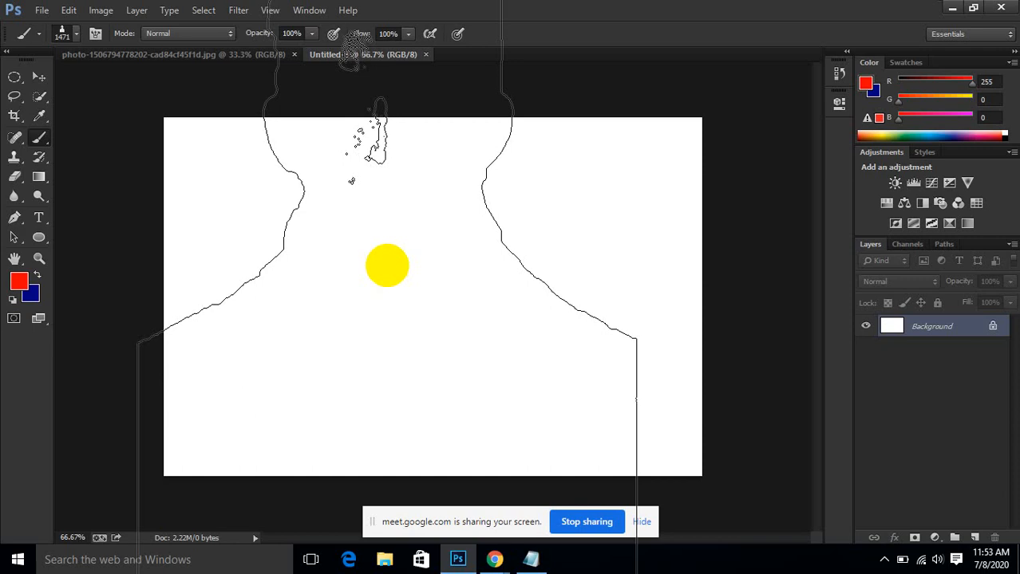
Step: Reduce the brush size to 200 px and stamp two red portraits side by side in the canvas's upper-left area
key("bracketright")
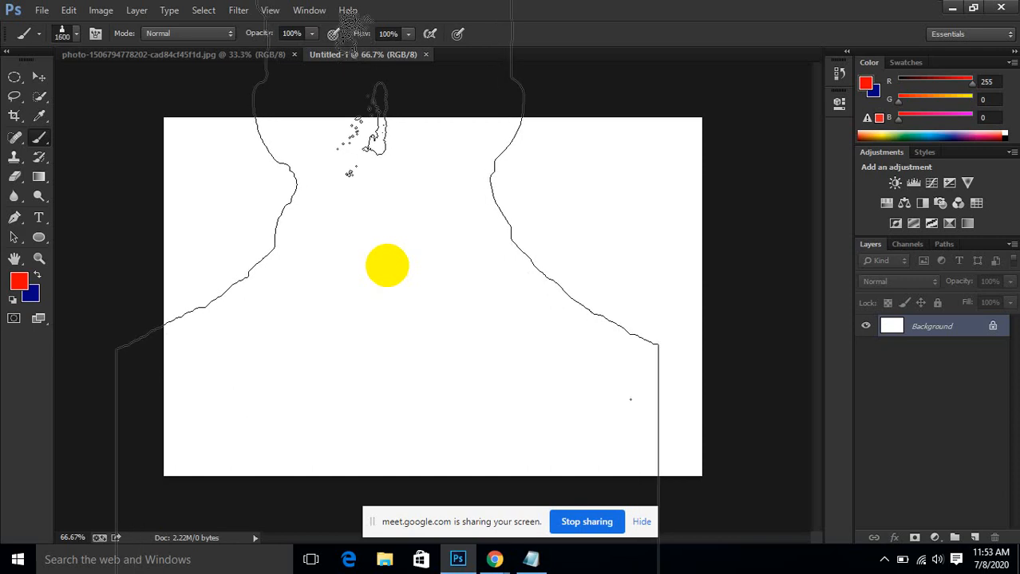
key("bracketleft")
key("bracketleft")
key("bracketleft")
key("bracketleft")
key("bracketleft")
key("bracketleft")
key("bracketleft")
key("bracketleft")
key("bracketleft")
key("bracketleft")
key("bracketleft")
key("bracketleft")
key("bracketleft")
key("bracketleft")
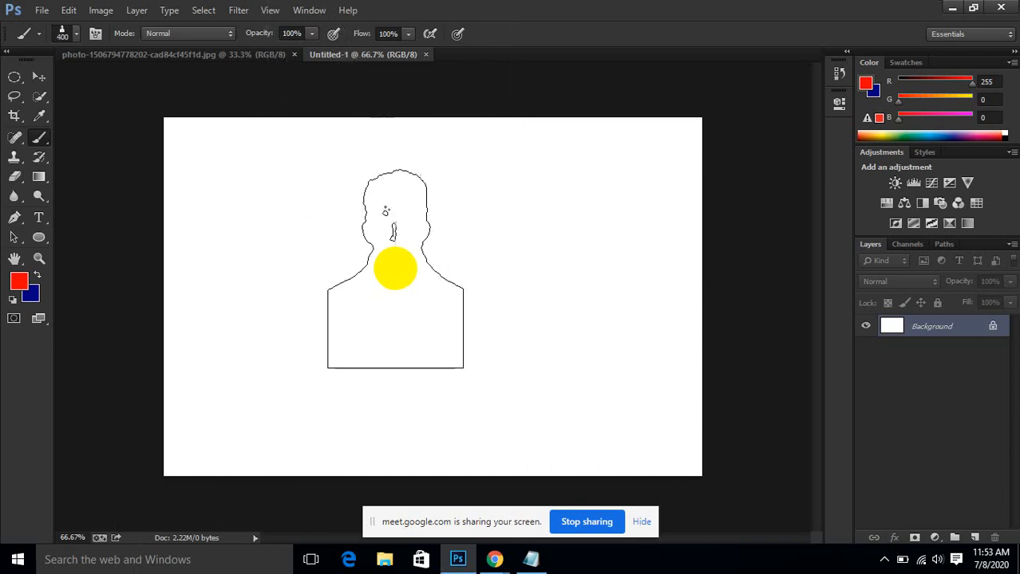
key("bracketleft")
left_click(257, 204)
left_click(331, 203)
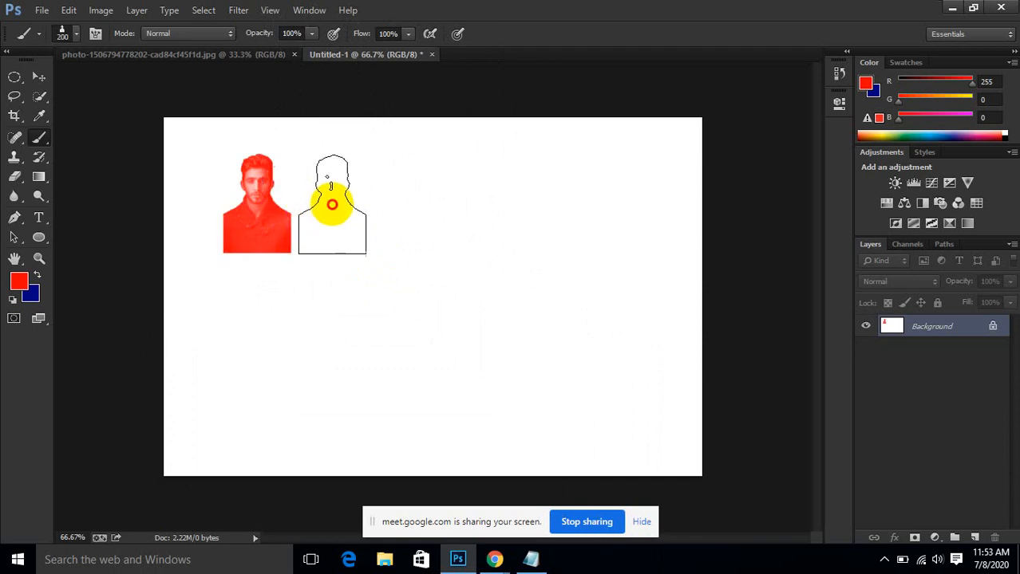
Step: Set the foreground colour to the reddish brown basic colour and stamp three portraits at the upper right and two below at the left and centre
left_click(26, 287)
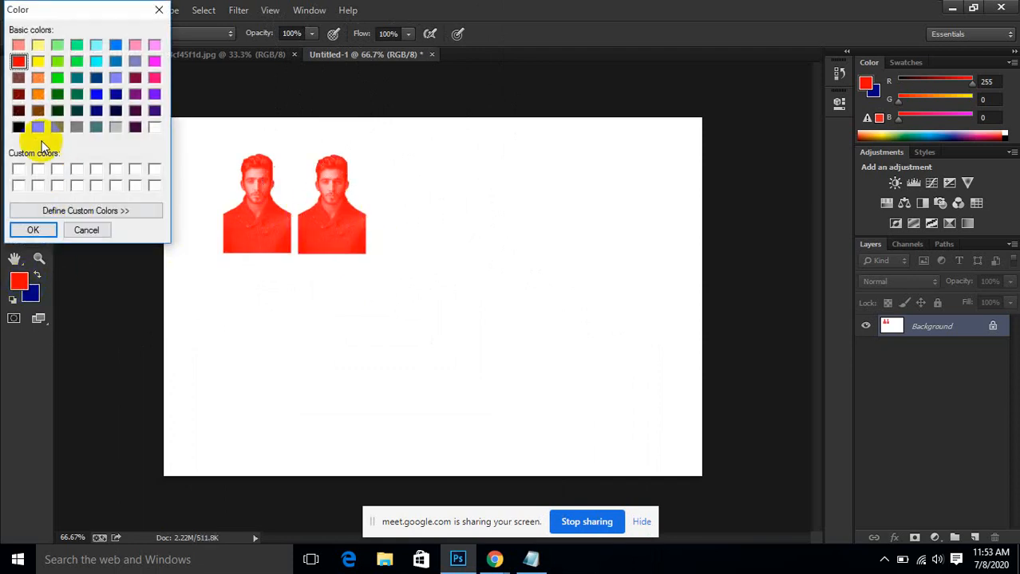
left_click(19, 77)
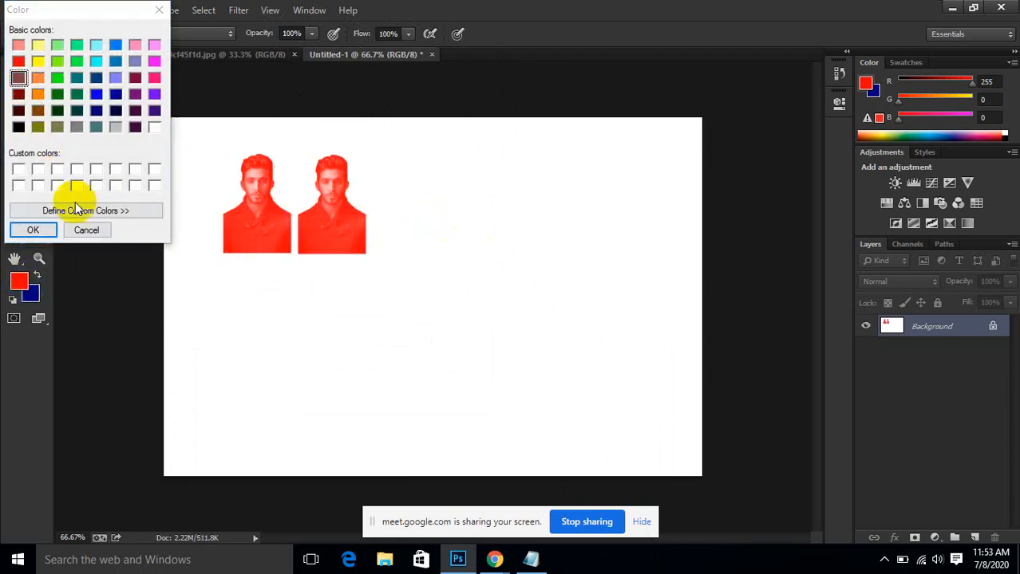
left_click(30, 230)
left_click(463, 209)
left_click(557, 225)
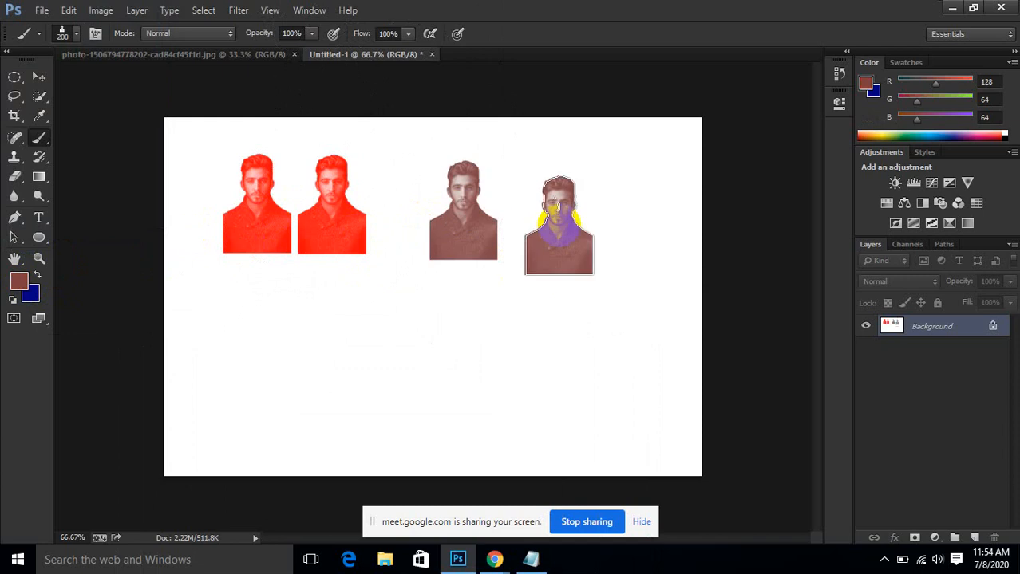
left_click(646, 263)
left_click(404, 343)
left_click(286, 327)
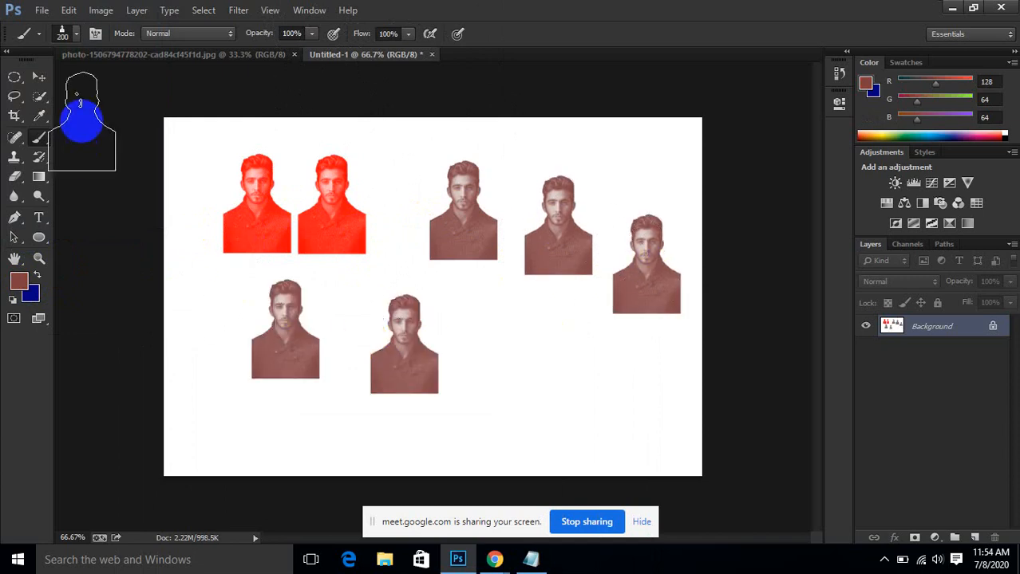
Step: Stamp three more brown portraits at 200 px across the canvas's lower centre, lower right and lower left
left_click(83, 36)
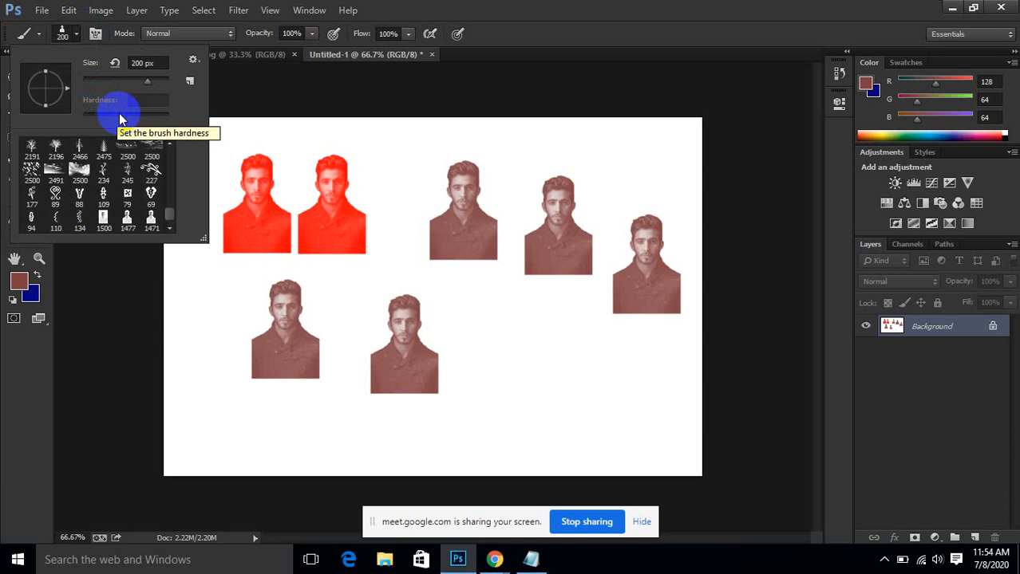
left_click(578, 7)
left_click(501, 371)
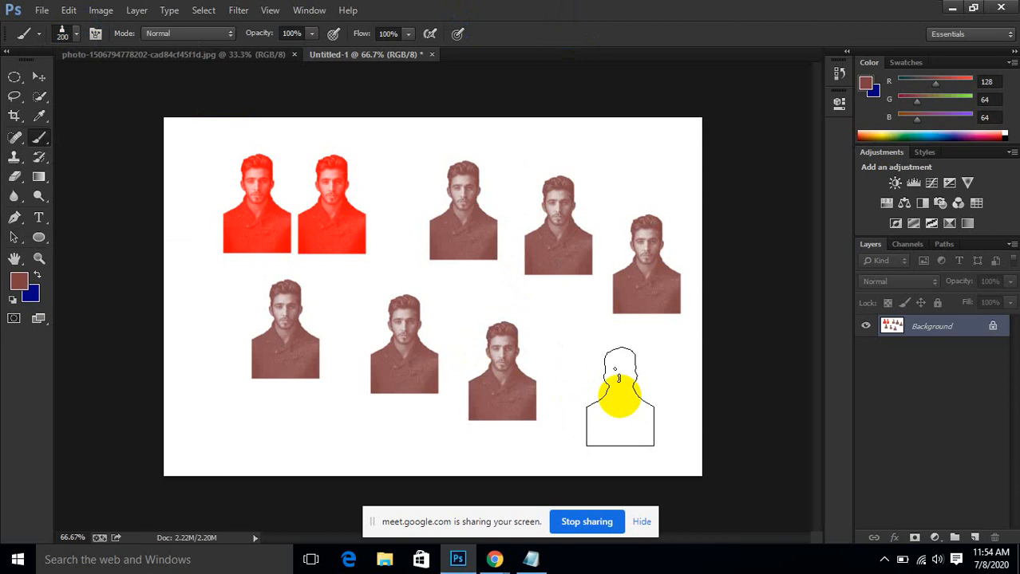
left_click(620, 396)
left_click(210, 404)
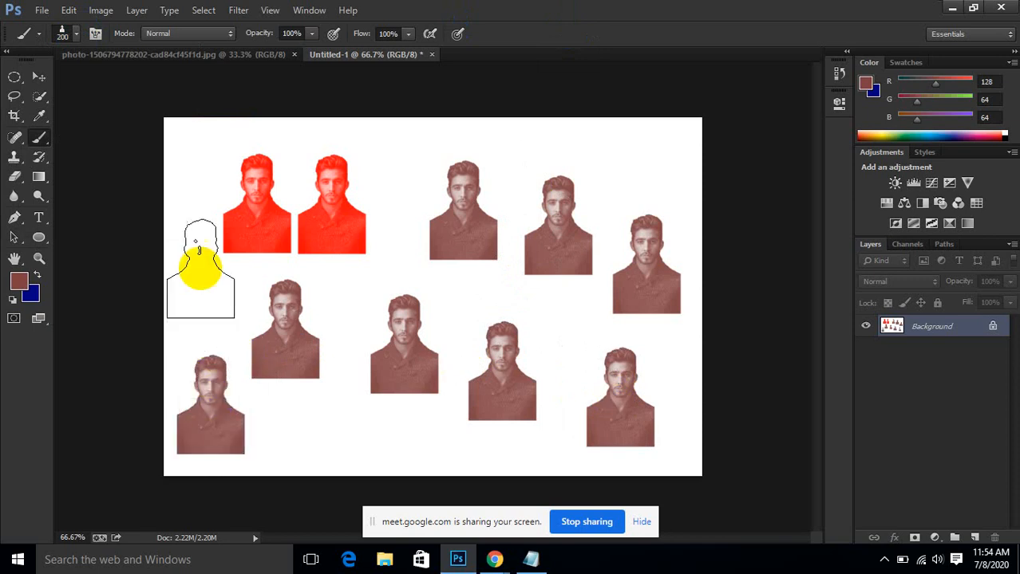
Step: Set the foreground colour to the dark green basic colour (0, 64, 0) and stamp four portraits along the canvas's top edge
left_click(18, 281)
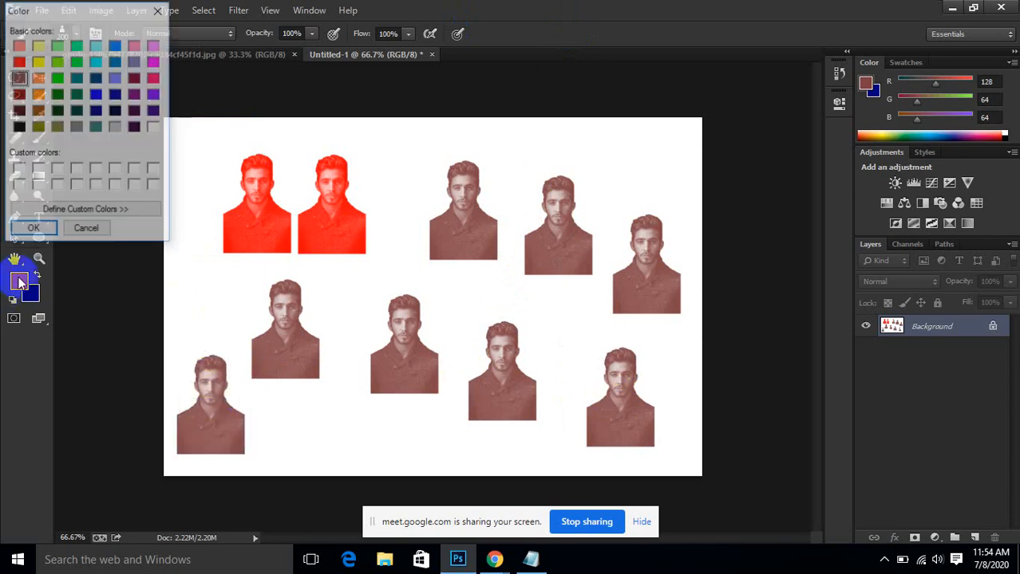
left_click(62, 113)
left_click(32, 230)
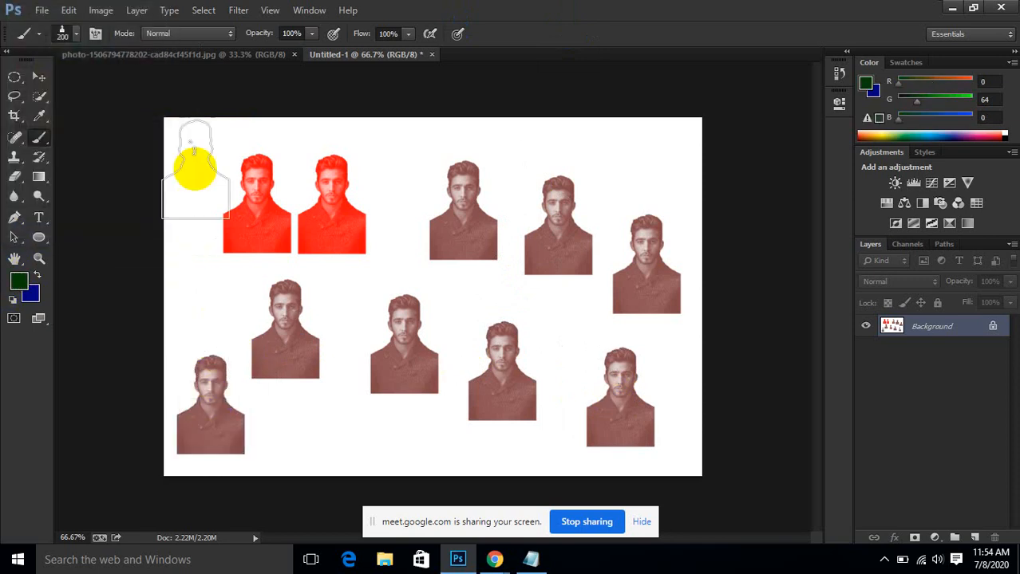
left_click(190, 153)
left_click(397, 136)
left_click(583, 136)
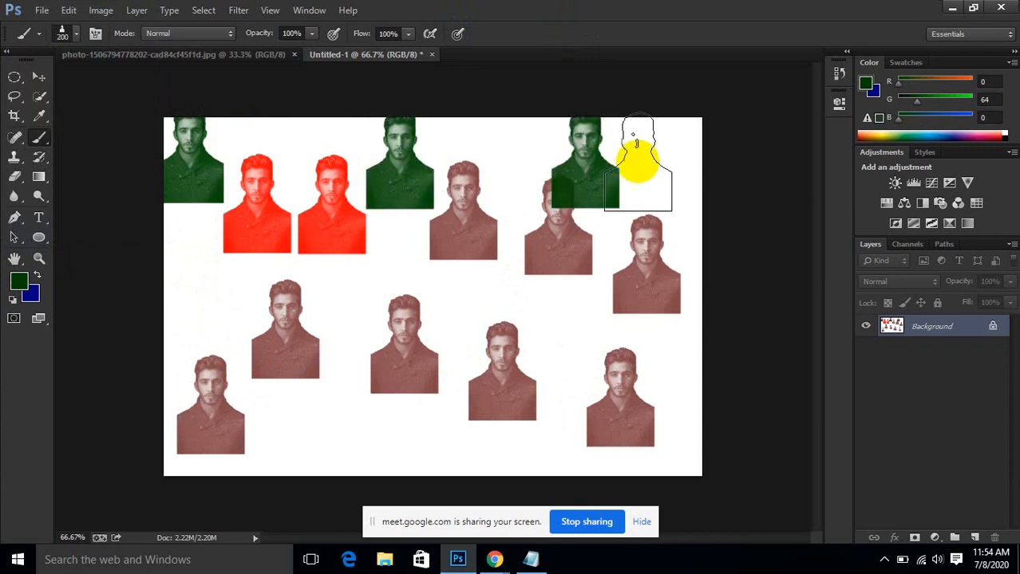
left_click(666, 134)
Step: Stamp four more dark green portraits, two around the canvas's centre and two near its left edge
left_click(570, 295)
left_click(448, 283)
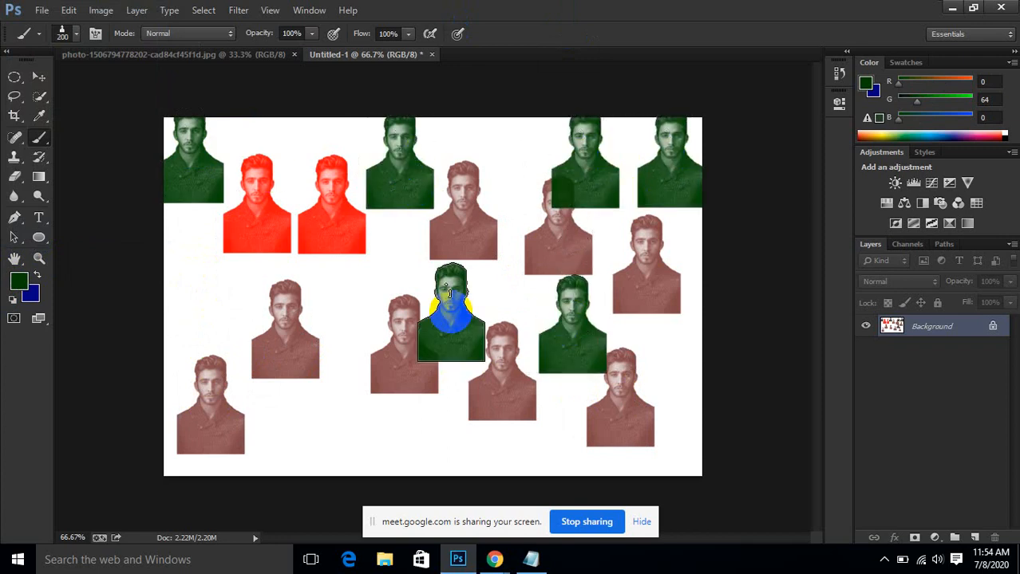
left_click(194, 255)
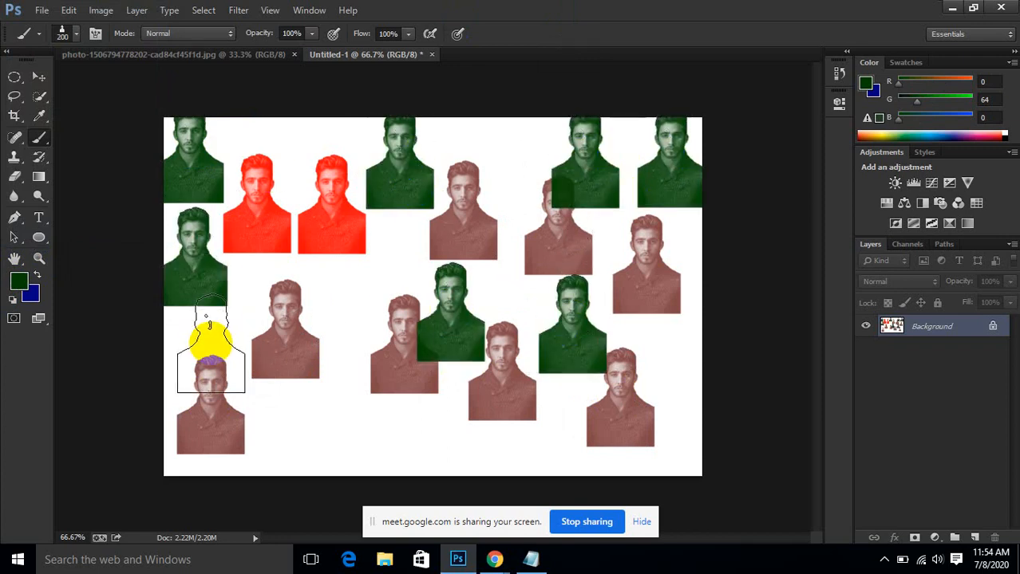
left_click(205, 345)
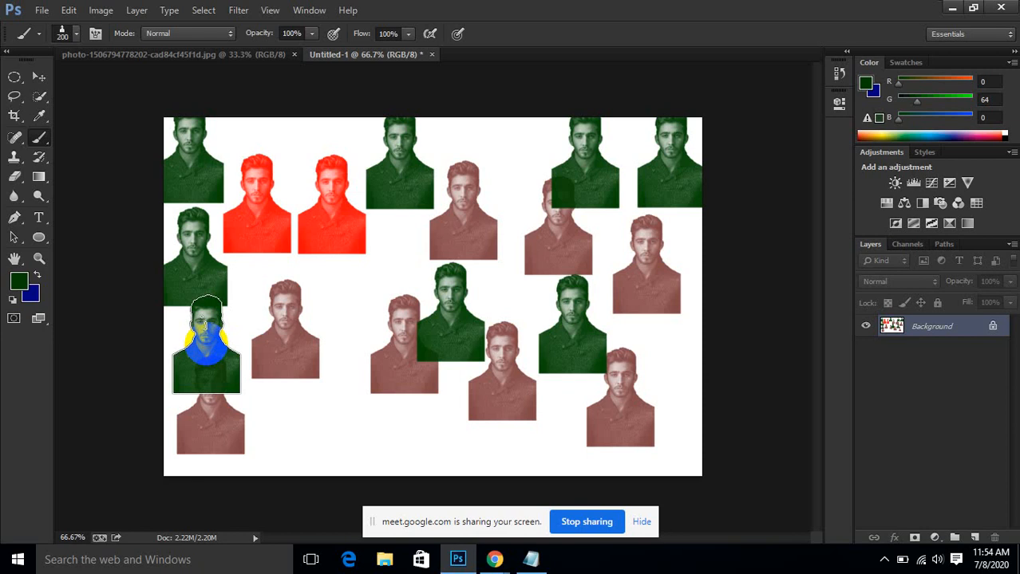
Step: Switch to Chrome, search for brushking.eu in a new tab and open the BrushKing free Photoshop brushes site
mouse_move(500, 564)
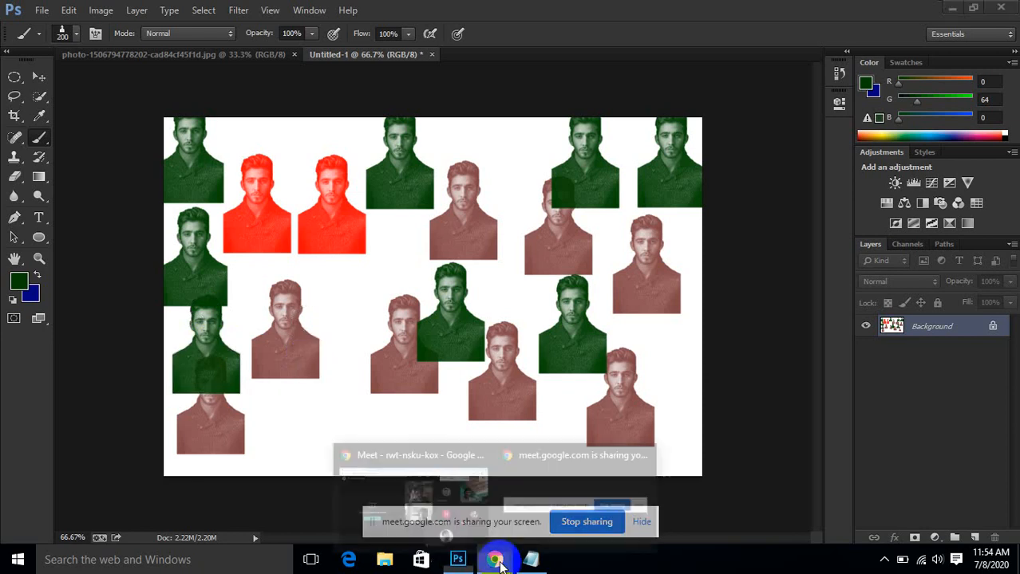
left_click(432, 461)
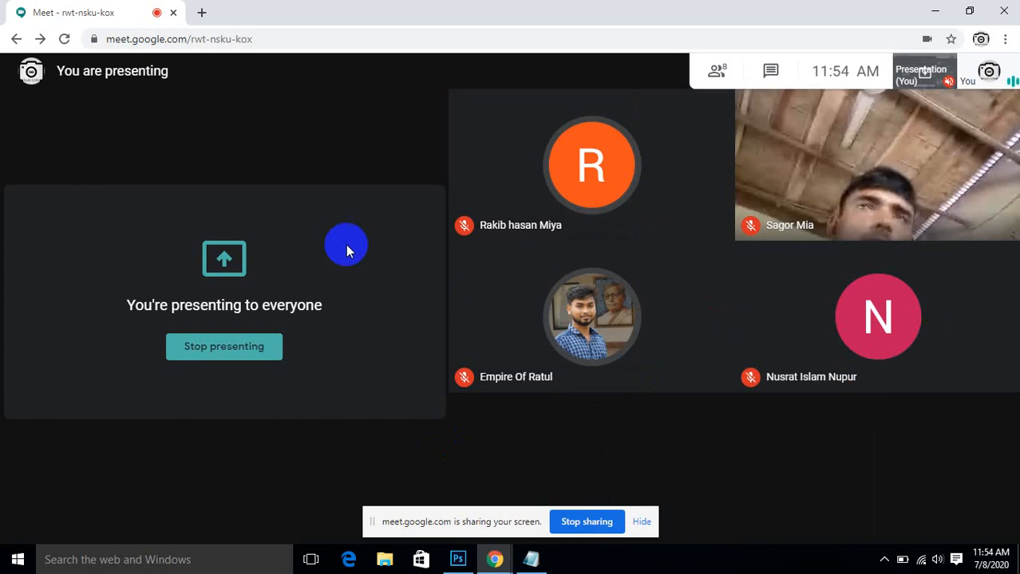
left_click(202, 12)
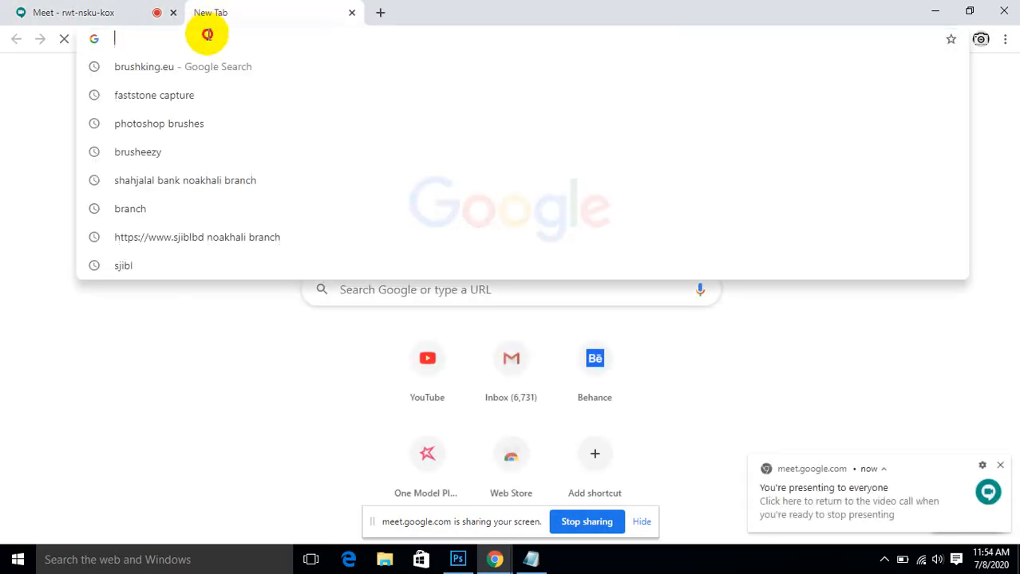
type("b")
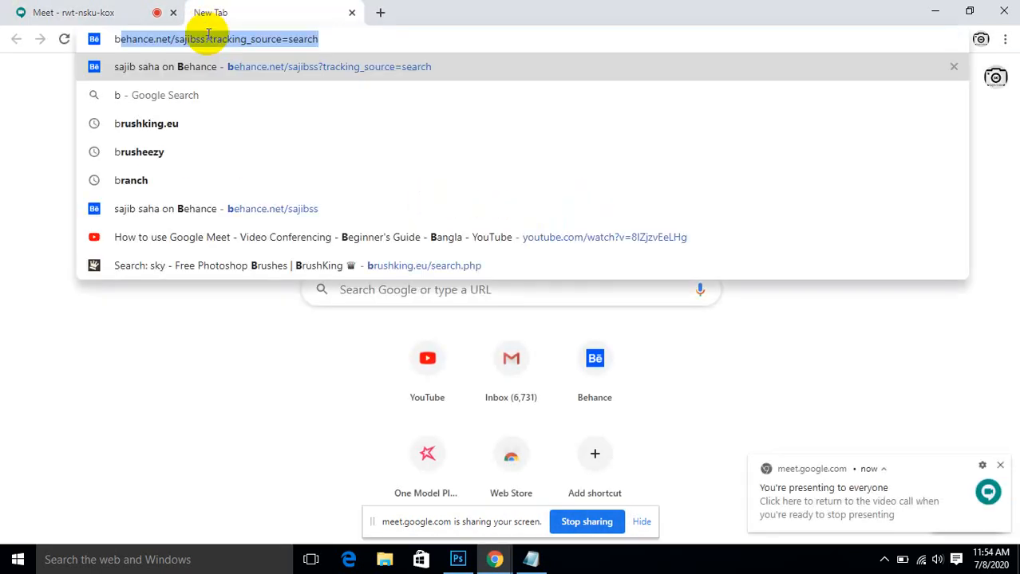
type("r")
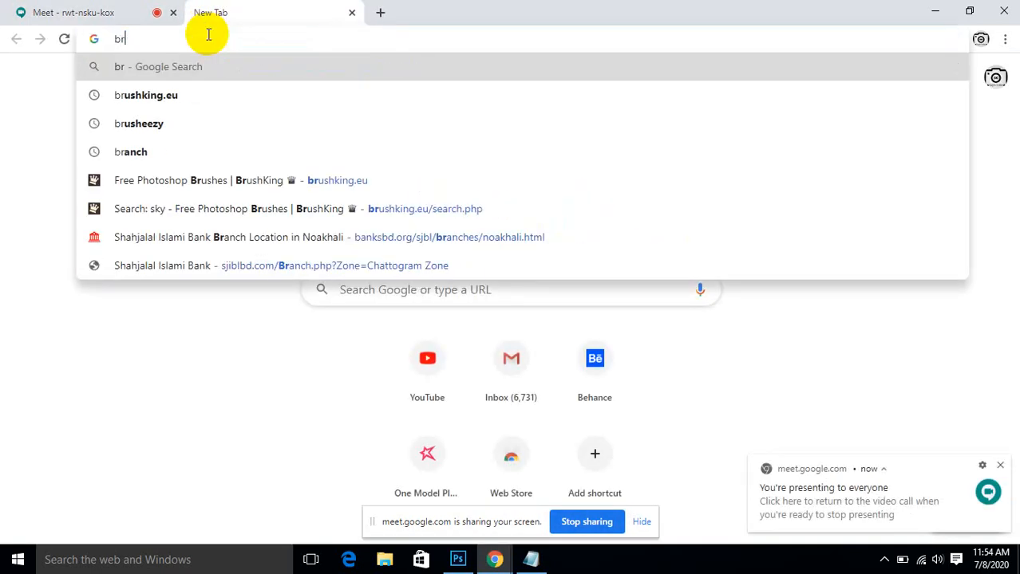
left_click(174, 101)
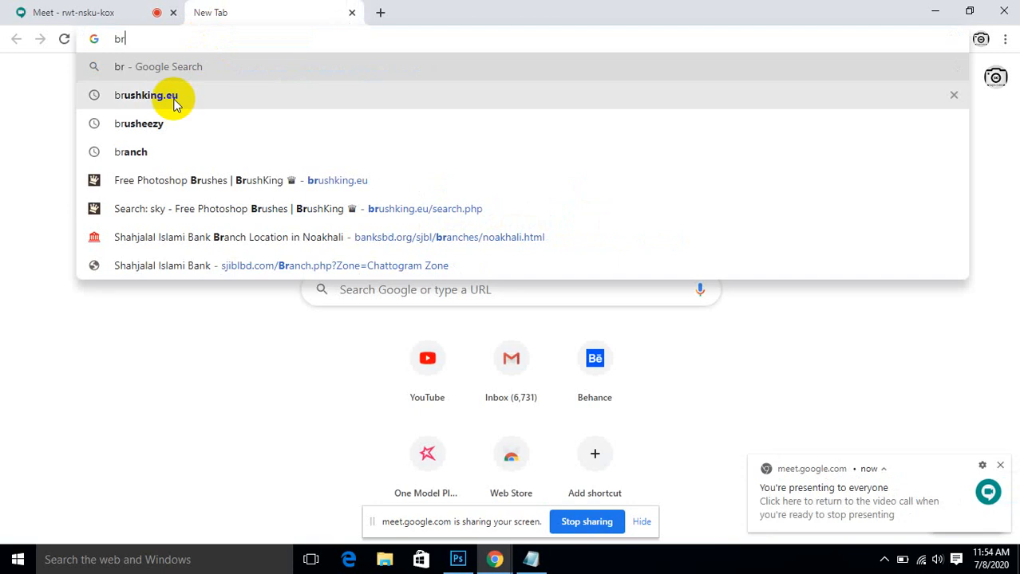
left_click(174, 101)
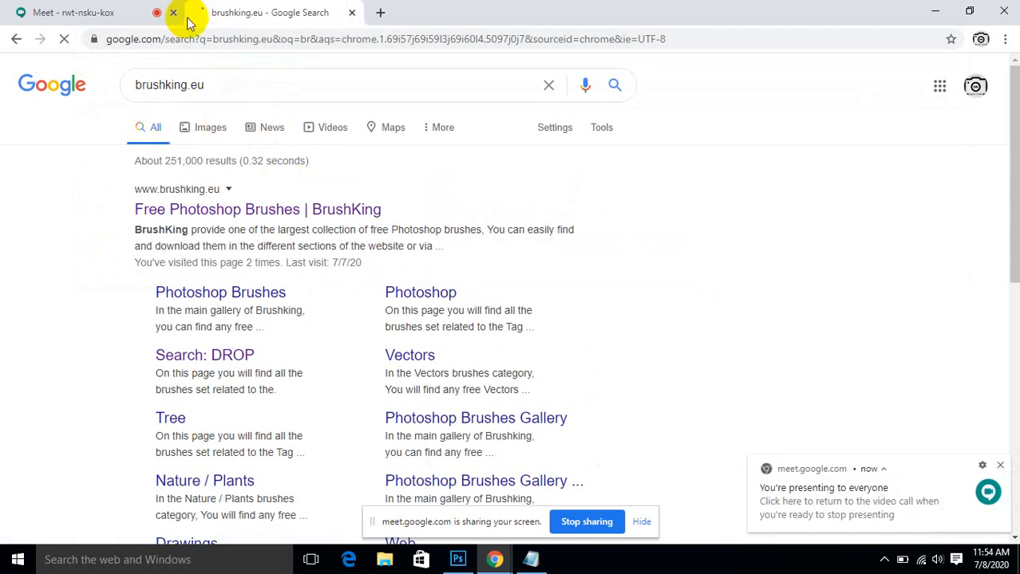
left_click(341, 209)
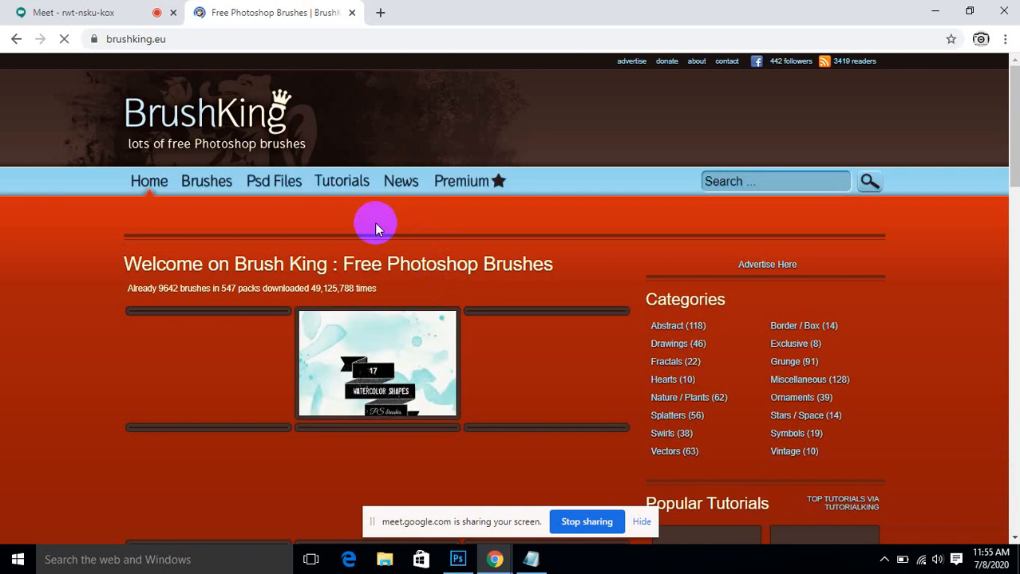
Step: Look over the BrushKing home page and search the site for sky brushes
scroll(377, 229, "down", 3)
scroll(594, 235, "up", 2)
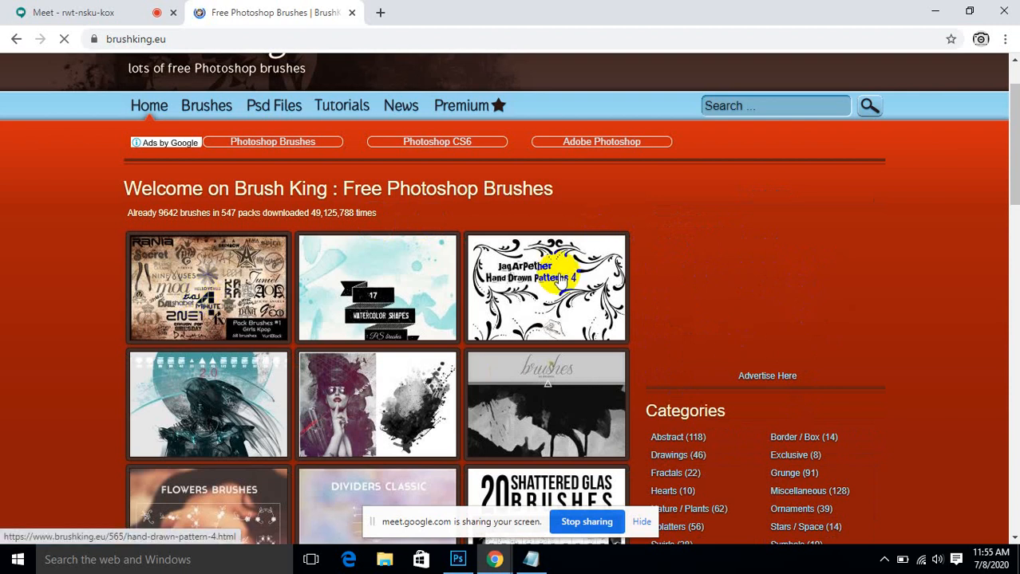
scroll(648, 229, "up", 1)
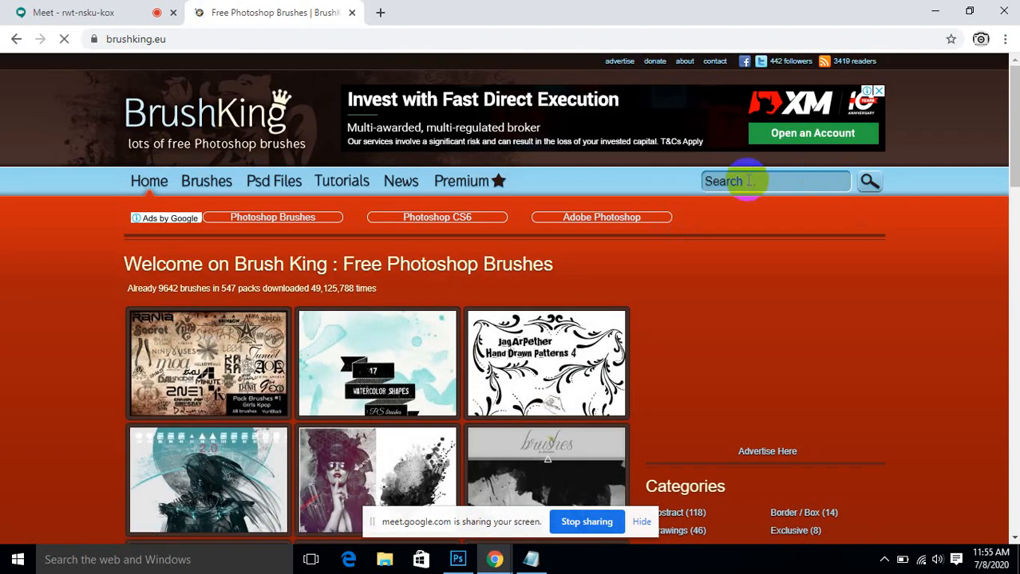
left_click(747, 181)
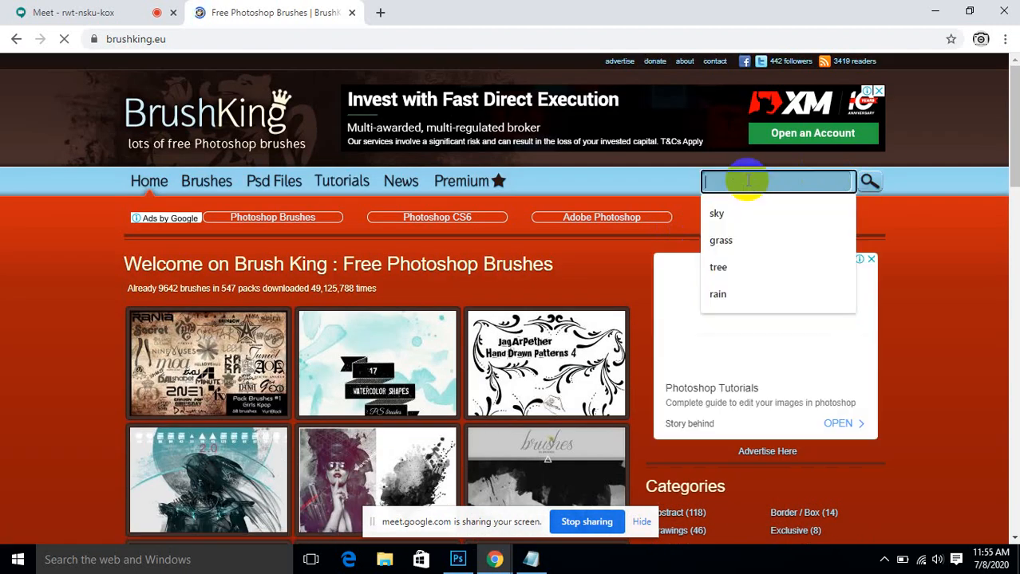
left_click(725, 212)
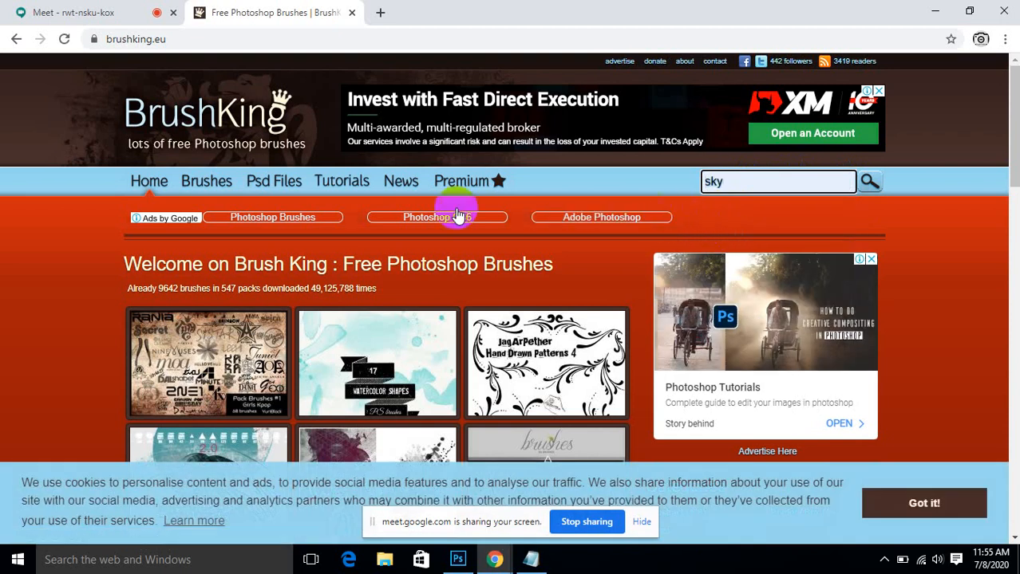
scroll(409, 218, "down", 3)
scroll(409, 219, "up", 3)
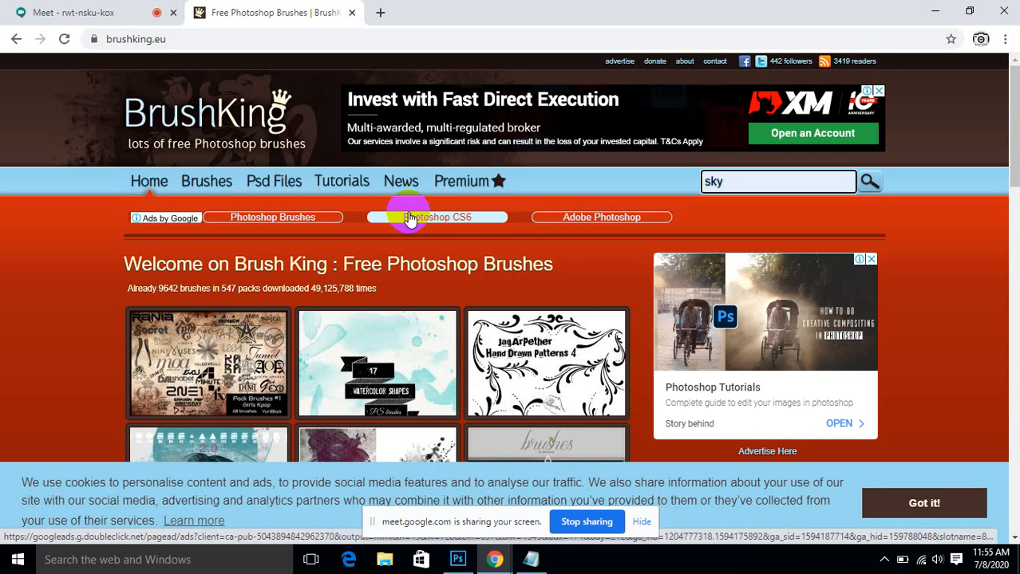
left_click(867, 183)
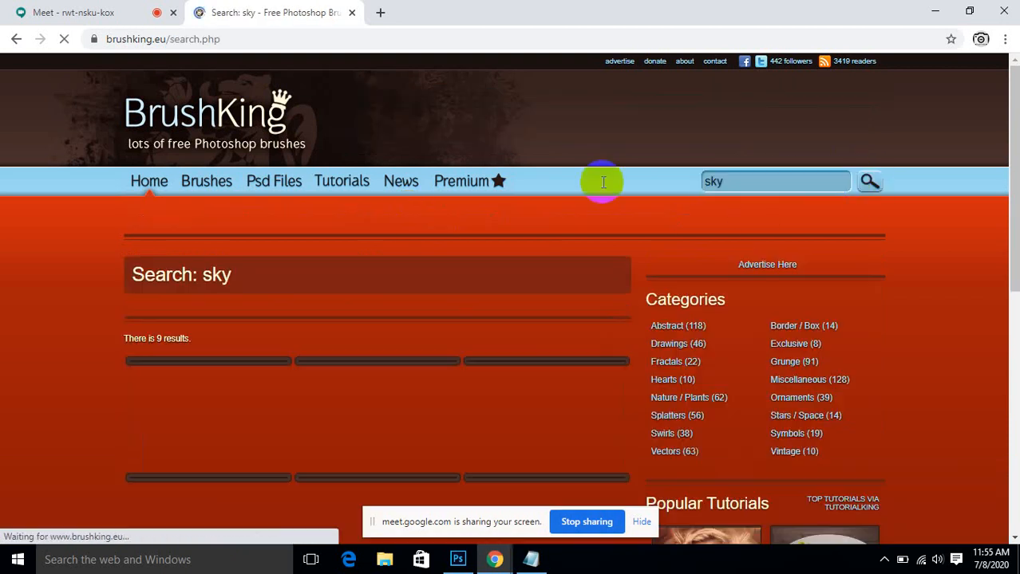
Step: Browse the sky results, open the Cloud Brushes set by its preview and download it
scroll(311, 359, "down", 1)
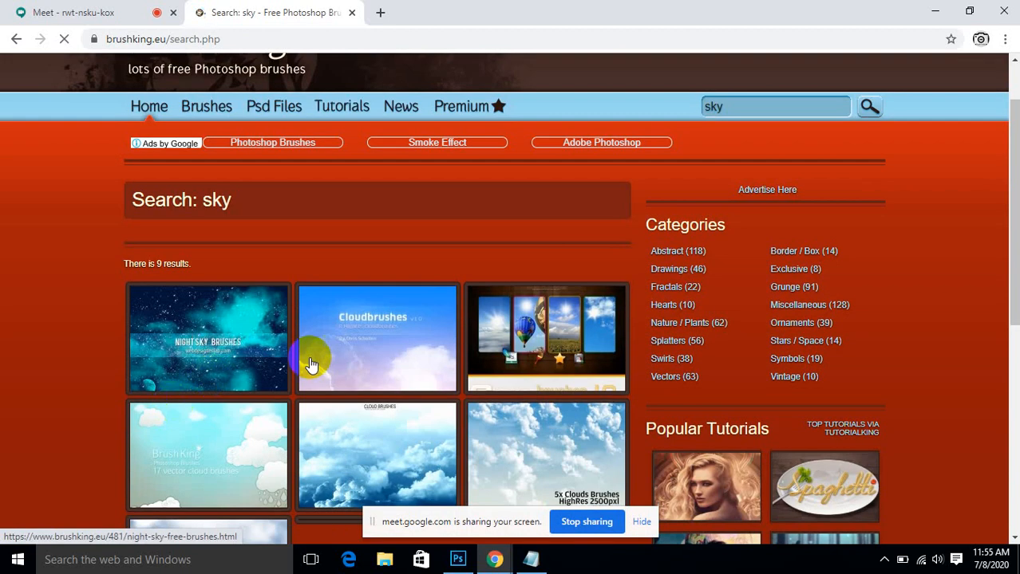
scroll(182, 402, "down", 1)
scroll(182, 402, "down", 1)
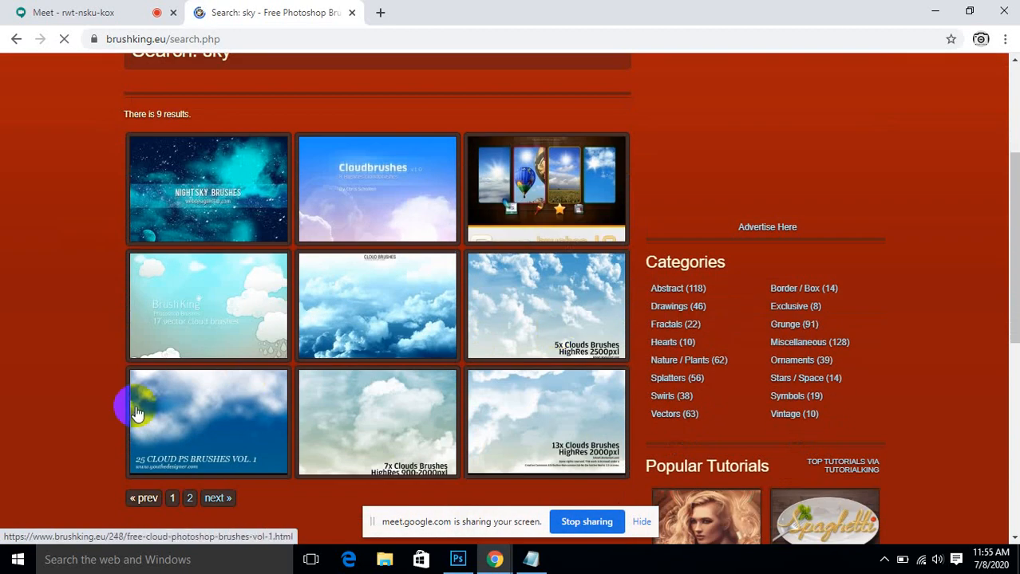
scroll(554, 364, "up", 1)
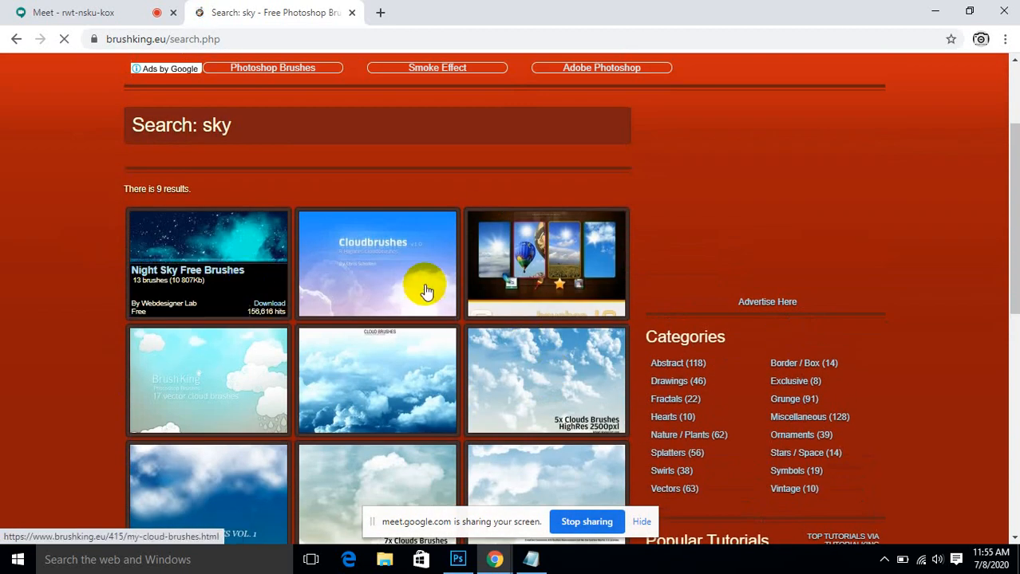
left_click(401, 358)
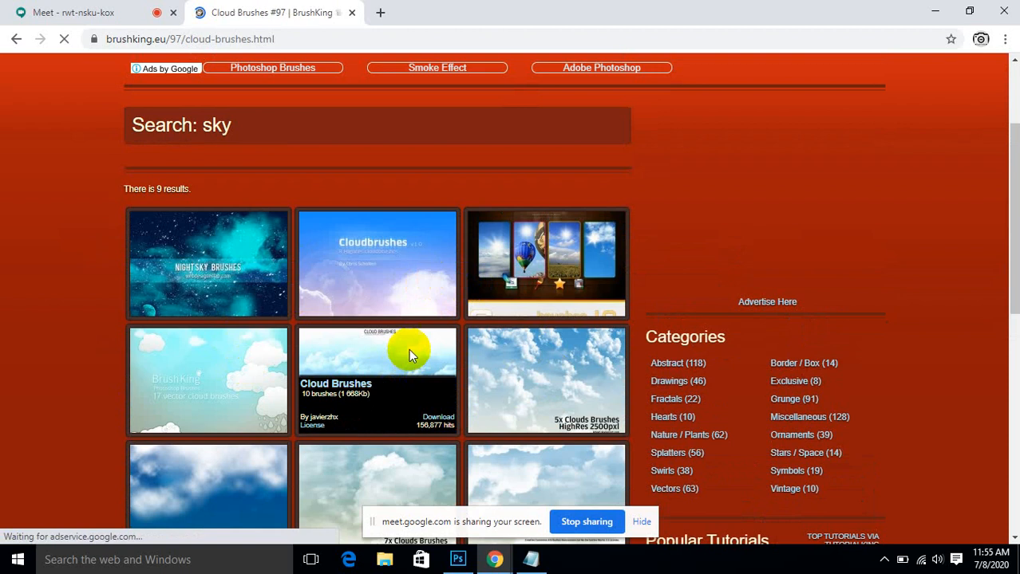
scroll(596, 316, "down", 2)
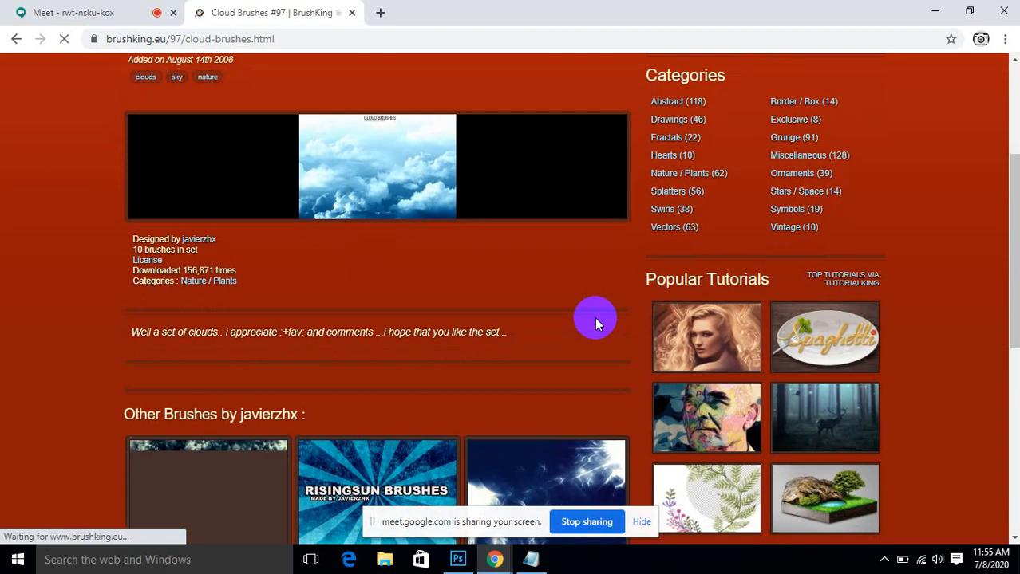
scroll(593, 317, "up", 2)
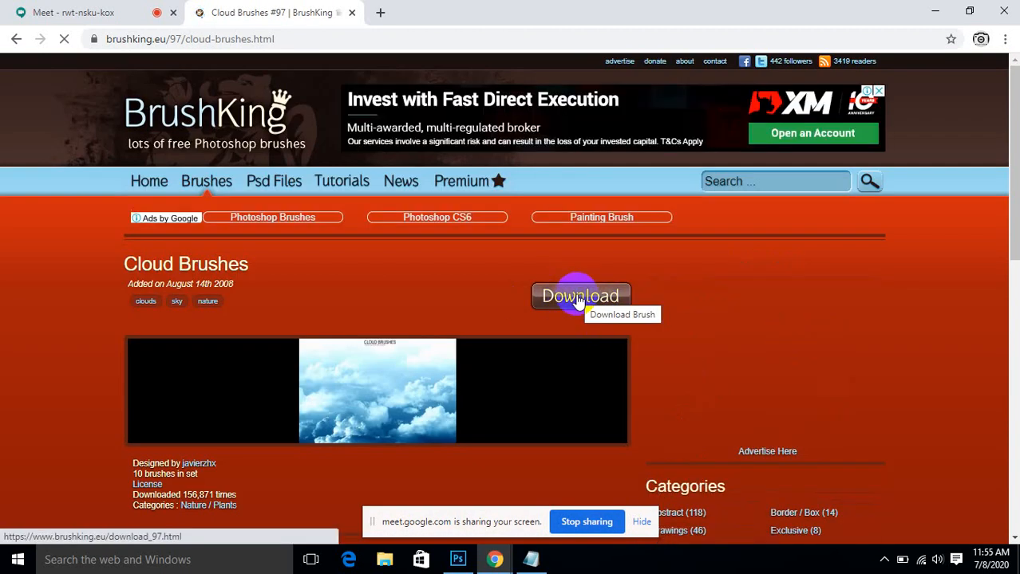
left_click(576, 299)
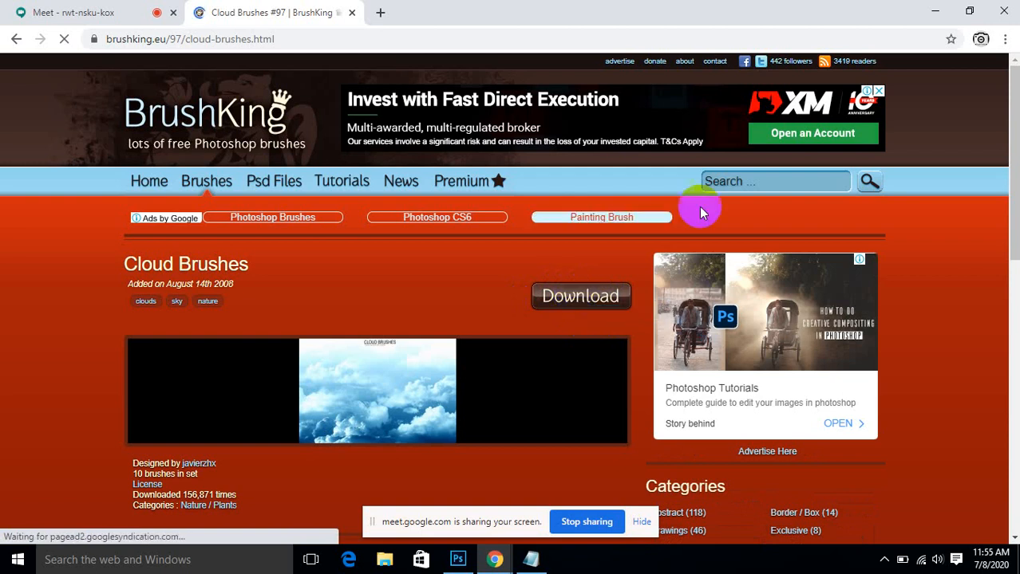
Step: Enter grass as the search term on the BrushKing site
left_click(767, 182)
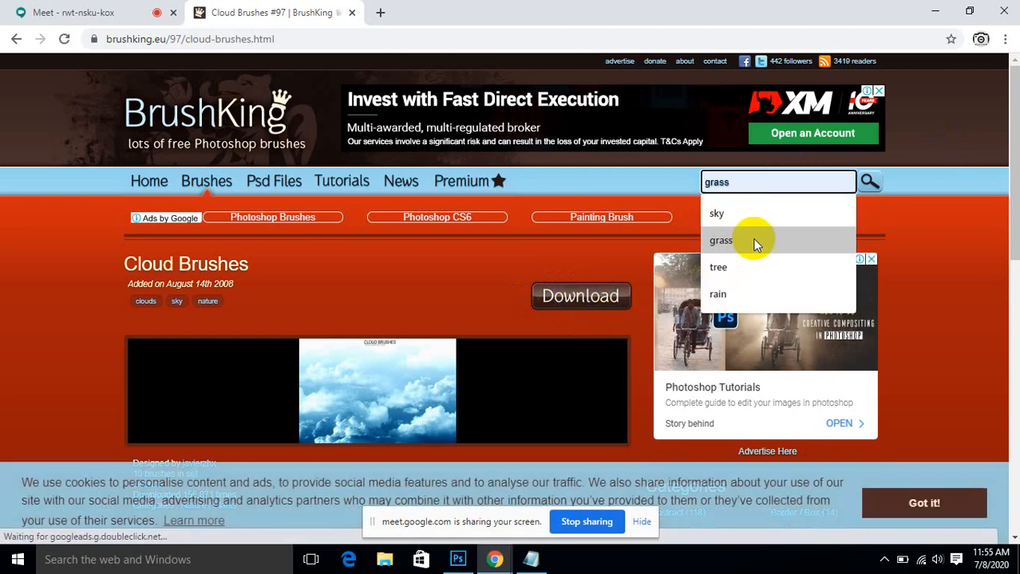
left_click(746, 244)
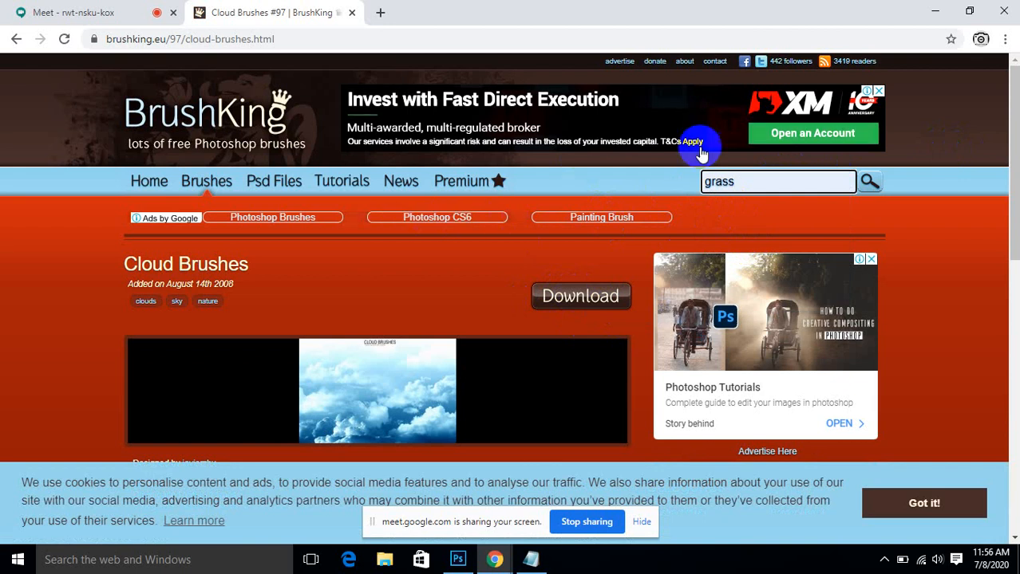
Step: Minimise the browser and open the Downloads folder in File Explorer
left_click(943, 15)
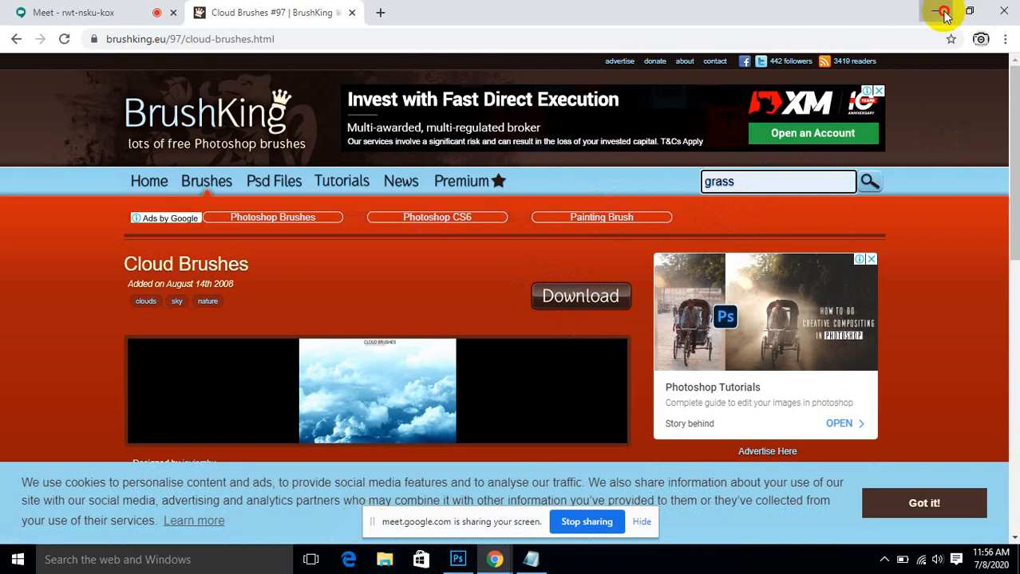
left_click(938, 8)
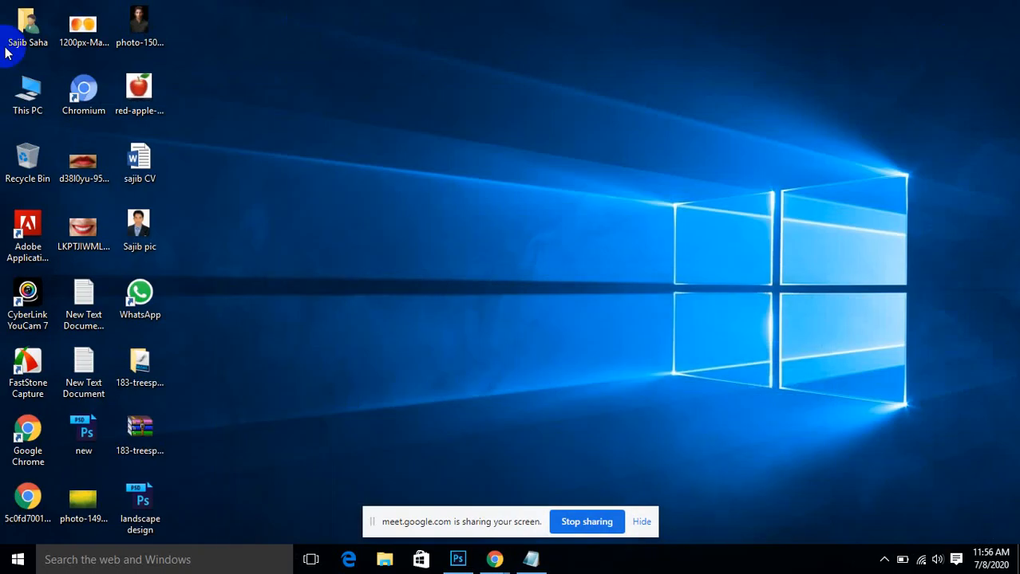
double_click(24, 92)
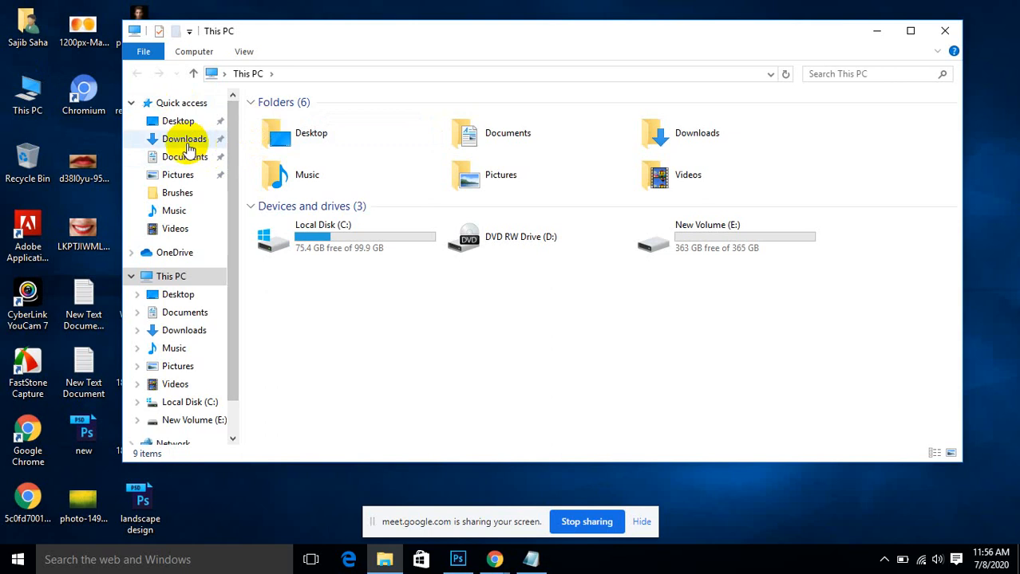
left_click(188, 144)
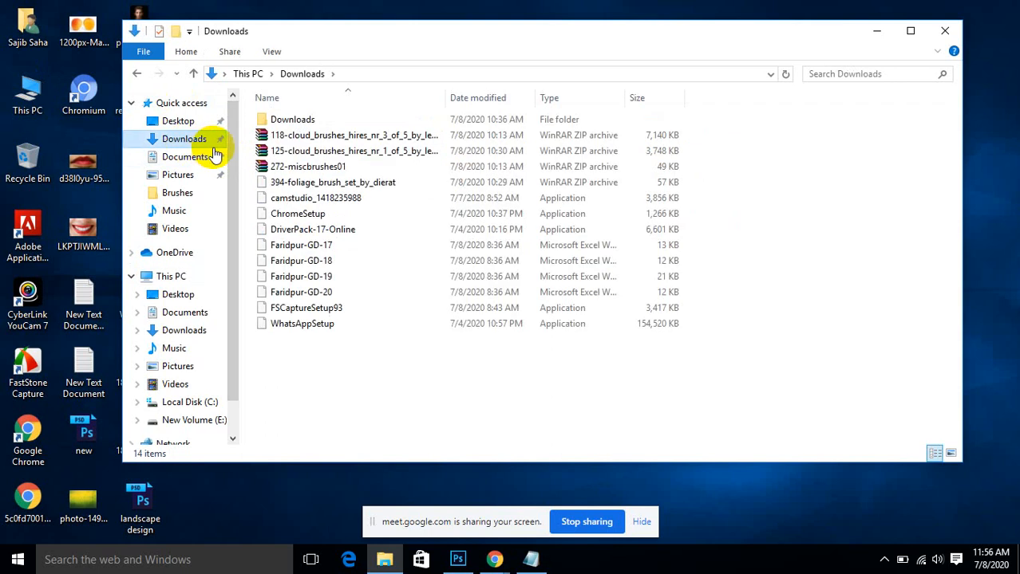
Step: Check the extraction options for the 118-cloud_brushes archive in the Downloads folder without extracting it
left_click(327, 137)
left_click(284, 170)
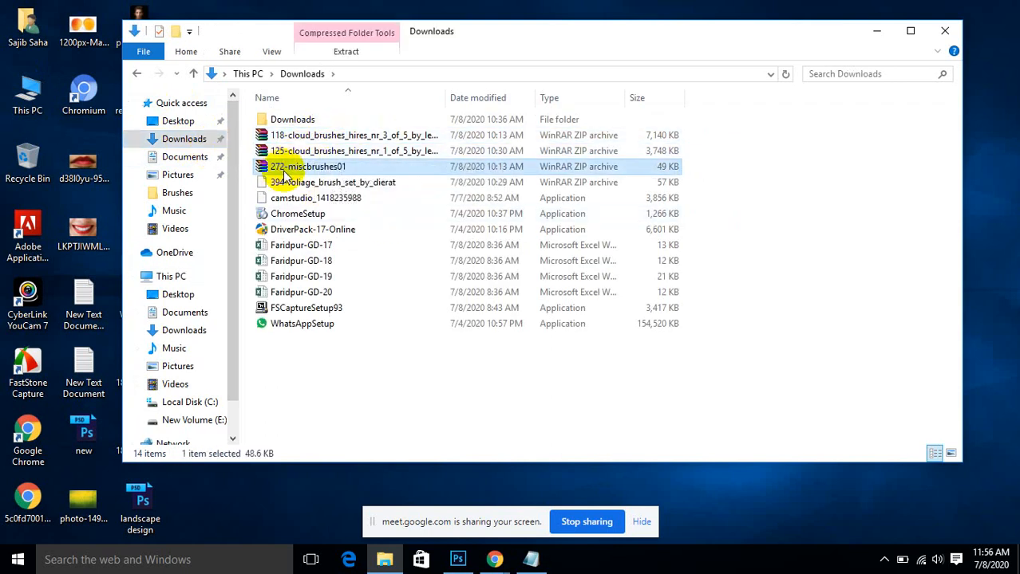
right_click(306, 140)
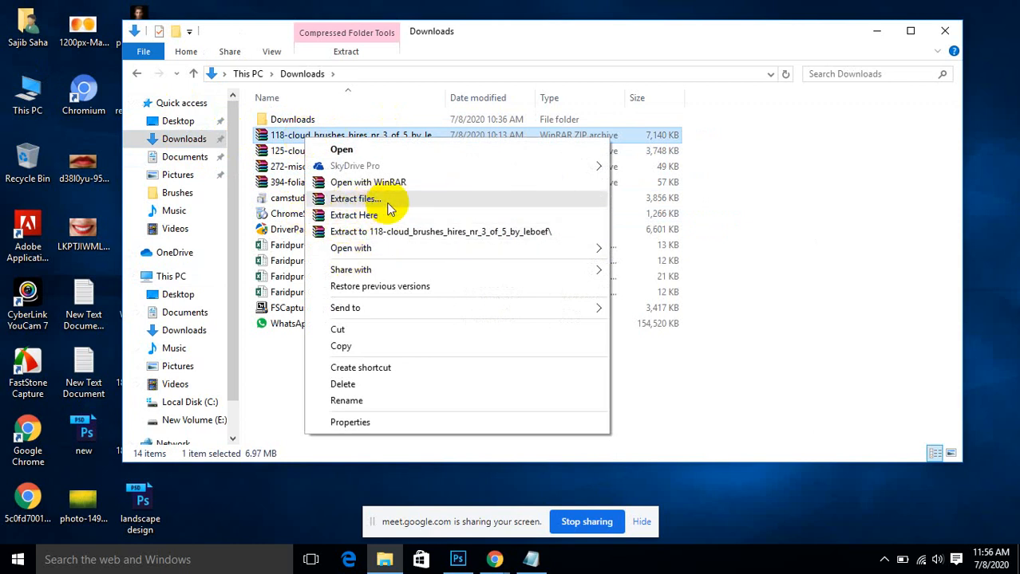
left_click(511, 41)
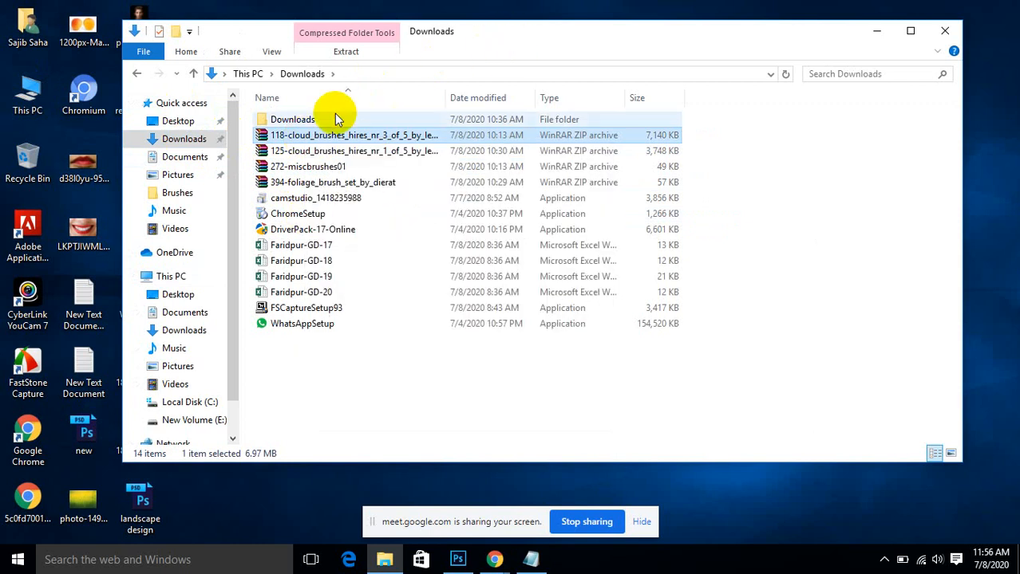
Step: Open the nested Downloads folder that holds the extracted brush files and select Foliage_Brush_Set_by_dierat
left_click(303, 119)
double_click(304, 119)
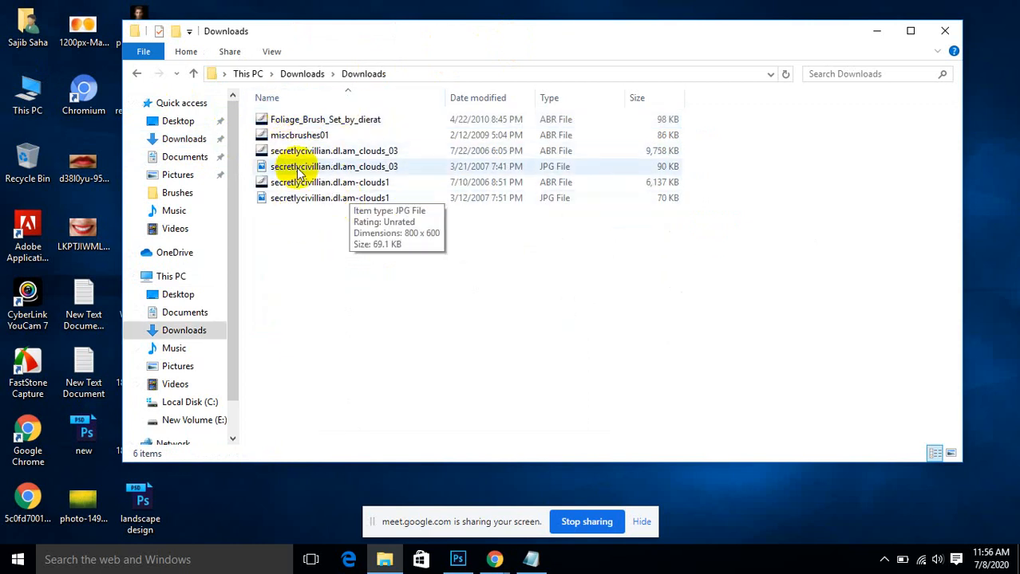
left_click(285, 126)
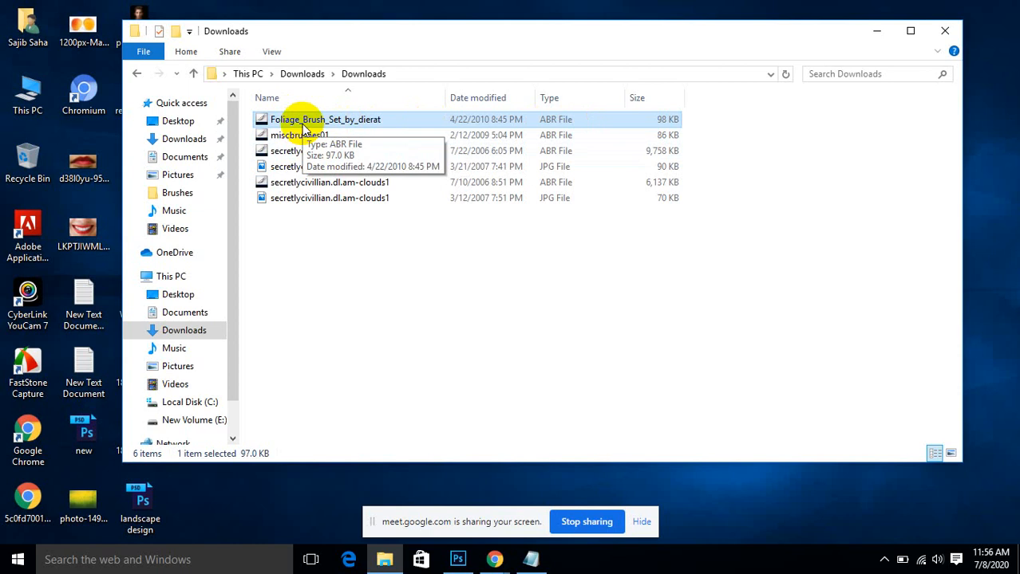
Step: Switch to Photoshop and quit it without saving the changes to Untitled-1
left_click(457, 560)
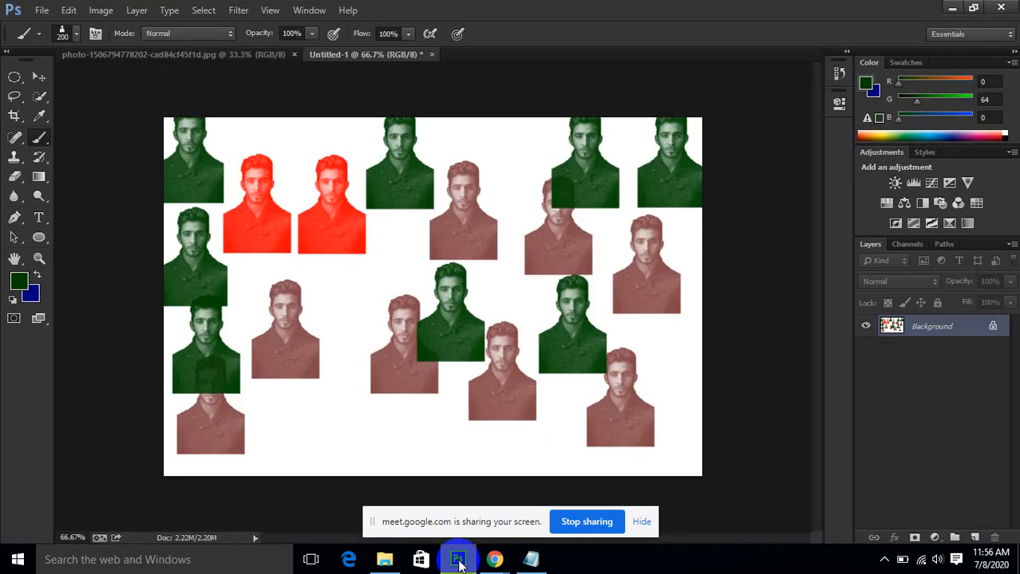
left_click(1001, 8)
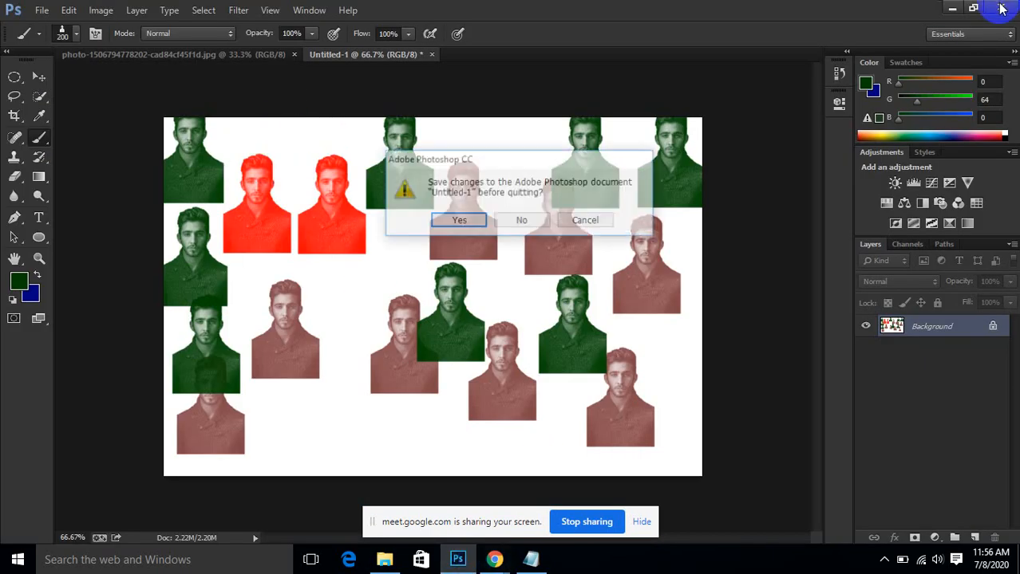
left_click(523, 221)
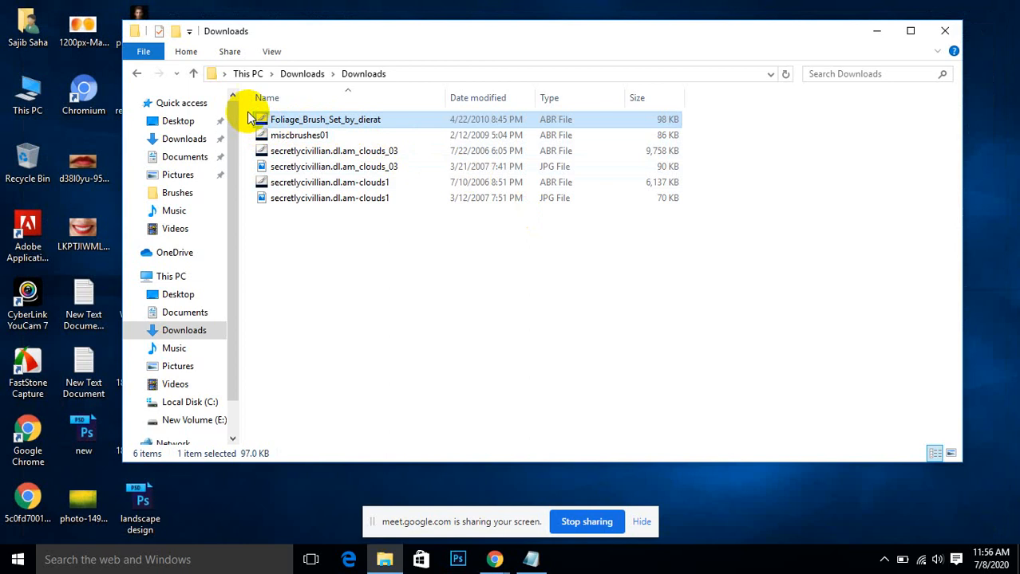
Step: Copy the Foliage_Brush_Set_by_dierat, miscbrushes01 and secretlycivillian.dl.am_clouds_03 ABR files from the extracted brushes
left_click_drag(248, 117, 325, 158)
right_click(314, 125)
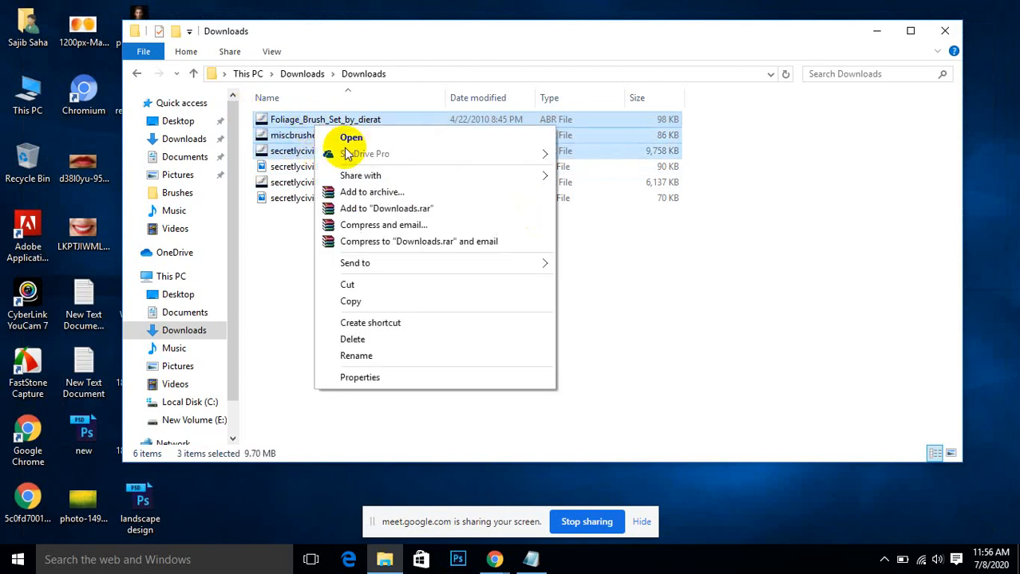
left_click(351, 301)
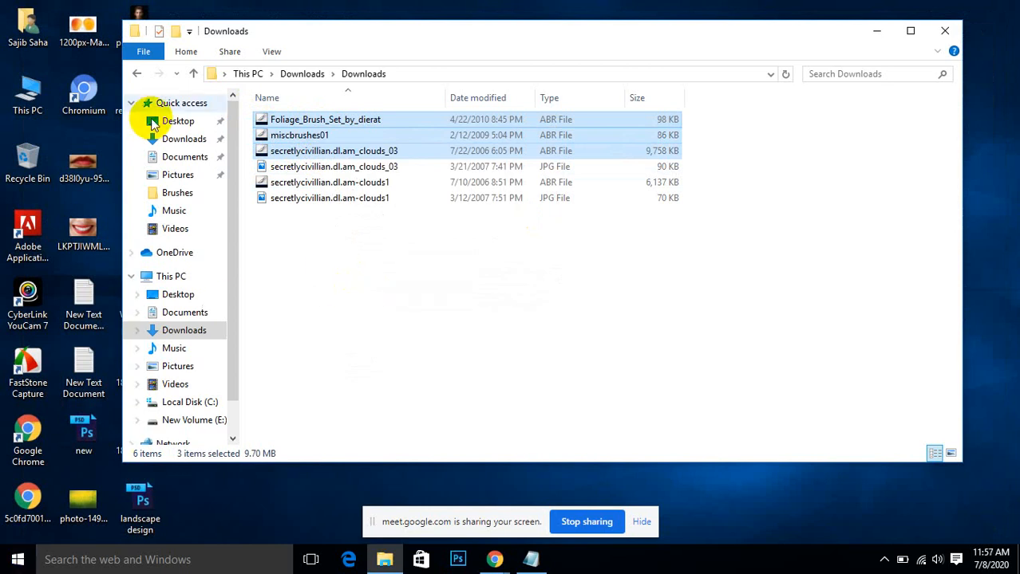
Step: Minimise the downloads window and open C:\Program Files\Adobe\Adobe Photoshop CC (64 Bit)\Presets\Brushes from This PC
left_click(880, 33)
double_click(27, 95)
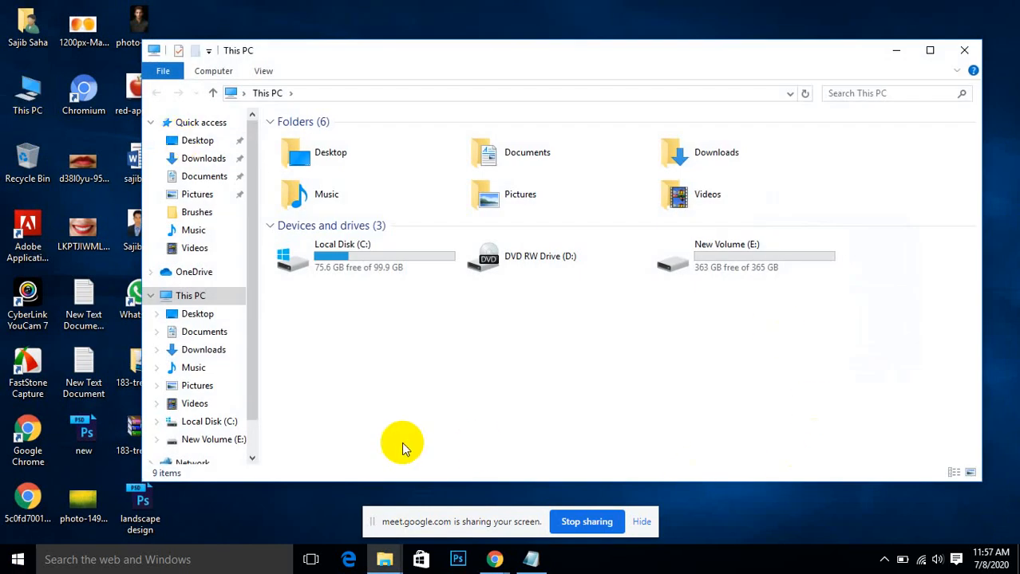
left_click(206, 422)
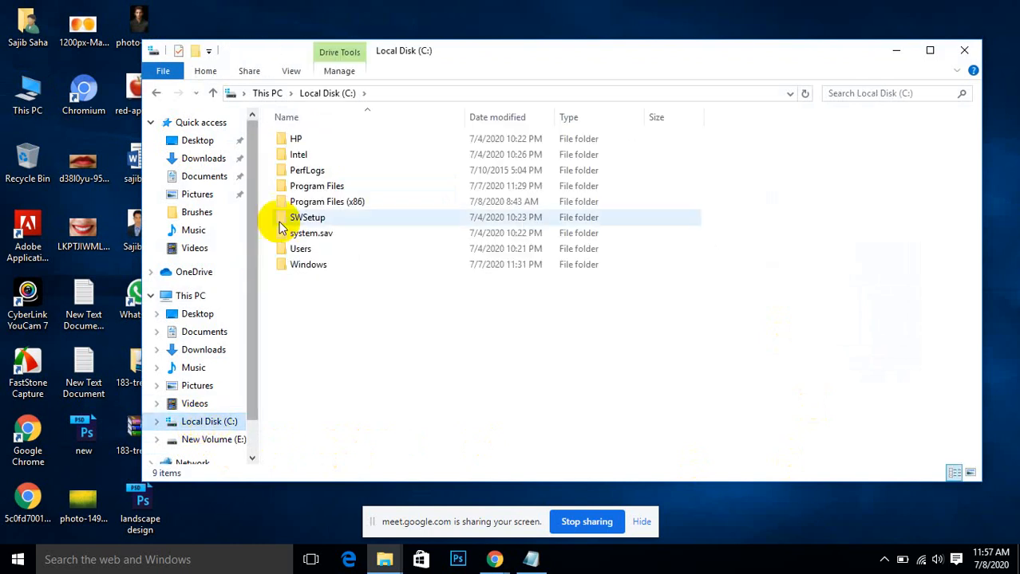
double_click(344, 189)
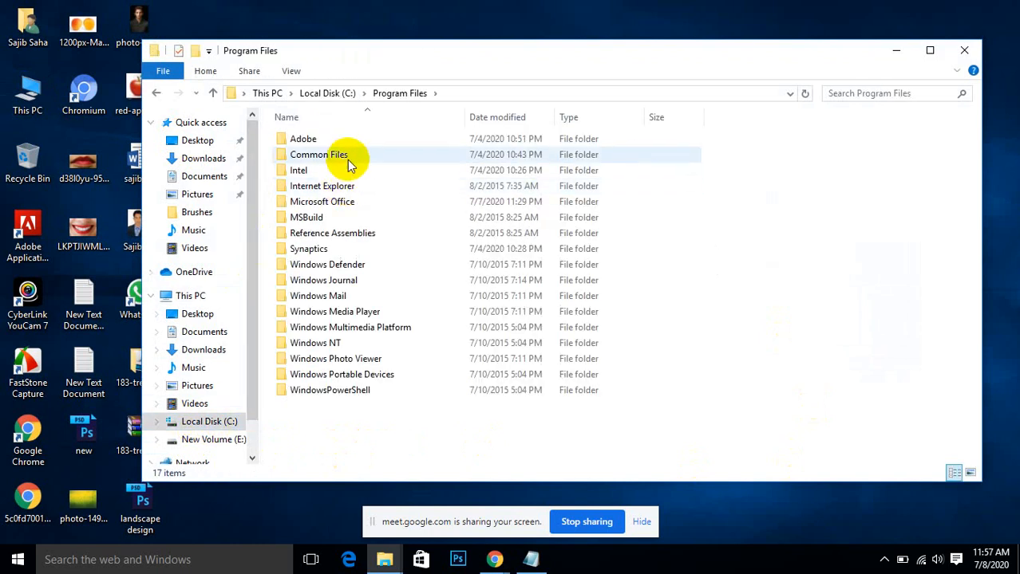
double_click(311, 142)
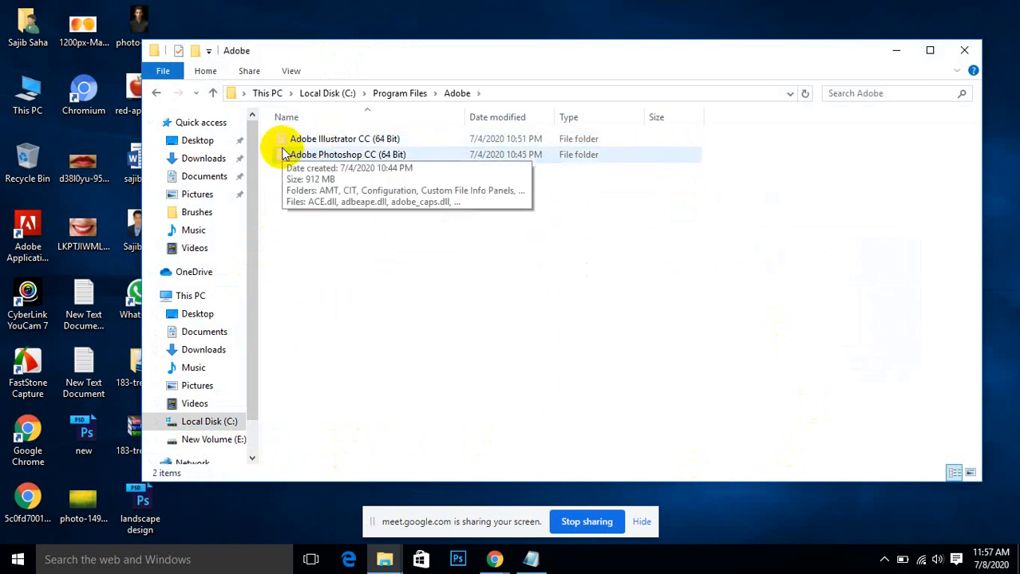
double_click(334, 158)
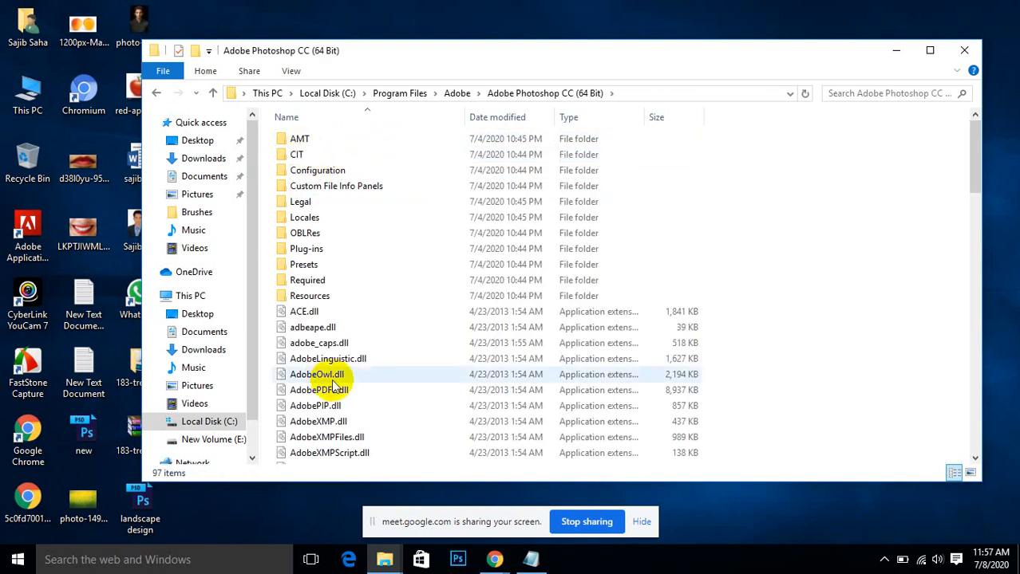
double_click(326, 267)
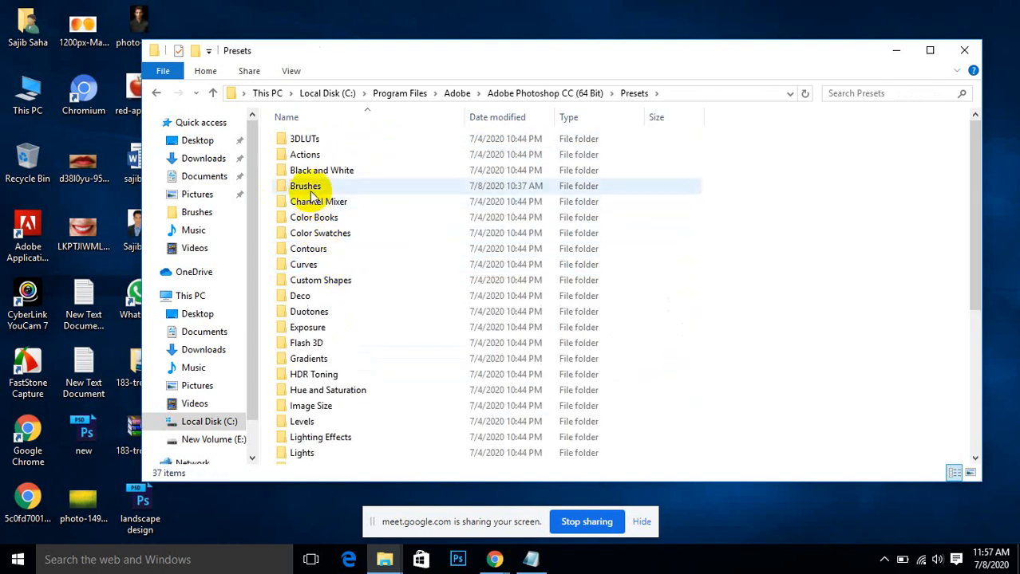
double_click(310, 189)
Step: Try to paste the copied brush files into the Photoshop Brushes presets folder, cancel the replacement and close the folder window
right_click(802, 190)
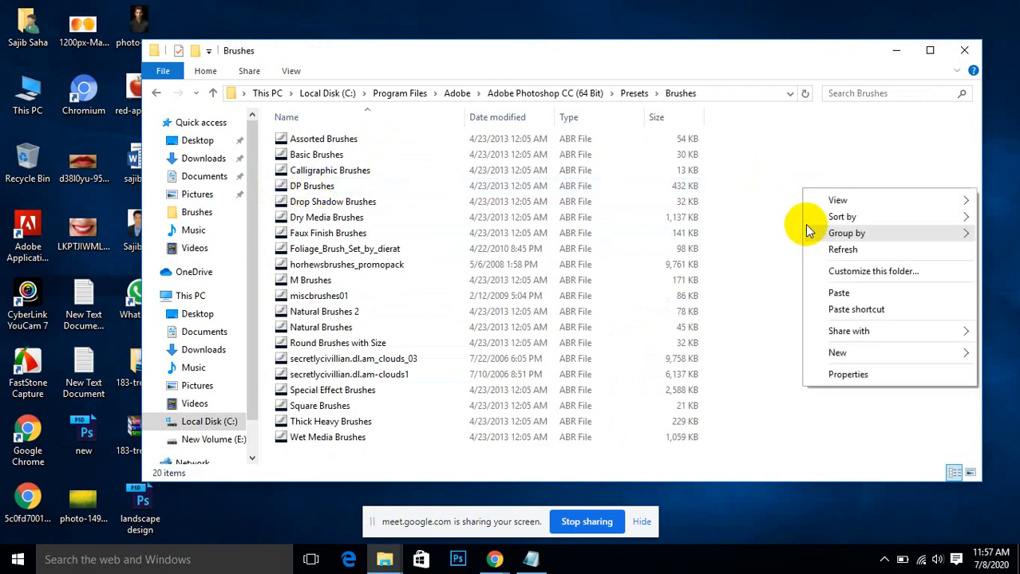
left_click(834, 290)
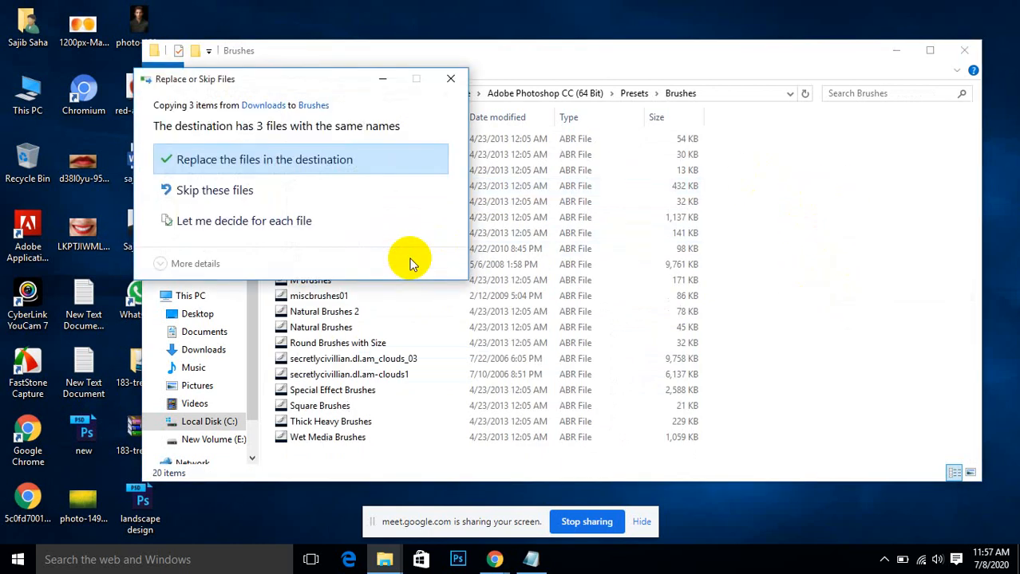
left_click_drag(333, 83, 633, 125)
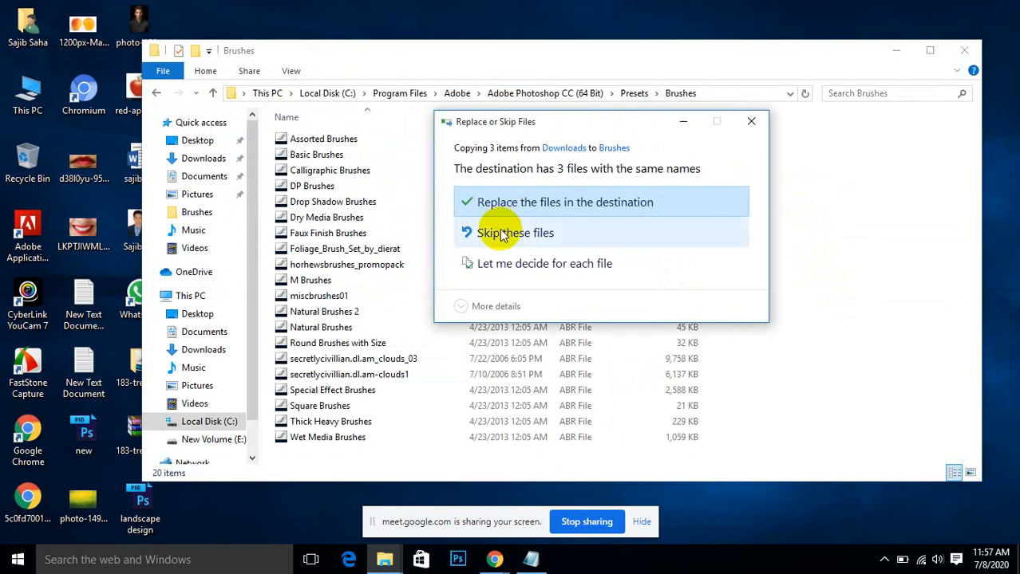
left_click(751, 122)
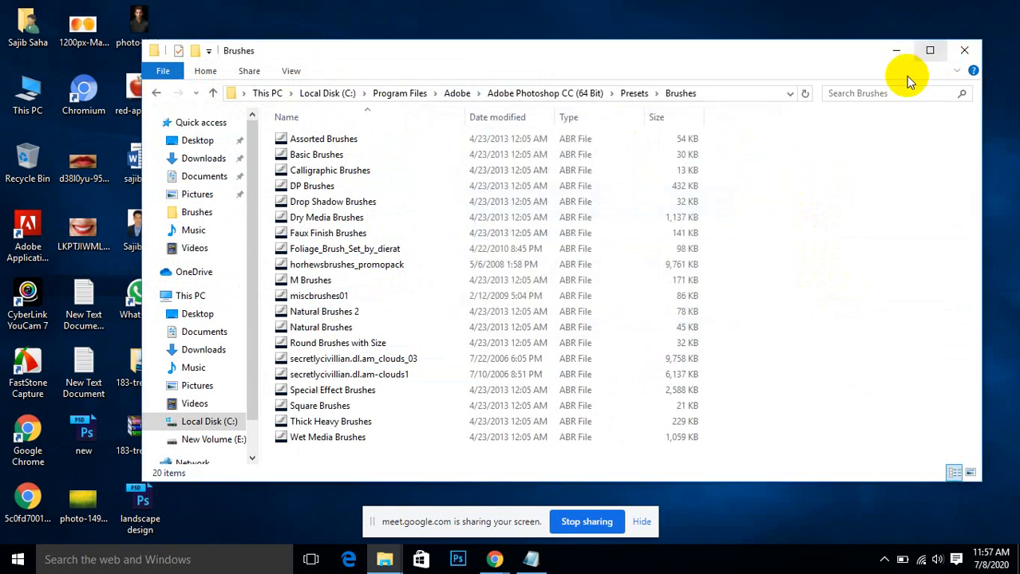
left_click(966, 56)
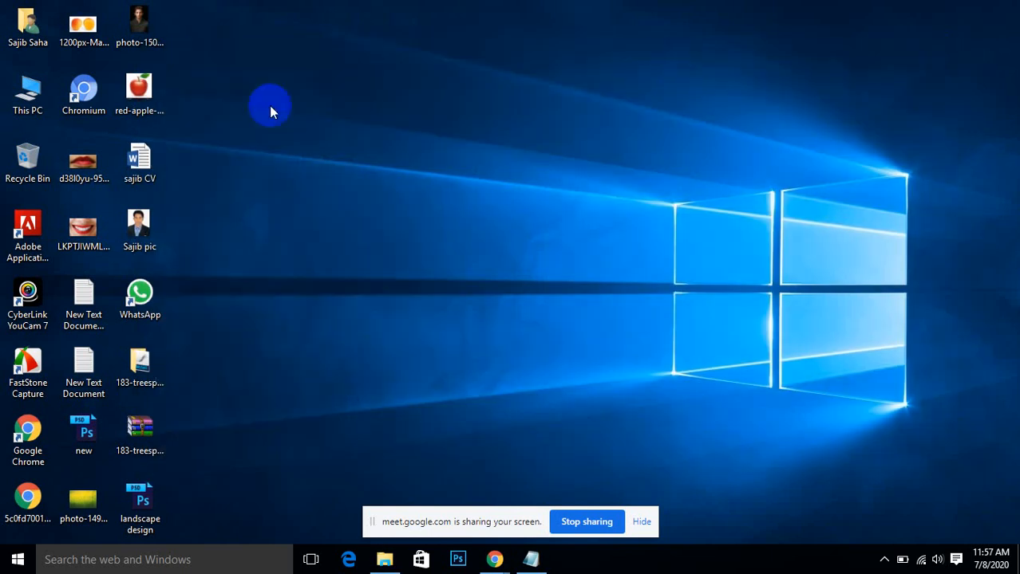
Step: Start Photoshop and create a 1080 × 720 pixel RGB document at 300 pixels/inch with a white background
left_click(461, 563)
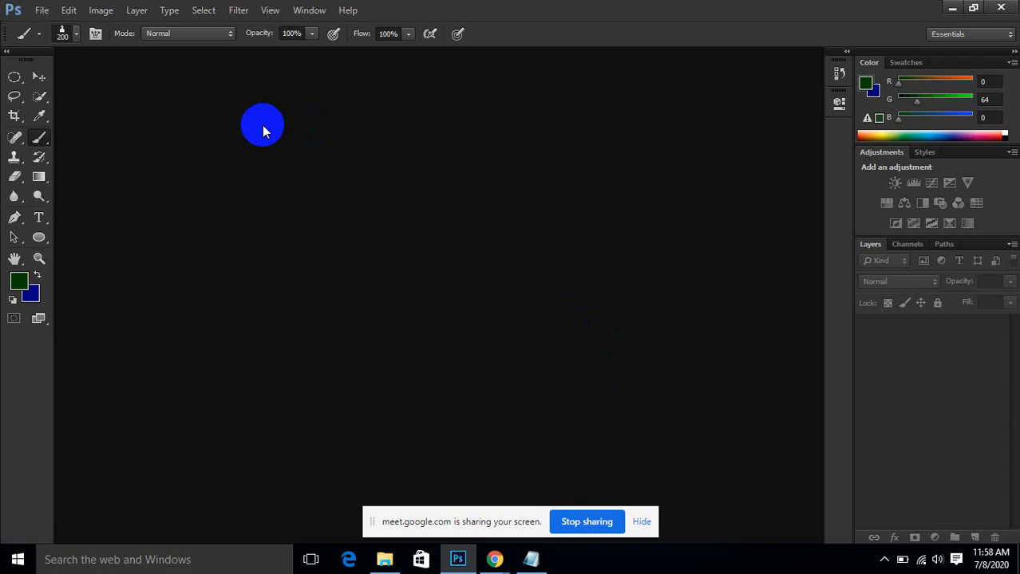
left_click(50, 14)
left_click(64, 28)
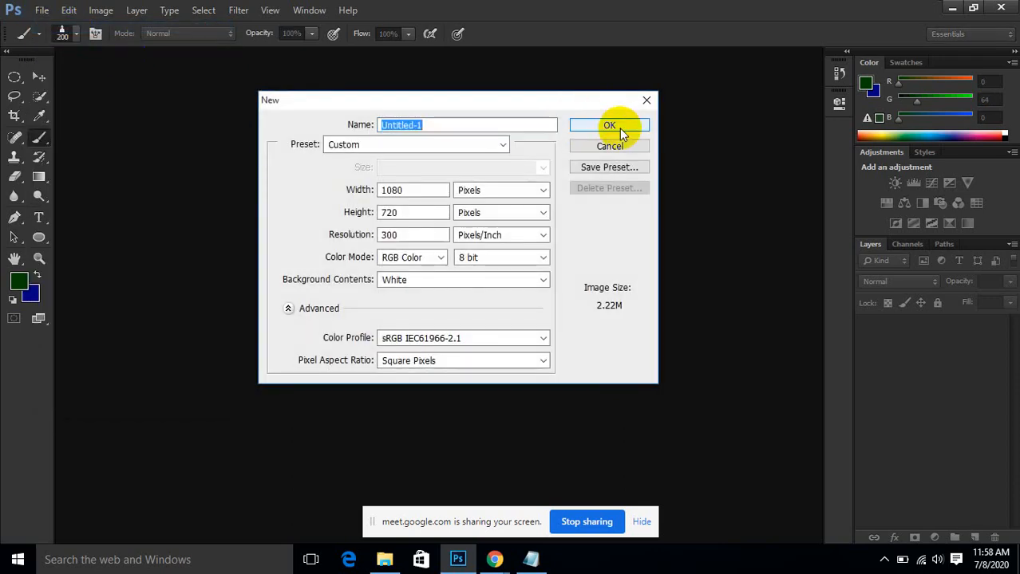
left_click(616, 128)
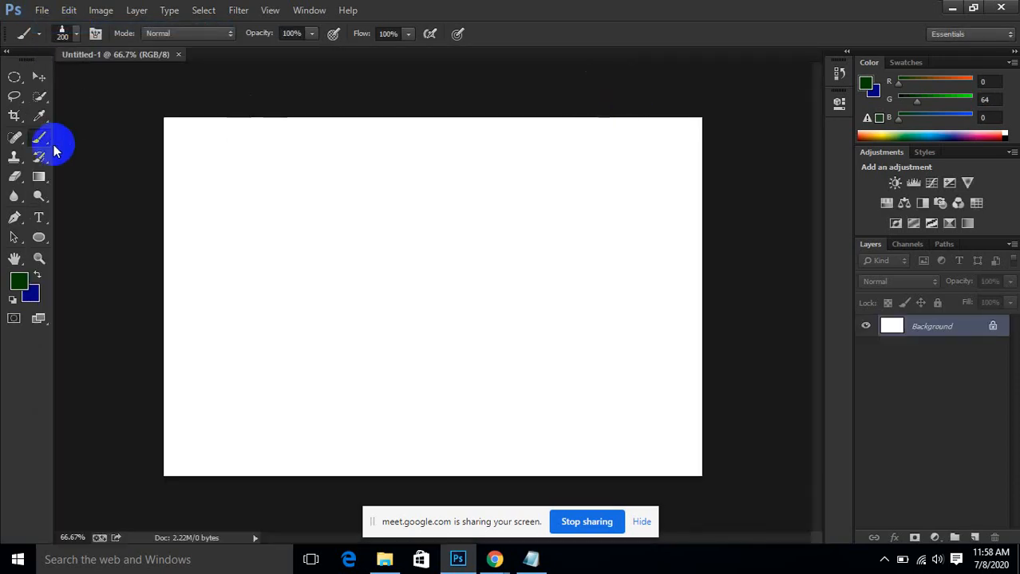
Step: Append the secretlycivillian.dl.am_clouds_03 set to the current brush presets
left_click(78, 35)
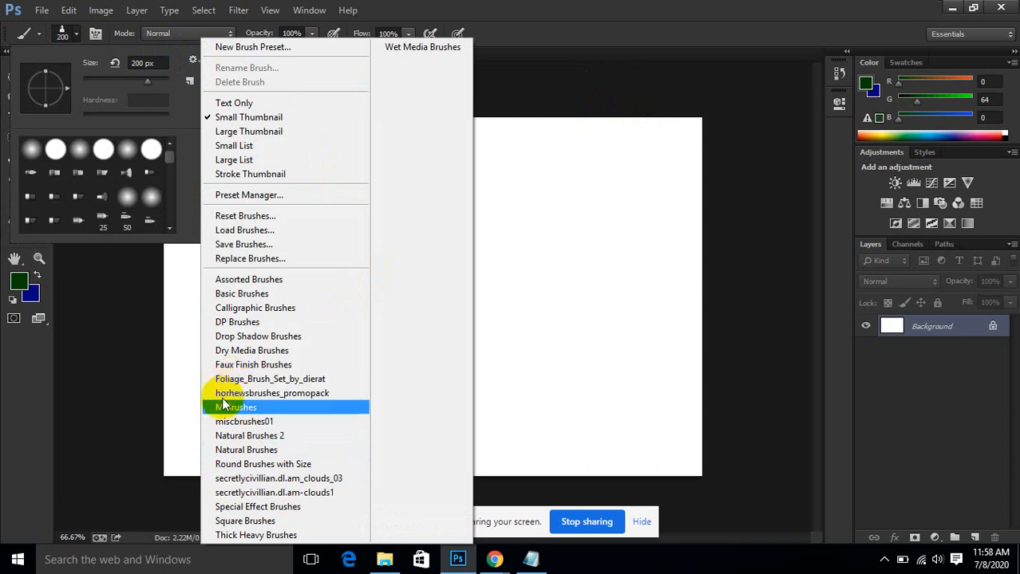
left_click(264, 478)
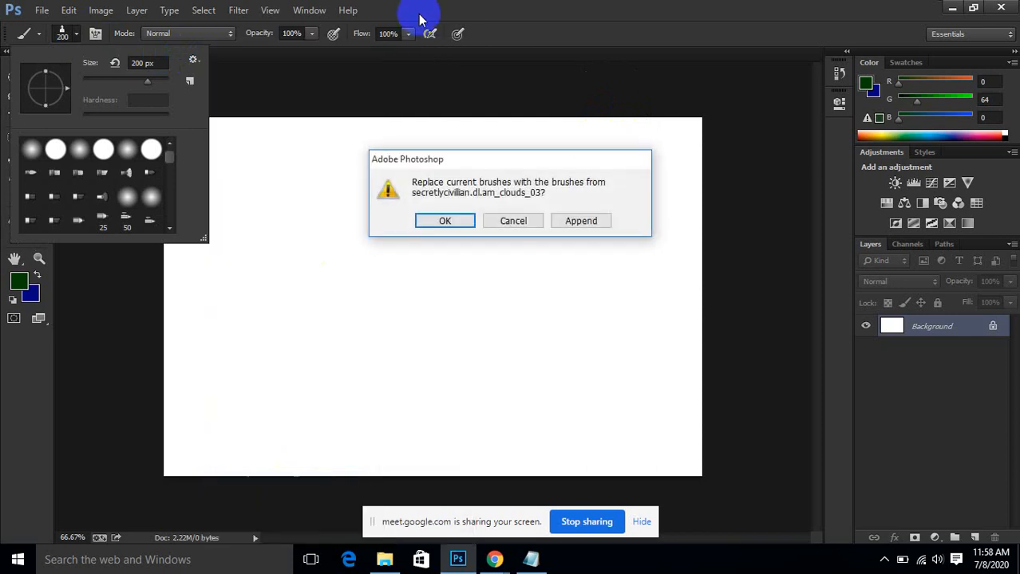
left_click(581, 221)
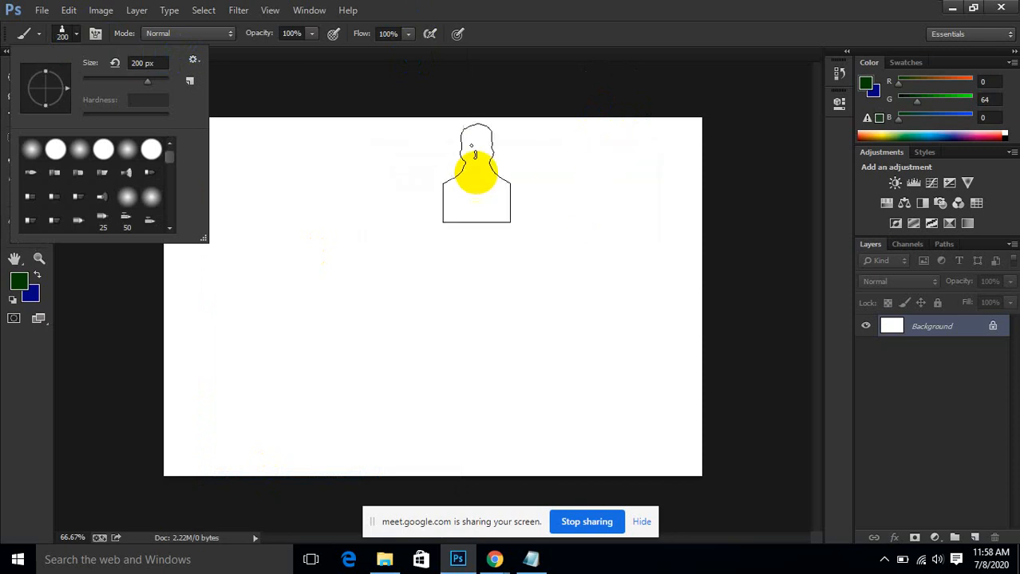
Step: Choose the first 2500 px cloud brush in the last row of the brush presets and close the preset picker
left_click_drag(170, 159, 175, 222)
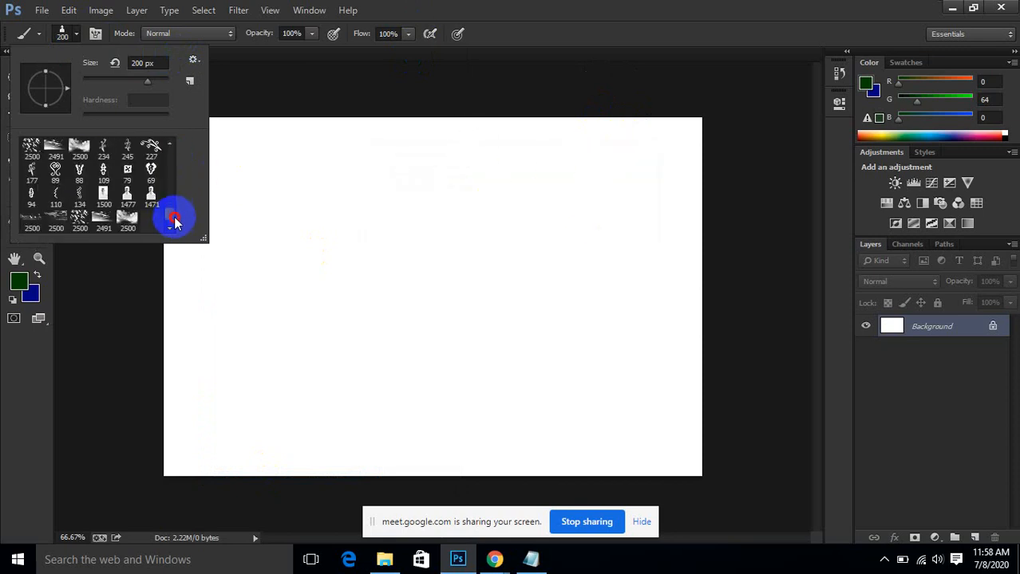
left_click(33, 223)
left_click(694, 6)
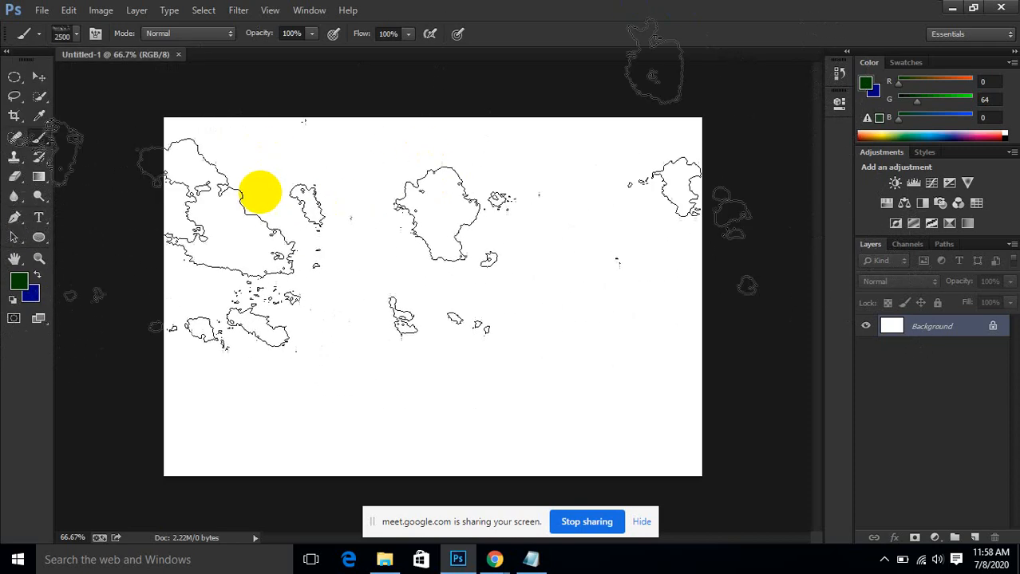
Step: Reduce the cloud brush size to 900 px
key("bracketleft")
key("bracketleft")
key("bracketleft")
key("bracketleft")
key("bracketleft")
key("bracketleft")
key("bracketleft")
key("bracketleft")
key("bracketleft")
key("bracketleft")
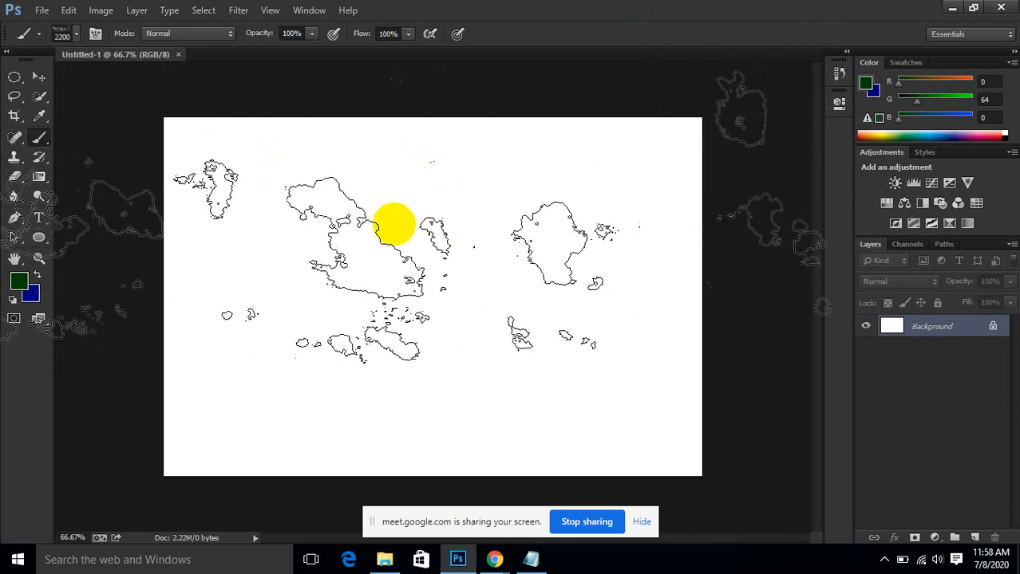
key("bracketleft")
key("bracketleft")
key("bracketleft")
key("bracketleft")
key("bracketleft")
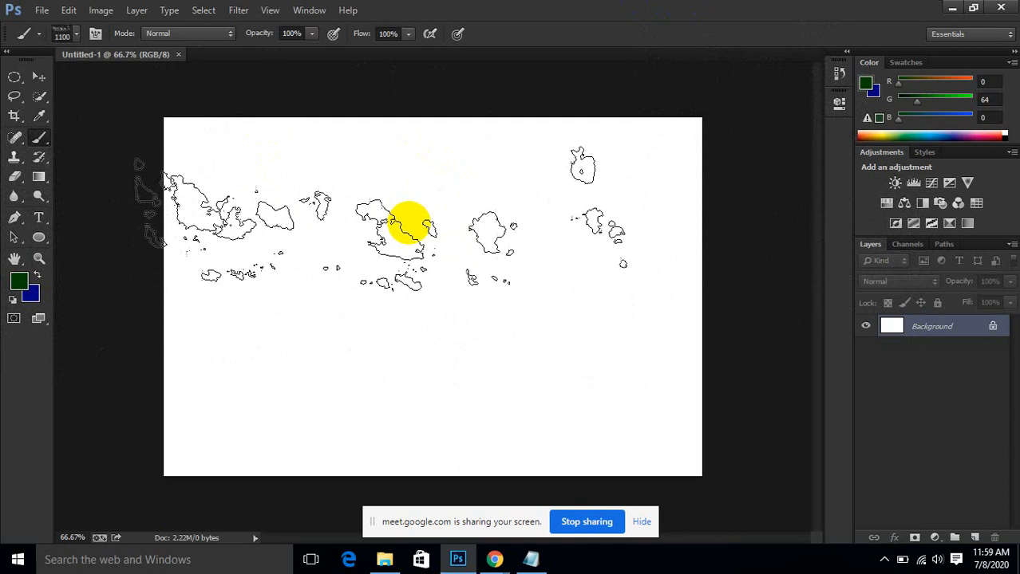
Step: Stamp the cloud brush three times in dark green, one below another on the white canvas
left_click(437, 193)
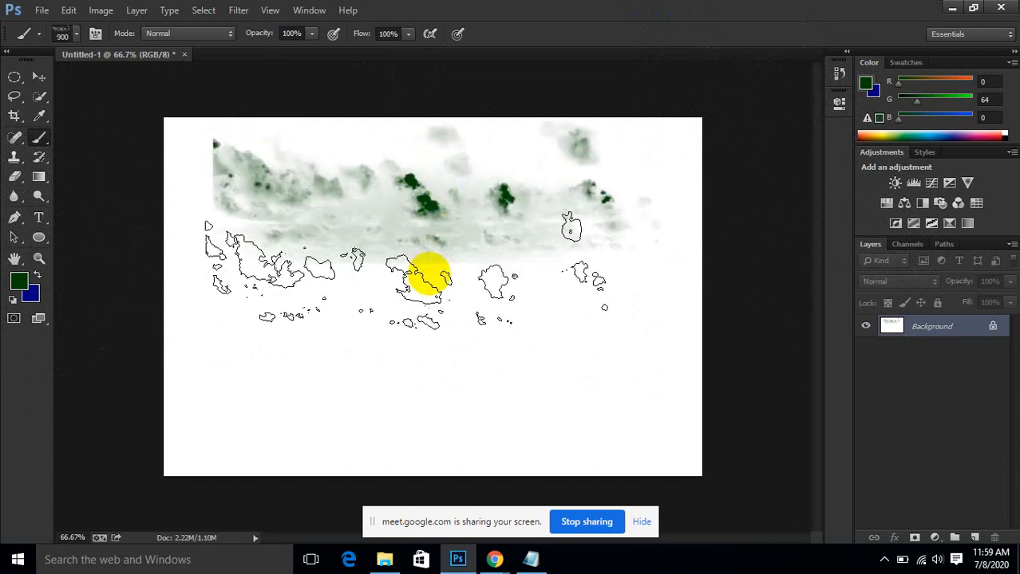
left_click(428, 274)
left_click(401, 327)
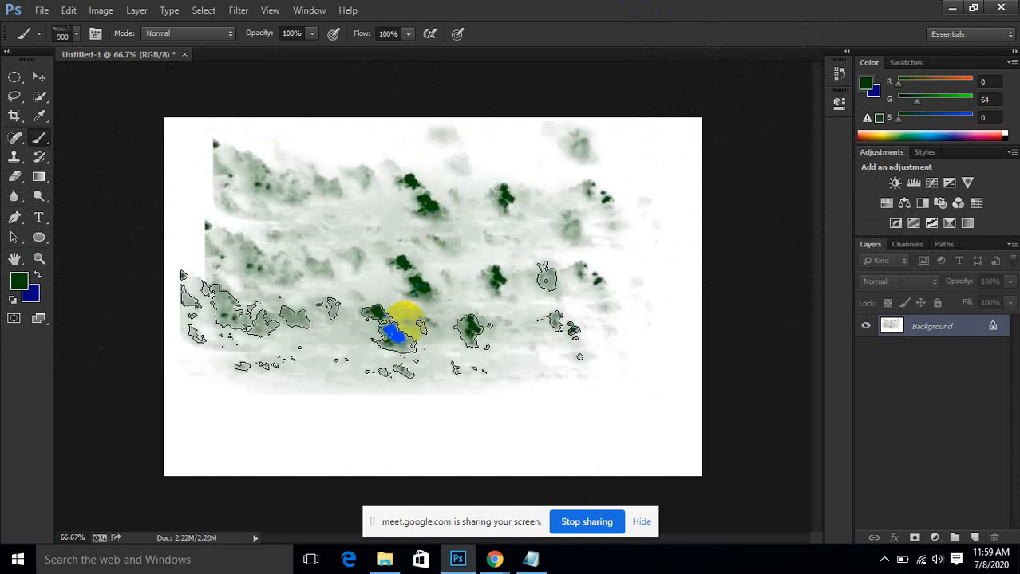
Step: Swap the foreground colour to dark blue and paint clouds over the whole canvas with the cloud brush
left_click(37, 276)
mouse_move(203, 359)
left_mouse_down()
mouse_move(228, 352)
mouse_move(398, 387)
mouse_move(421, 352)
mouse_move(376, 197)
mouse_move(473, 143)
mouse_move(614, 163)
mouse_move(618, 275)
mouse_move(596, 210)
mouse_move(267, 148)
mouse_move(271, 127)
left_mouse_up()
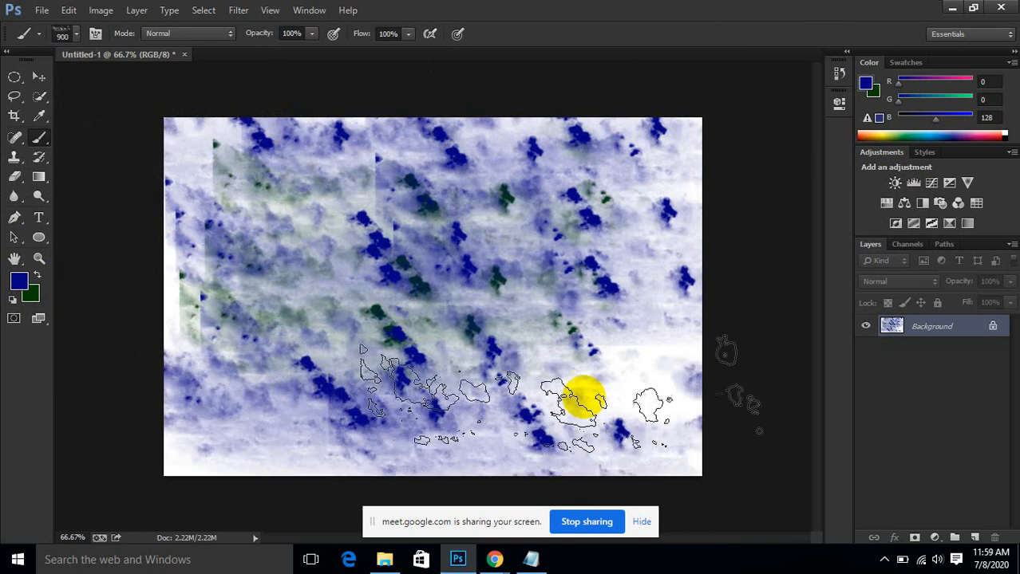
left_click_drag(580, 364, 392, 221)
mouse_move(177, 134)
left_mouse_down()
mouse_move(284, 116)
mouse_move(529, 135)
mouse_move(484, 114)
left_mouse_up()
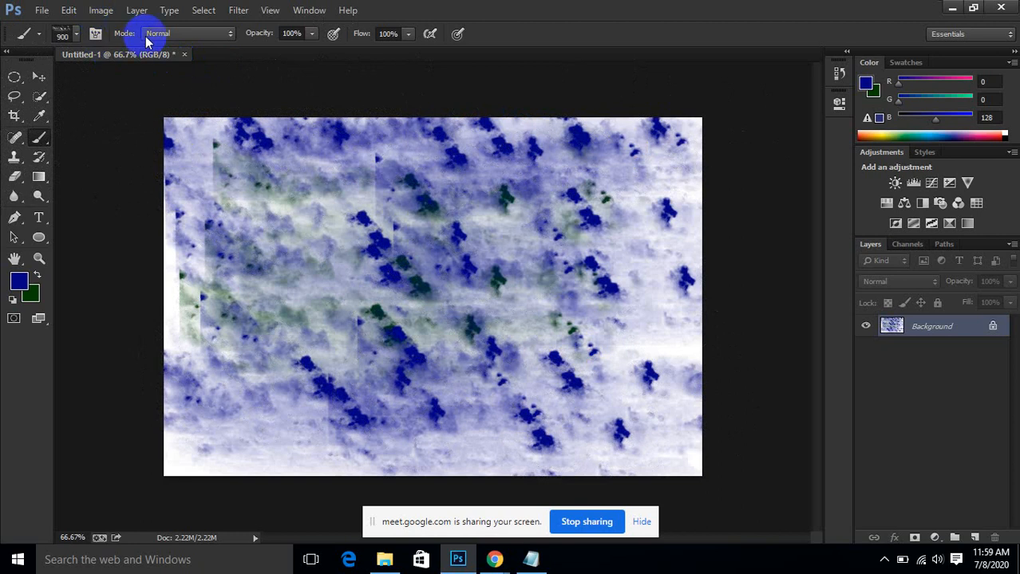
Step: Close the cloud-painted document without saving its changes
left_click(184, 54)
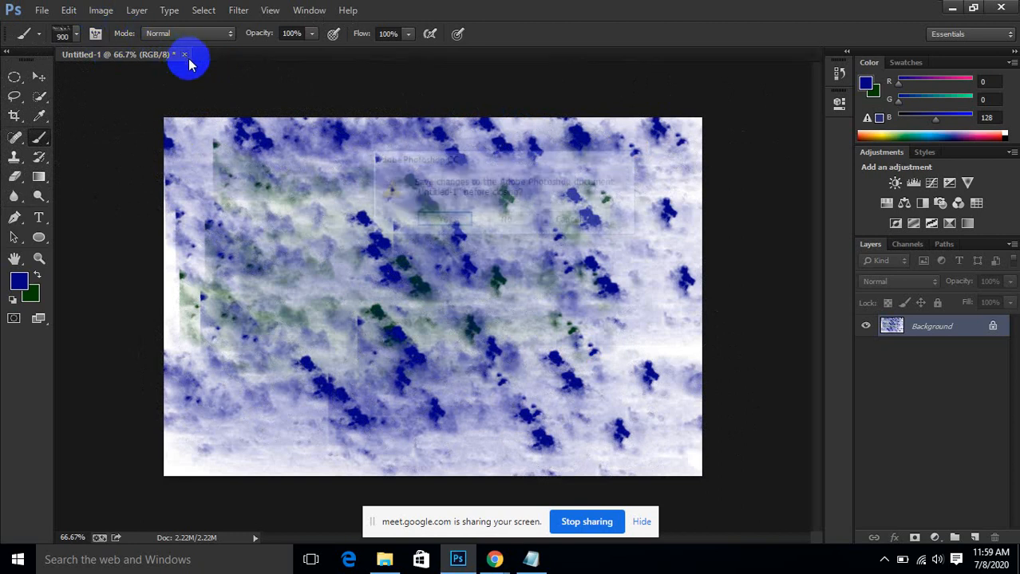
left_click(506, 223)
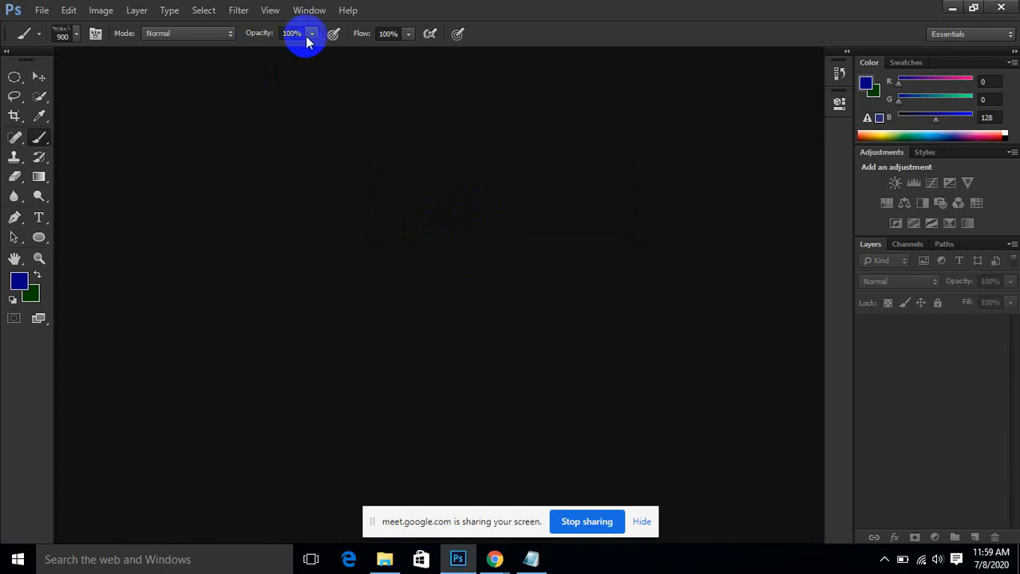
Step: Switch to Chrome and search Google for "landscape design" in a new tab
left_click(495, 560)
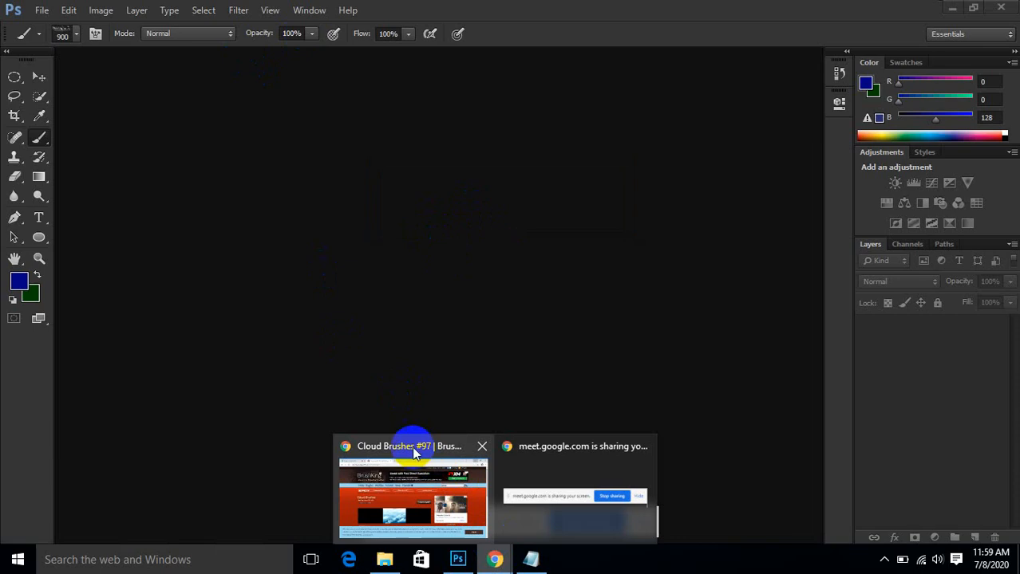
left_click(421, 451)
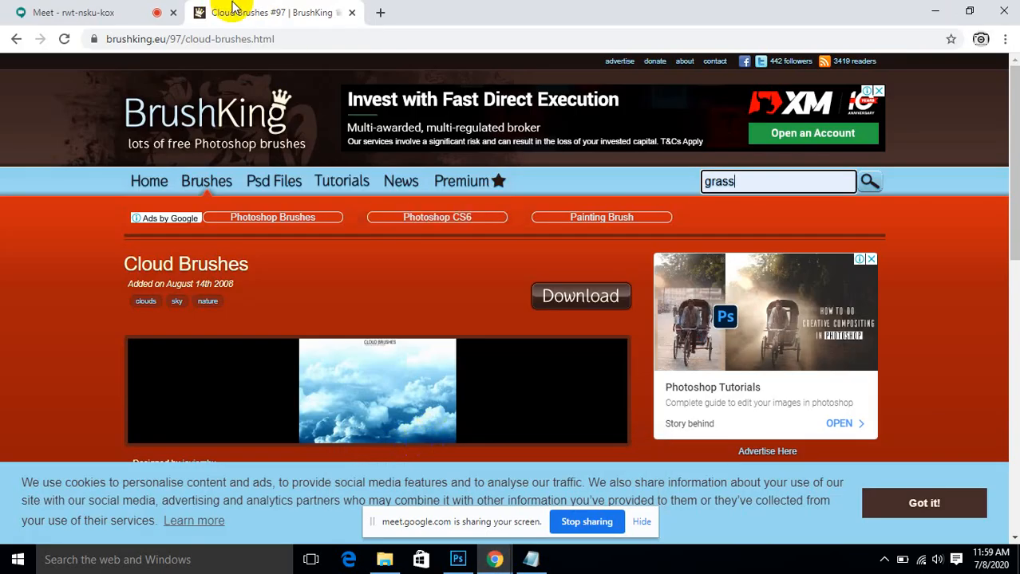
left_click(79, 12)
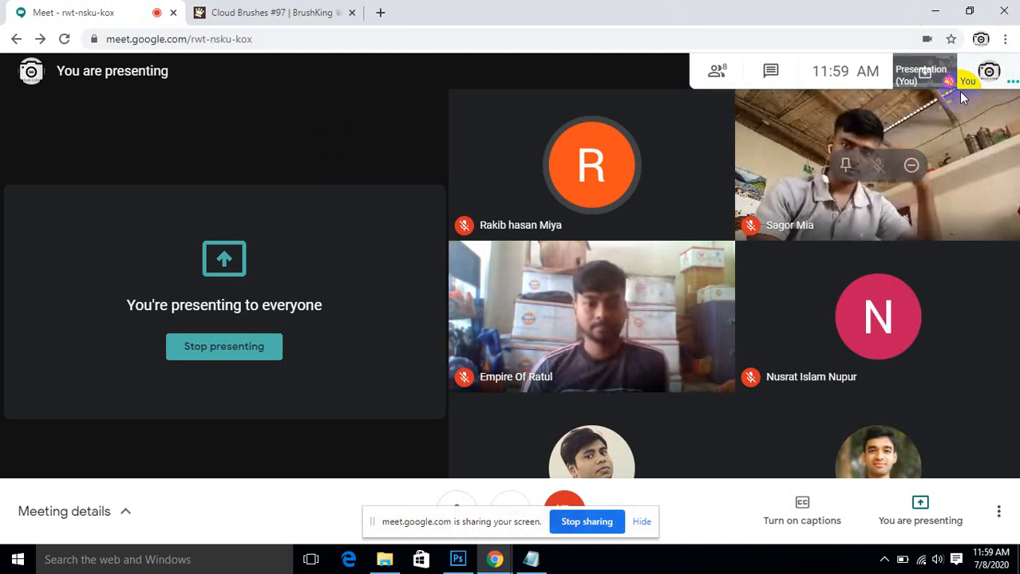
left_click(381, 12)
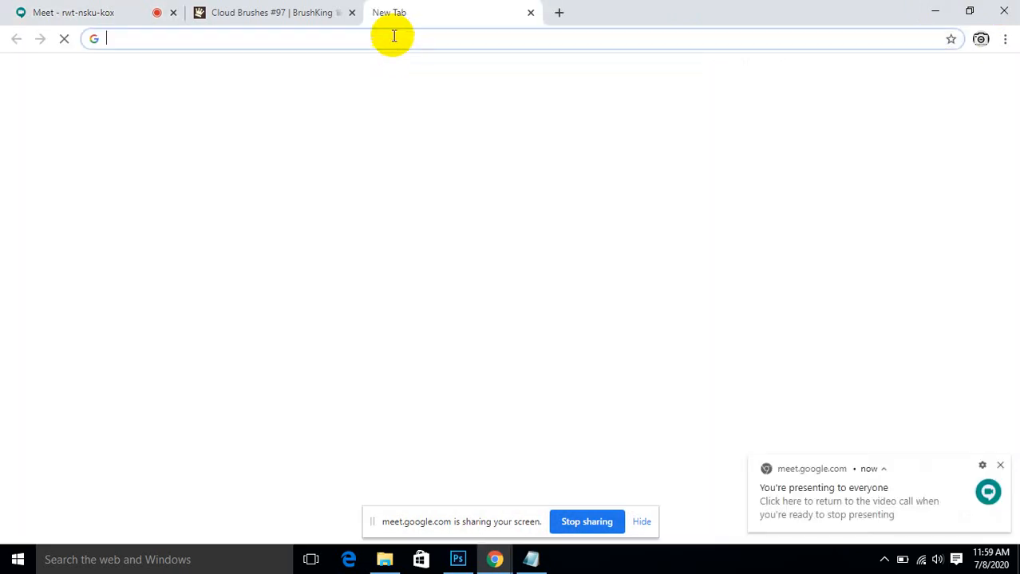
type("la")
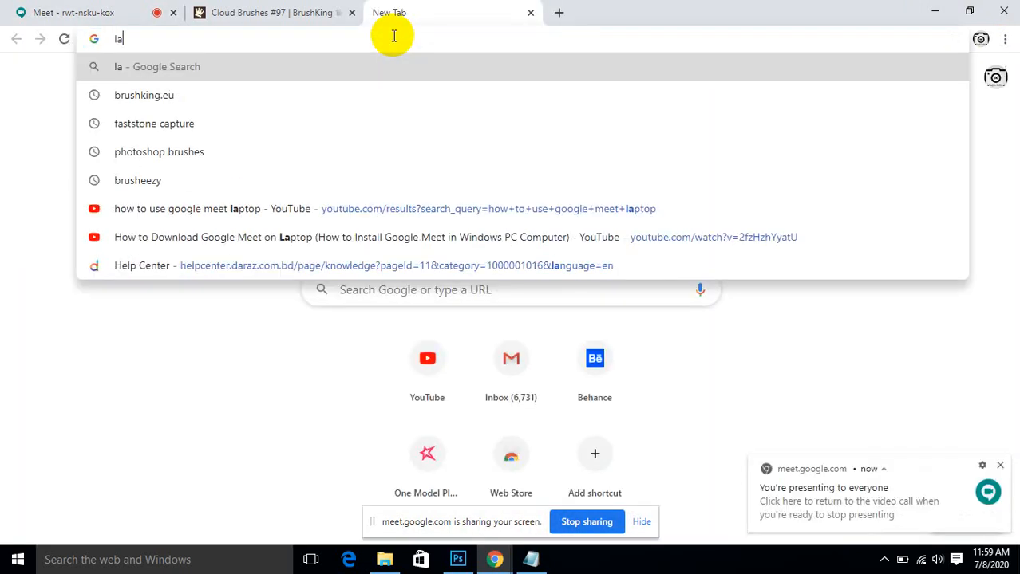
type("nds")
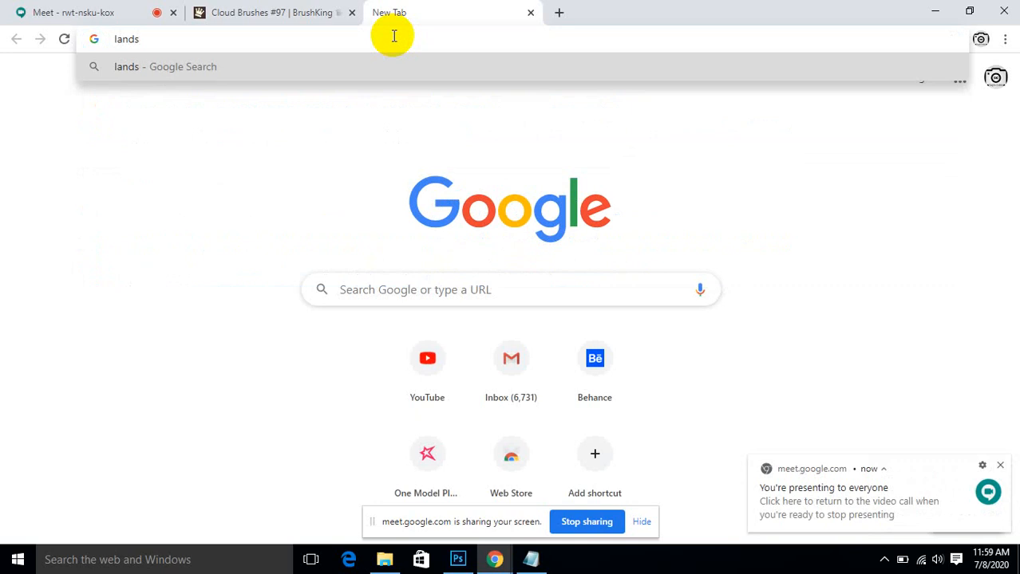
type("cape d")
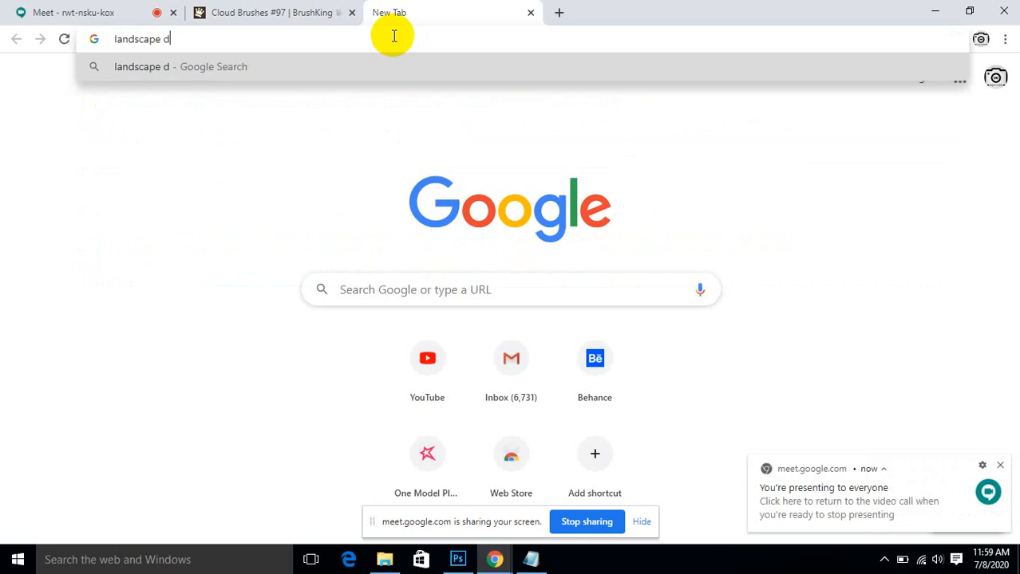
type("esign")
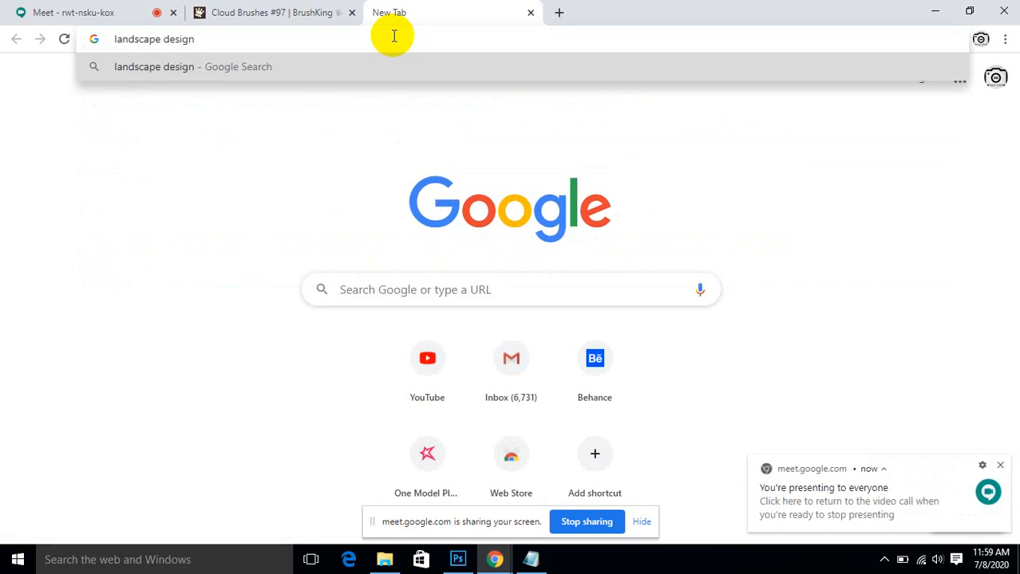
key("Return")
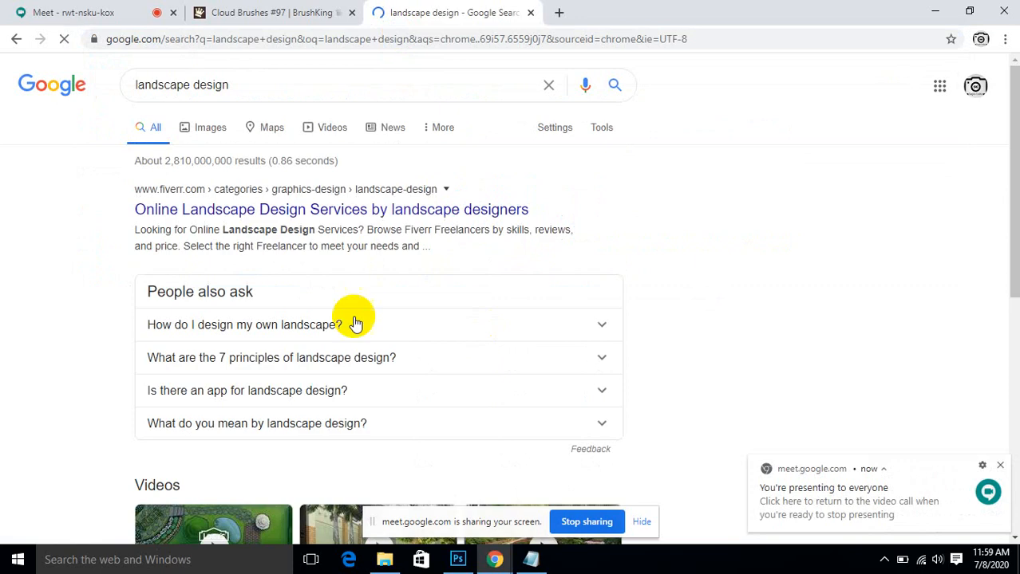
Step: Show the image results for the landscape design search and look through the garden examples
left_click(207, 135)
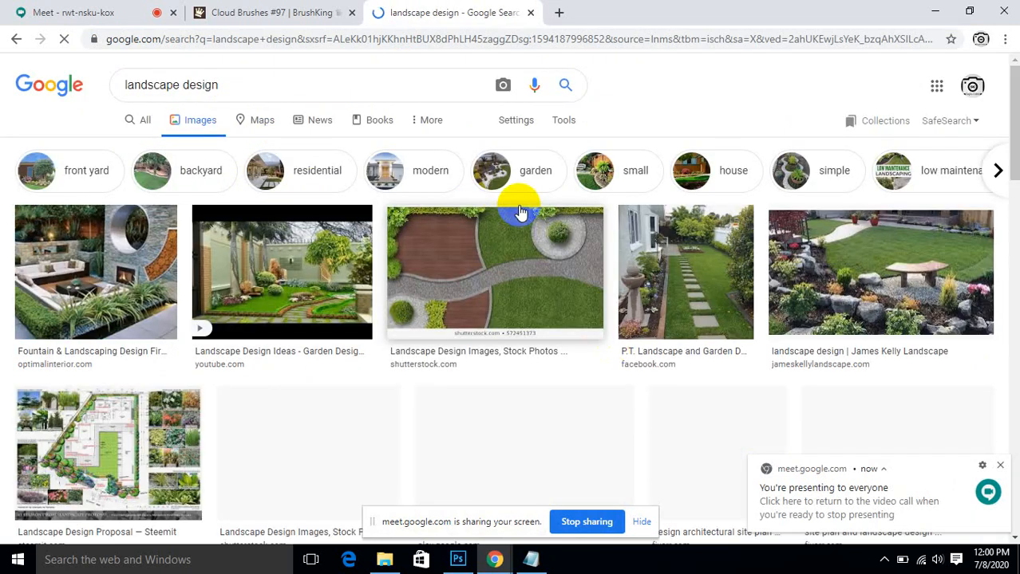
scroll(257, 383, "down", 2)
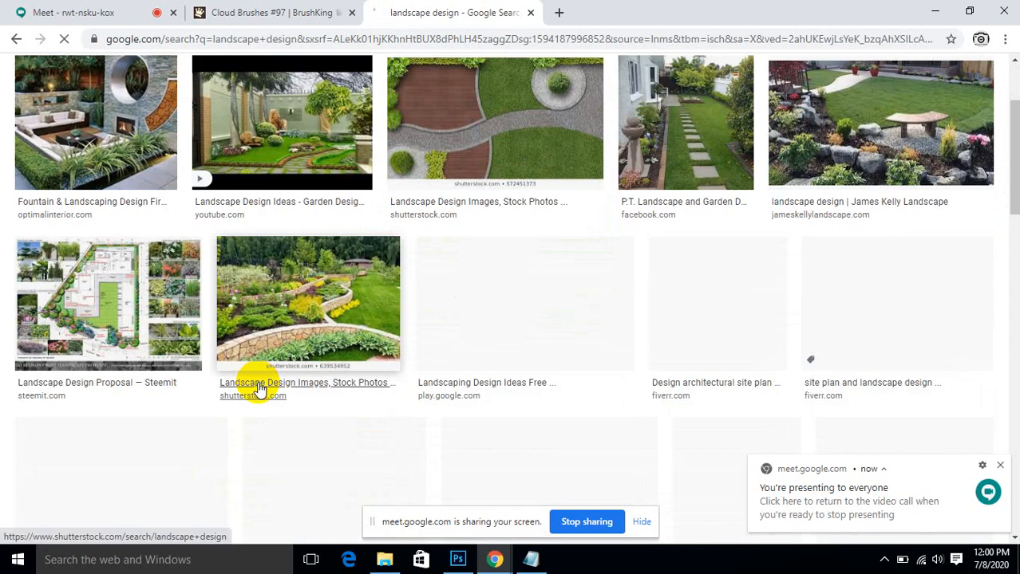
scroll(259, 389, "down", 1)
scroll(259, 389, "down", 1)
scroll(259, 389, "up", 3)
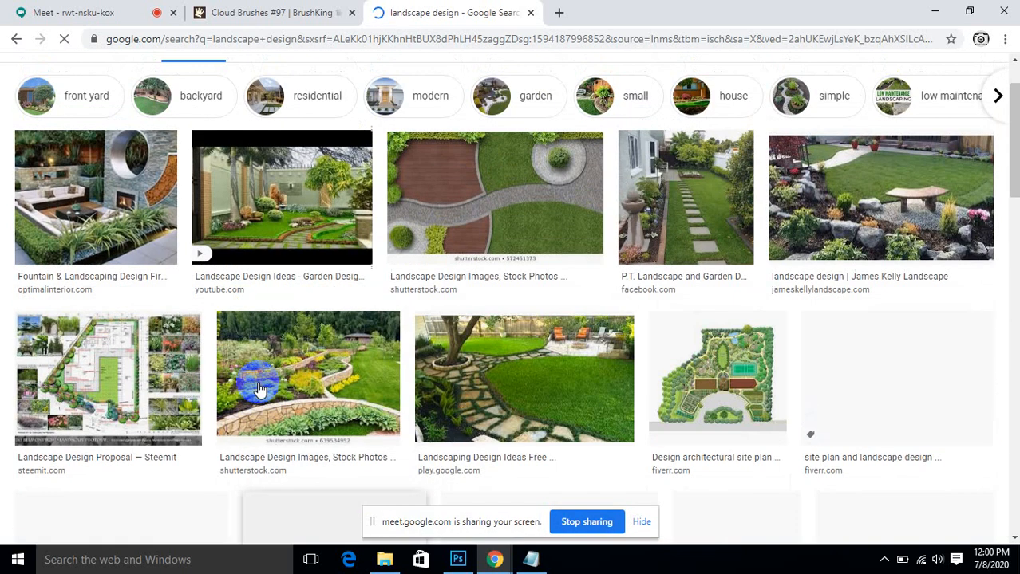
scroll(259, 390, "down", 5)
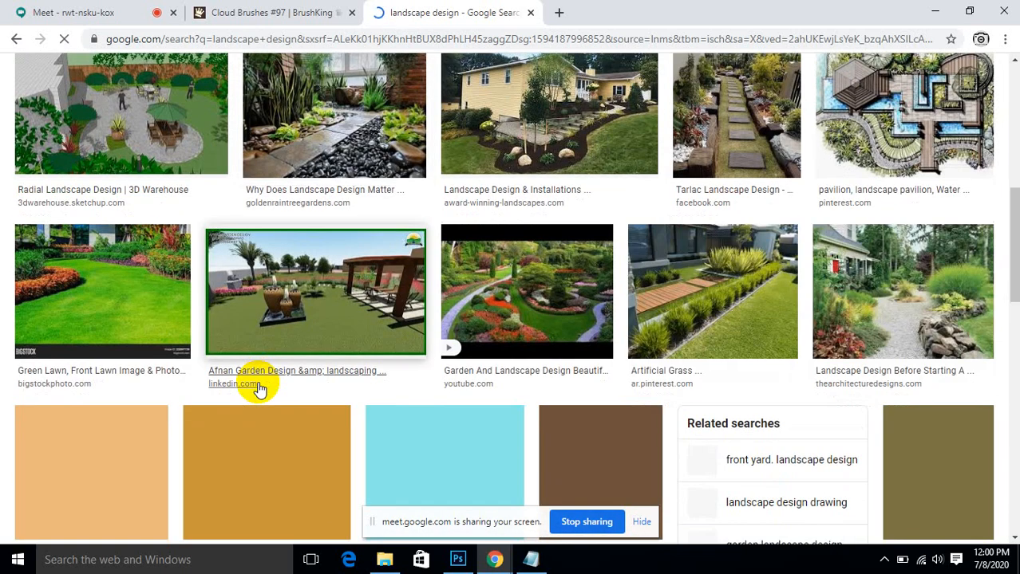
scroll(264, 359, "up", 5)
Step: Refine the image search to "landscape design photoshop" and preview the red sunset picture with palm trees and a boat
left_click(257, 87)
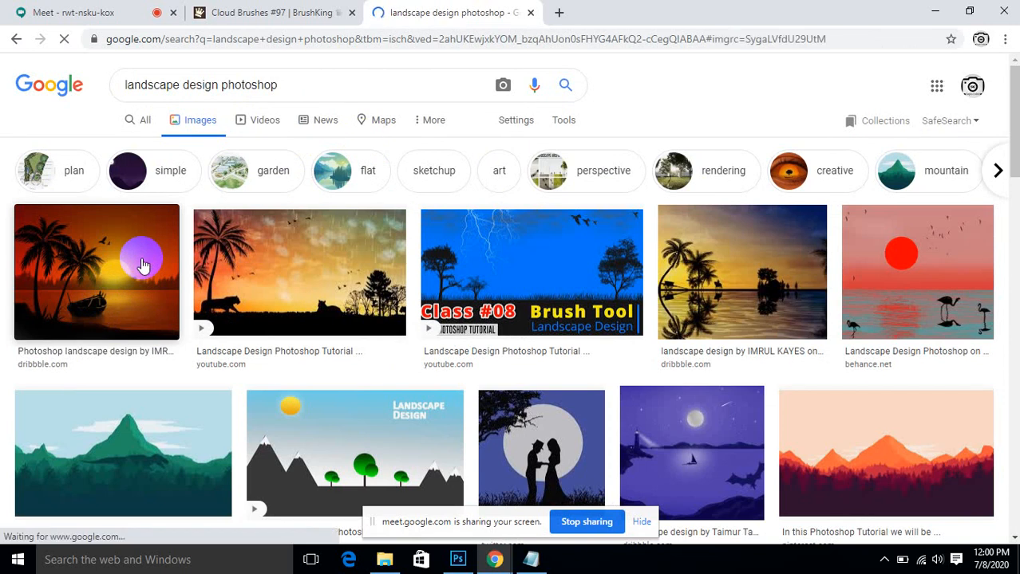
left_click(143, 265)
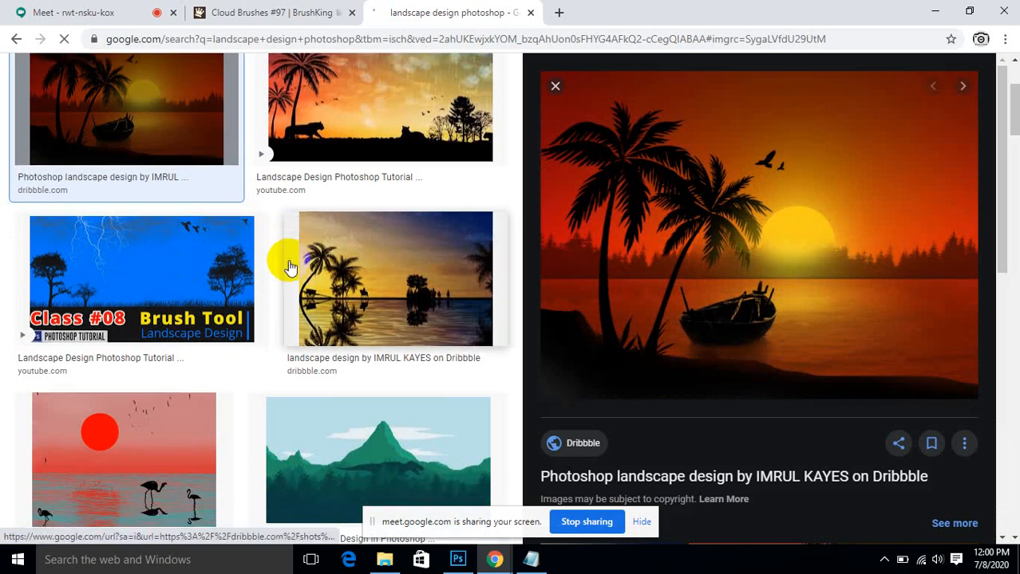
Step: Examine the other Photoshop landscape designs in the results and the related images of the sunset picture
scroll(225, 309, "down", 2)
scroll(226, 309, "down", 6)
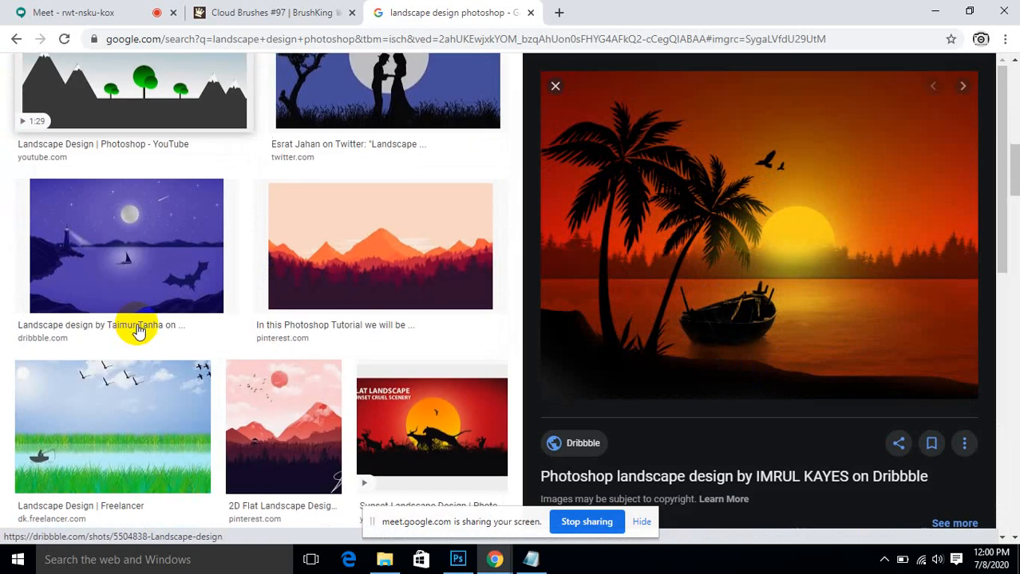
scroll(276, 316, "down", 9)
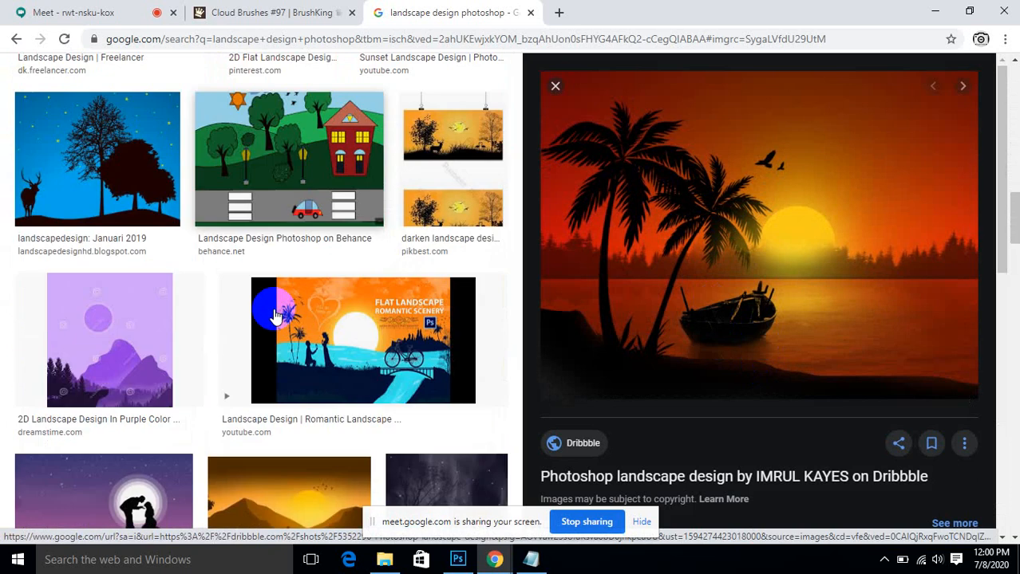
scroll(276, 313, "down", 1)
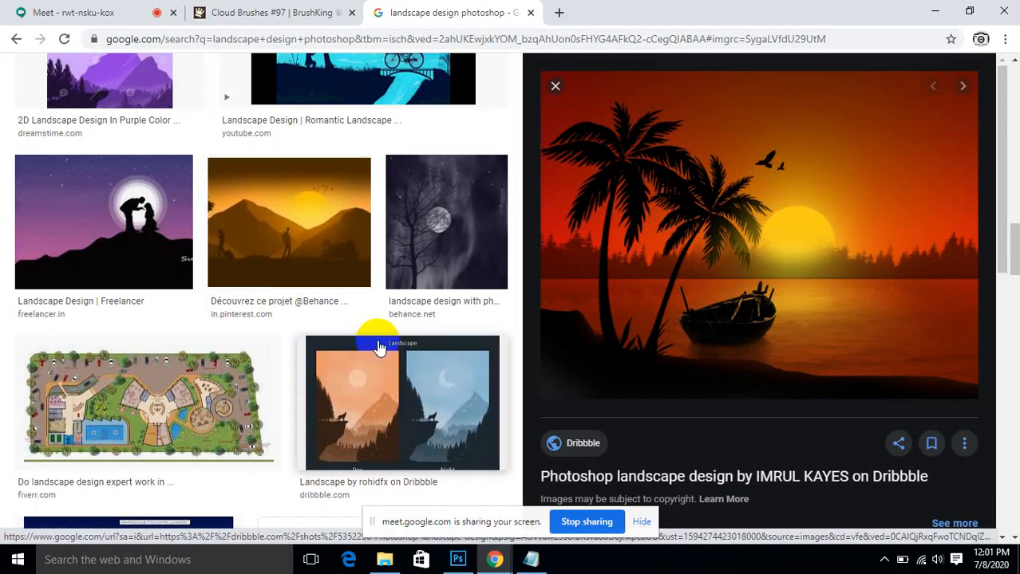
scroll(378, 345, "down", 5)
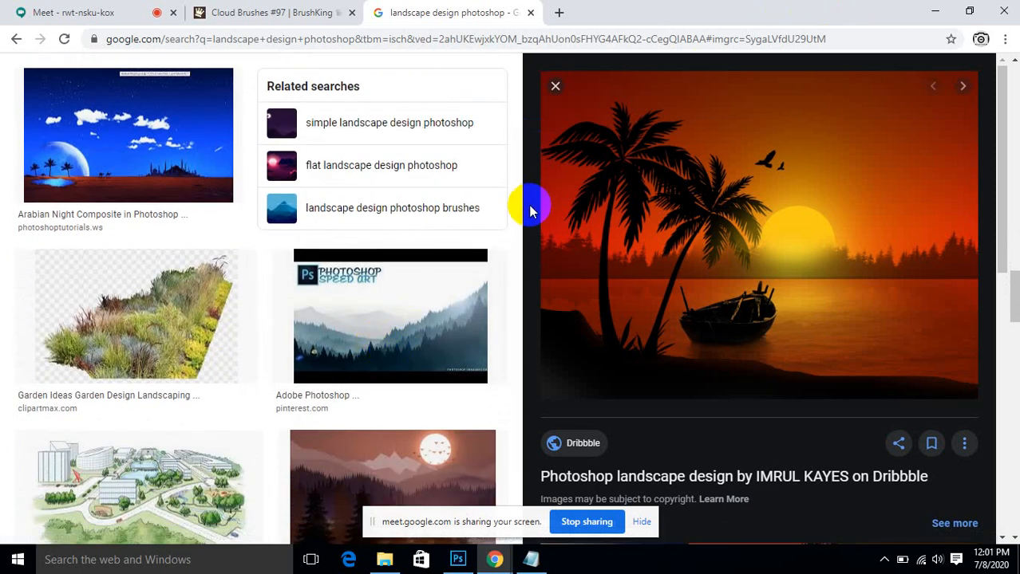
scroll(543, 216, "down", 3)
scroll(614, 319, "down", 1)
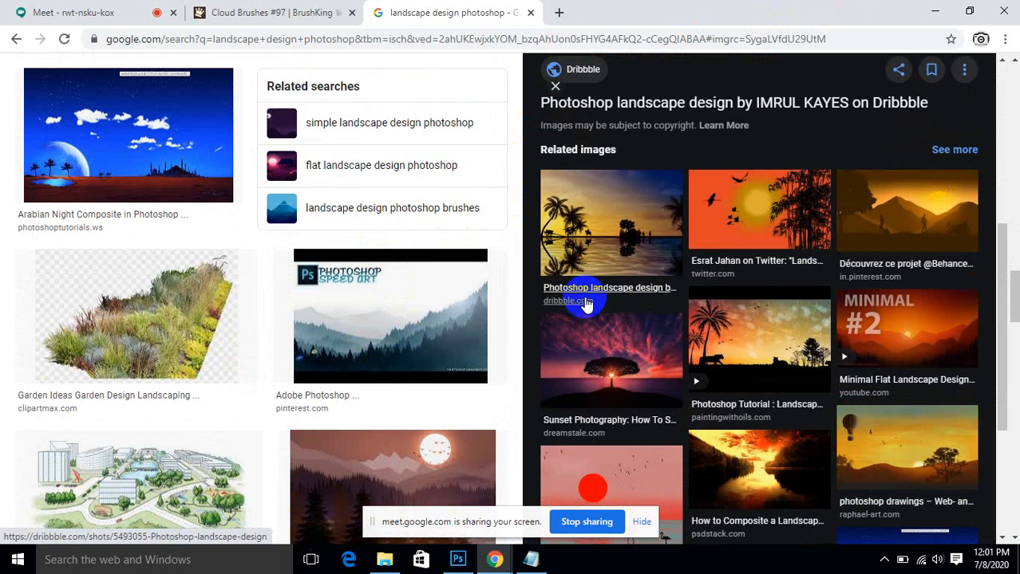
scroll(515, 295, "down", 3)
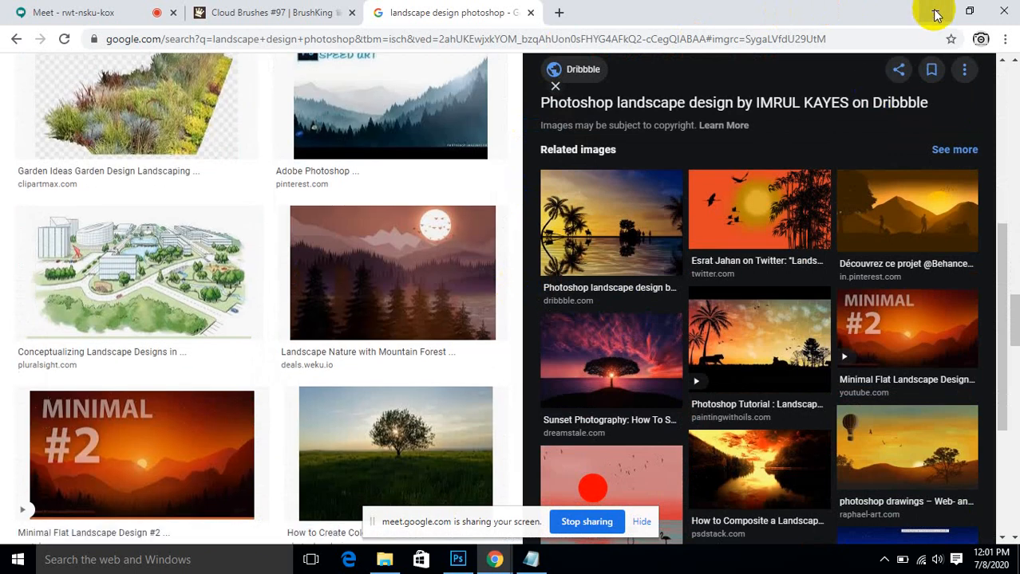
Step: Return to Photoshop and create a new 1080 × 720 px RGB document at 300 pixels/inch with a white background
left_click(933, 12)
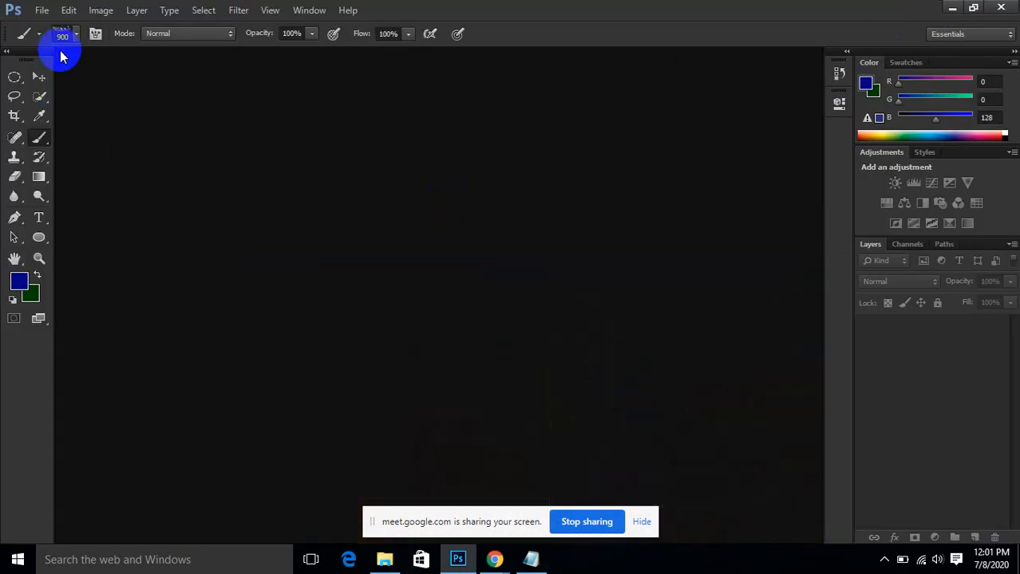
left_click(42, 11)
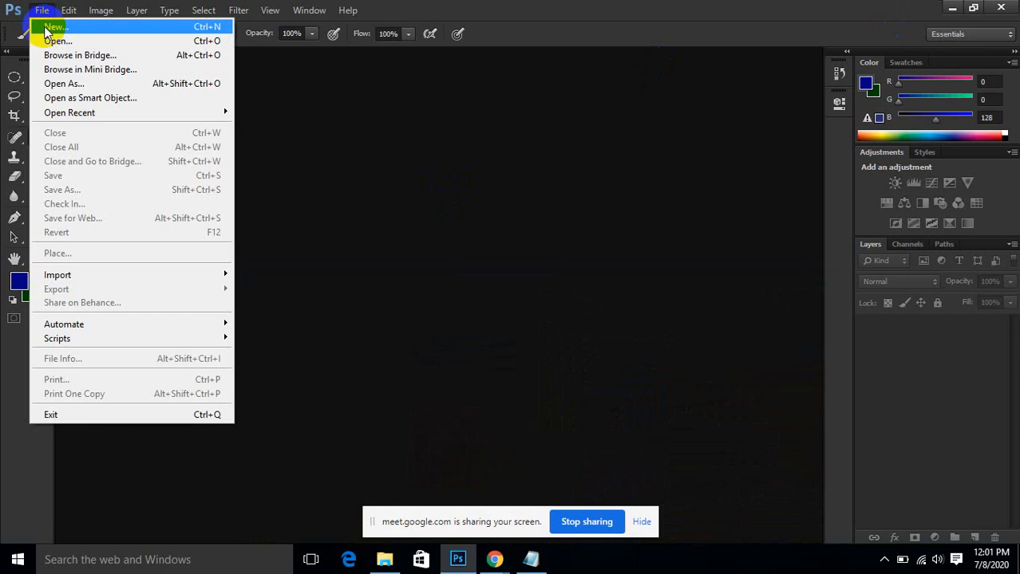
left_click(46, 31)
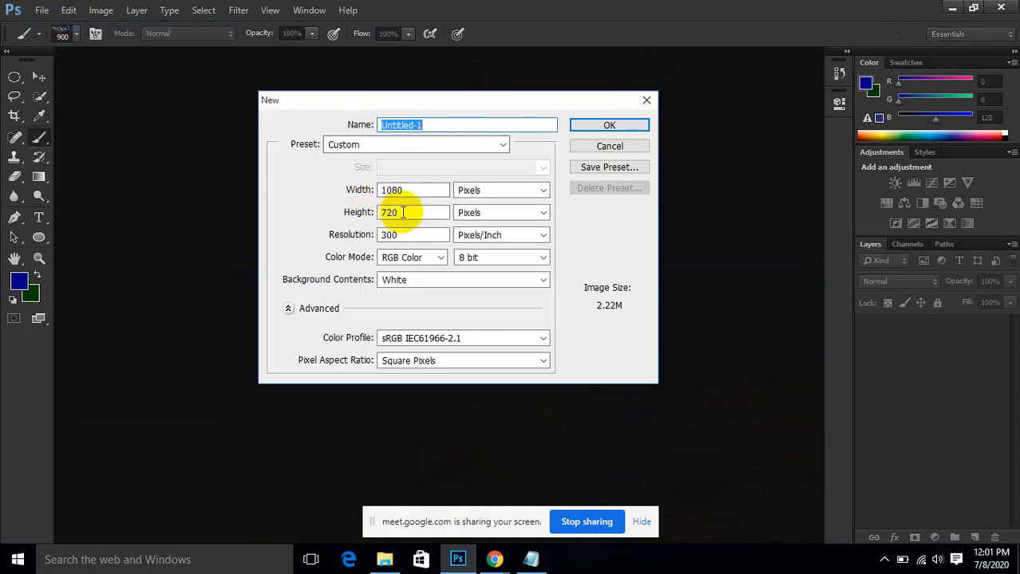
left_click(607, 126)
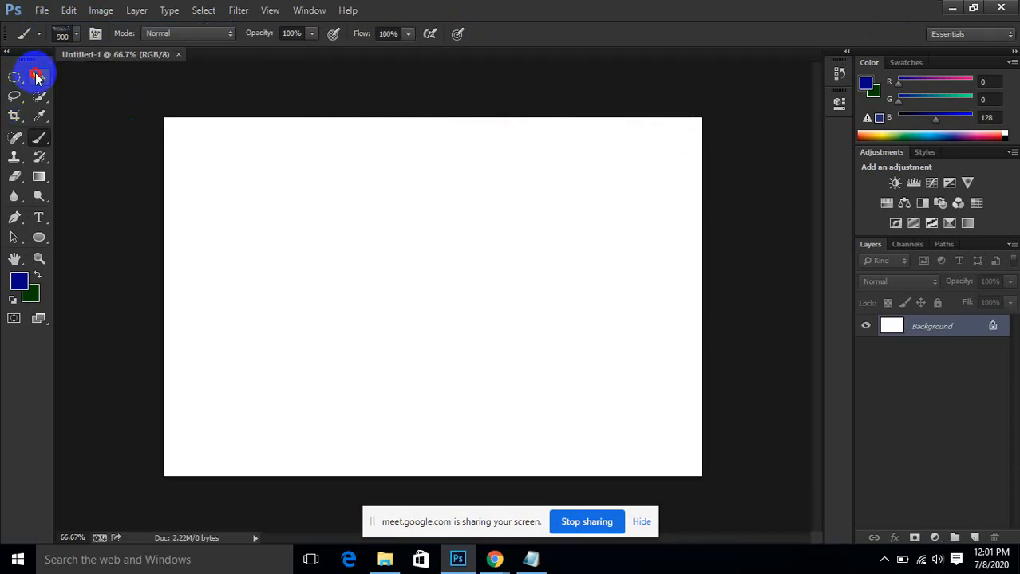
Step: Add a new empty layer above the Background and leave the dark blue foreground colour as it is
left_click(36, 77)
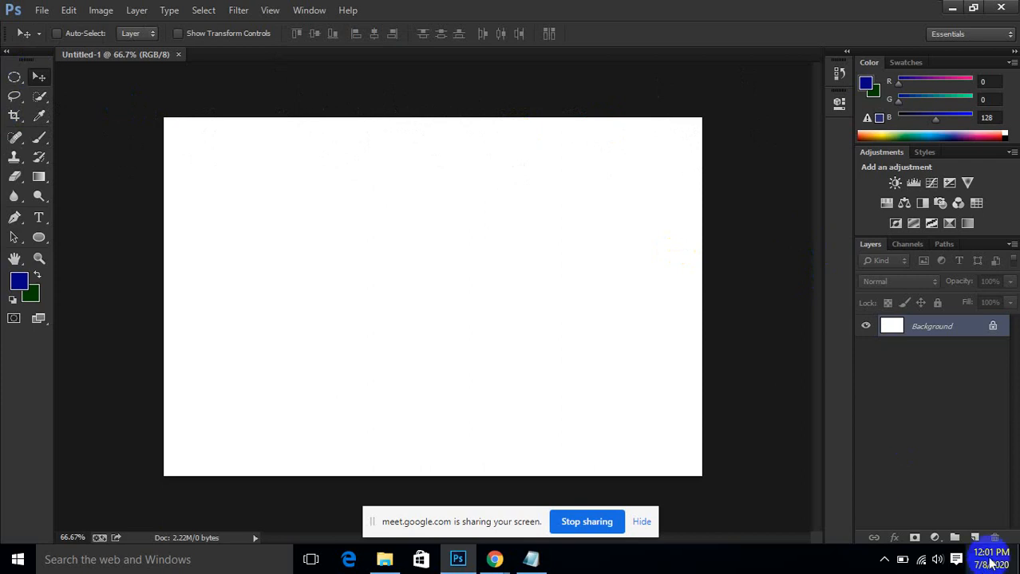
left_click(973, 538)
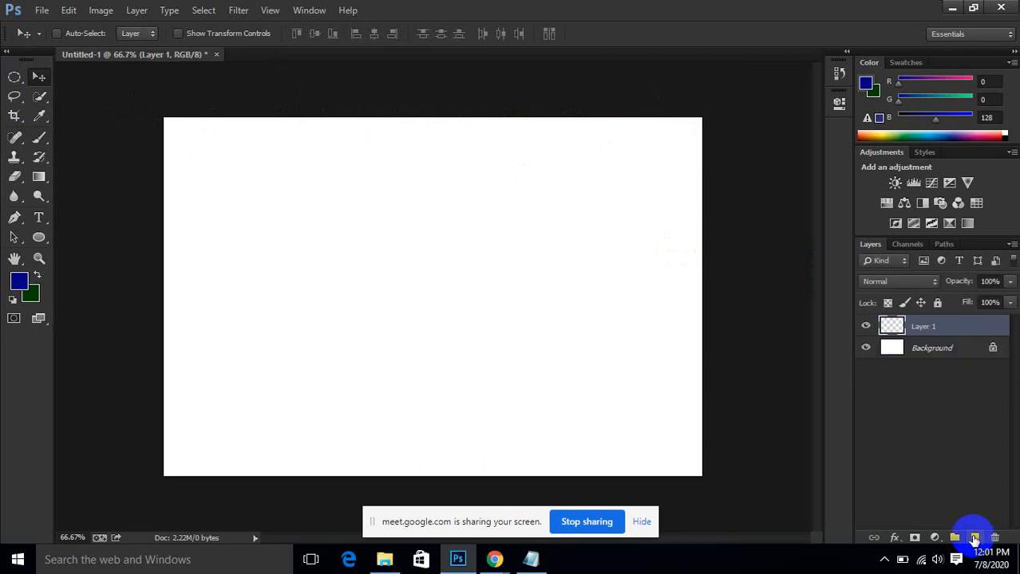
left_click(21, 281)
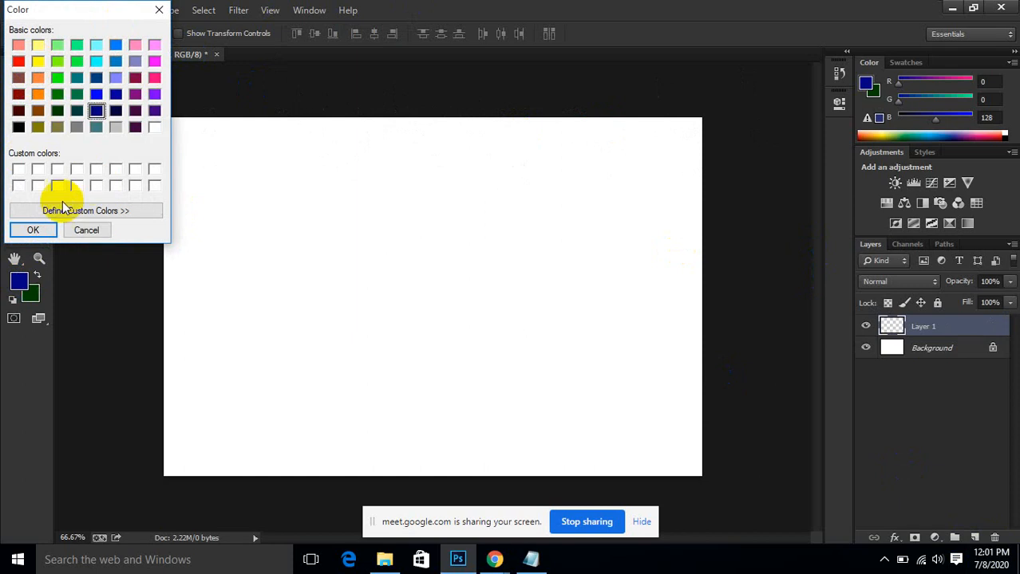
left_click(86, 230)
Step: Activate the Brush tool, choose the first soft round brush among the presets and close the preset picker
left_click(39, 138)
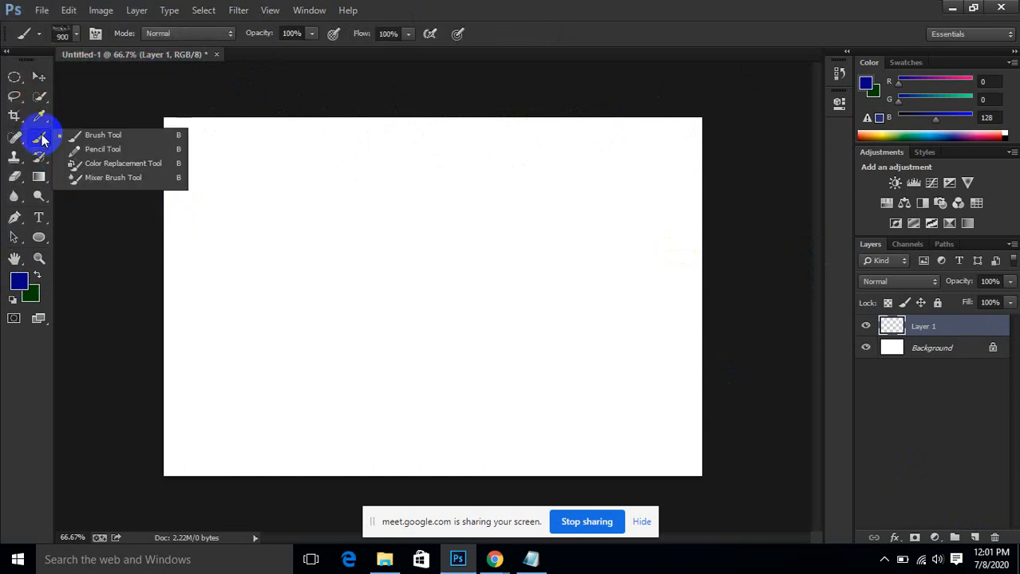
left_click(94, 138)
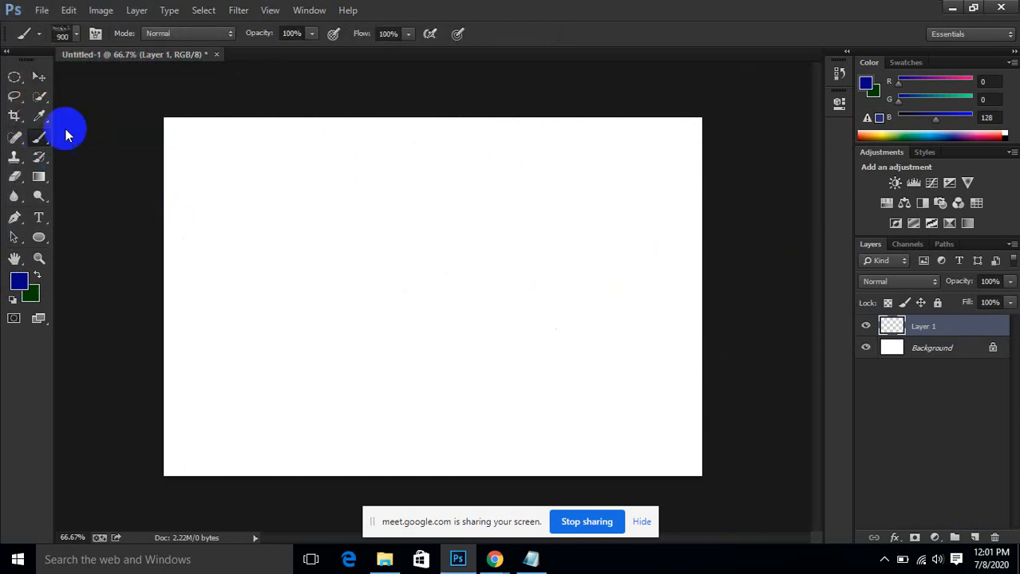
left_click(75, 35)
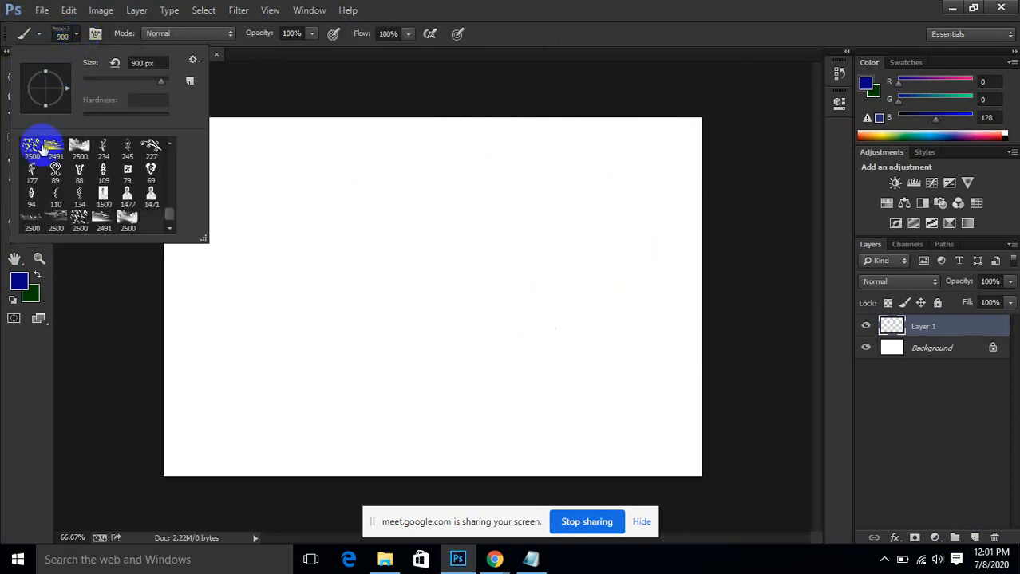
left_click_drag(170, 209, 174, 148)
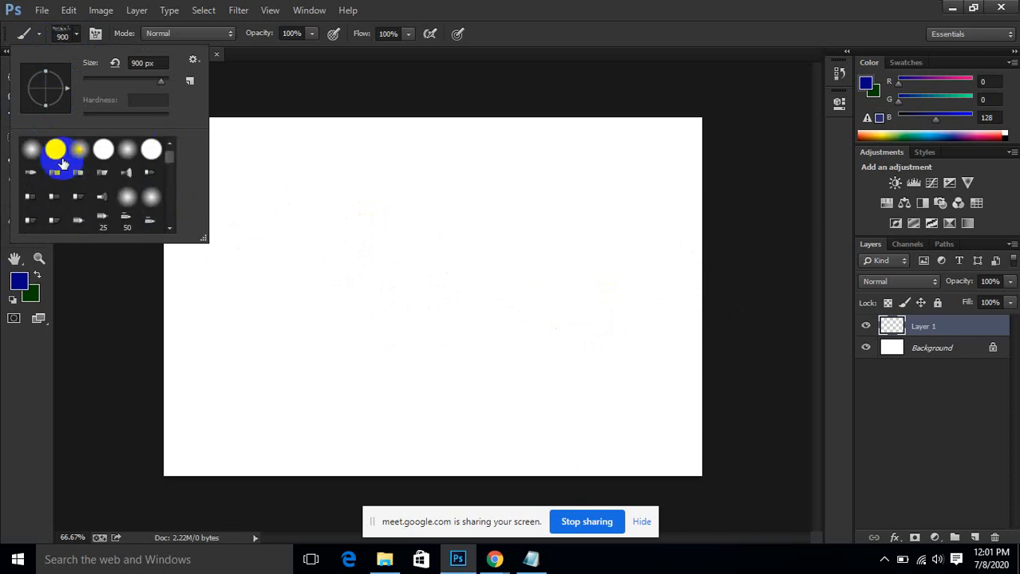
left_click(34, 156)
left_click(439, 19)
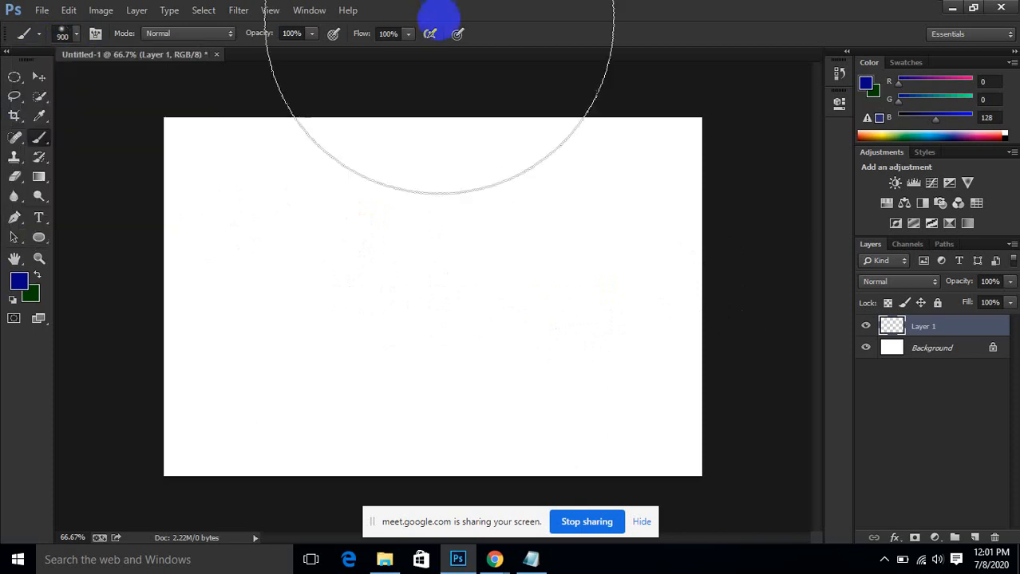
Step: Set the foreground colour to salmon pink (RGB 255, 128, 128) and paint one large soft dab at the centre of Layer 1
left_click(19, 281)
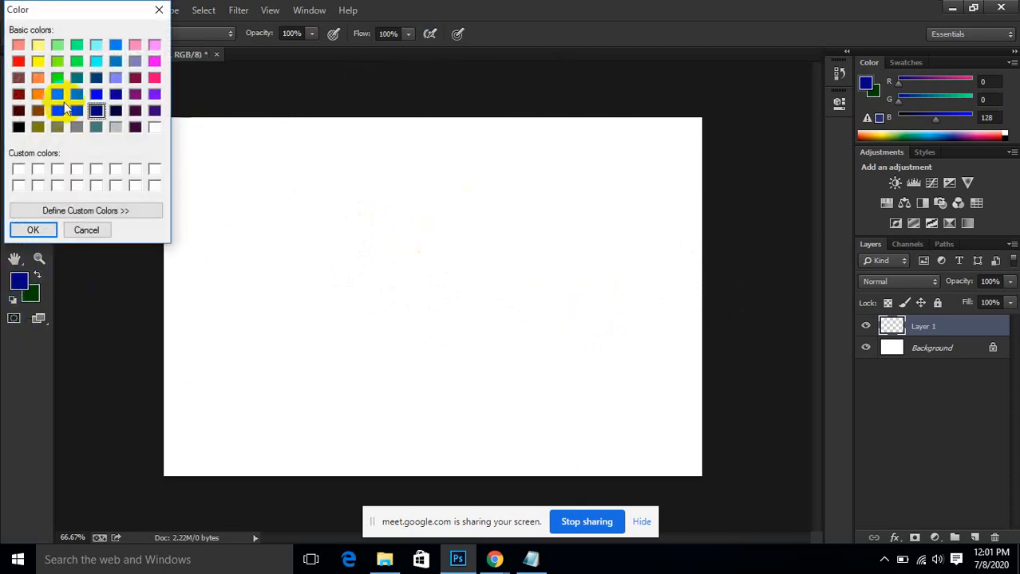
left_click(18, 45)
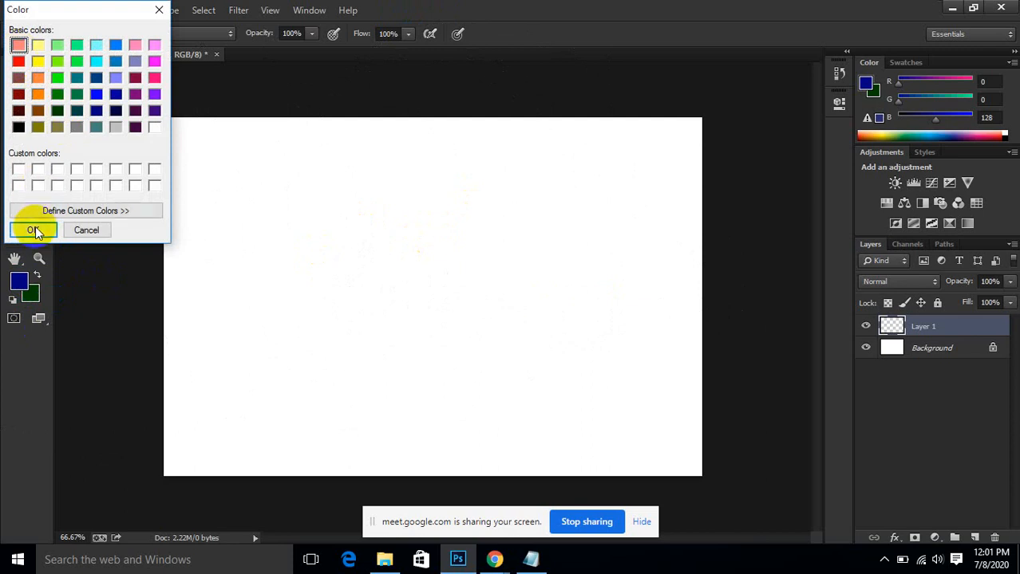
left_click(33, 229)
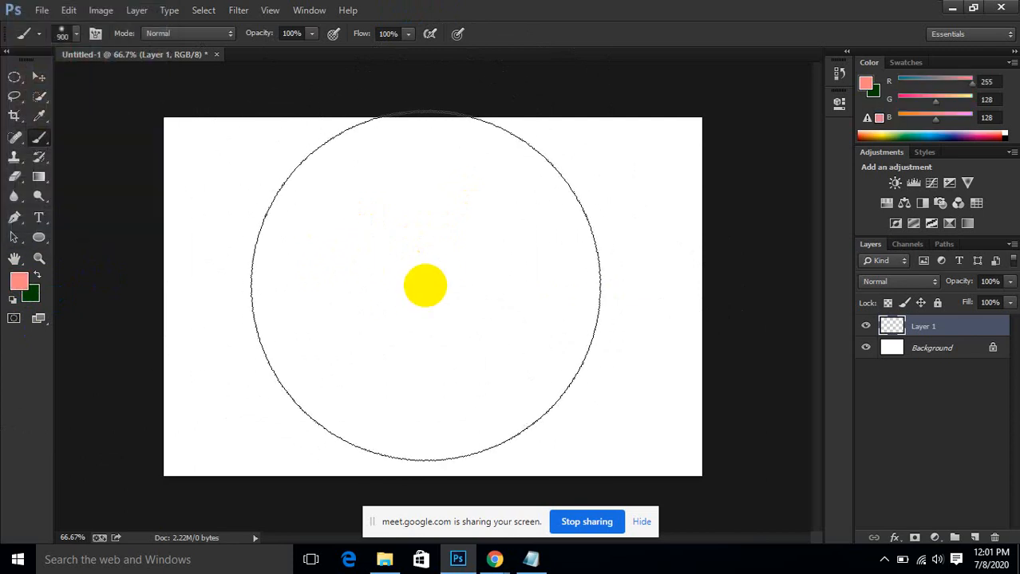
left_click(425, 285)
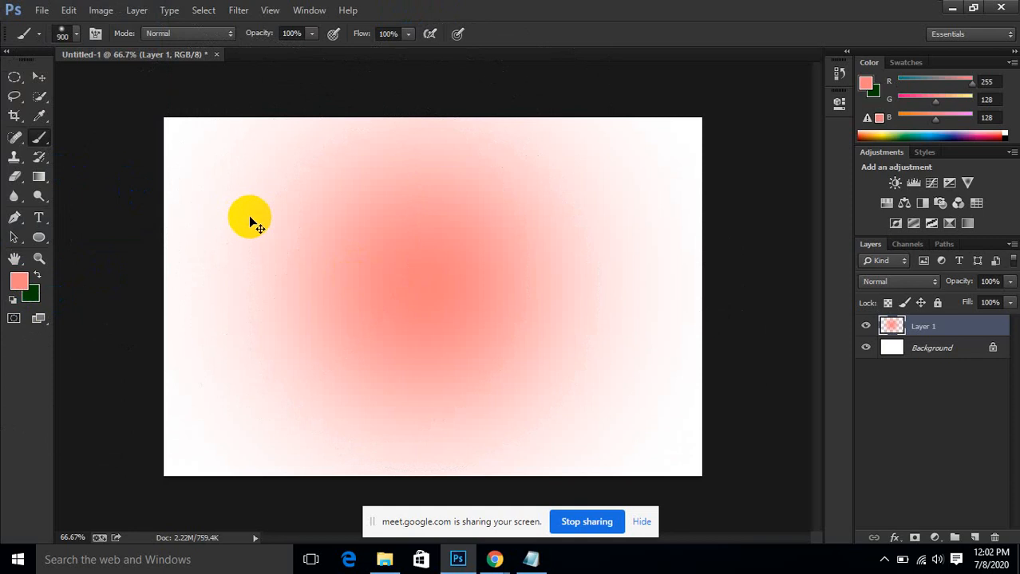
Step: Scale the pink glow on Layer 1 up from its centre to about 165% and apply the transform
key("ctrl+t")
left_click_drag(702, 477, 911, 549)
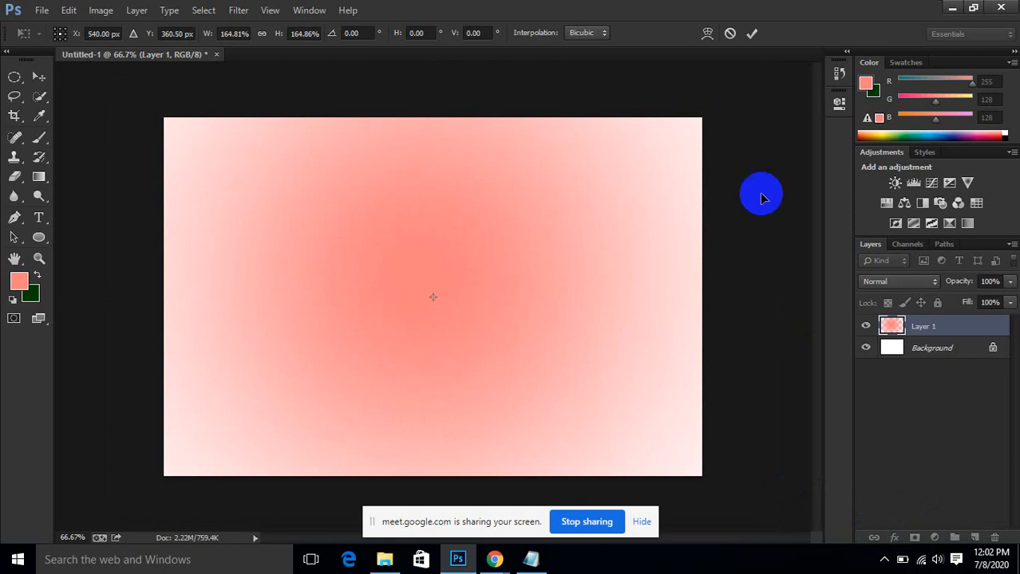
left_click(752, 33)
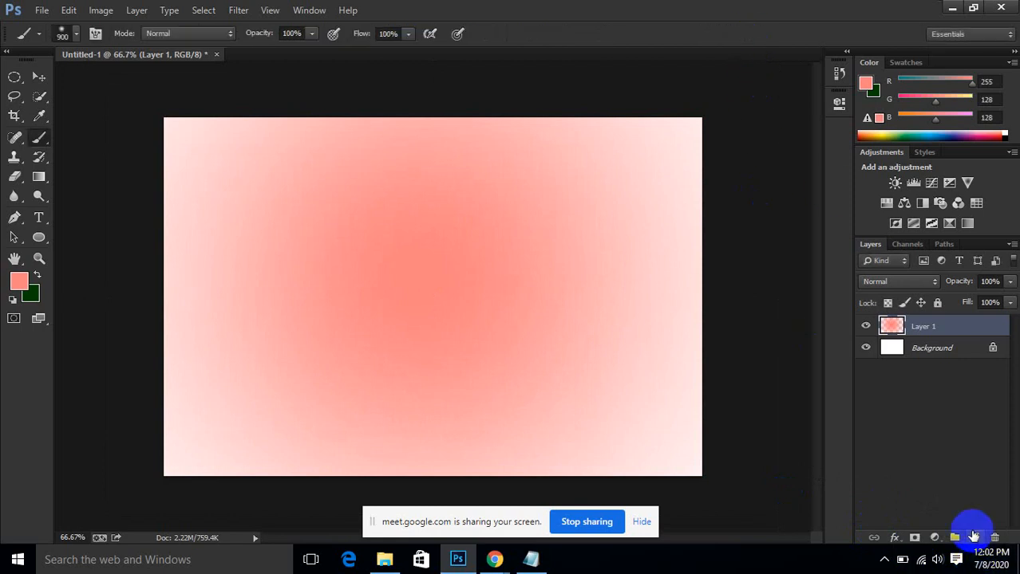
Step: Add a new layer, set the foreground colour to orange (RGB 255, 128, 64) and paint a large soft glow at the canvas centre
left_click(974, 538)
left_click(23, 287)
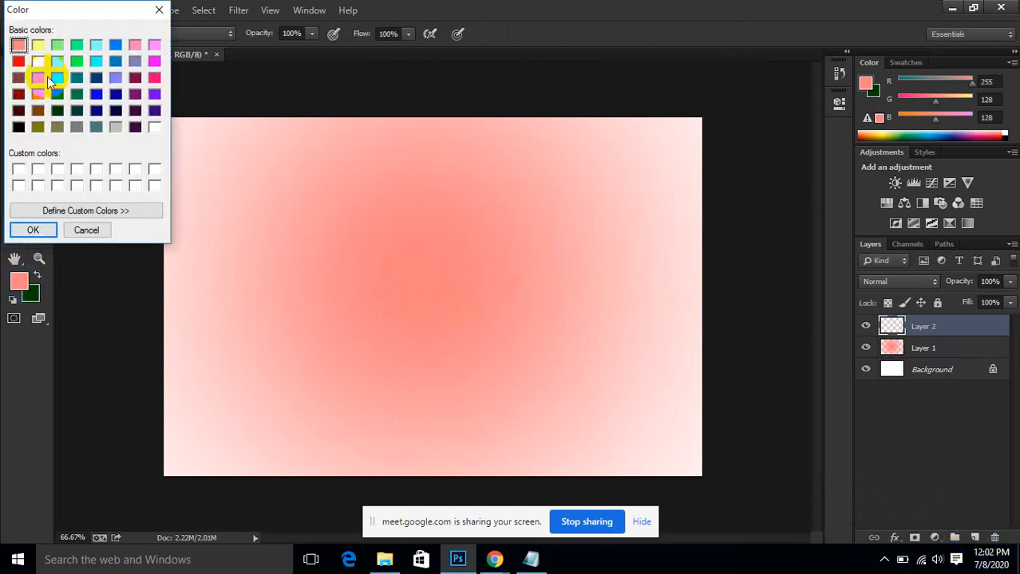
left_click(29, 229)
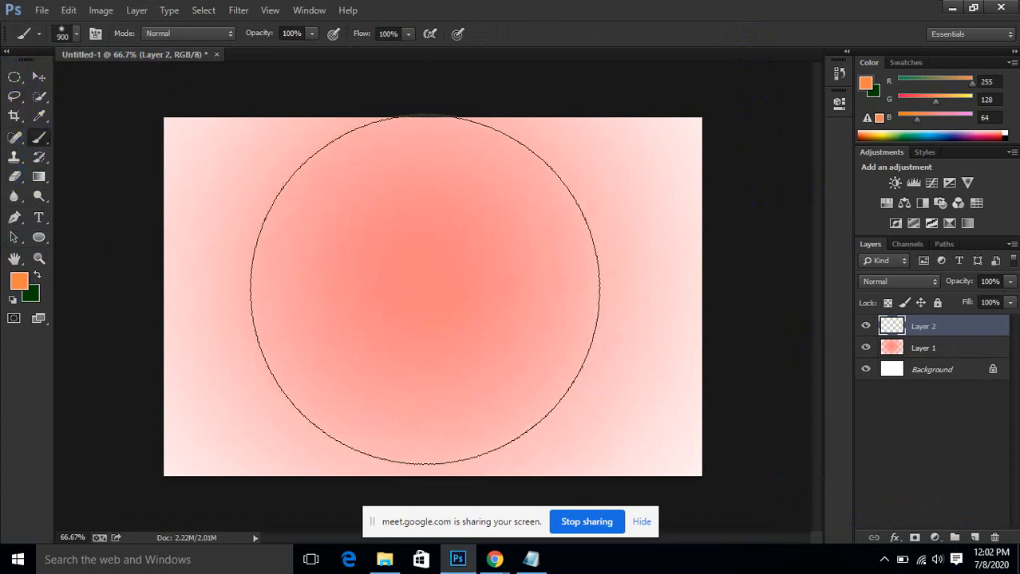
left_click(421, 279)
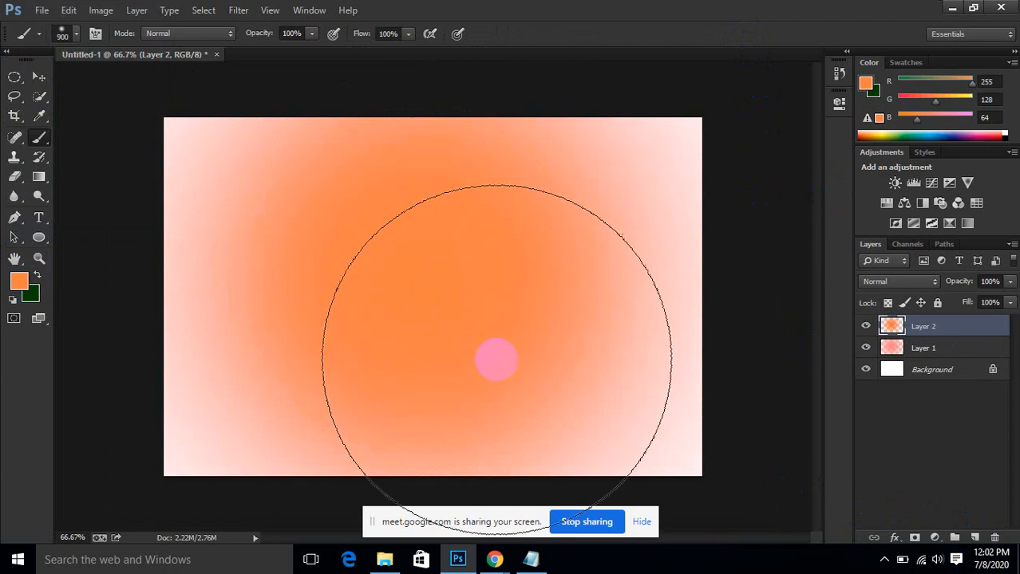
Step: Scale the orange glow on Layer 2 up from its centre to about 175% and apply the transform
key("ctrl+t")
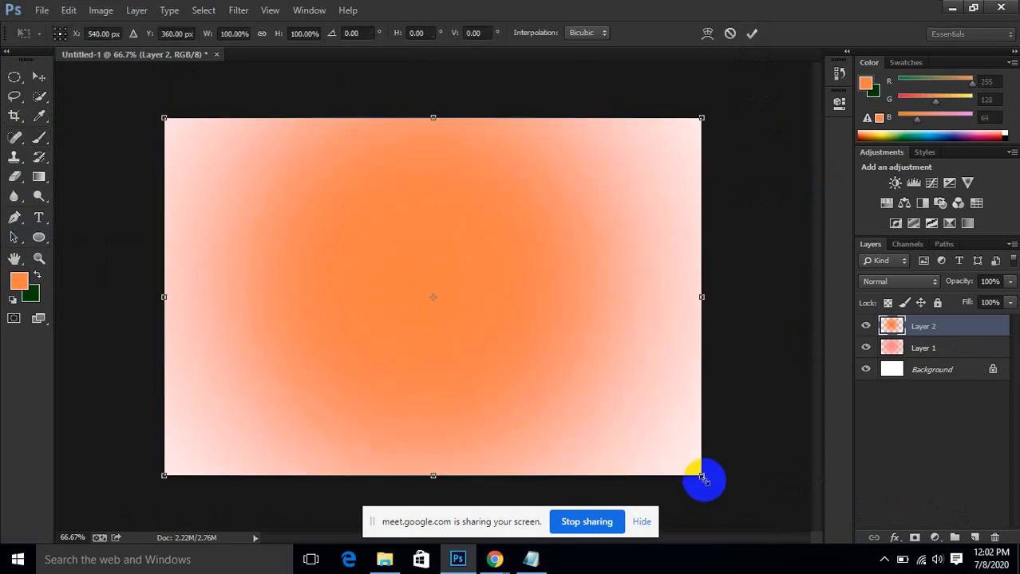
left_click_drag(701, 477, 792, 534)
key("ctrl+minus")
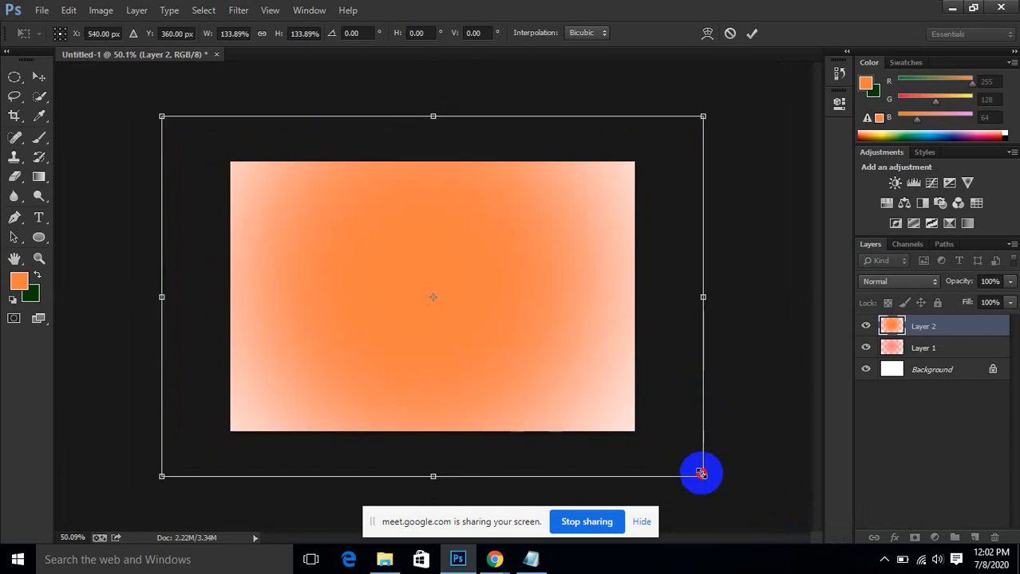
left_click_drag(706, 479, 760, 563)
left_click_drag(548, 268, 546, 268)
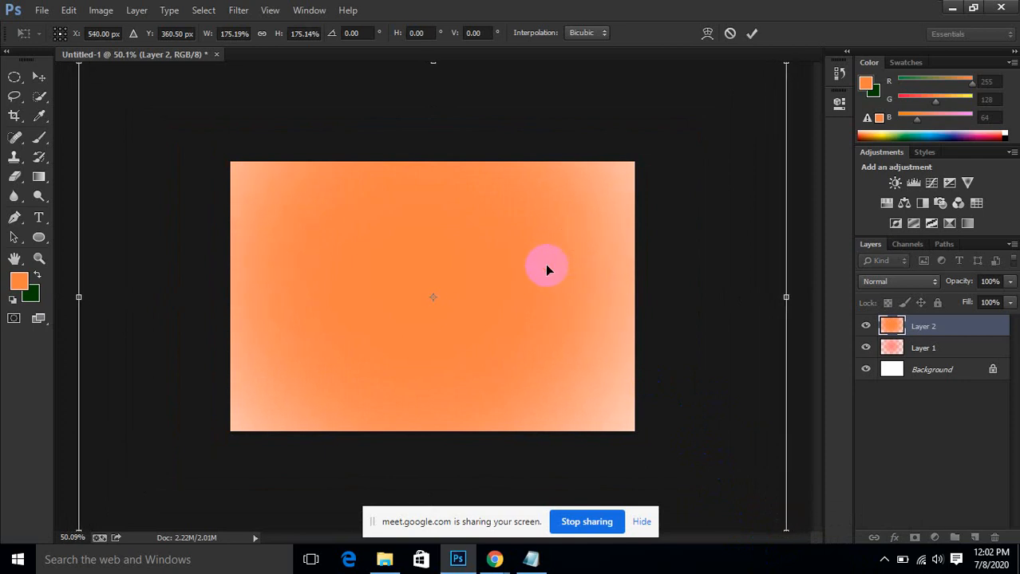
left_click(751, 34)
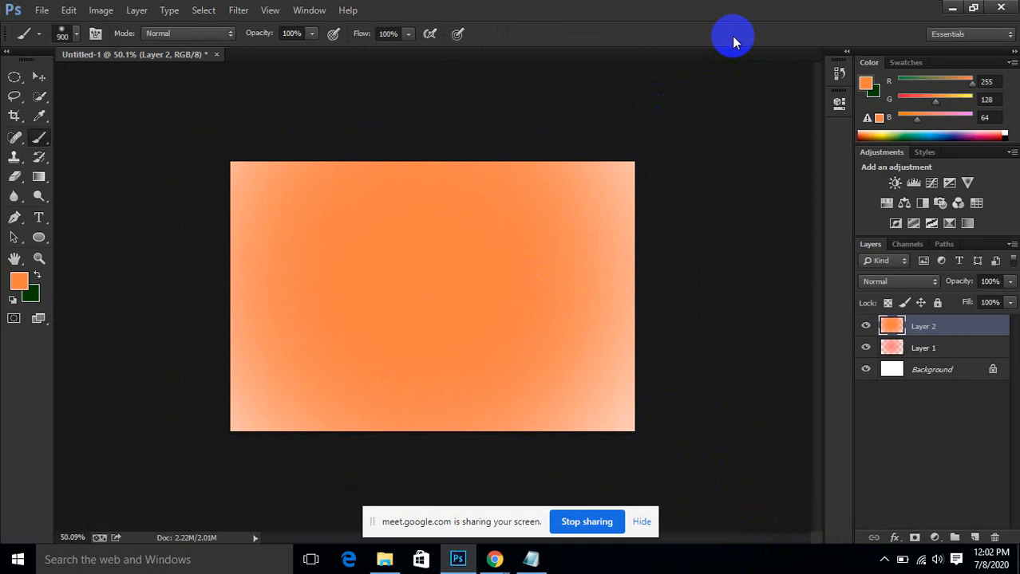
left_click(311, 34)
mouse_move(313, 52)
left_mouse_down()
mouse_move(285, 57)
mouse_move(323, 58)
left_mouse_up()
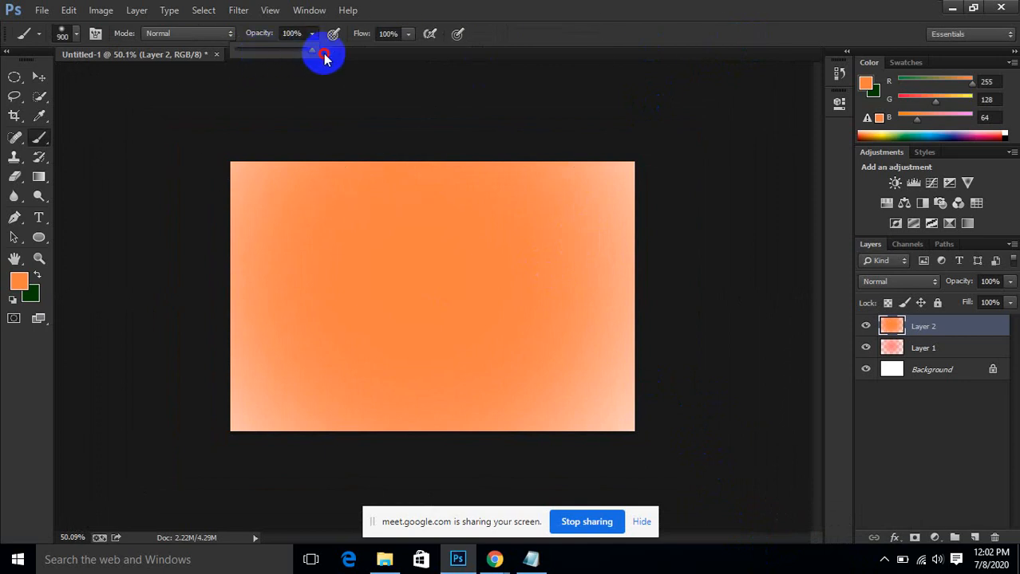
left_click(686, 20)
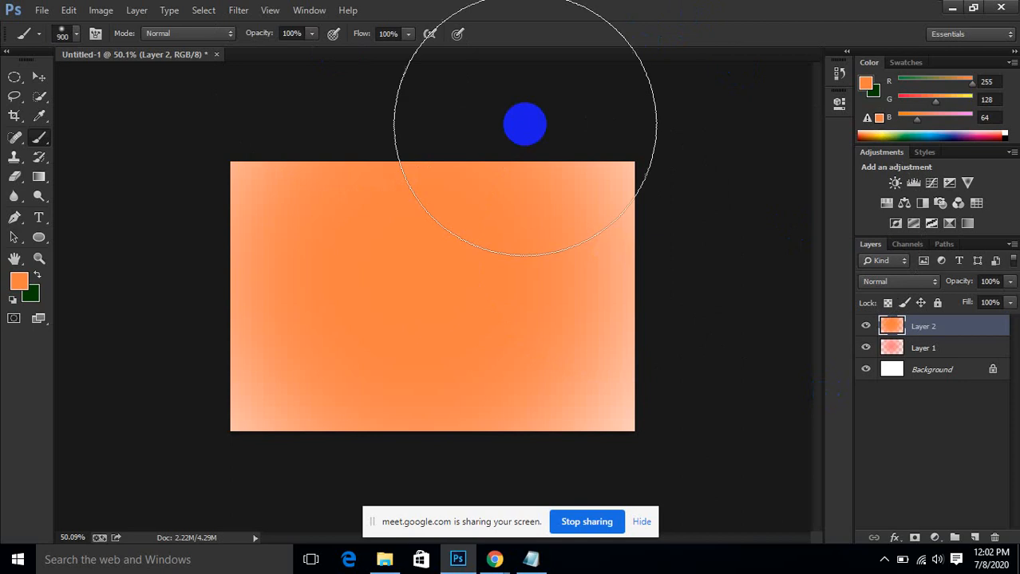
scroll(436, 189, "up", 1)
scroll(442, 184, "down", 1)
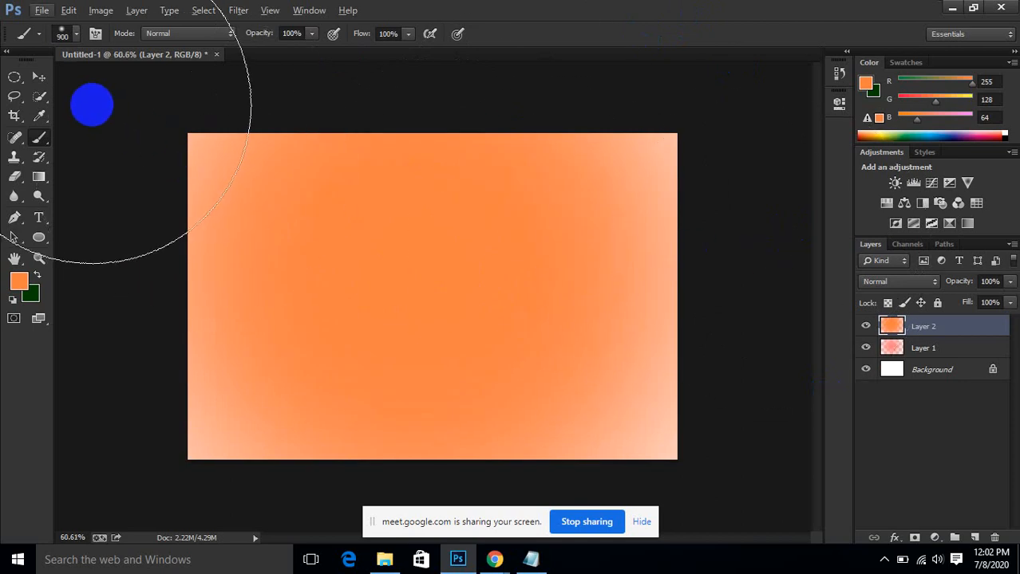
Step: Add a new layer and lasso a ground area with a wavy upper edge across the full width of the canvas bottom
left_click(37, 79)
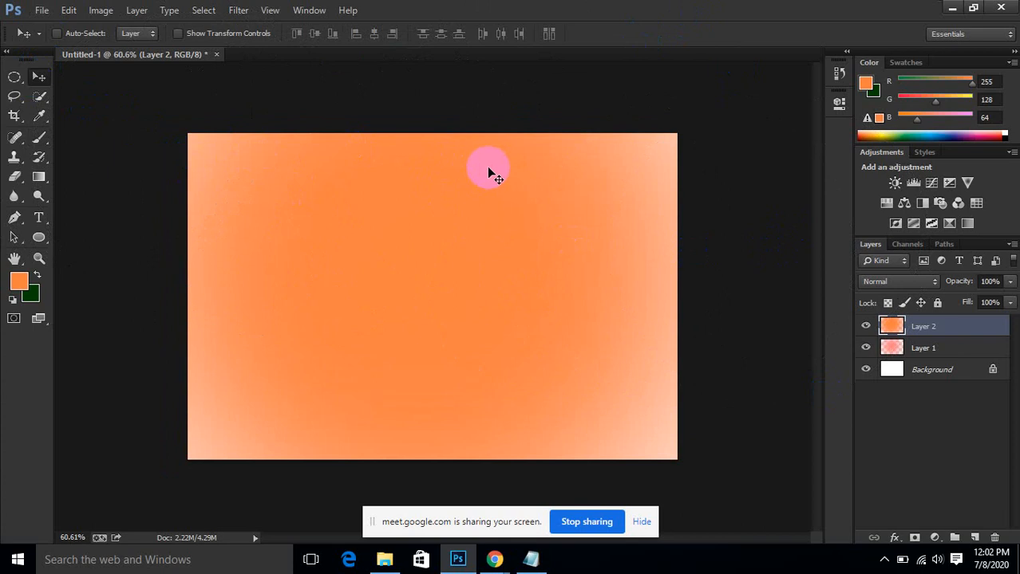
left_click(975, 537)
left_click(13, 97)
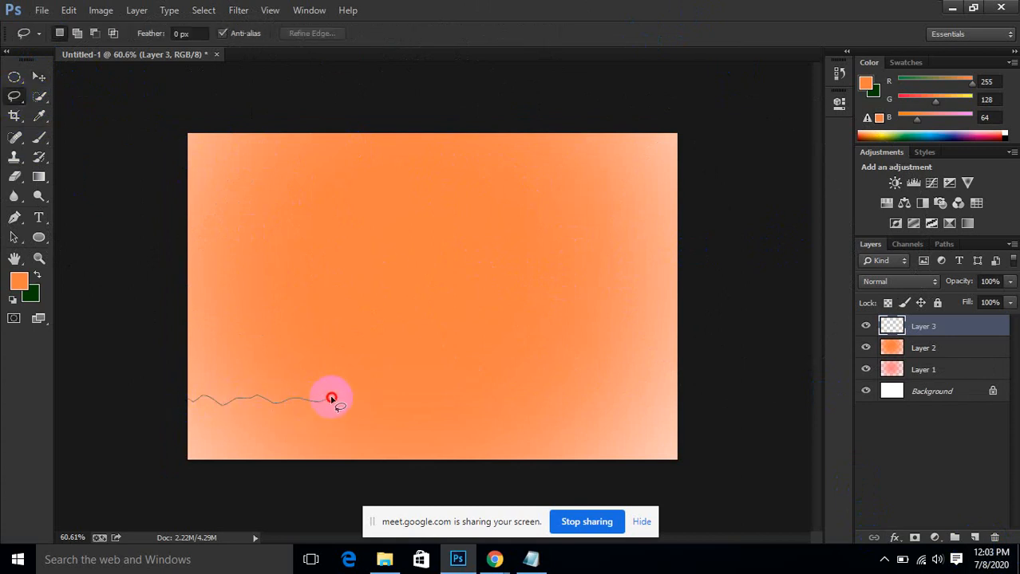
mouse_move(331, 398)
left_mouse_down()
mouse_move(389, 409)
mouse_move(481, 403)
left_mouse_up()
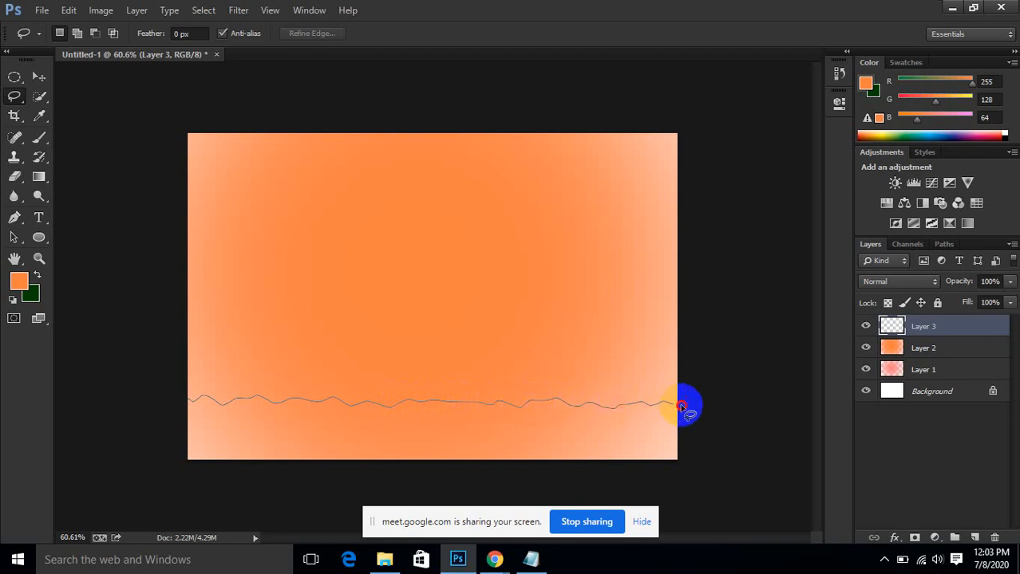
mouse_move(682, 408)
left_mouse_down()
mouse_move(696, 444)
mouse_move(677, 465)
mouse_move(579, 483)
mouse_move(258, 482)
mouse_move(171, 462)
mouse_move(152, 429)
mouse_move(189, 399)
left_mouse_up()
Step: Set the foreground colour to black, fill the wavy ground selection on Layer 3 with it and deselect
left_click(36, 310)
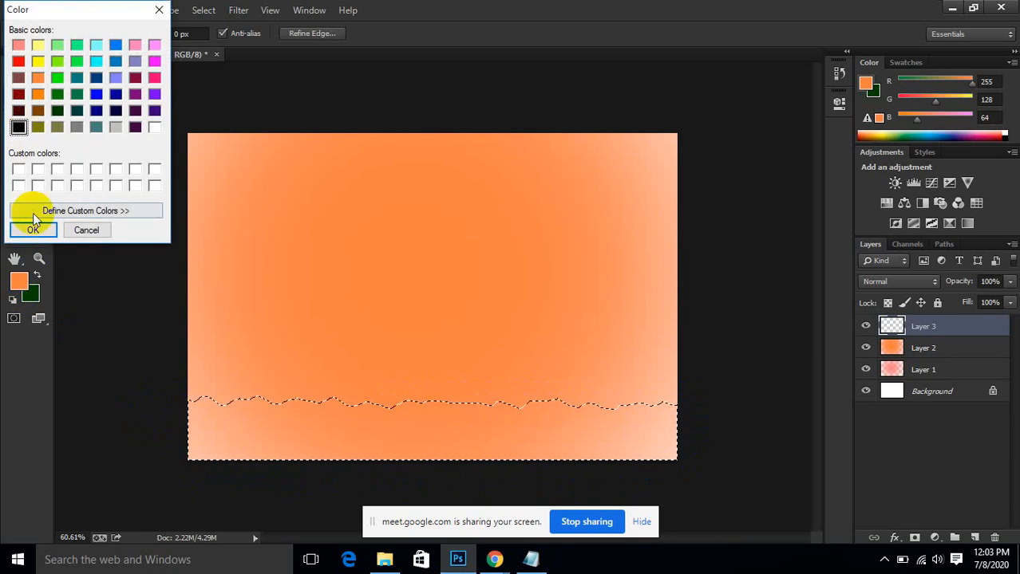
left_click(33, 229)
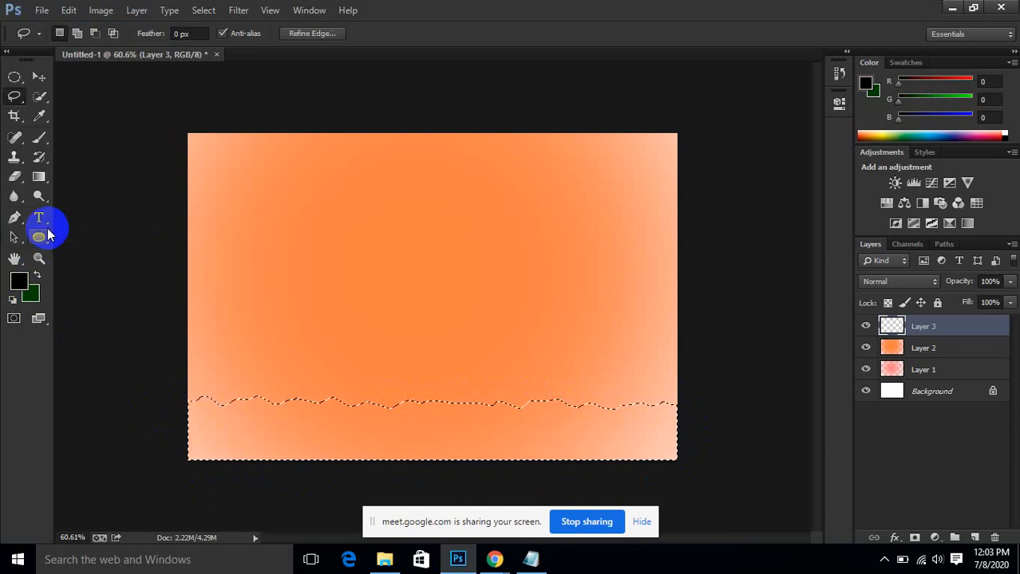
key("alt+BackSpace")
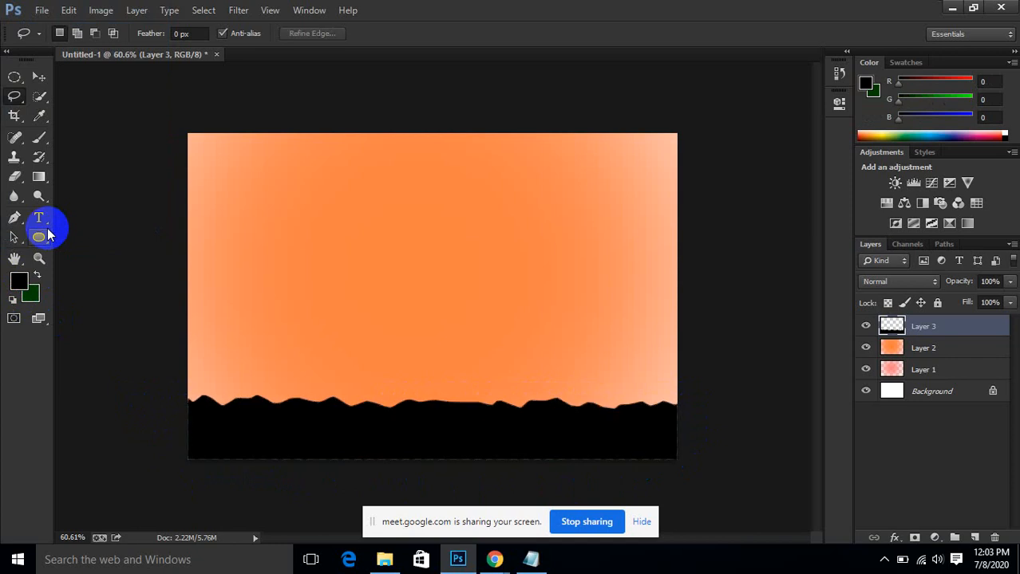
scroll(317, 466, "up", 1)
scroll(313, 455, "down", 1)
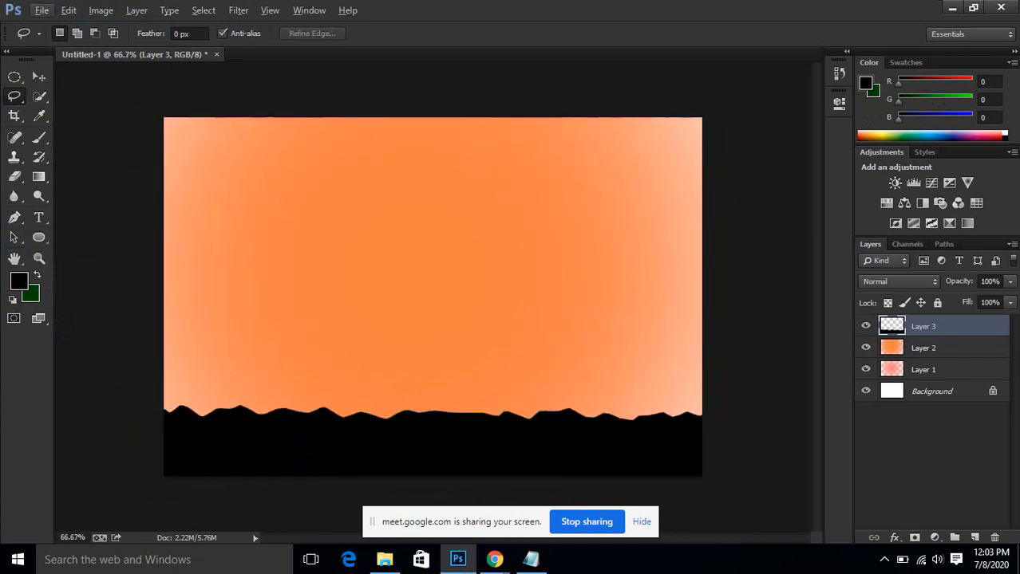
Step: Add a new layer above the ground and load the horhewsbrushes promopack brush set for the Brush tool
left_click(974, 538)
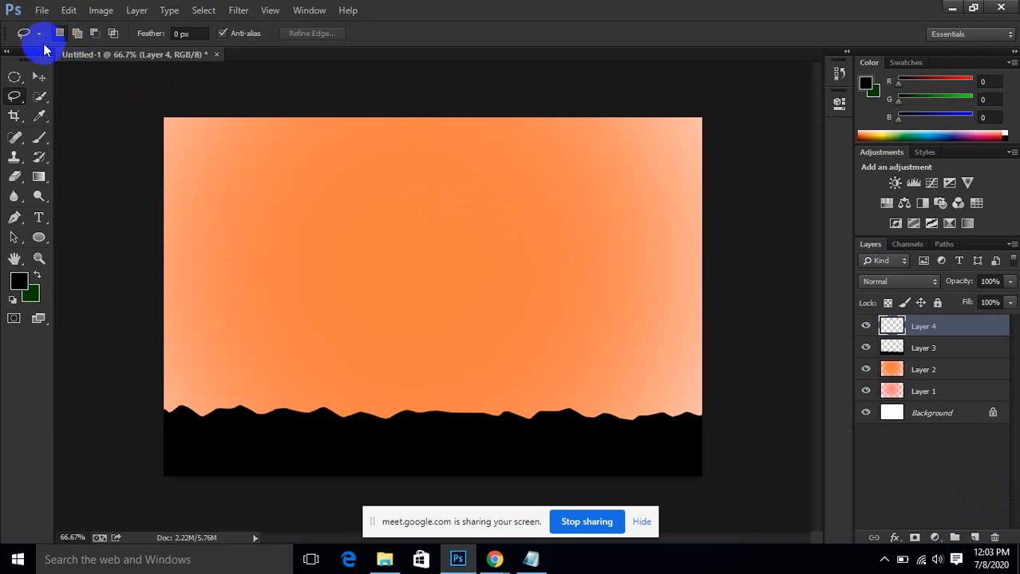
left_click(39, 134)
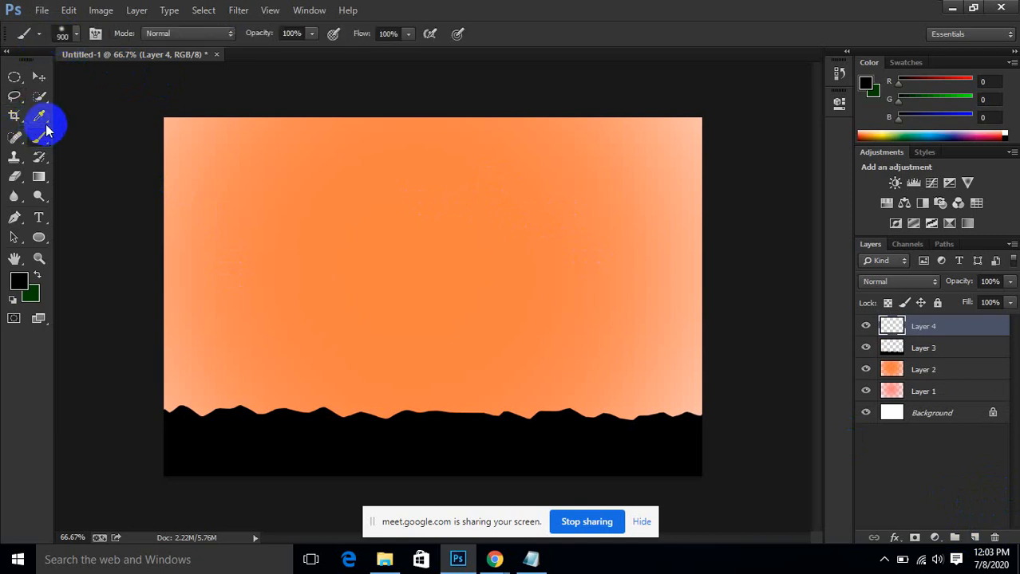
left_click(64, 33)
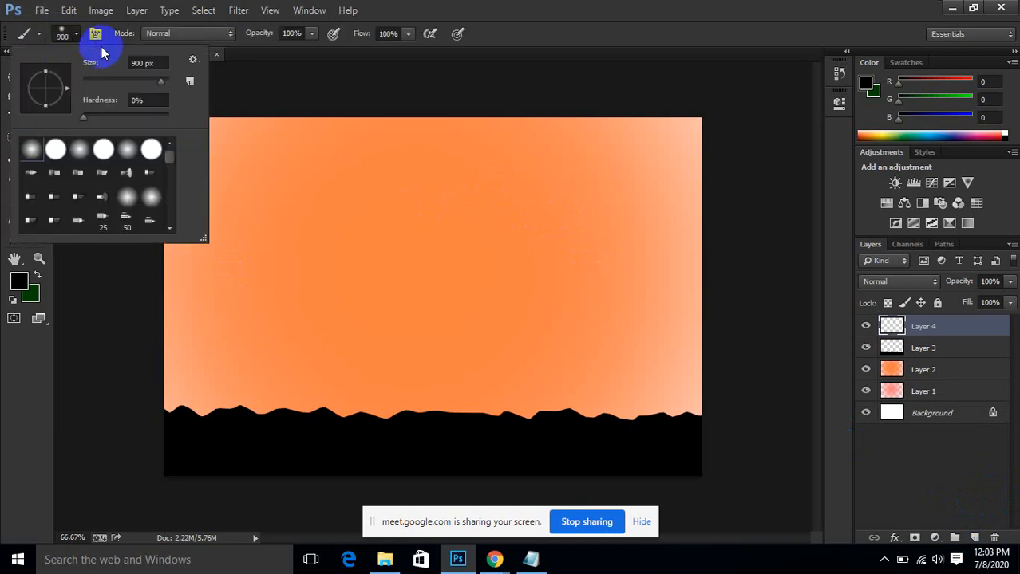
left_click(193, 61)
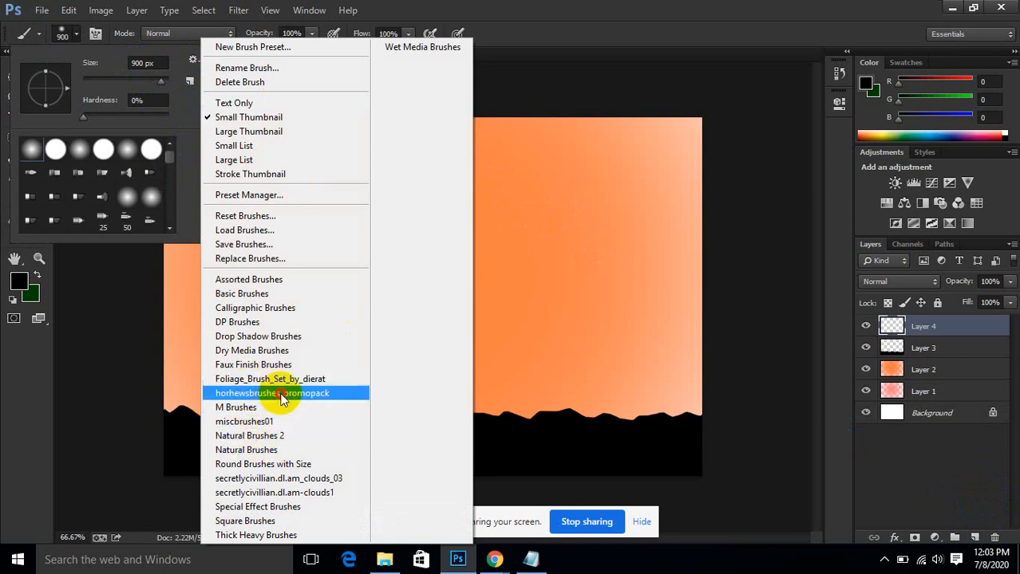
left_click(268, 393)
left_click(549, 225)
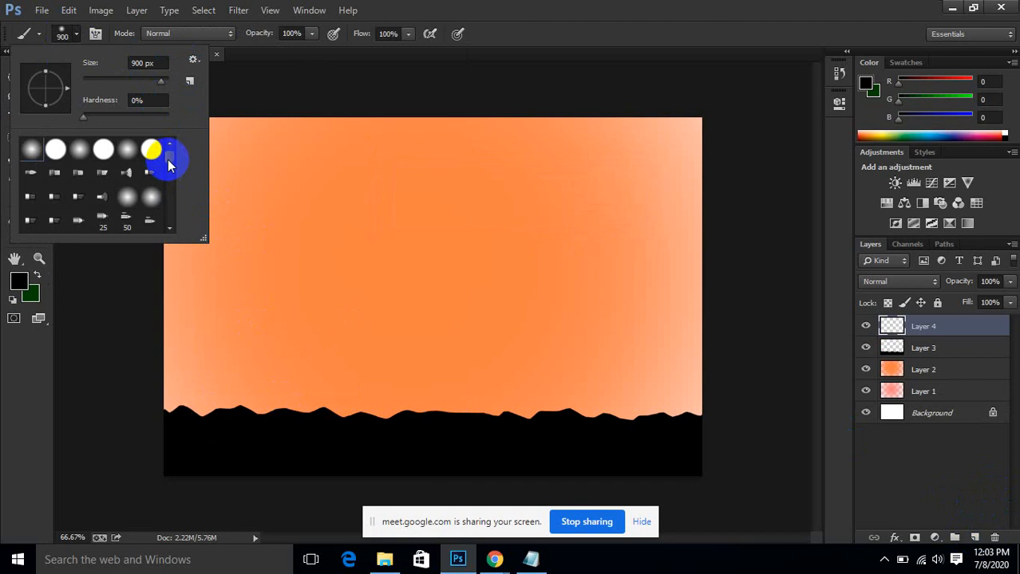
Step: Choose the bare-tree brush labelled 2191 among the presets and close the preset picker
left_click(169, 228)
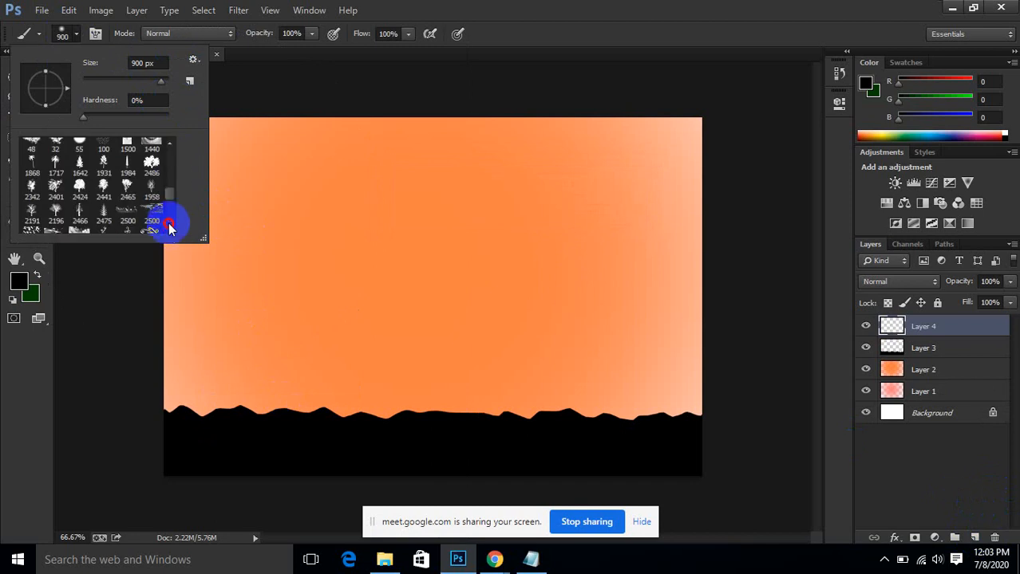
left_click(31, 214)
left_click(471, 8)
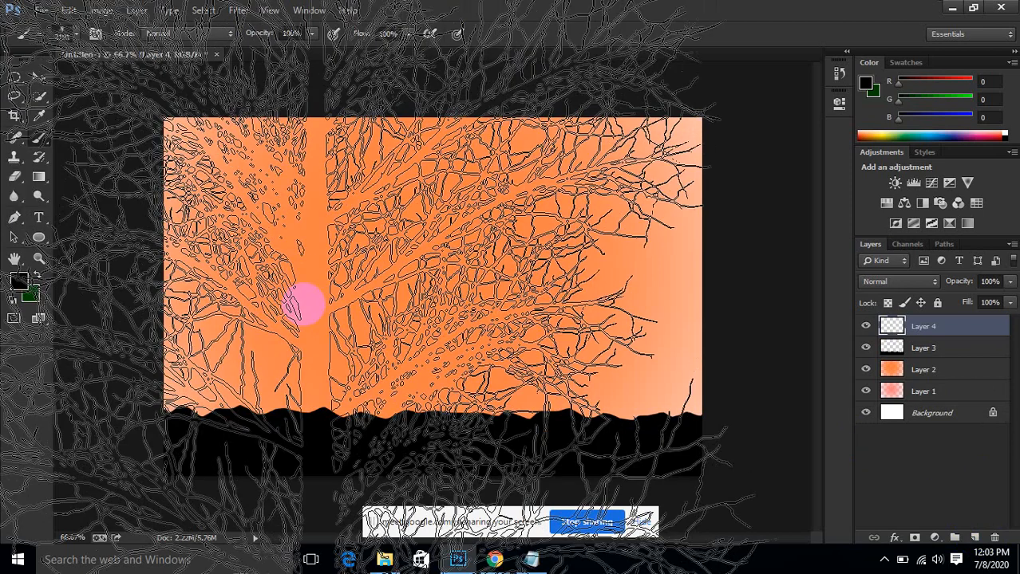
Step: Reduce the tree brush to 300 px and stamp one black tree on the ground near the canvas's left edge
key("bracketleft")
key("bracketleft")
key("bracketleft")
key("bracketleft")
key("bracketleft")
key("bracketleft")
key("bracketleft")
key("bracketleft")
key("bracketleft")
key("bracketleft")
key("bracketleft")
key("bracketleft")
key("bracketleft")
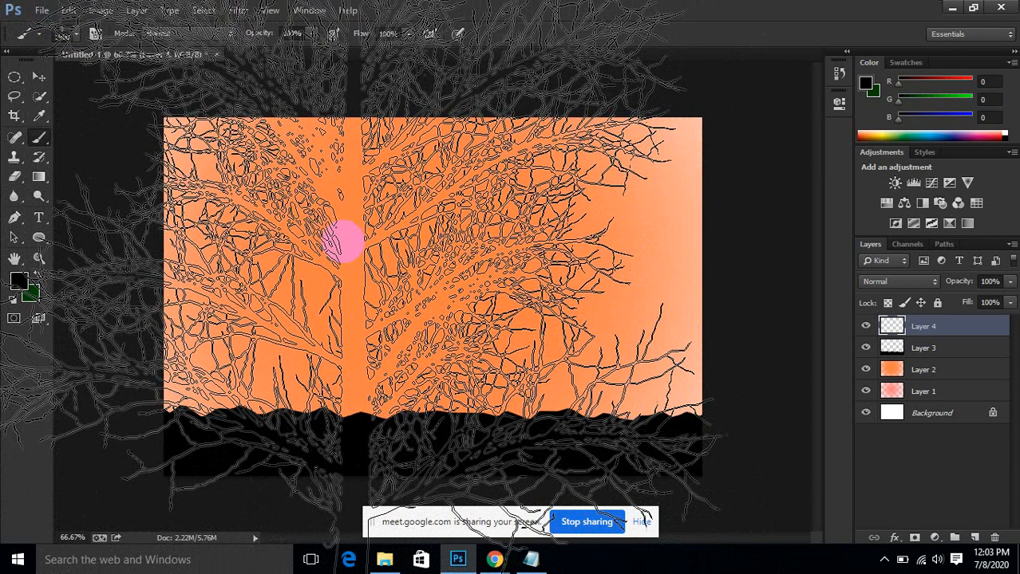
key("bracketleft")
key("bracketleft")
key("bracketleft")
key("bracketleft")
key("bracketleft")
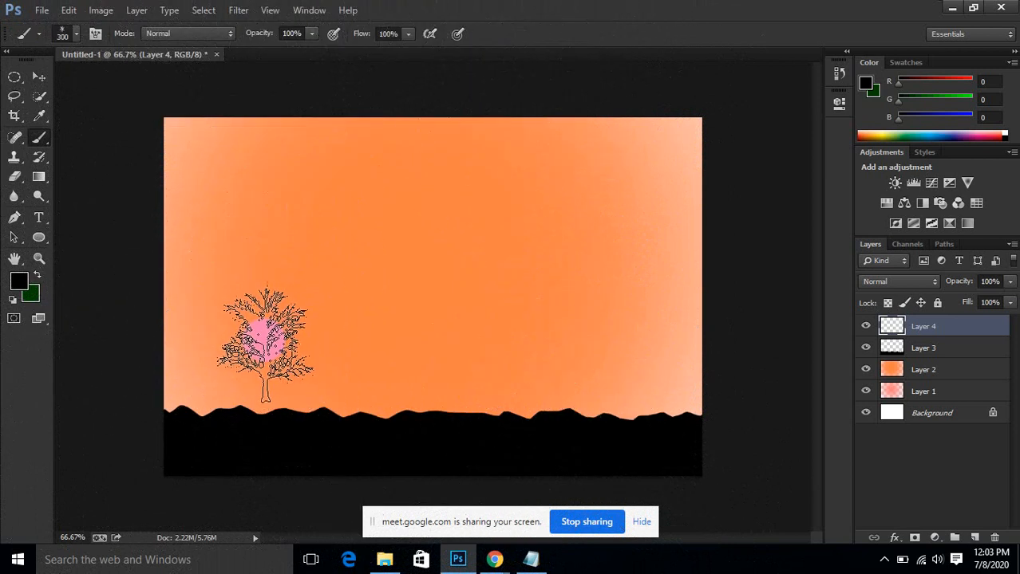
left_click(206, 342)
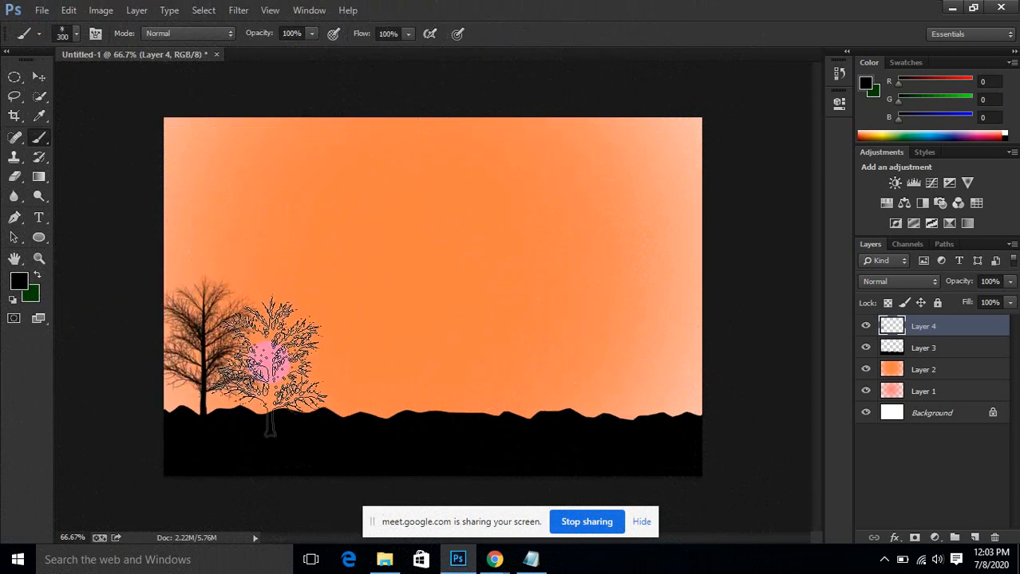
Step: Stamp a 200 px tree just right of the first one and a 250 px tree near the canvas's right edge
key("bracketleft")
key("bracketleft")
key("bracketleft")
key("bracketright")
key("bracketright")
key("bracketright")
key("bracketright")
key("bracketright")
key("bracketright")
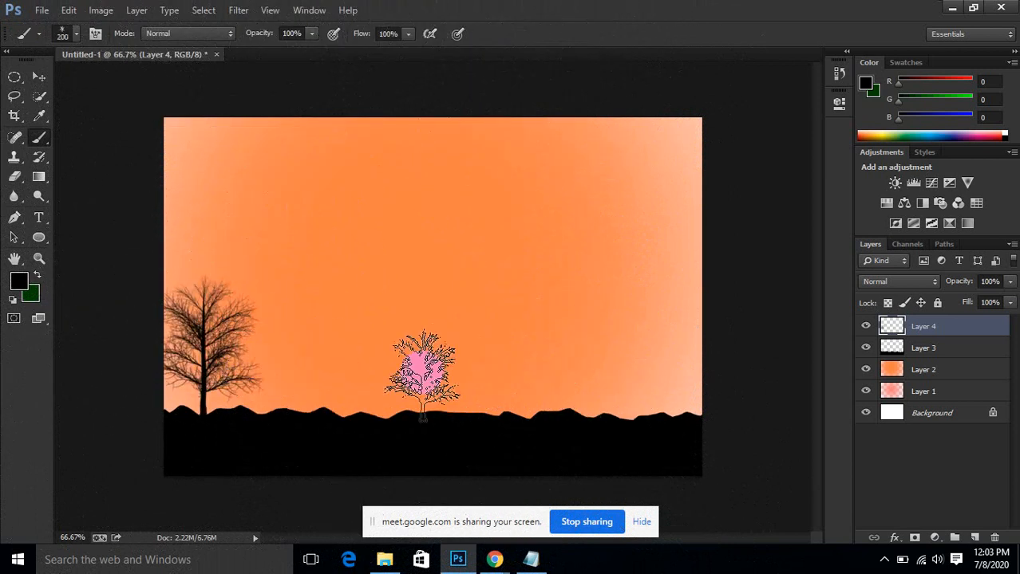
key("bracketleft")
key("bracketleft")
key("bracketleft")
key("bracketleft")
key("bracketleft")
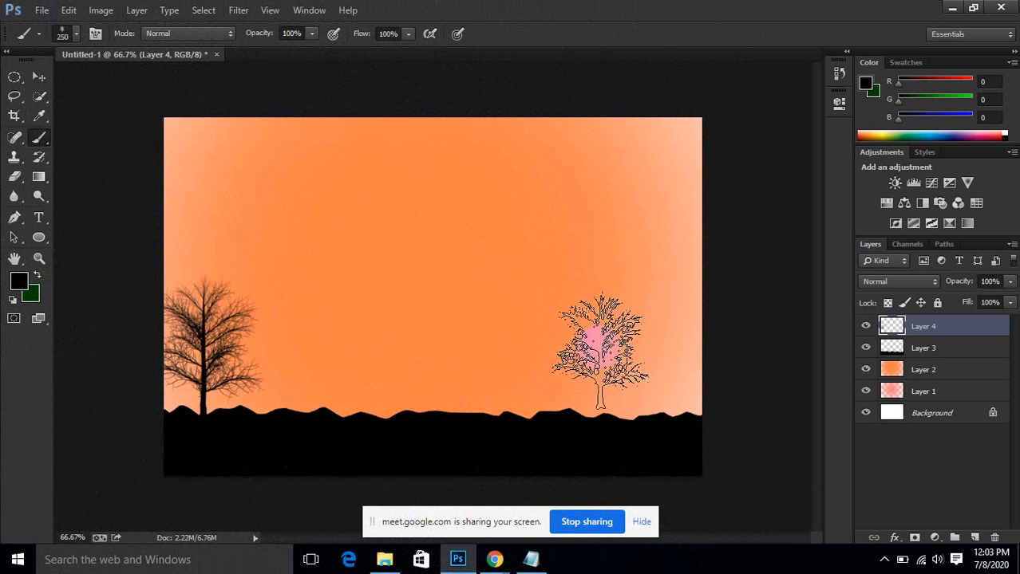
left_click(253, 369)
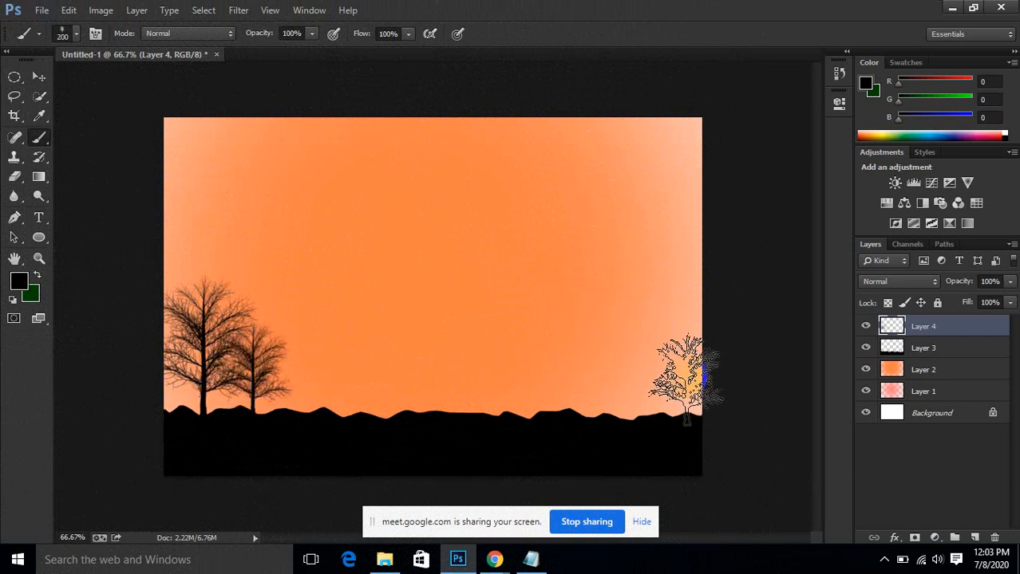
left_click(674, 357)
key("bracketright")
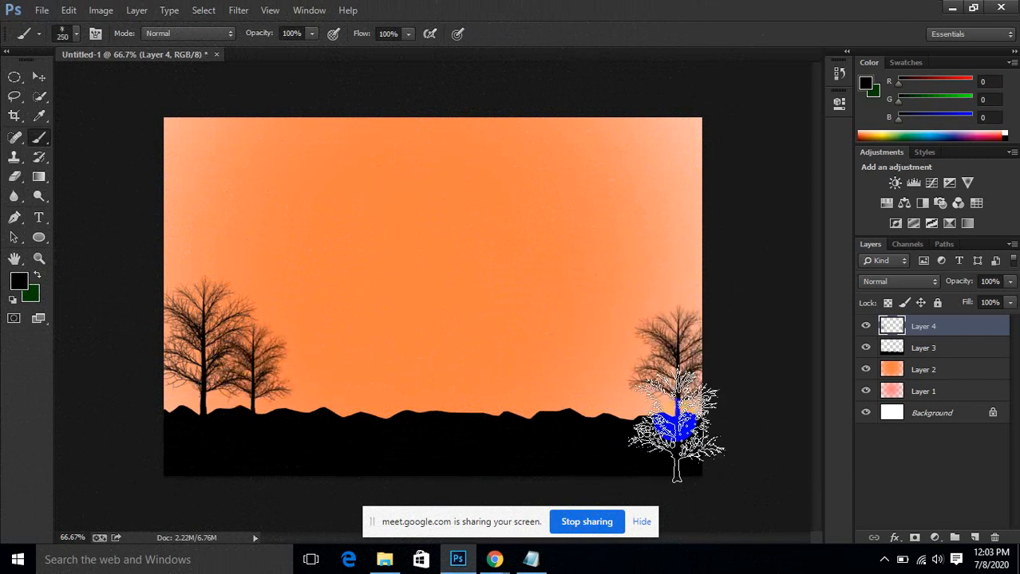
Step: Look through the brush presets and return to the bare-tree brush labelled 2191
left_click(75, 33)
scroll(171, 200, "down", 2)
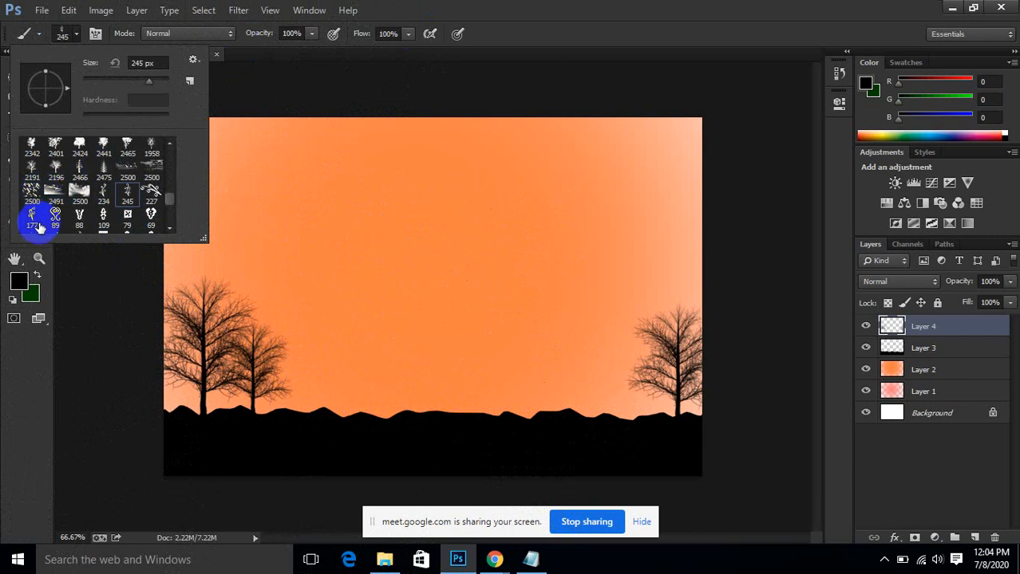
left_click(419, 10)
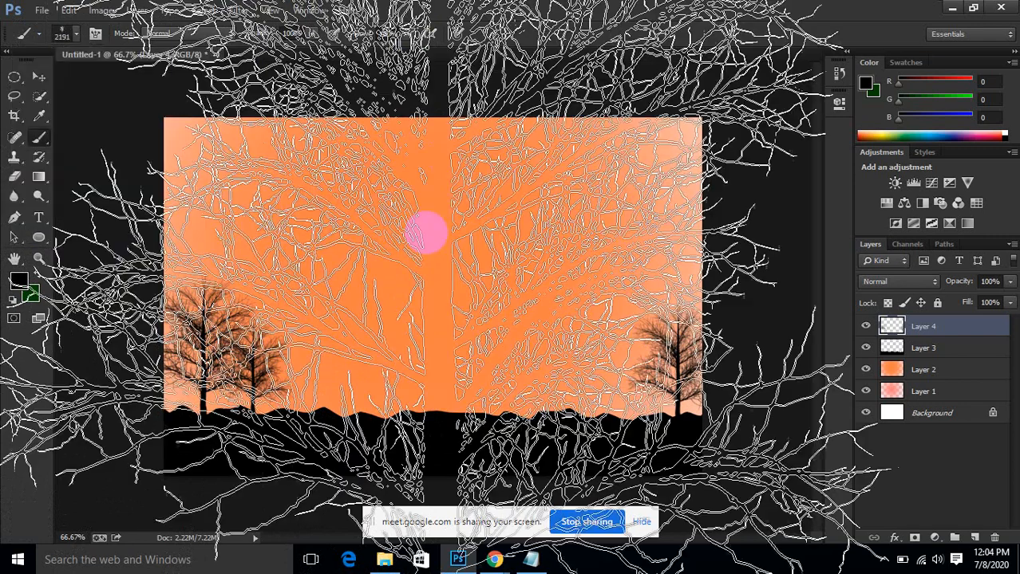
Step: Reduce the tree brush to 150 px and stamp a small tree on the ground at the canvas's left edge
key("[")
key("[")
key("[")
key("[")
key("[")
key("[")
key("[")
key("[")
key("[")
key("[")
key("[")
key("[")
key("[")
key("[")
key("[")
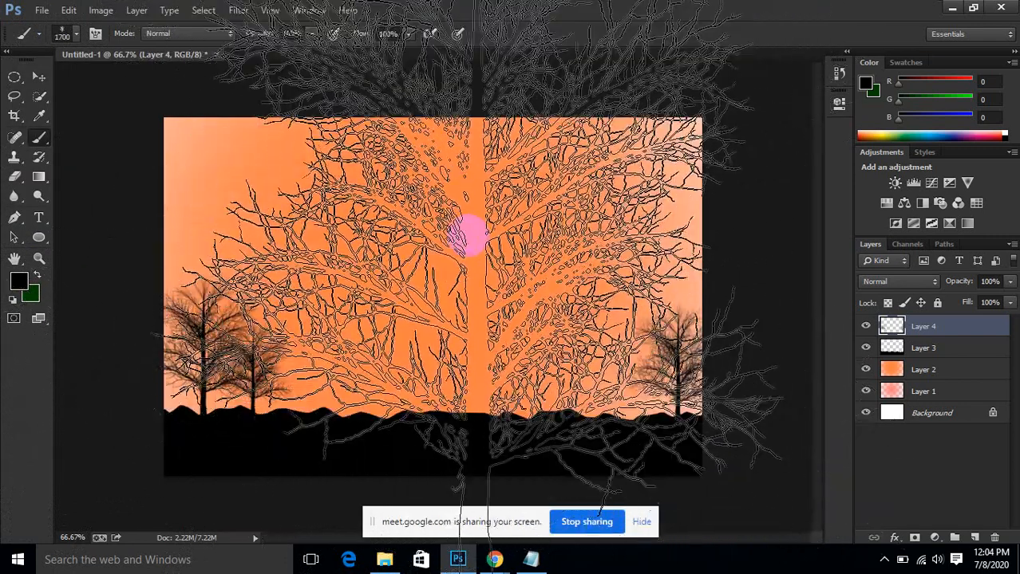
key("[")
key("[")
key("[")
key("[")
key("[")
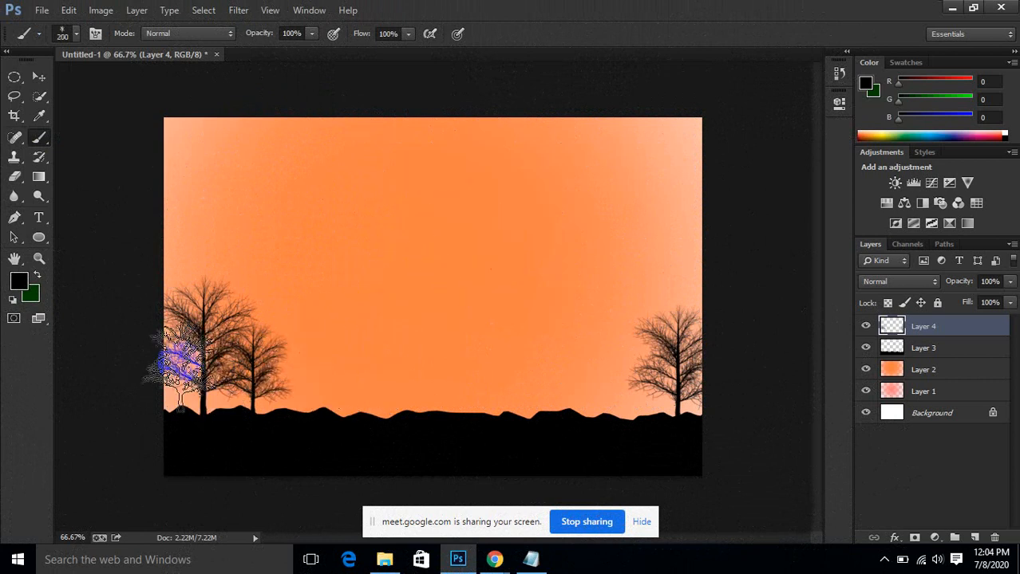
key("[")
key("[")
key("[")
key("[")
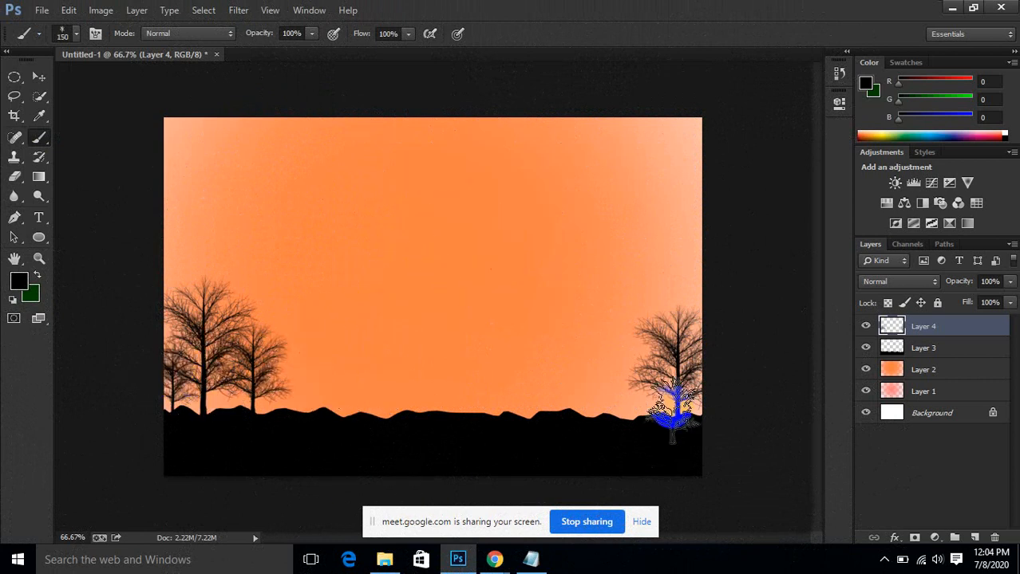
Step: Enlarge the tree brush to 300 px and stamp a tree just left of the one at the canvas's right edge
key("]")
key("]")
key("]")
key("]")
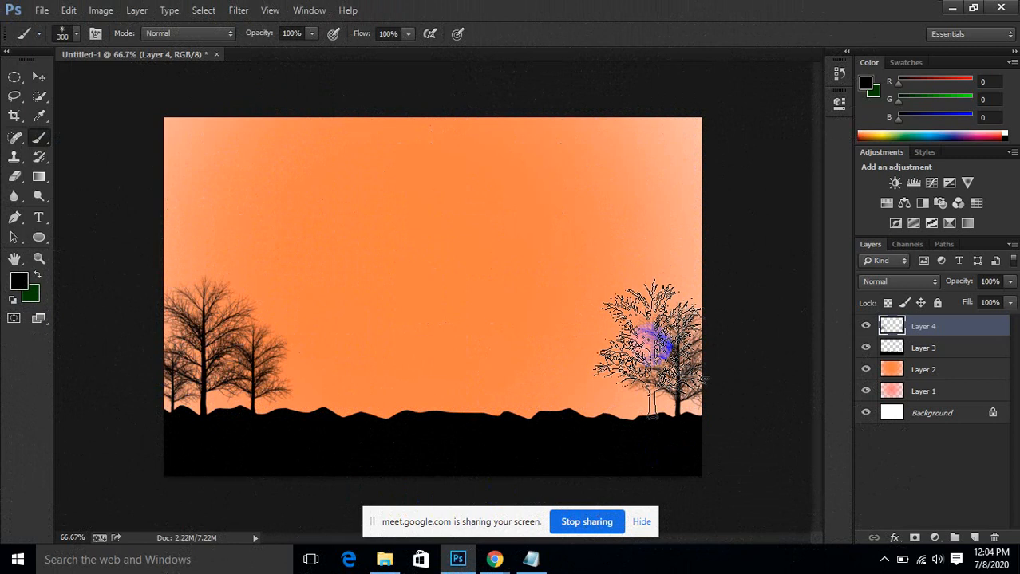
left_click(652, 344)
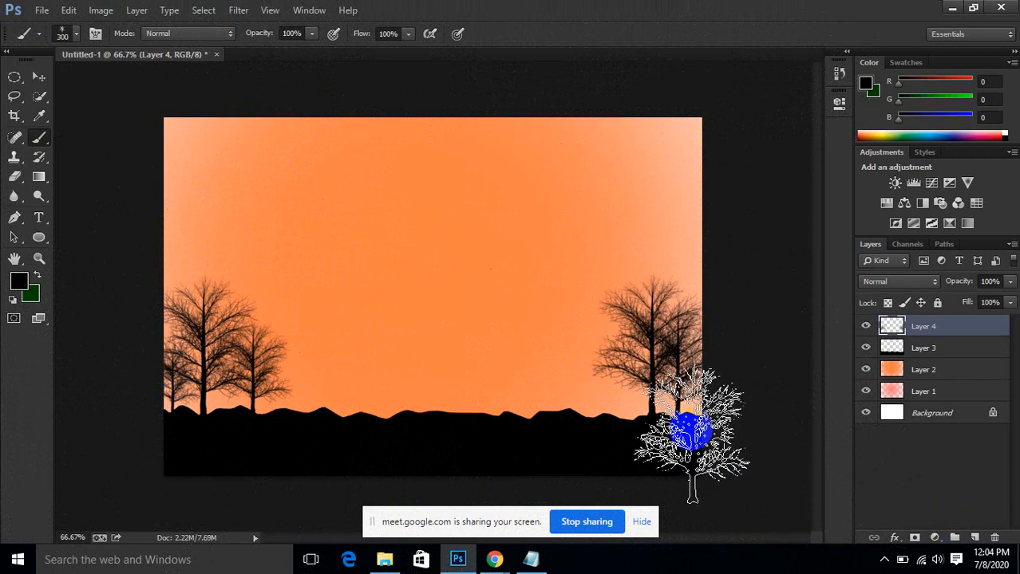
Step: Reduce the tree brush to 200 px and stamp a smaller tree on the inner side of the right-hand group
key("bracketleft")
key("bracketleft")
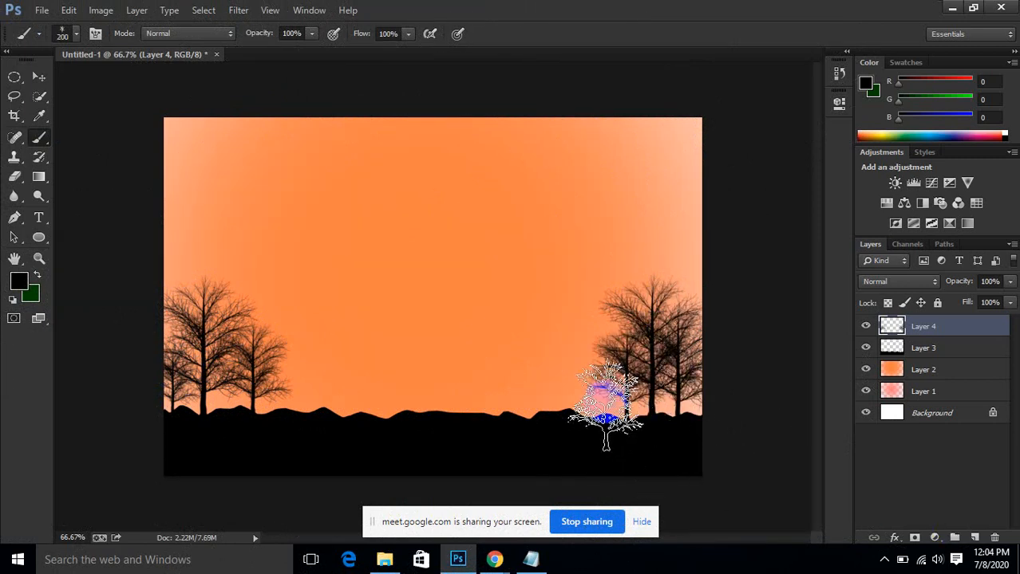
key("bracketleft")
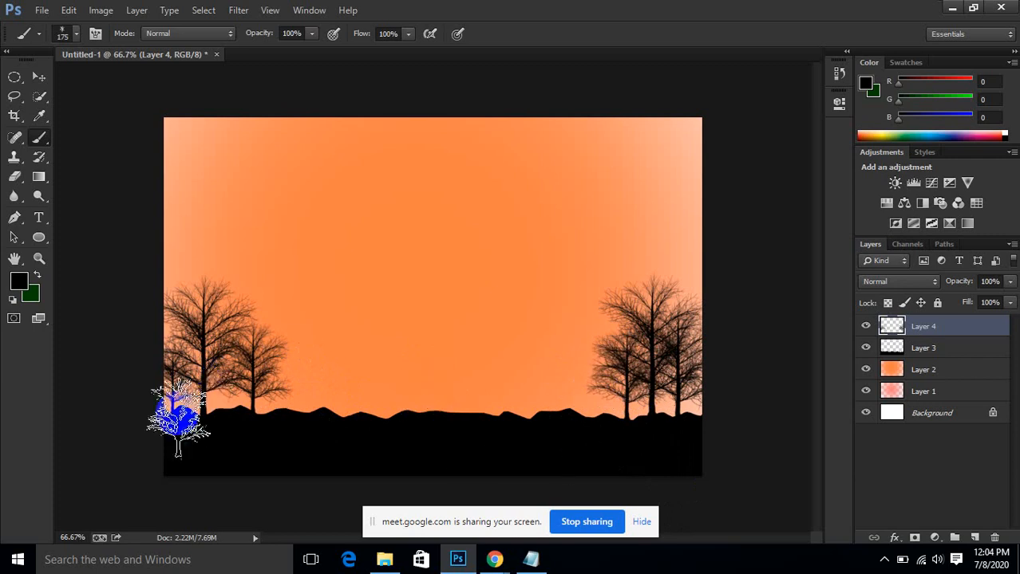
Step: Enlarge the tree brush to 500 px and stamp a tall tree in the group at the canvas's left edge
key("bracketright")
key("bracketright")
key("bracketright")
key("bracketright")
key("bracketright")
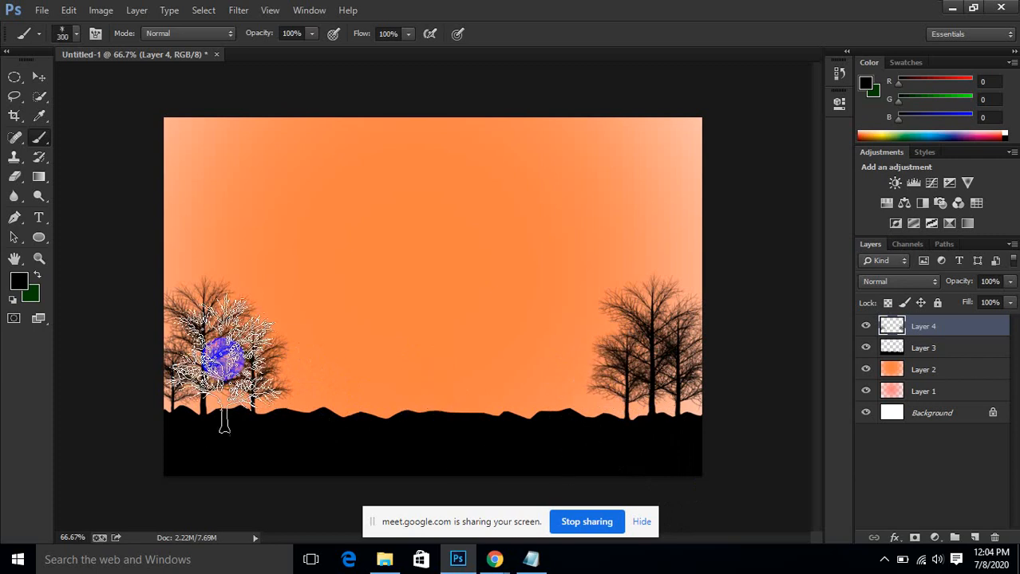
left_click(192, 297)
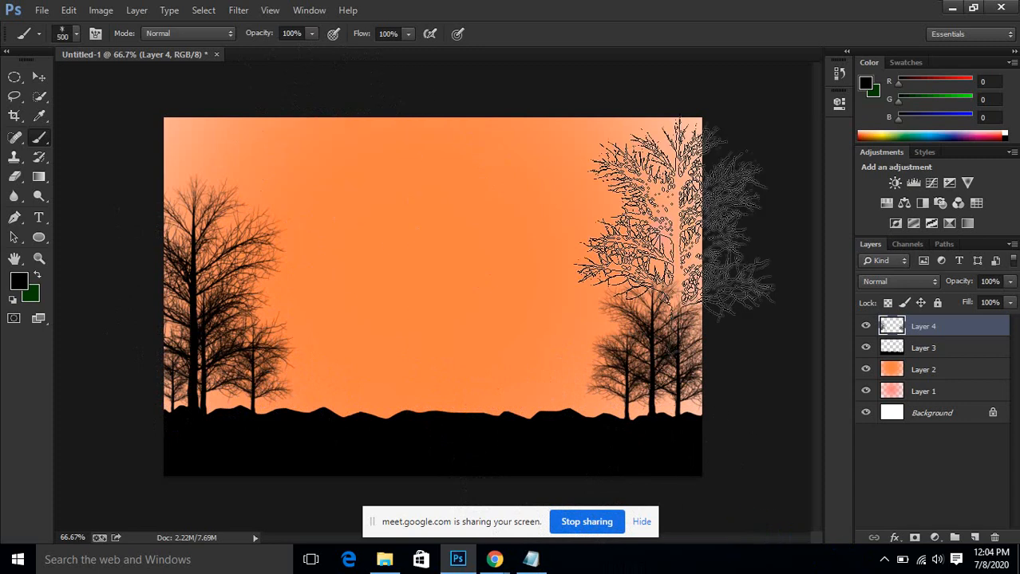
Step: Add a new layer above the trees and choose the soft round brush preset with 0% hardness
left_click(37, 75)
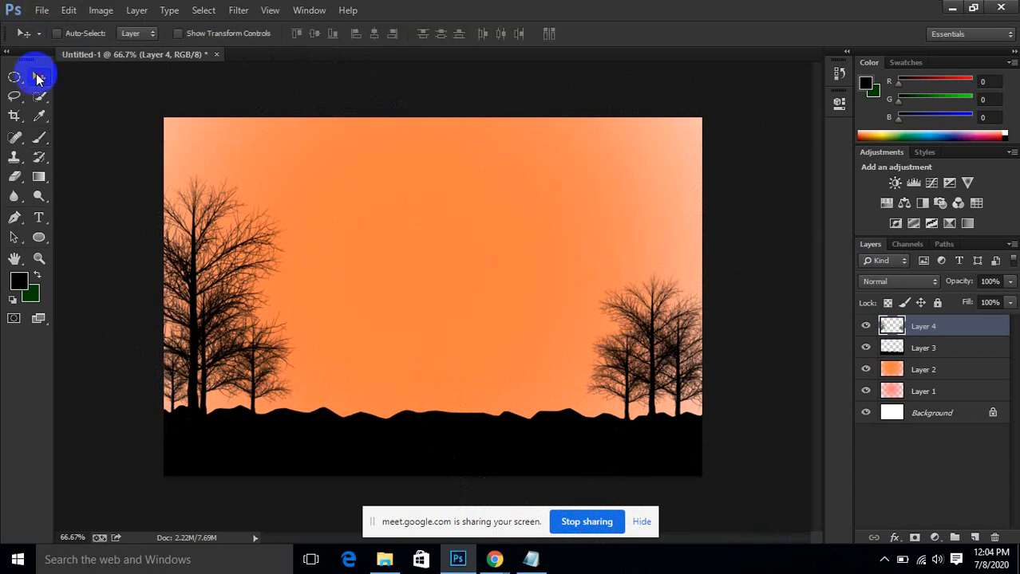
left_click(974, 539)
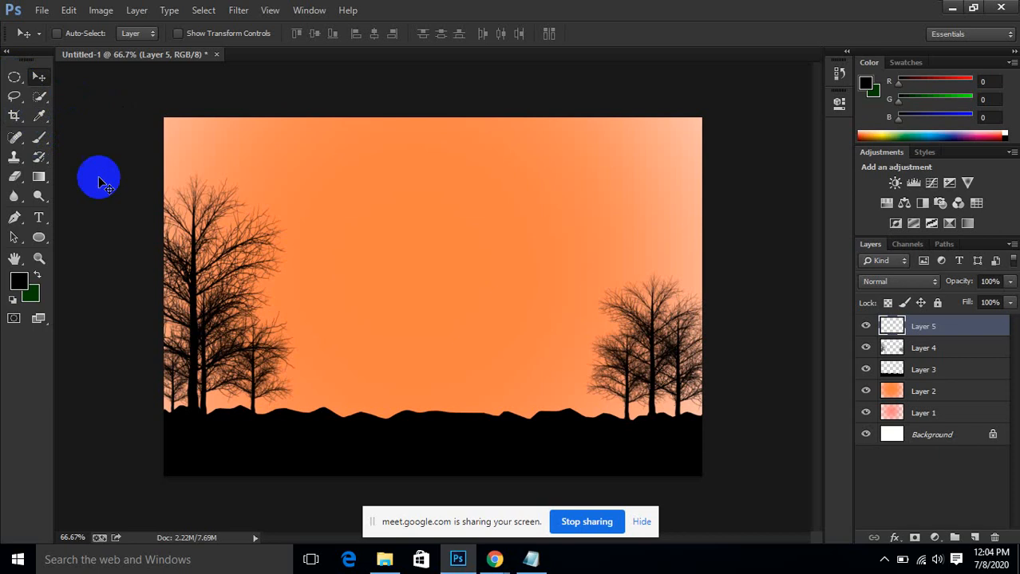
left_click(42, 138)
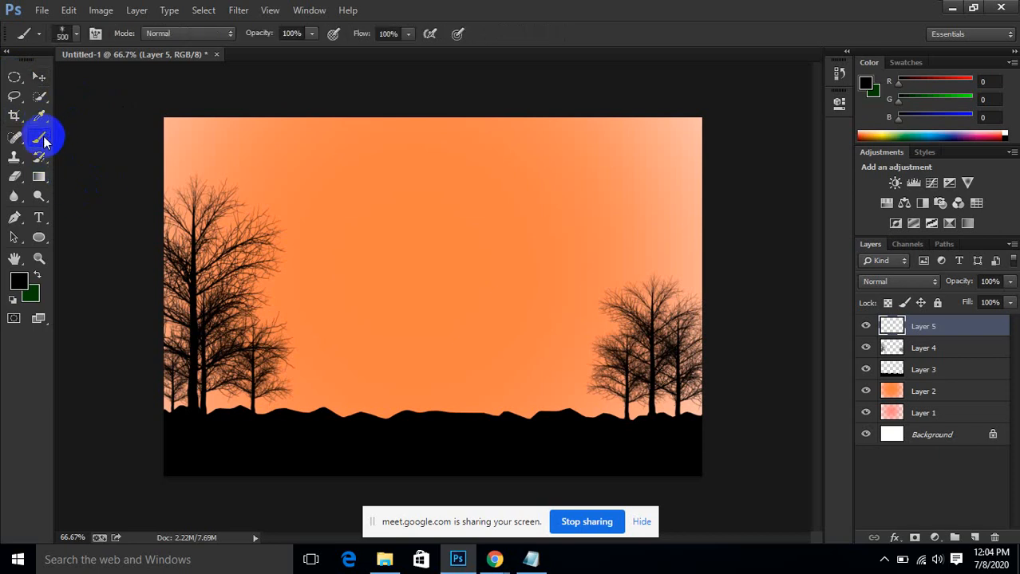
left_click(76, 35)
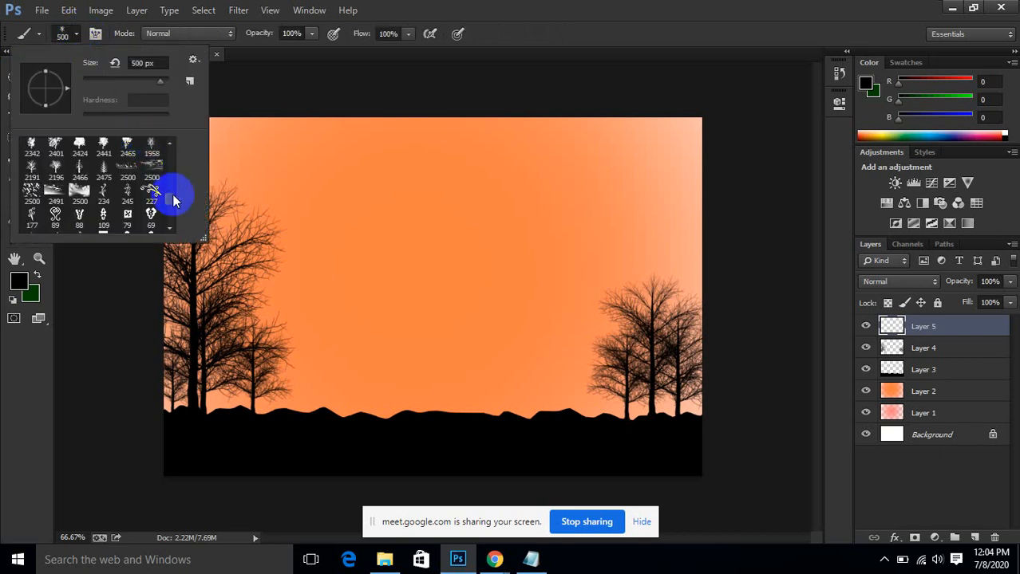
left_click_drag(171, 197, 173, 152)
left_click(31, 148)
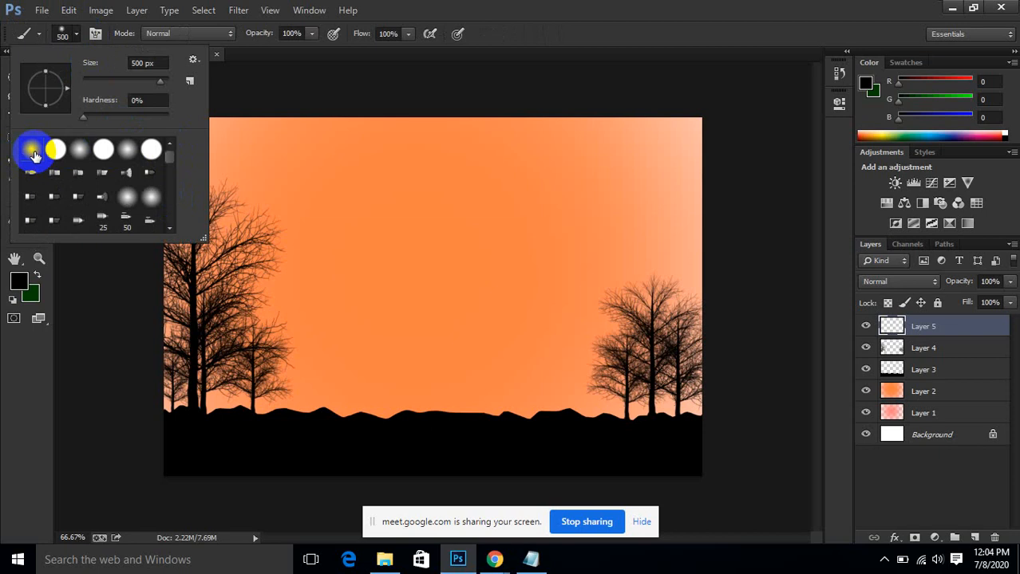
left_click(469, 7)
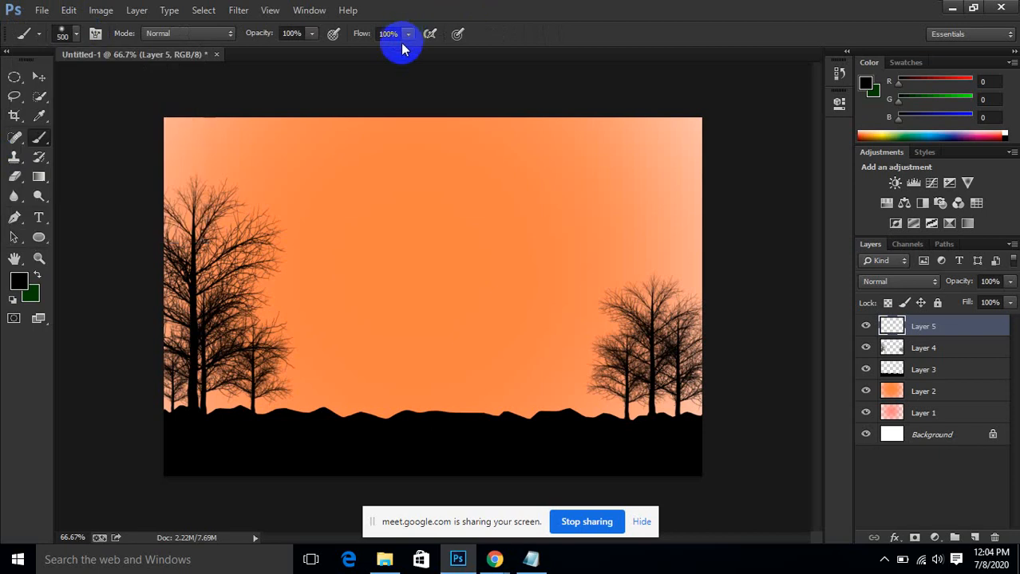
Step: Set the foreground colour to yellow (255, 255, 0) and reduce the soft brush to 300 px
left_click(18, 284)
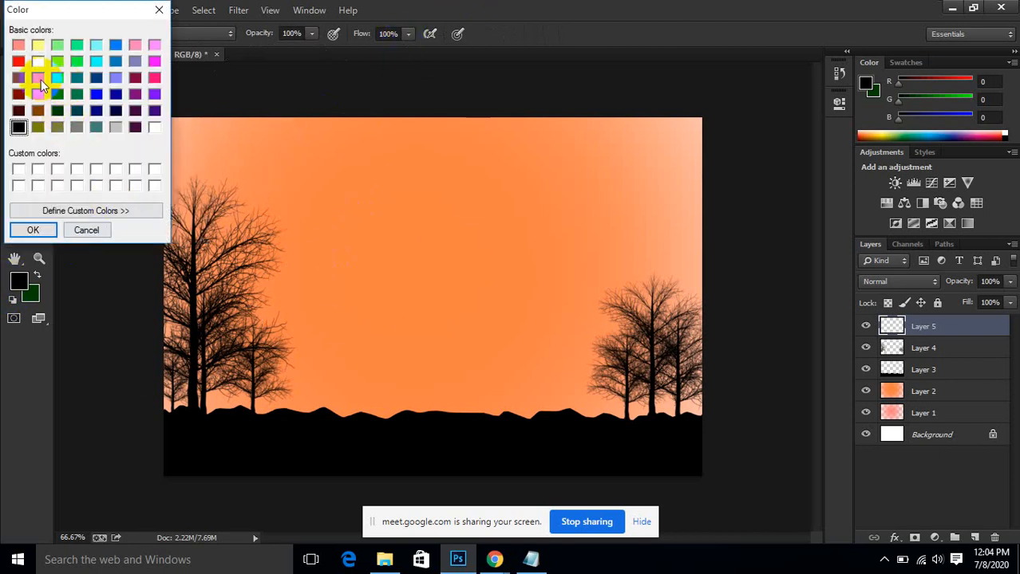
left_click(28, 229)
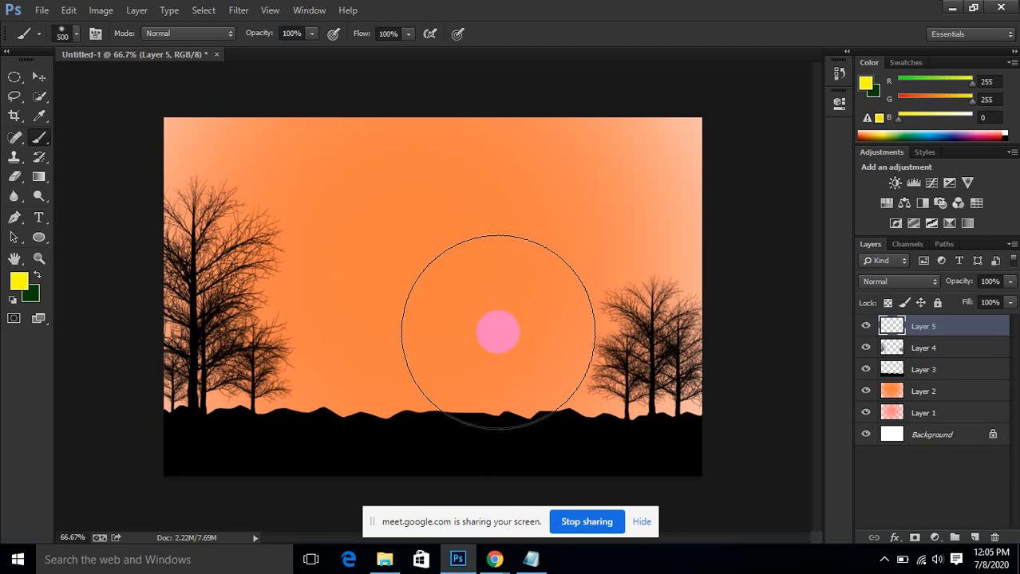
key("bracketleft")
key("bracketleft")
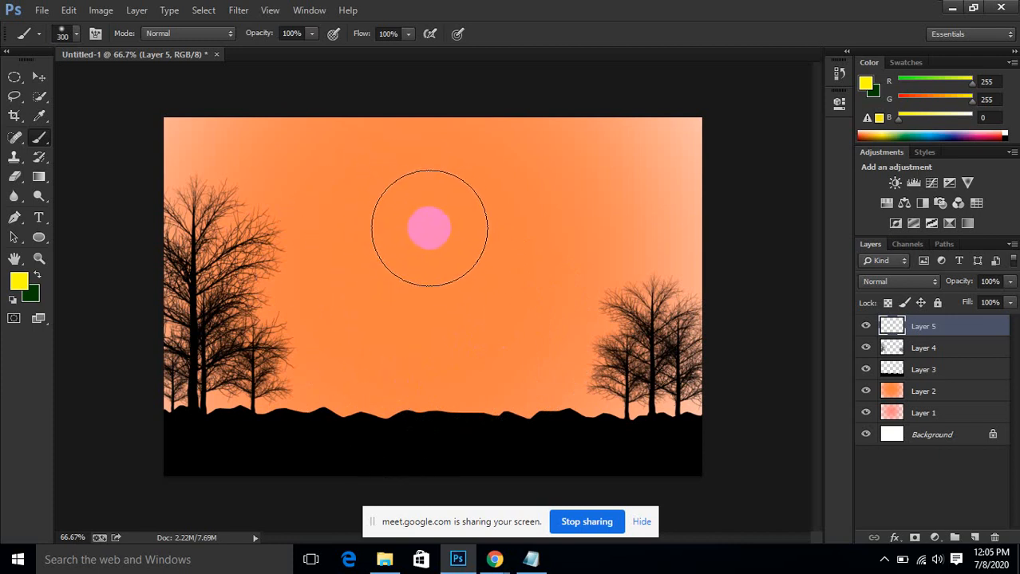
Step: Set the brush to 100% hardness and 200 px, and stamp a yellow sun in the upper middle of the sky
left_click(77, 33)
left_click_drag(114, 114, 195, 121)
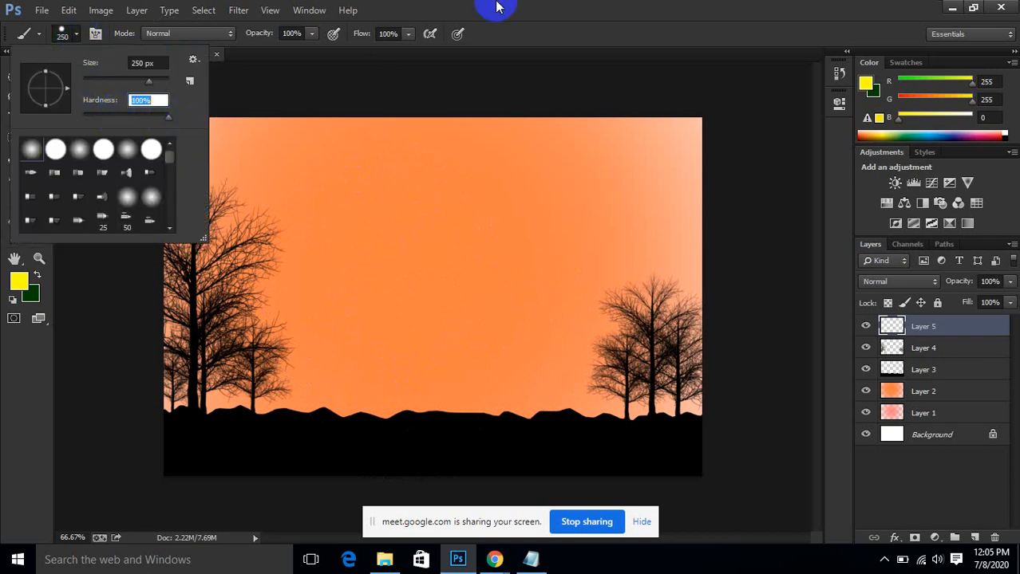
left_click(495, 4)
key("bracketleft")
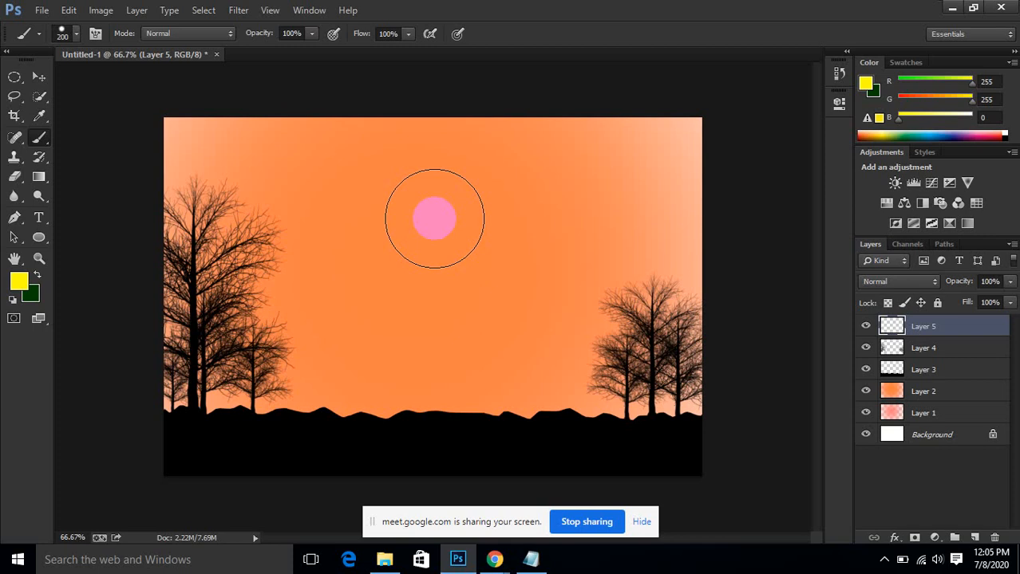
left_click(434, 219)
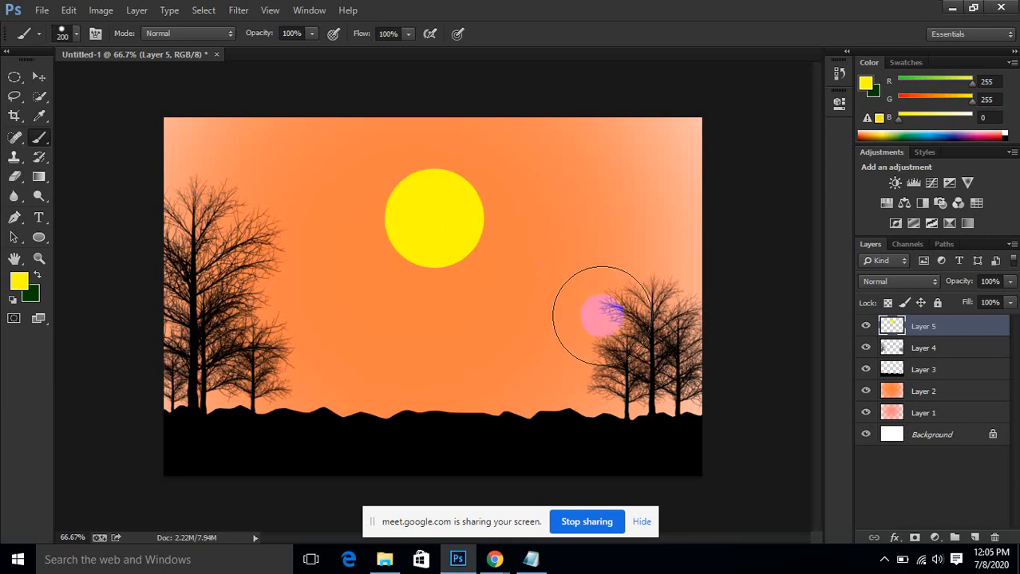
Step: Add a new layer directly beneath the sun's Layer 5 and set the foreground colour to red (255, 0, 0)
left_click(971, 538)
left_click_drag(931, 341, 934, 357)
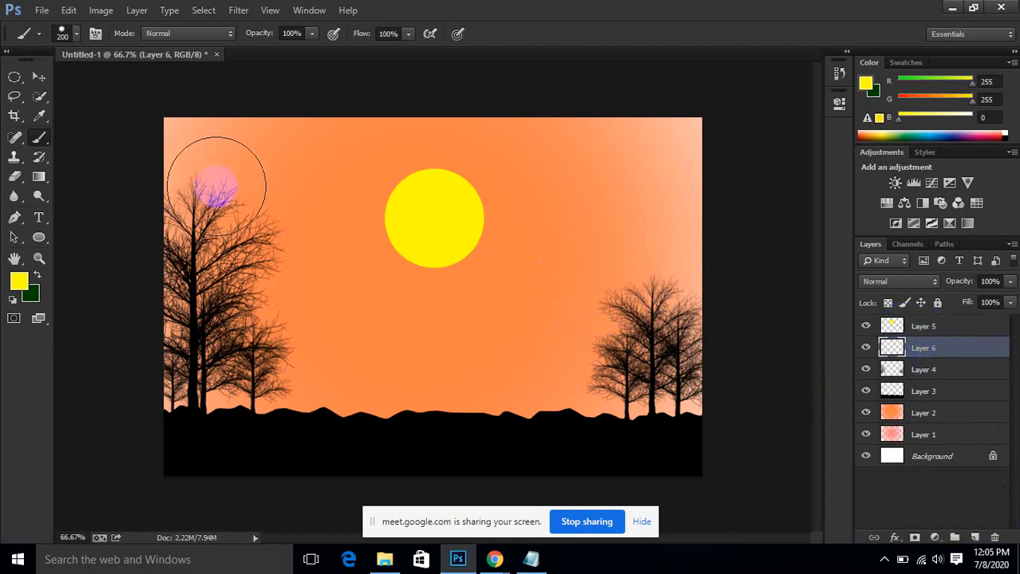
left_click(18, 280)
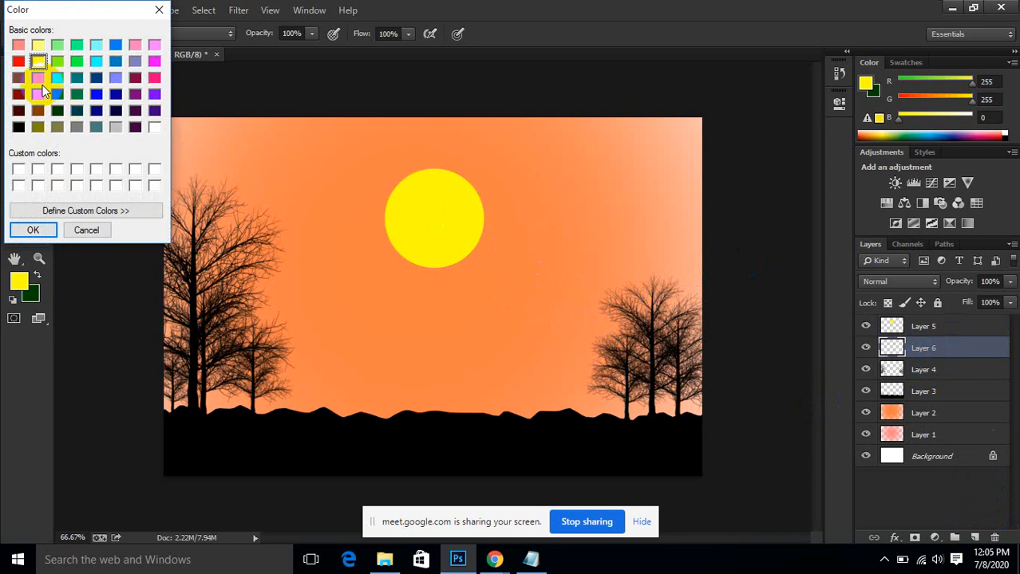
left_click(19, 60)
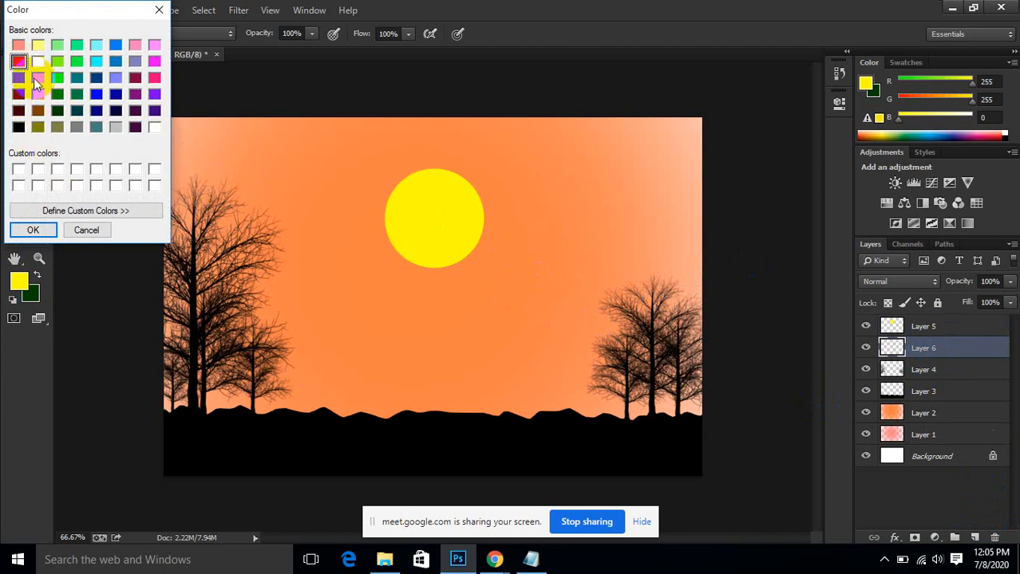
left_click(32, 229)
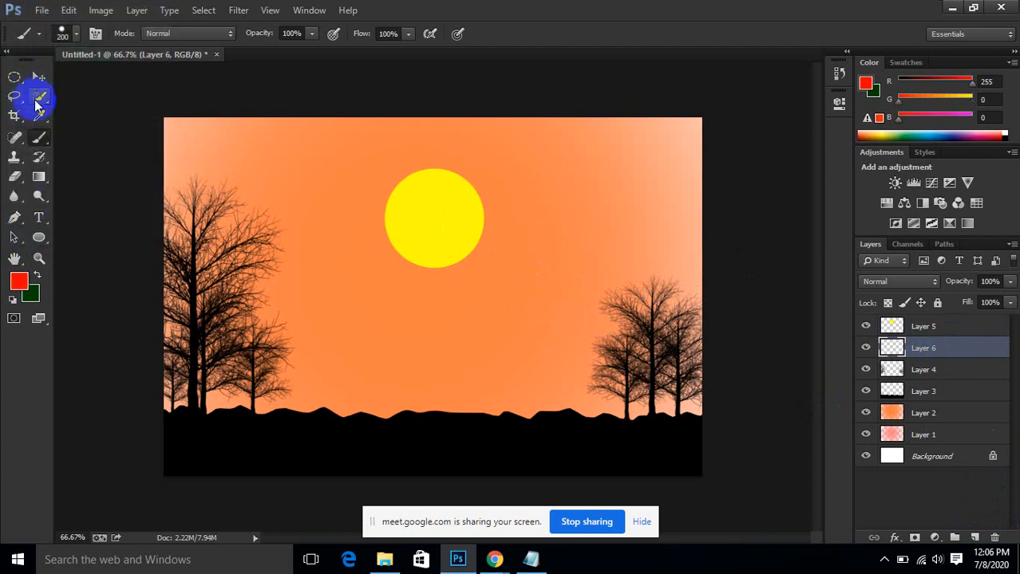
Step: Choose the soft round brush with 0% hardness, enlarge it to 300 px, and stamp a red glow behind the sun on Layer 6
left_click(76, 34)
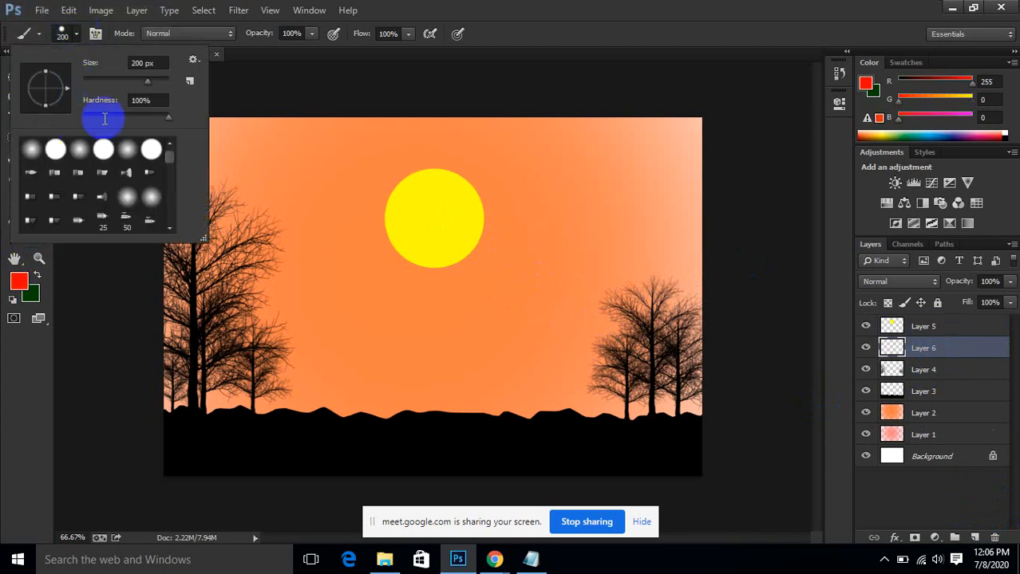
left_click(32, 149)
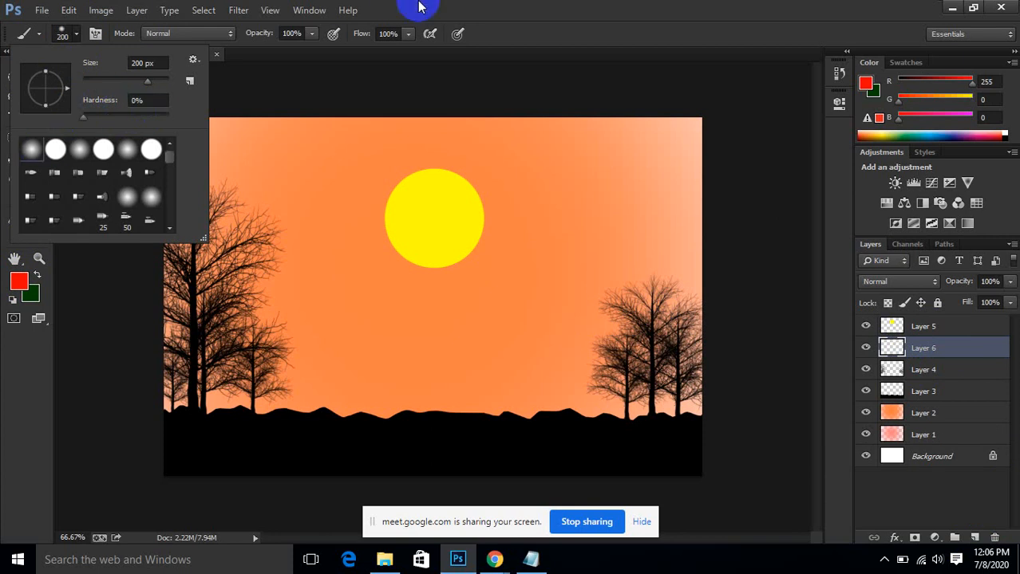
left_click(514, 7)
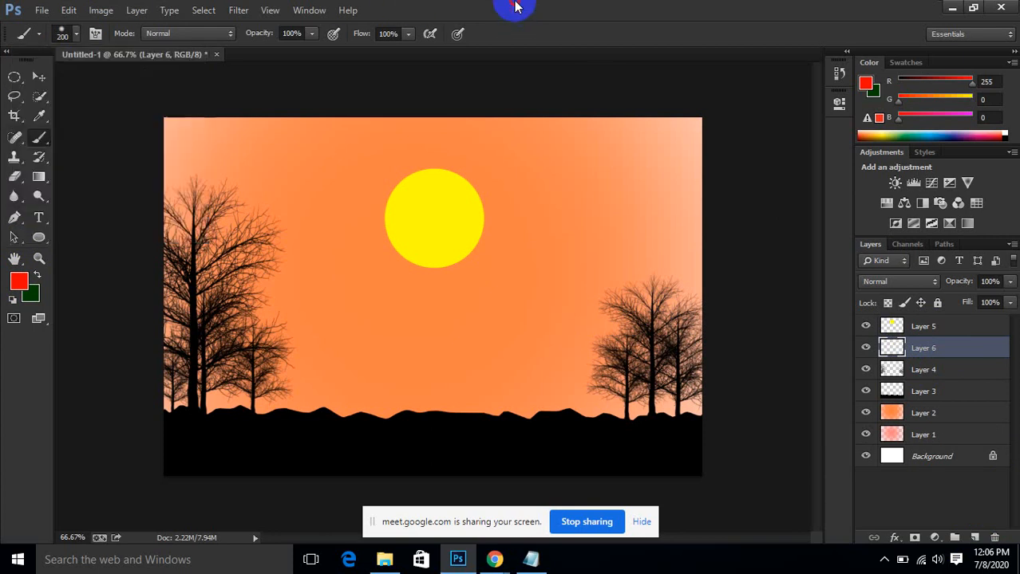
left_click(432, 216)
key("bracketright")
key("bracketright")
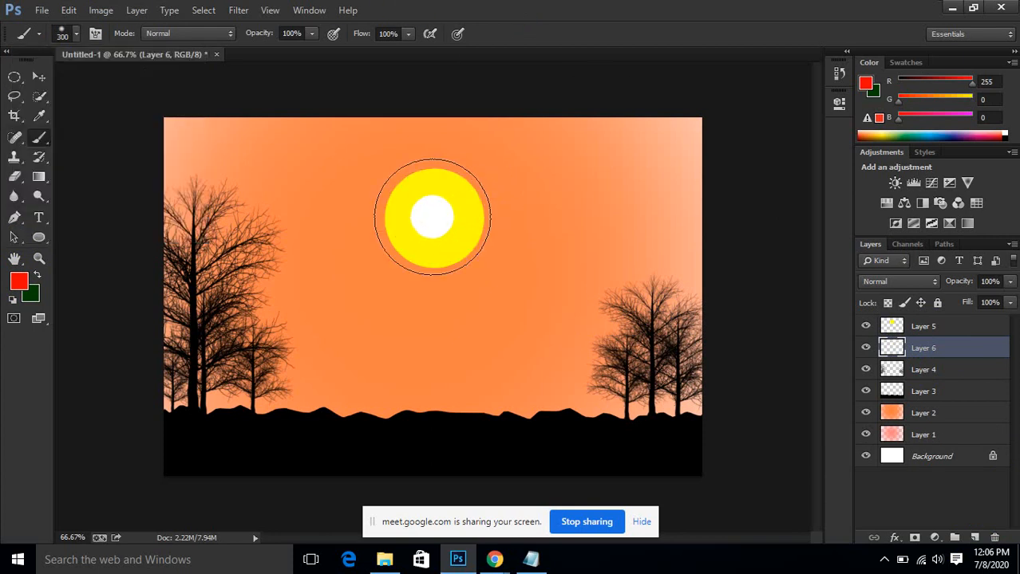
left_click(434, 218)
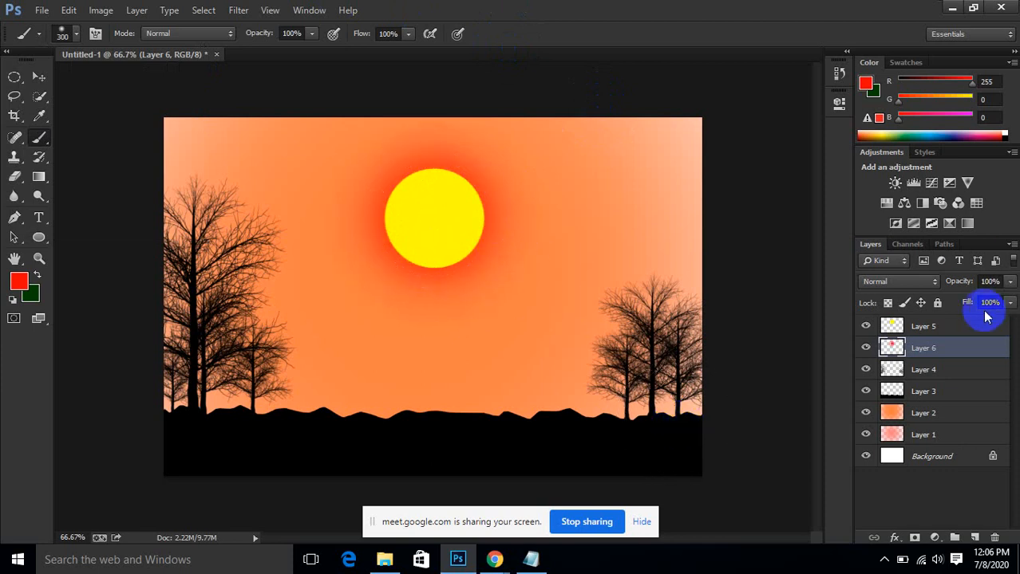
Step: Reduce the opacity of the glow's Layer 6 to 78% and scale the glow up from its centre to about 110%
left_click(1007, 284)
left_click_drag(993, 301, 995, 301)
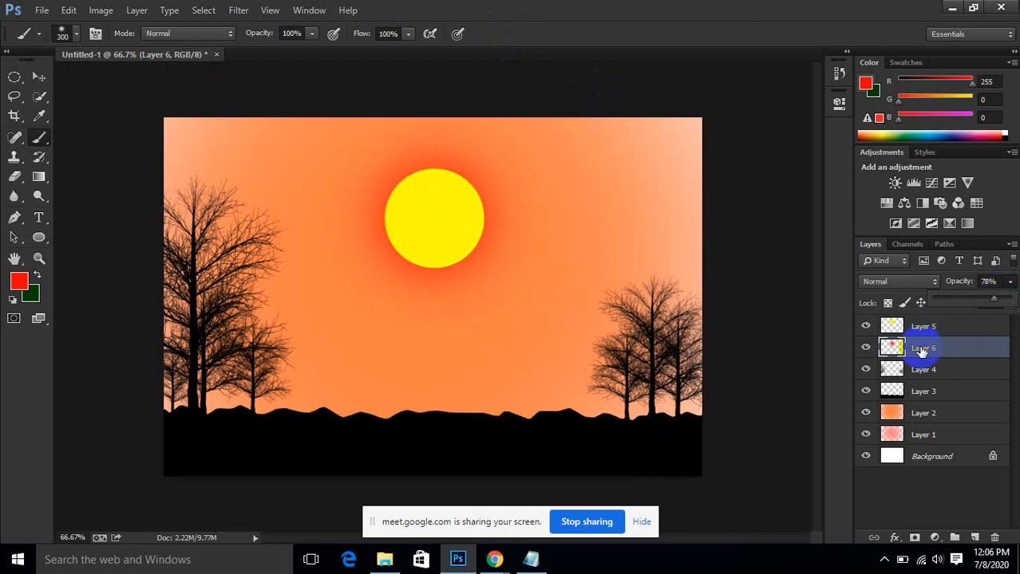
key("ctrl+t")
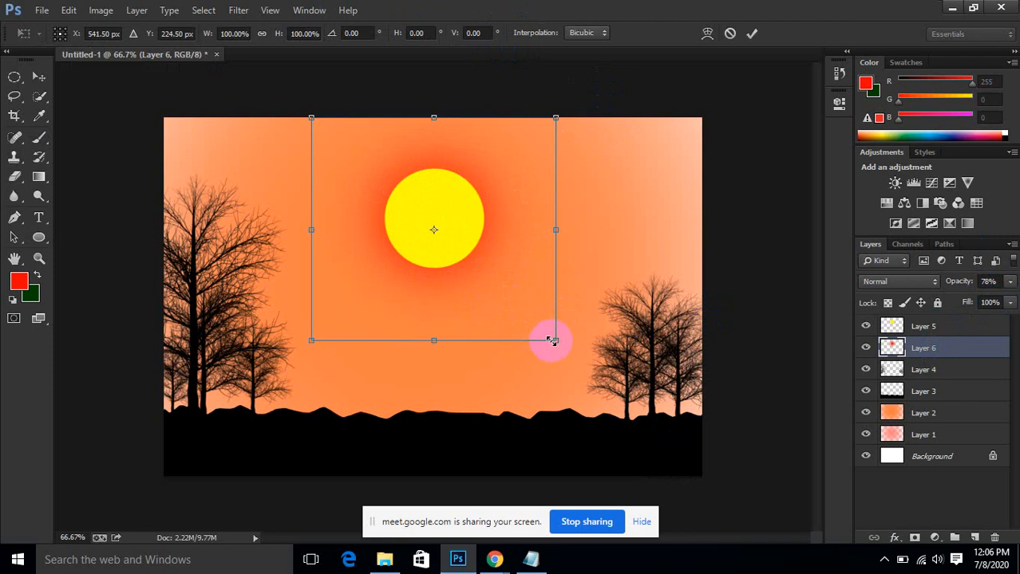
mouse_move(552, 338)
left_mouse_down()
mouse_move(564, 353)
mouse_move(563, 343)
left_mouse_up()
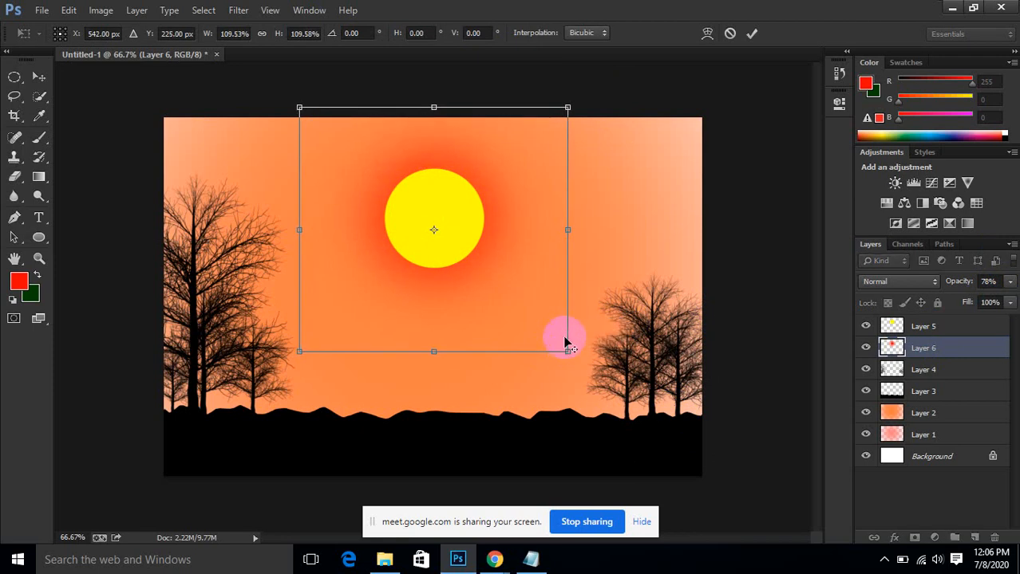
left_click(753, 34)
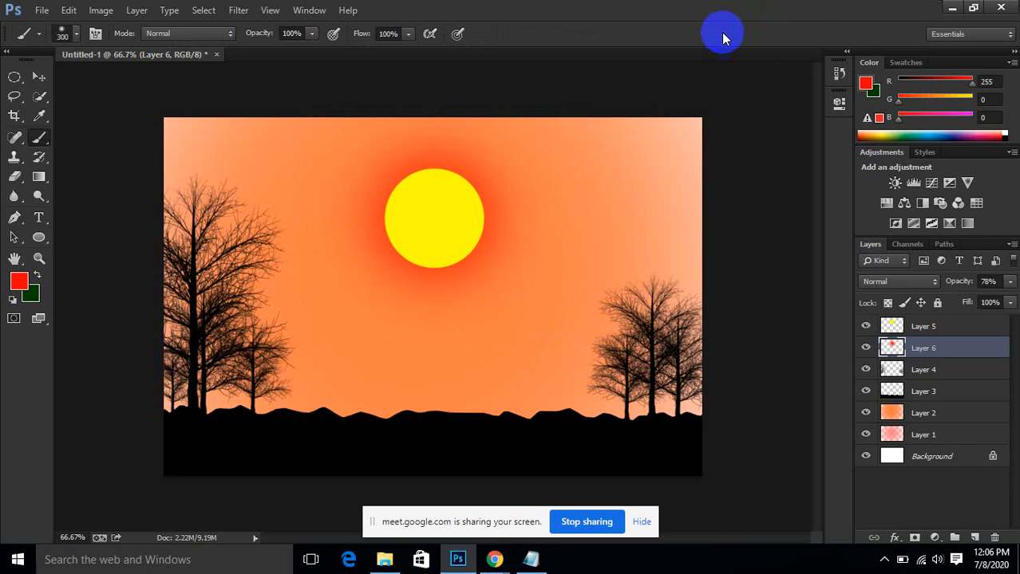
Step: Reduce the opacity of the sun's Layer 5 to 75% and switch to the Move tool
left_click(929, 330)
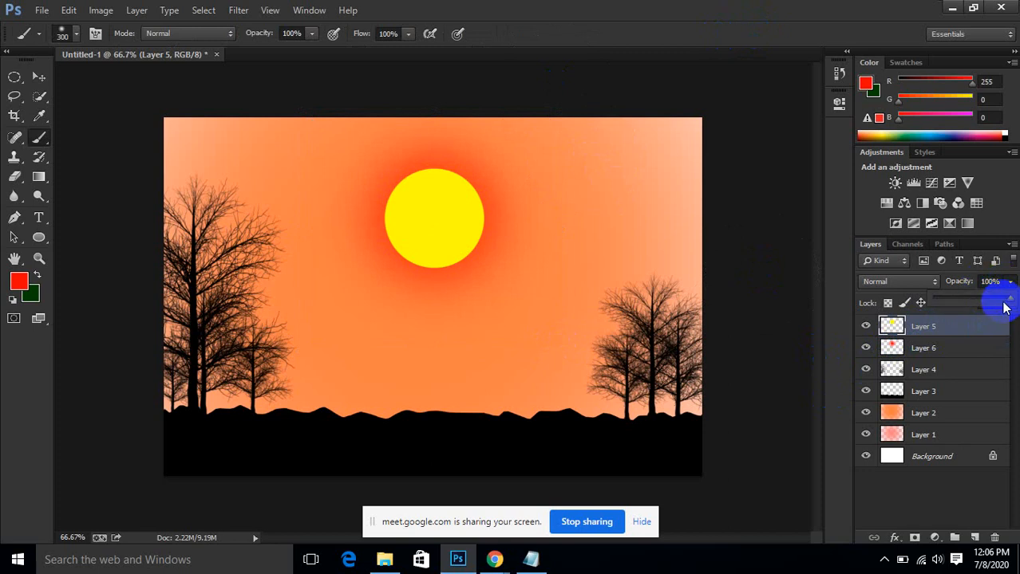
left_click_drag(1002, 304, 994, 302)
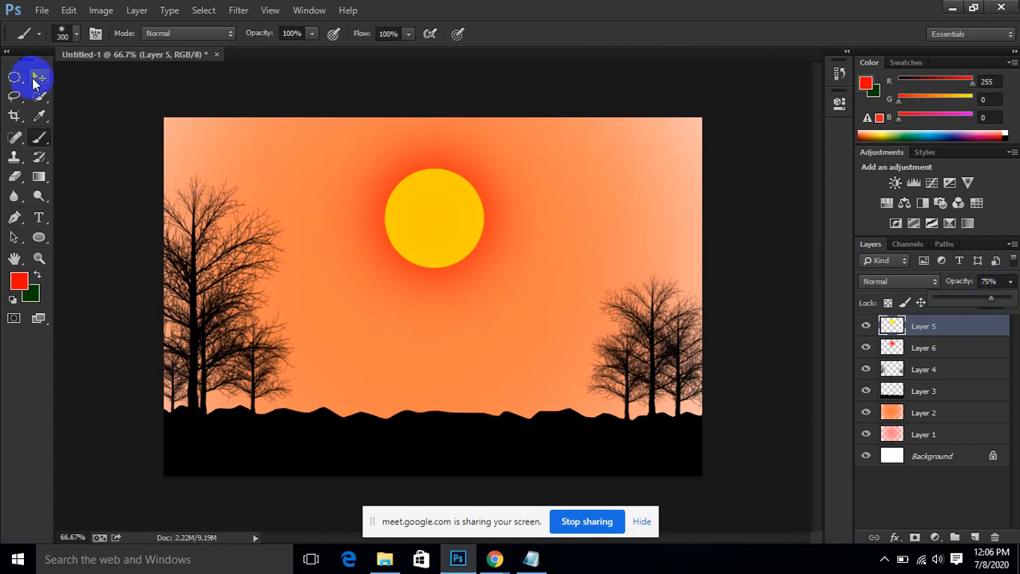
left_click(36, 80)
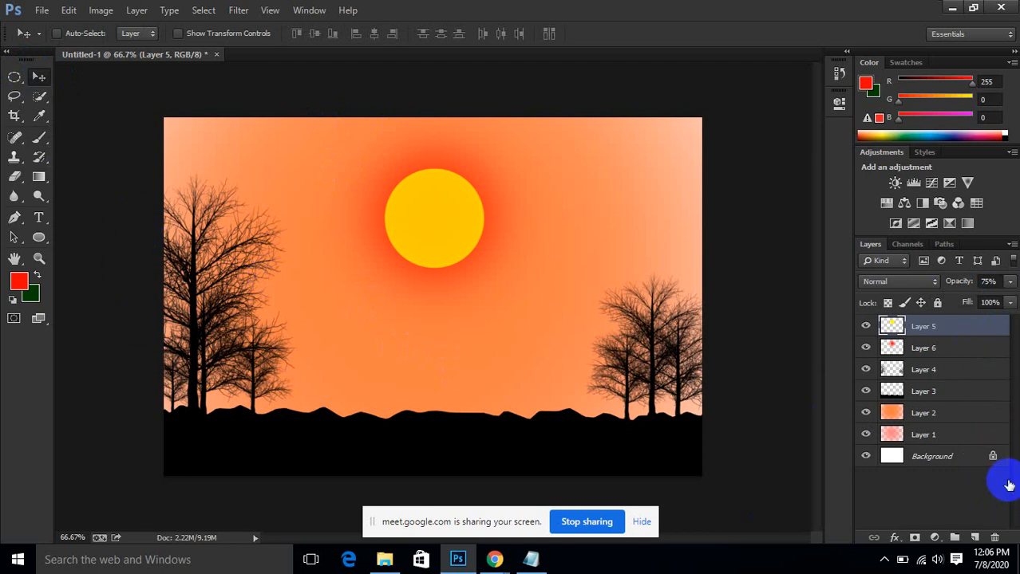
Step: Add a new layer above the sun and append the miscbrushes01 set to the Brush tool's presets
left_click(973, 537)
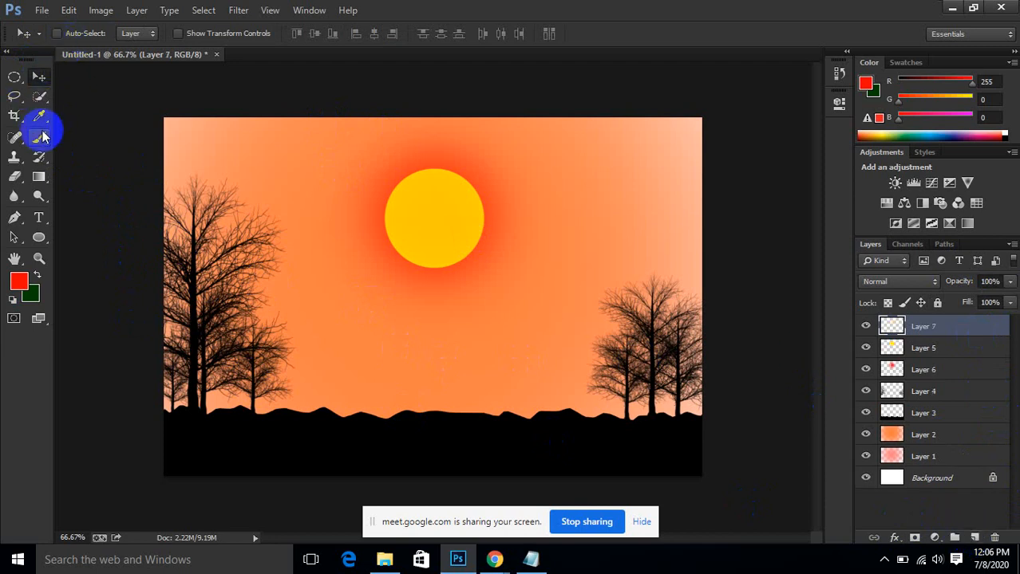
left_click(40, 139)
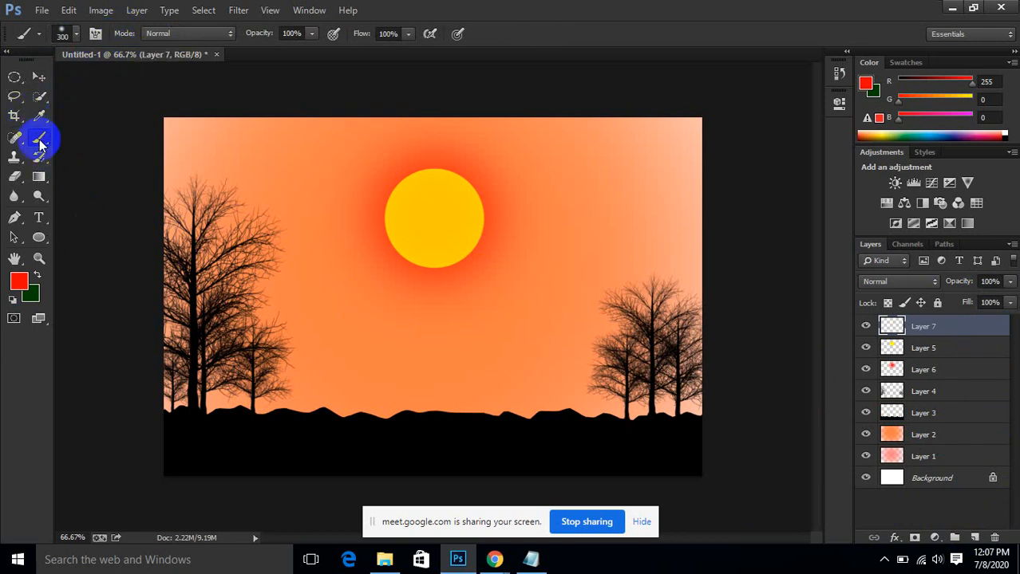
left_click(75, 33)
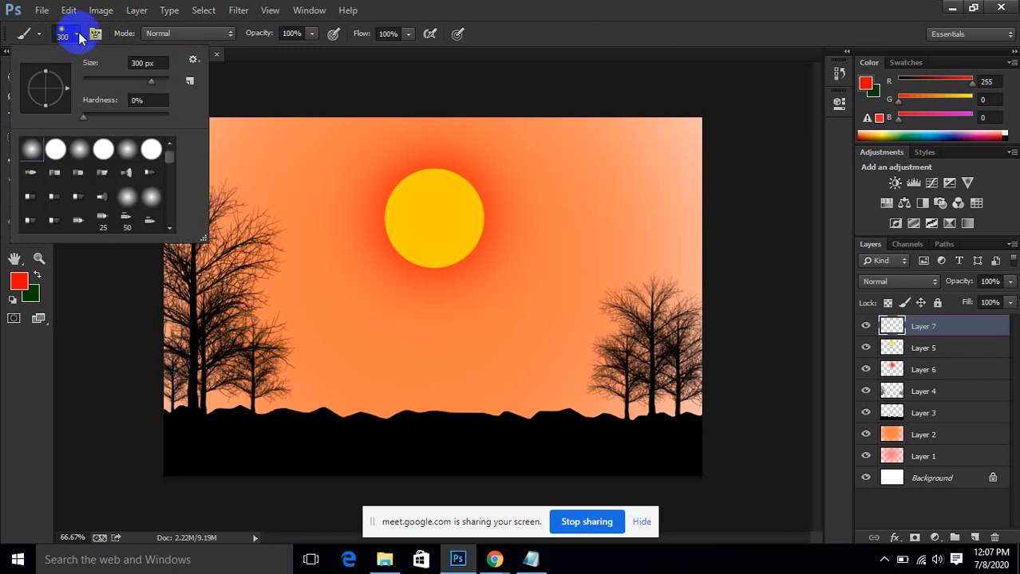
left_click(172, 164)
left_click(192, 59)
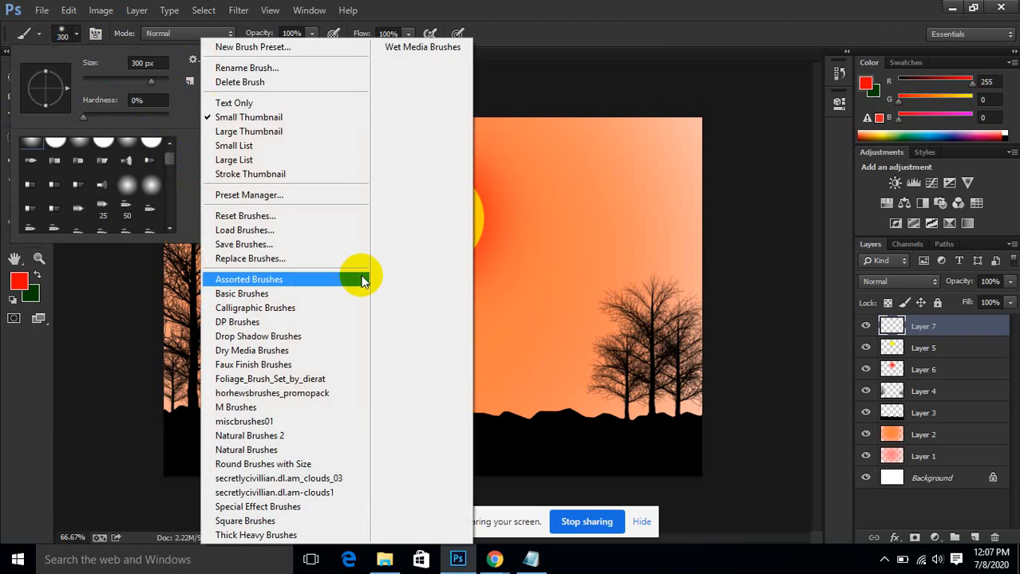
left_click(269, 423)
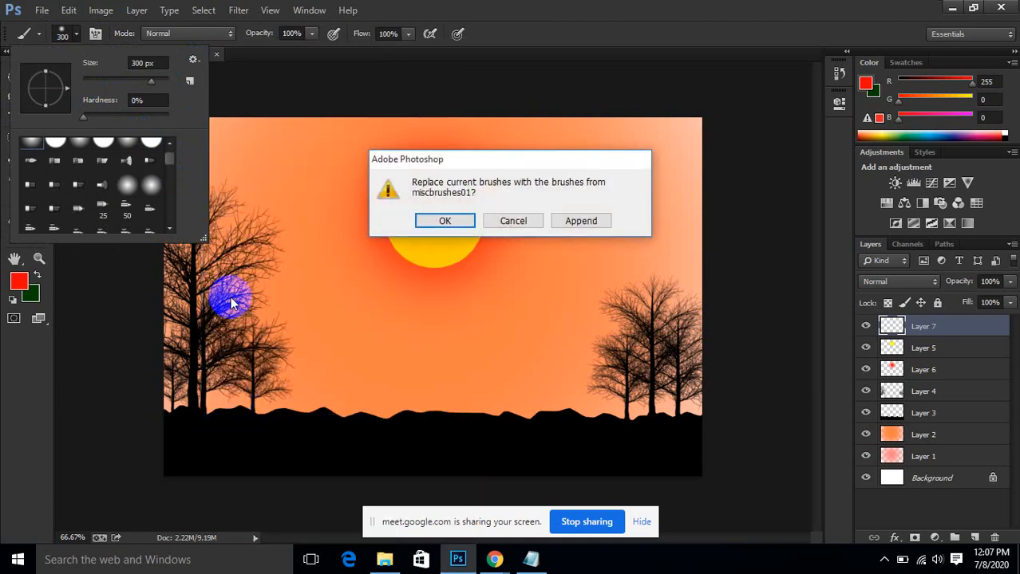
left_click(571, 221)
Step: Browse the brush presets from the end of the list upwards, trying the 110 px and 134 px ornamental tips
left_click_drag(180, 167, 168, 226)
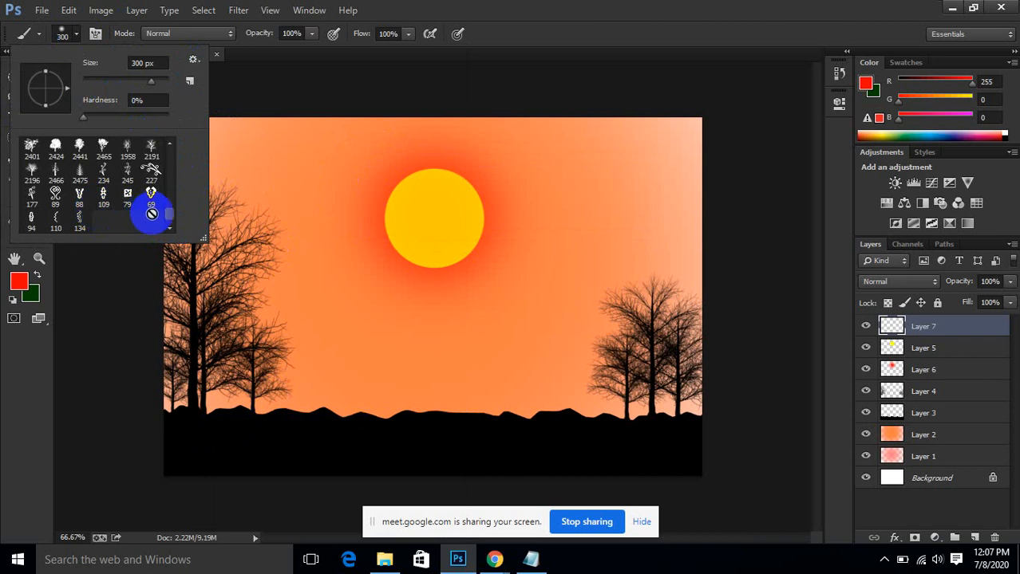
left_click(56, 218)
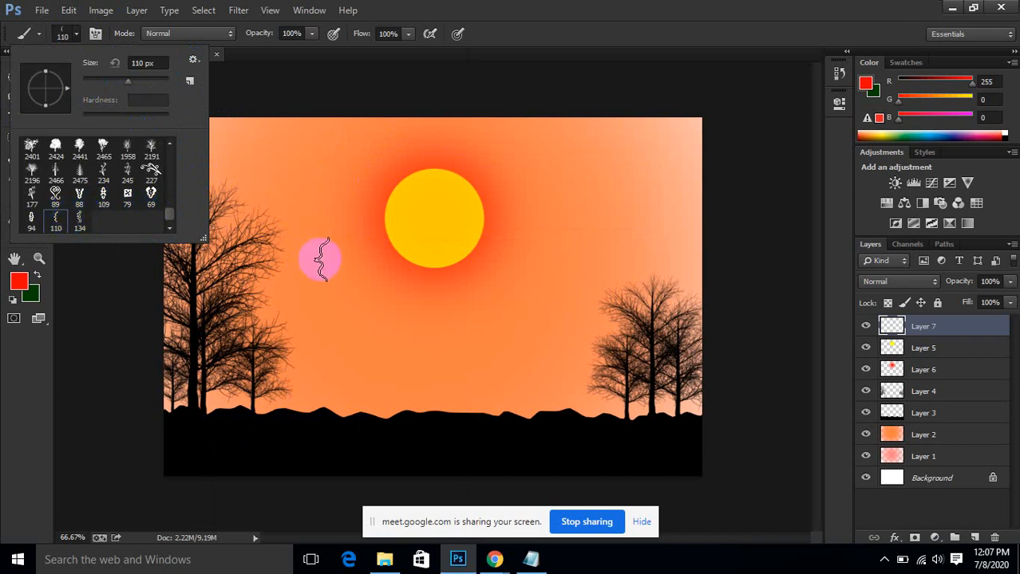
left_click(79, 220)
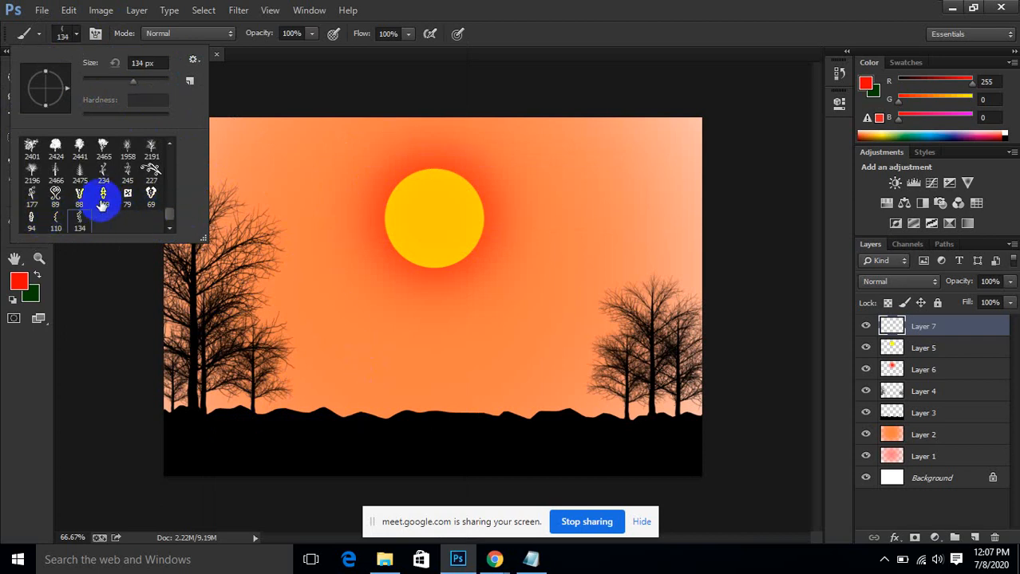
scroll(171, 198, "up", 1)
scroll(95, 192, "up", 2)
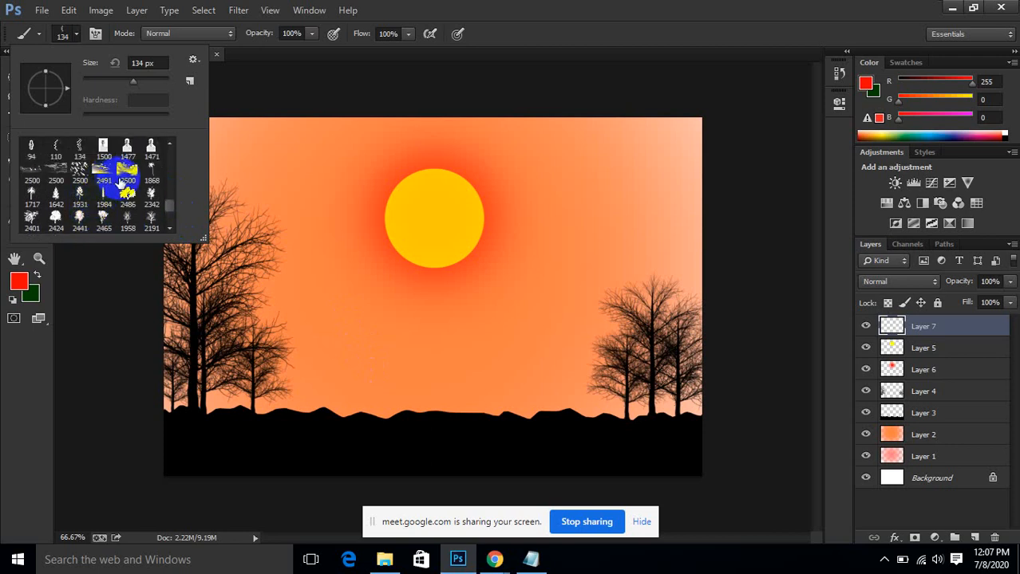
scroll(75, 181, "up", 1)
scroll(56, 171, "up", 2)
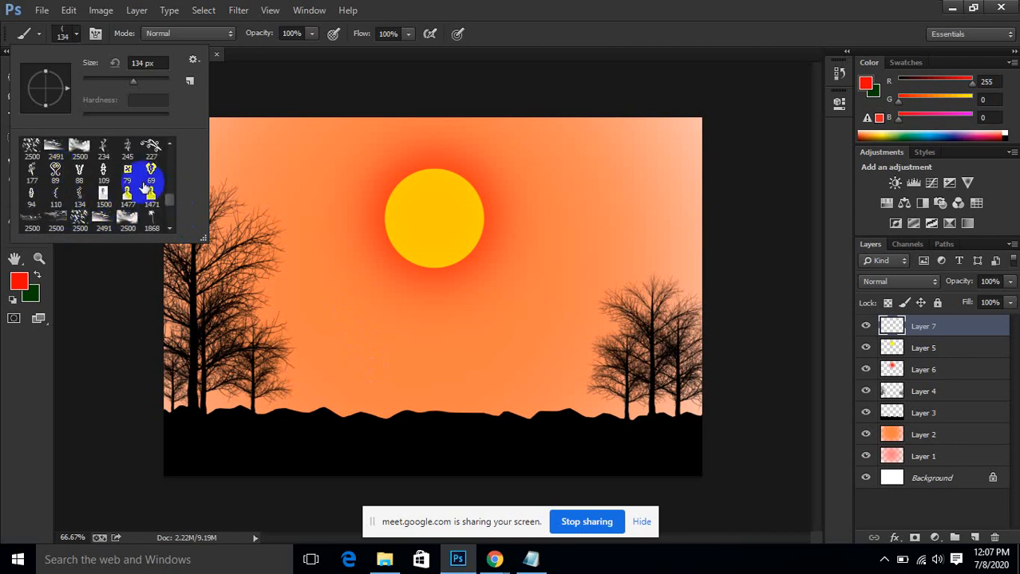
scroll(53, 192, "up", 2)
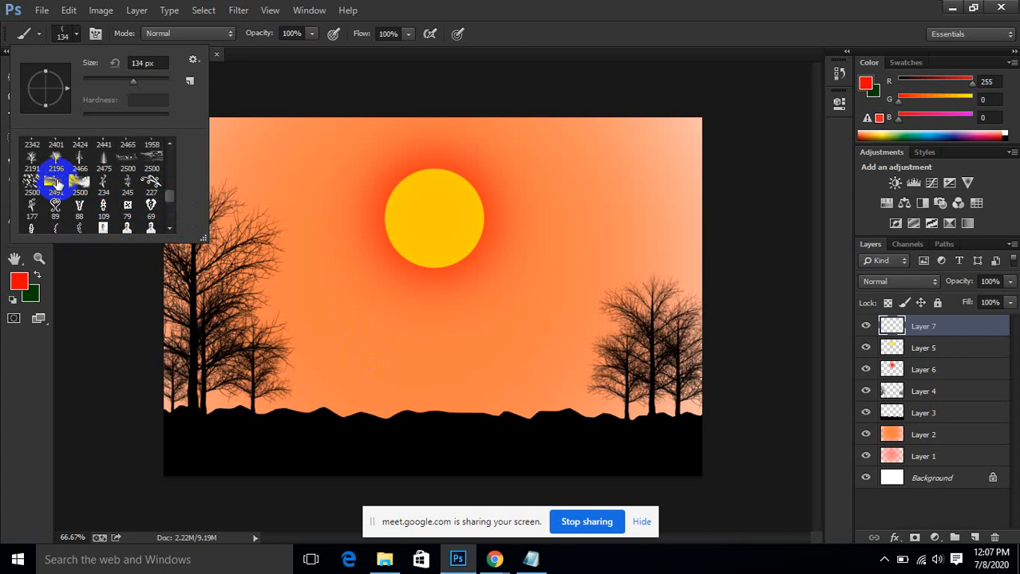
scroll(139, 198, "up", 5)
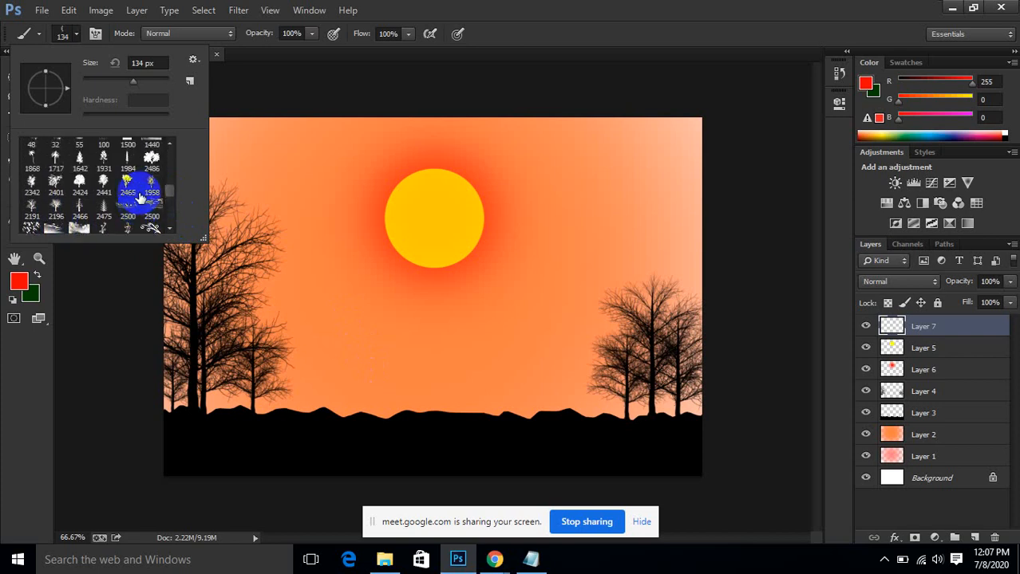
scroll(55, 205, "up", 4)
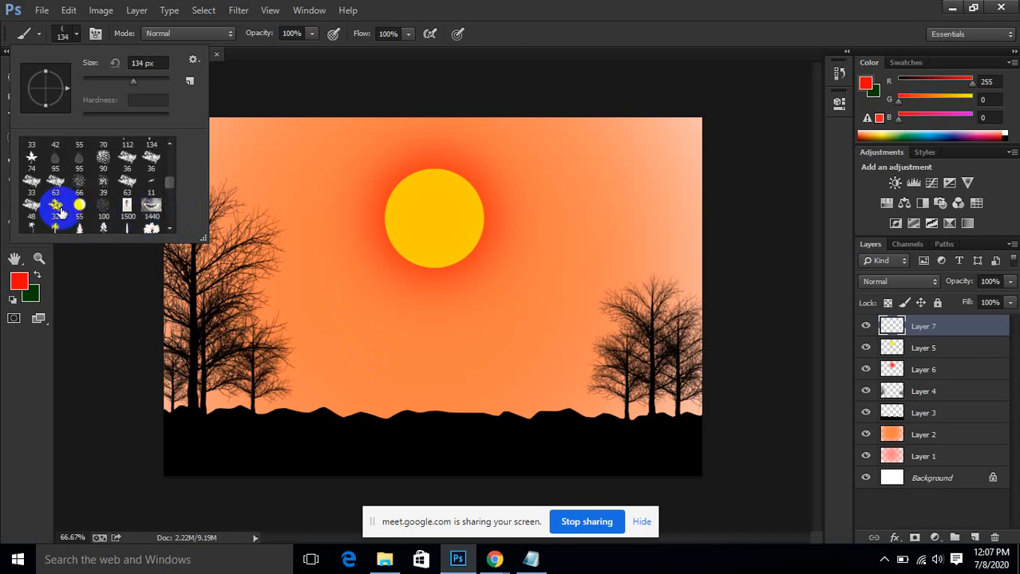
scroll(127, 207, "down", 2)
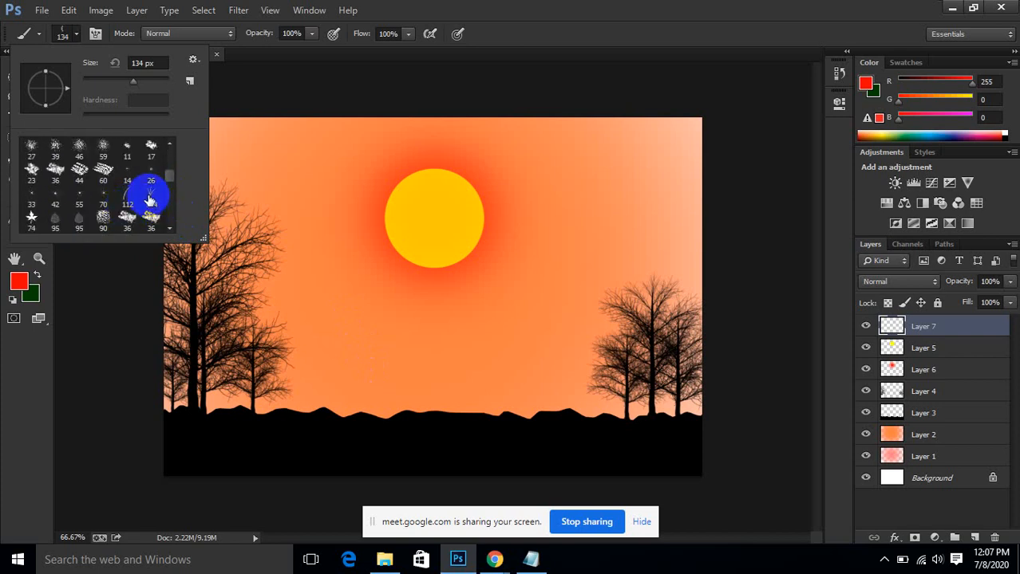
Step: Close the brush presets and enlarge the brush tip to 3500 px for use on Layer 7
left_click(312, 75)
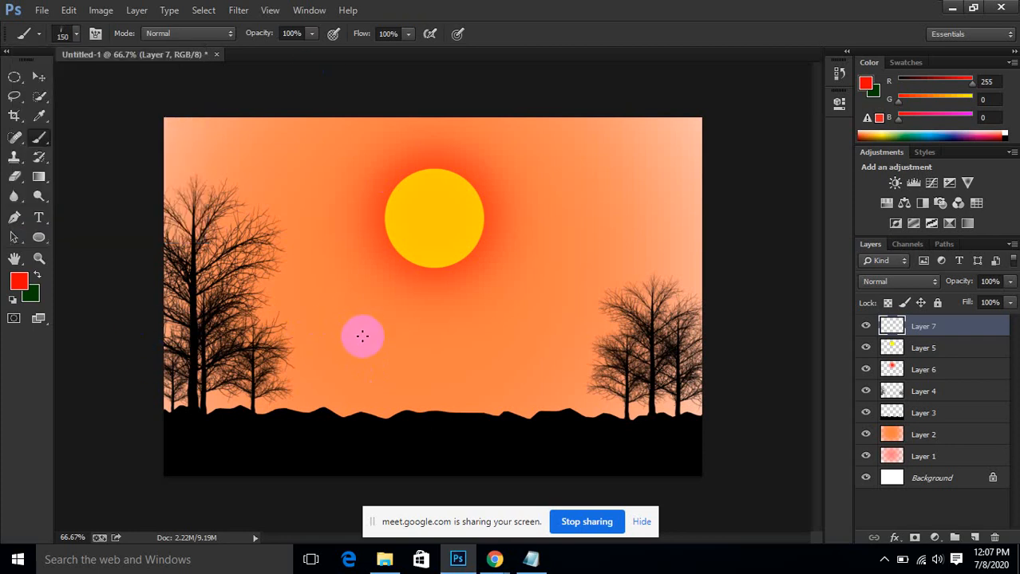
key("bracketright")
key("bracketright")
key("bracketright")
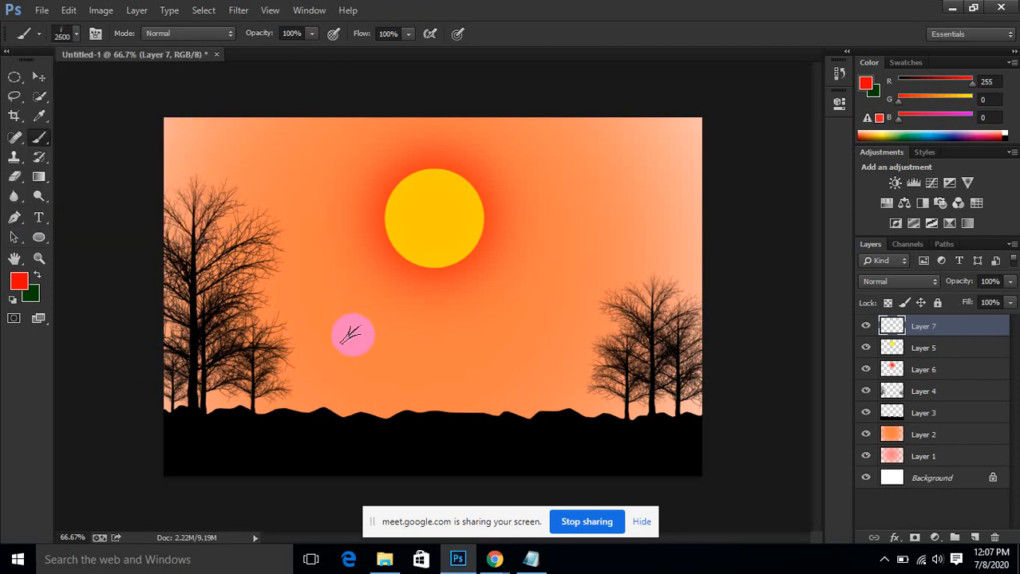
key("bracketright")
key("bracketright")
key("bracketright")
key("bracketright")
key("bracketright")
key("bracketright")
key("bracketright")
key("bracketright")
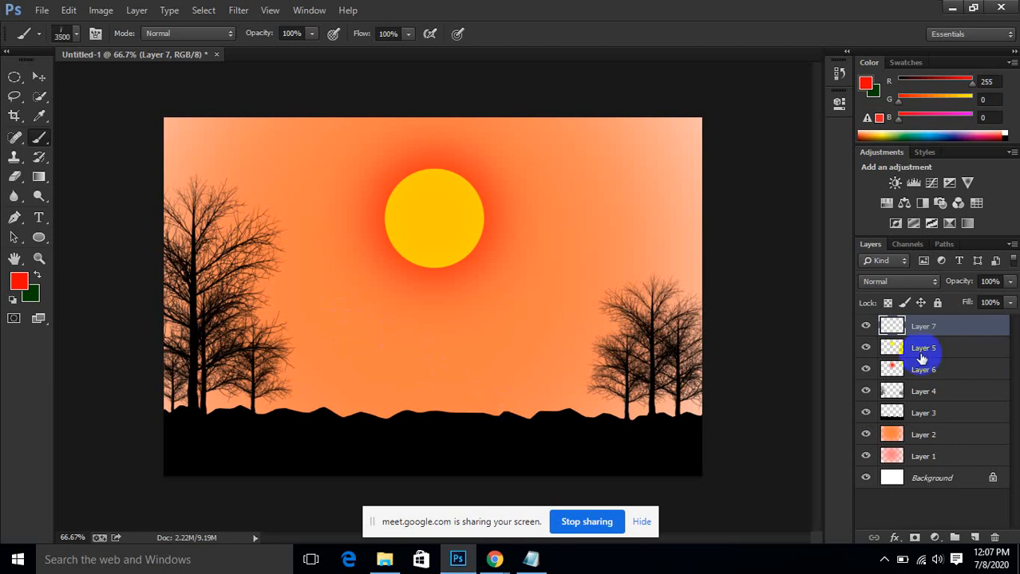
left_click(63, 34)
left_click(443, 5)
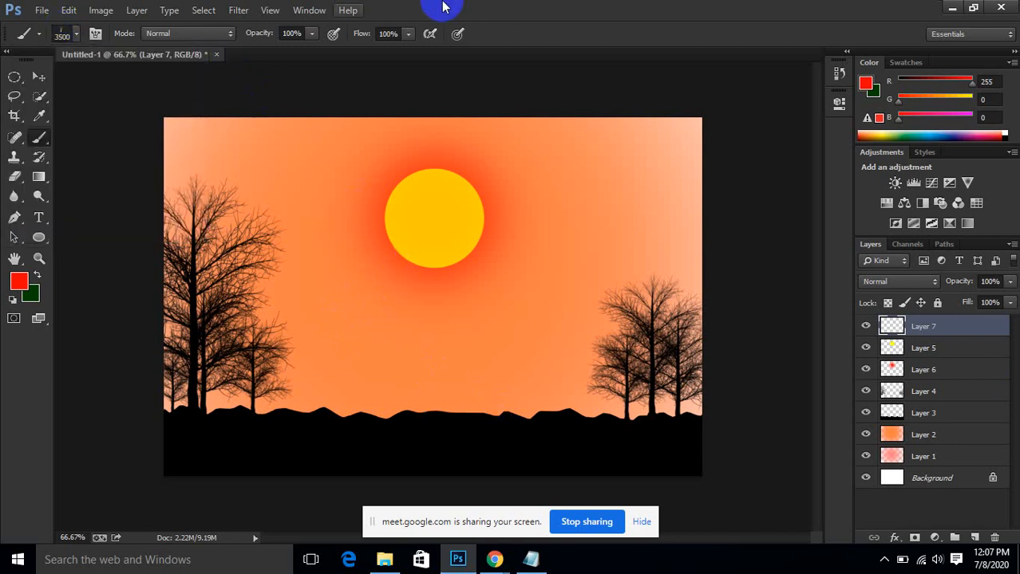
Step: Try a stroke on Layer 7 with the 3500 px grass brush across the lower sky, and undo it
left_click(345, 345)
left_click_drag(345, 345, 446, 349)
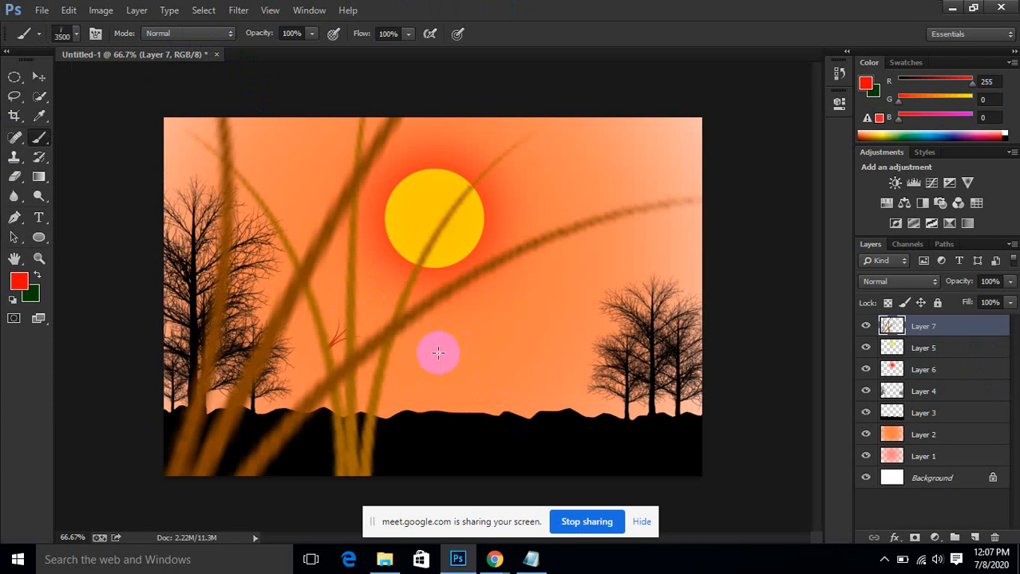
key("ctrl+z")
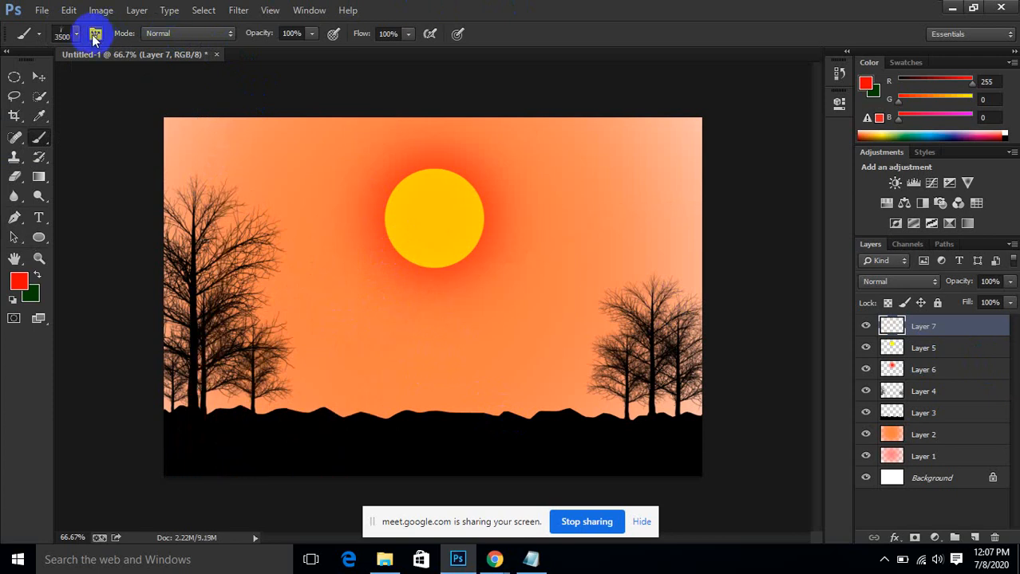
Step: Turn off Scattering, Transfer and Color Dynamics for the 3500 px grass brush, keeping Shape Dynamics enabled
left_click(95, 34)
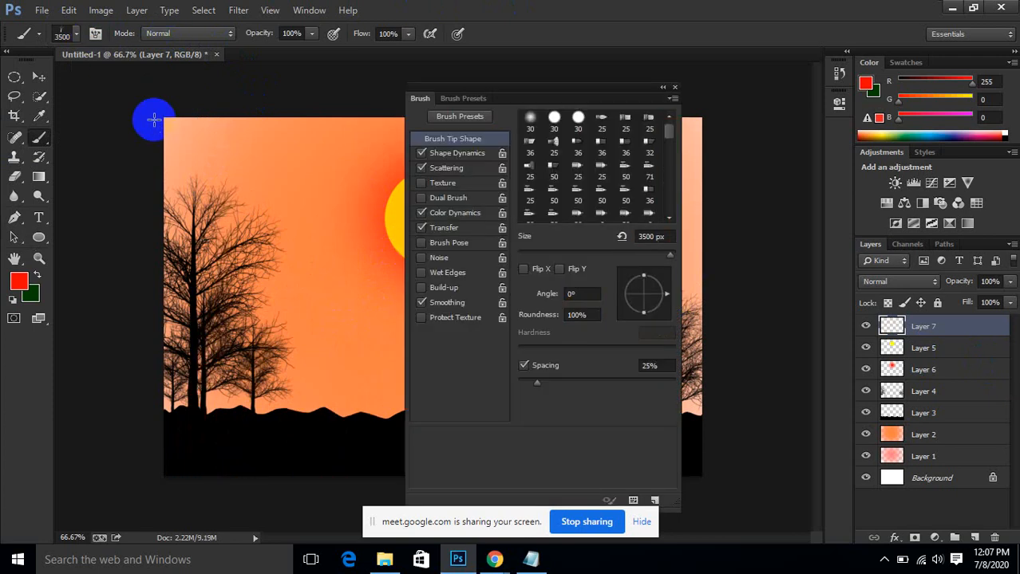
left_click(421, 169)
left_click(422, 154)
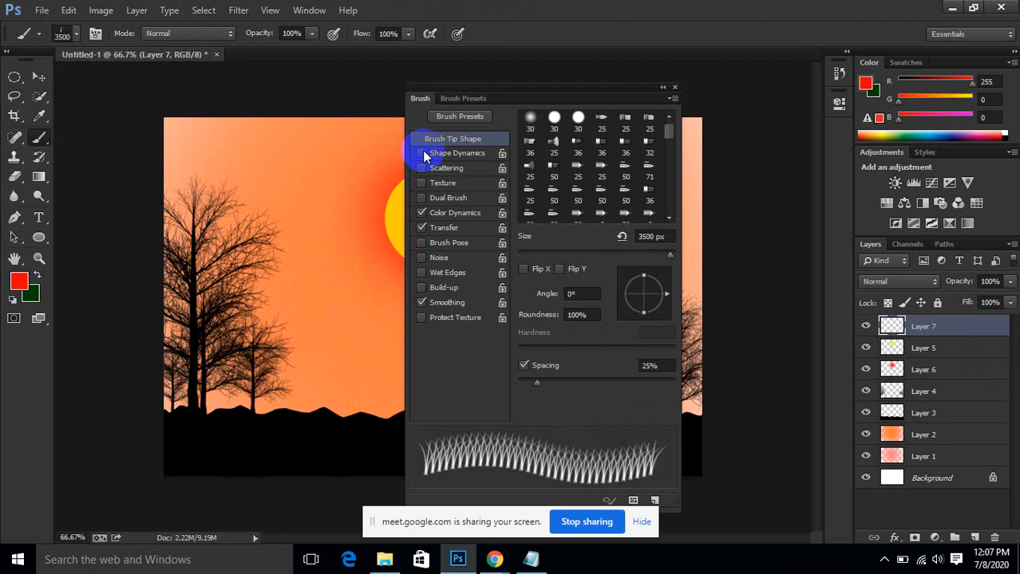
left_click(421, 153)
left_click(422, 228)
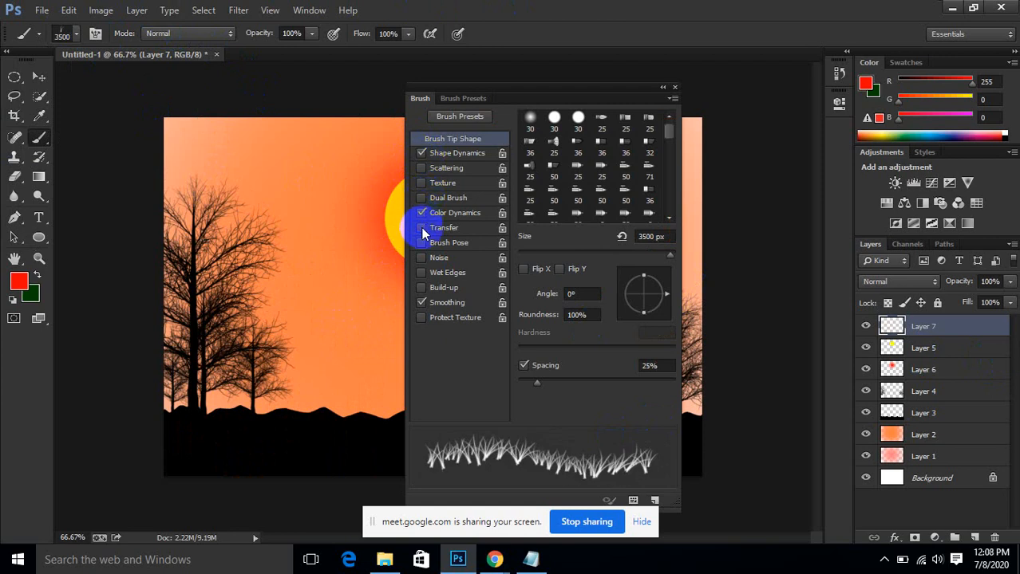
left_click(421, 213)
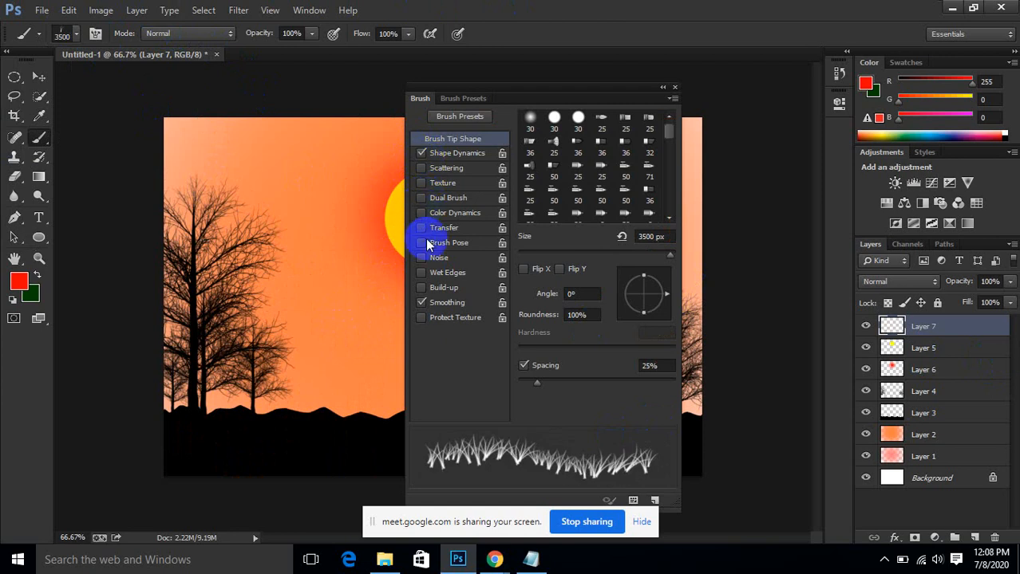
left_click(674, 88)
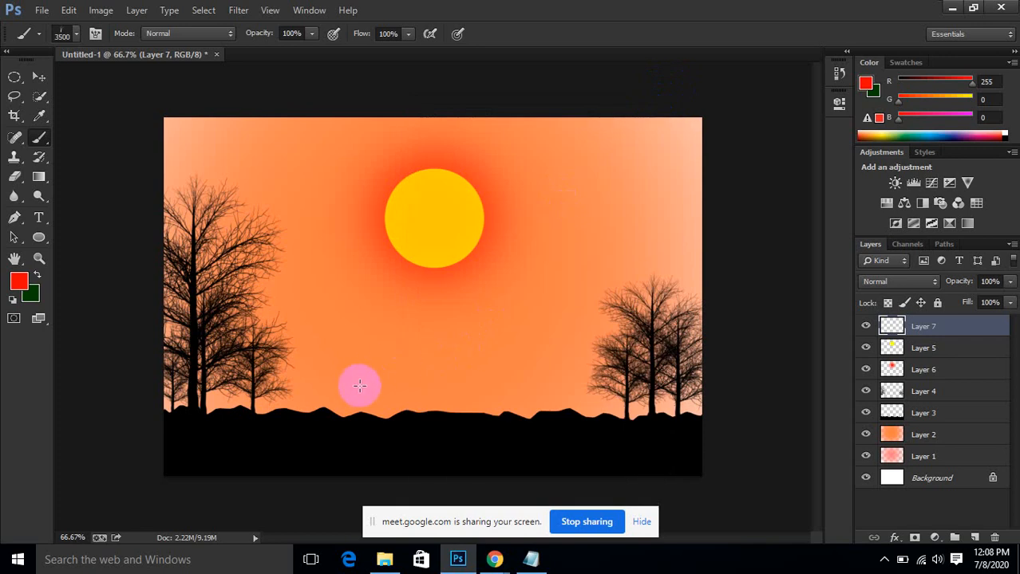
Step: Enlarge the grass brush to 5000 px, try a red mark on Layer 7 and undo it
key("bracketright")
key("bracketright")
key("bracketright")
key("bracketright")
left_click(284, 390)
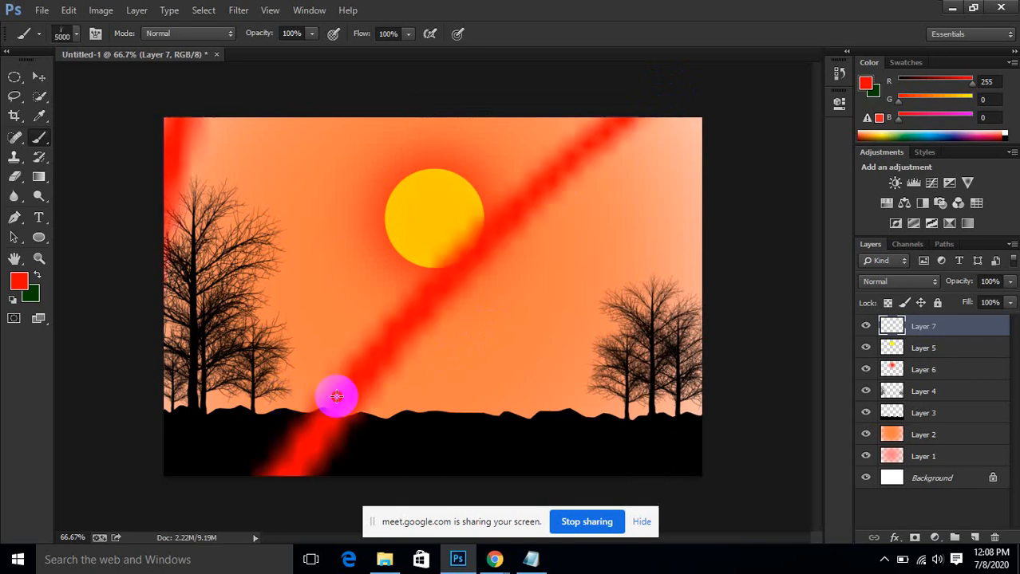
key("ctrl+z")
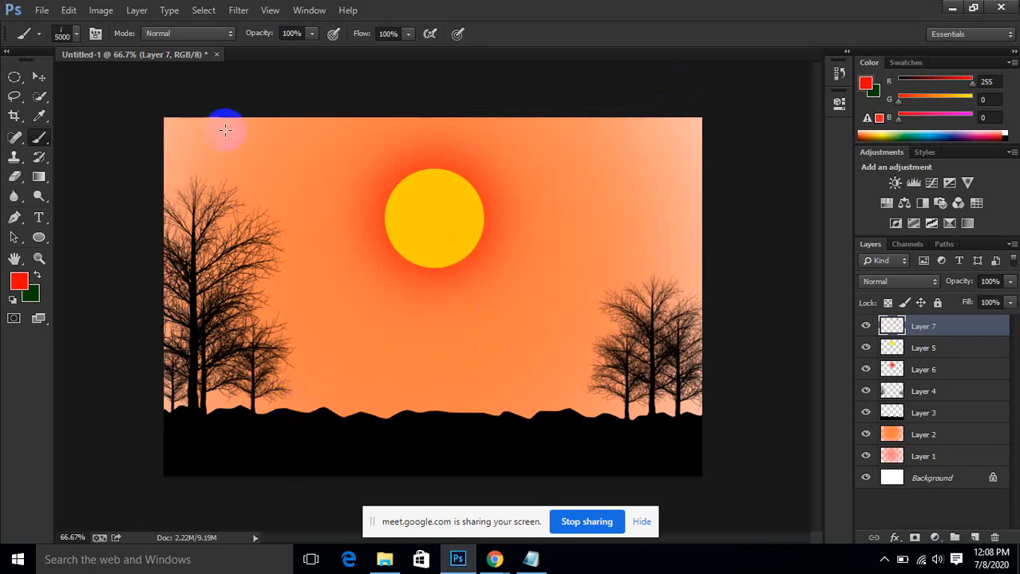
Step: Turn off Shape Dynamics for the 5000 px brush, test a red mark near the hills and undo it
left_click(95, 35)
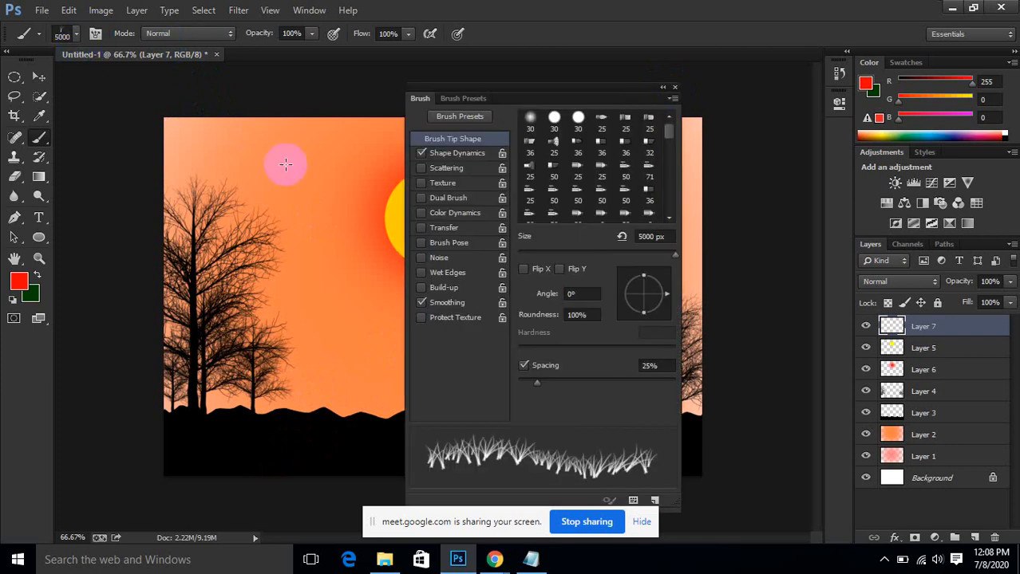
left_click(421, 154)
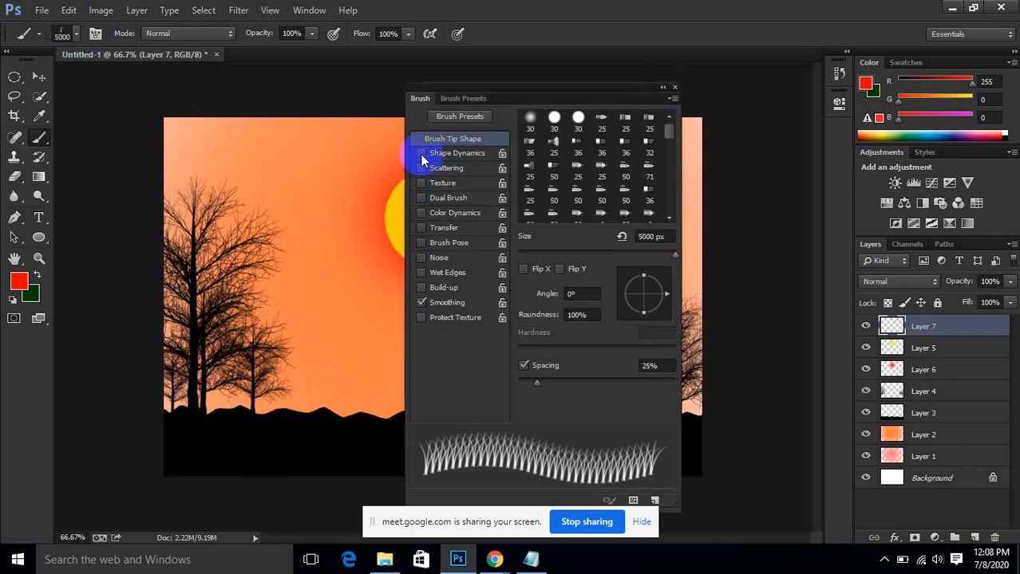
left_click(379, 392)
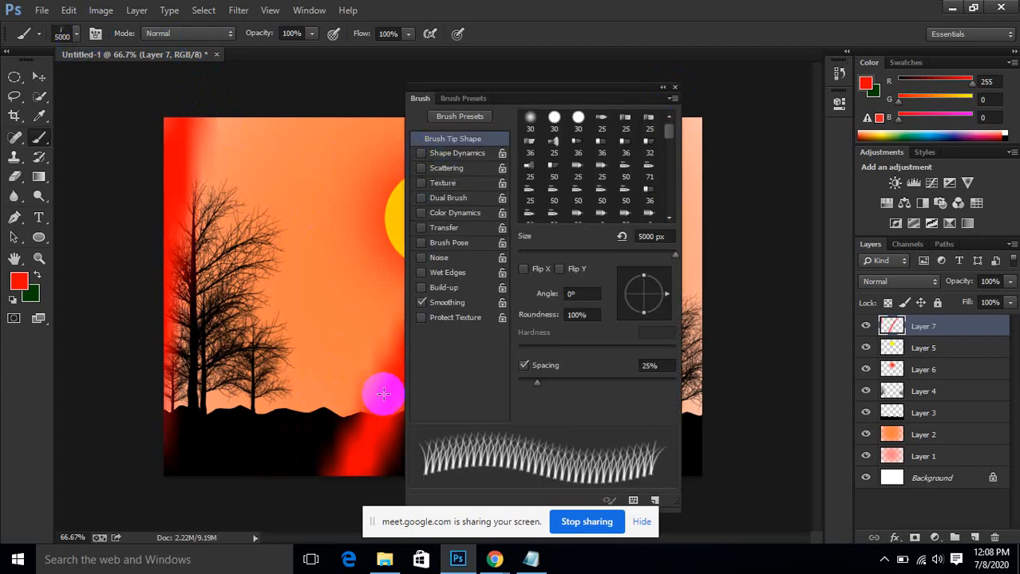
key("ctrl+z")
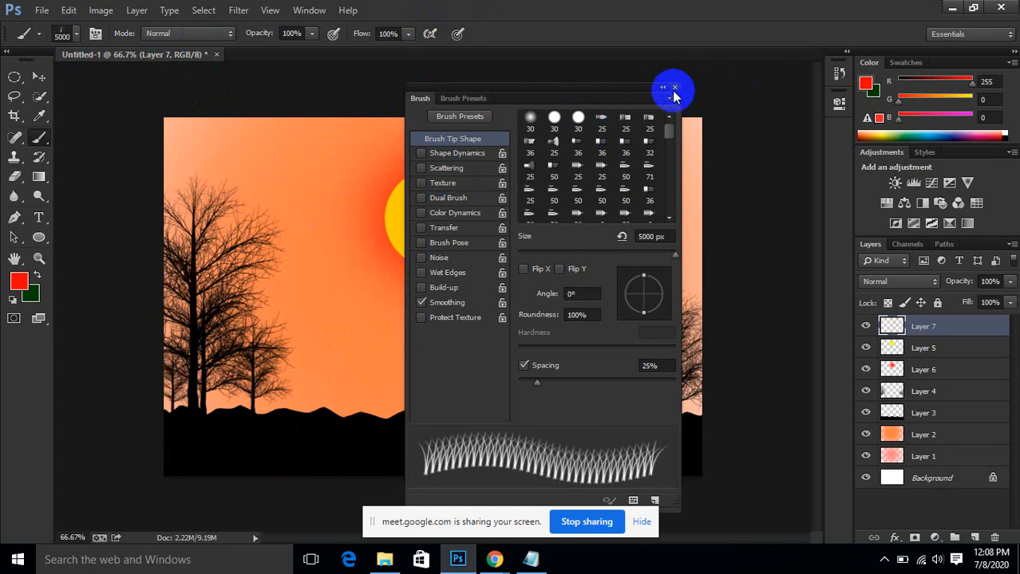
left_click(675, 88)
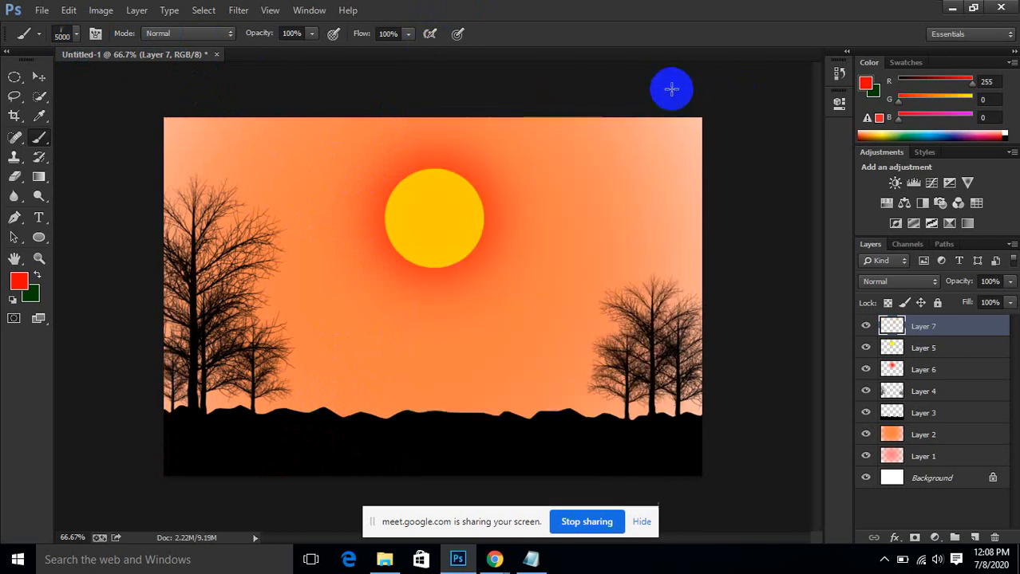
Step: Choose the 112 px curved grass brush, try a red stroke along the hills near the trees and undo it
left_click(78, 34)
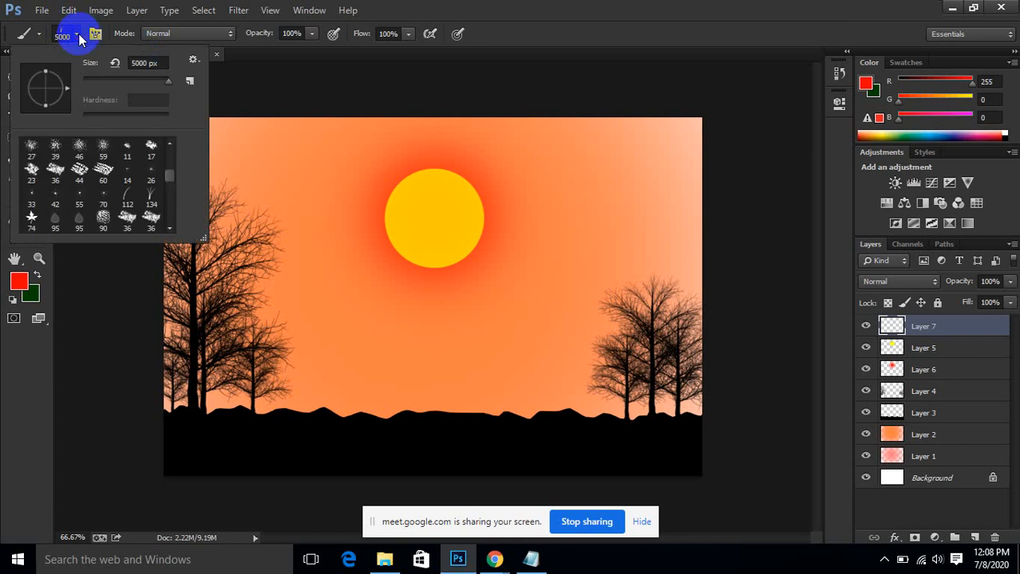
left_click(128, 198)
left_click(327, 9)
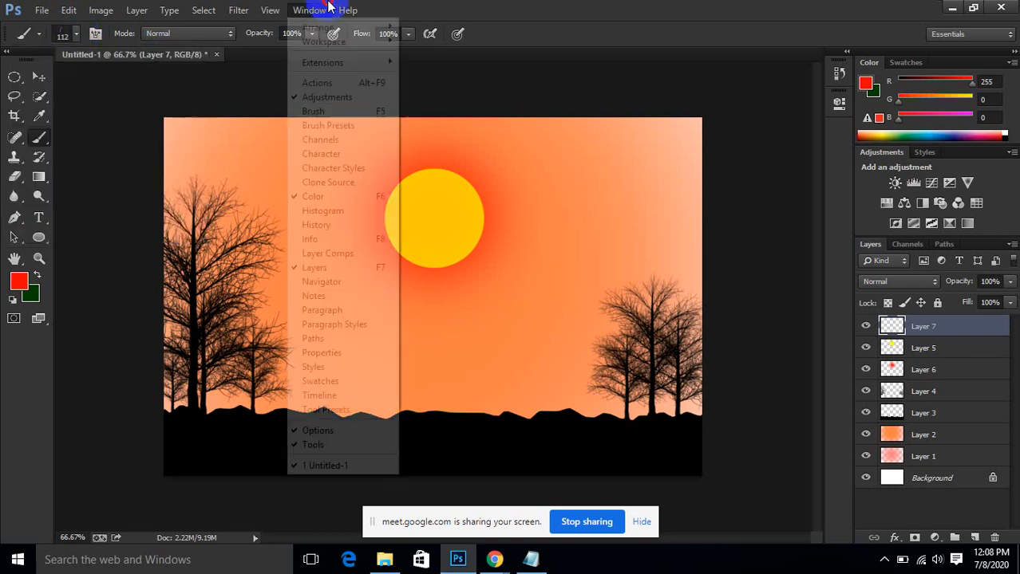
left_click(497, 11)
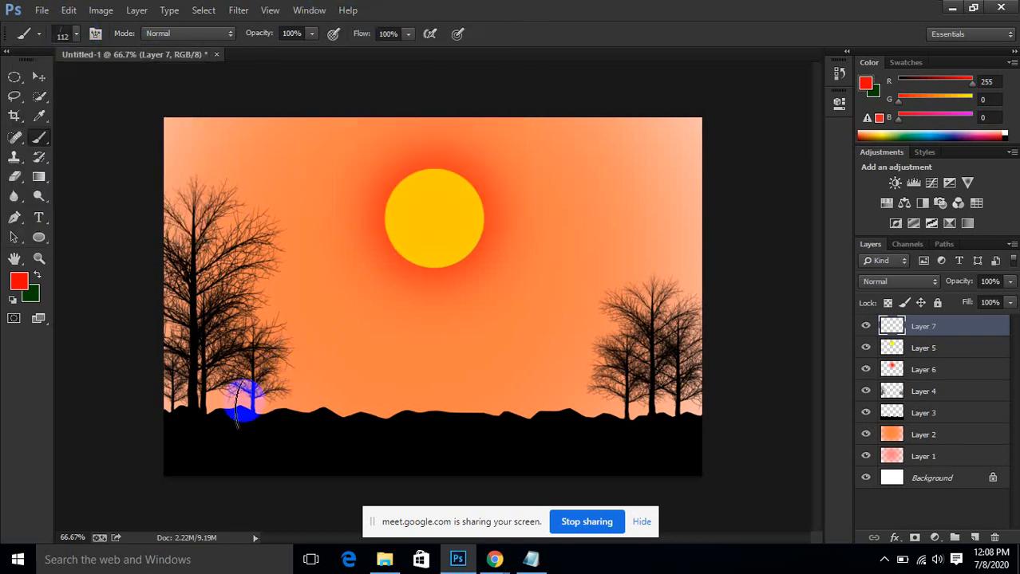
left_click_drag(205, 392, 363, 381)
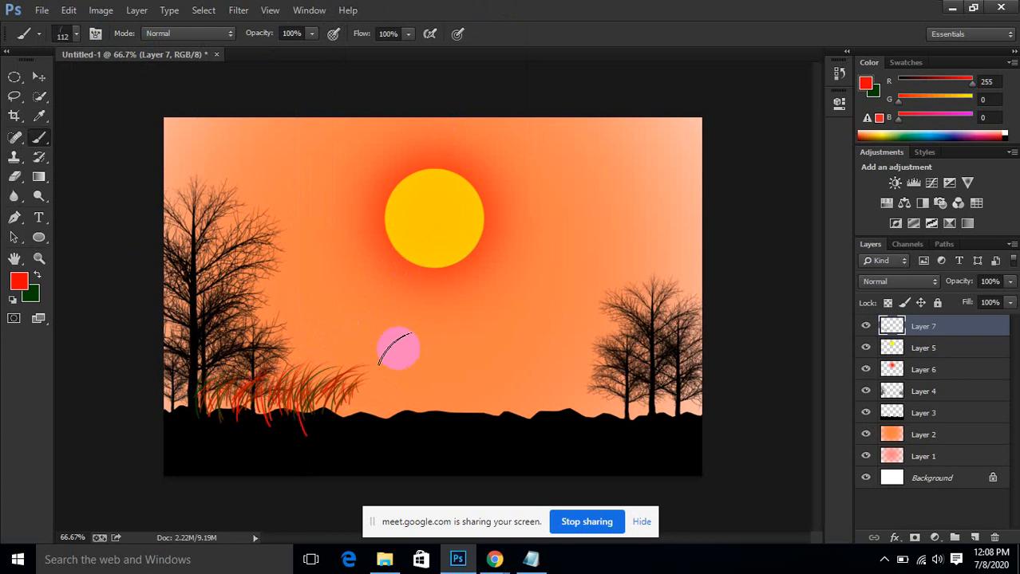
key("ctrl+z")
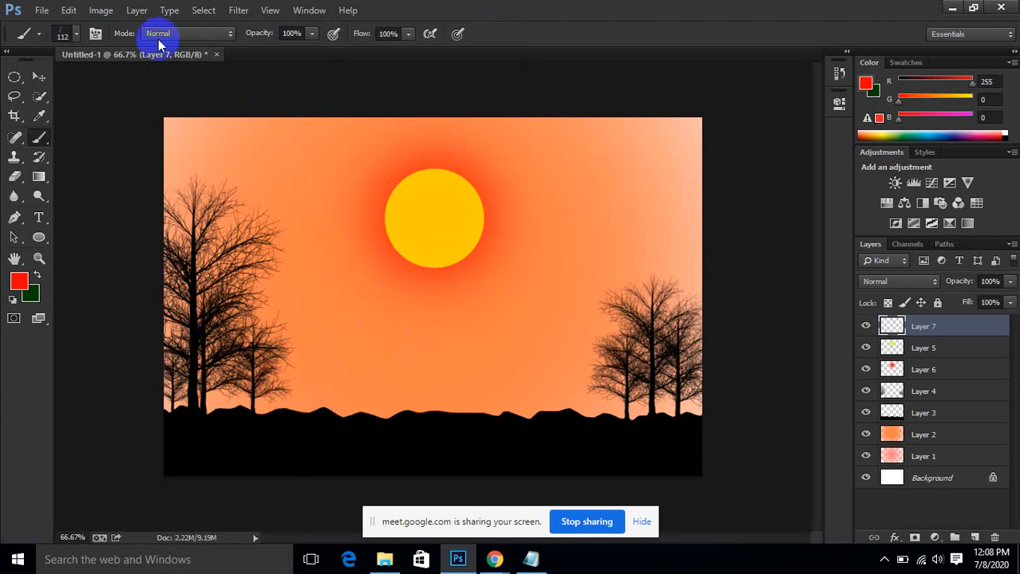
Step: Turn off Color Dynamics and Transfer for the 112 px grass brush, keeping Scattering and Shape Dynamics enabled
left_click(95, 36)
left_click(428, 226)
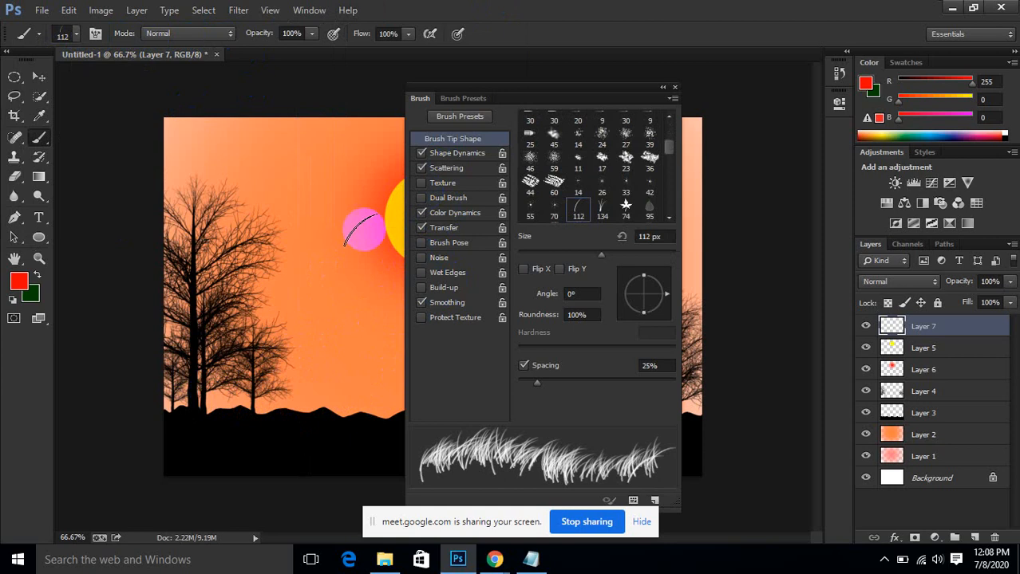
left_click(421, 169)
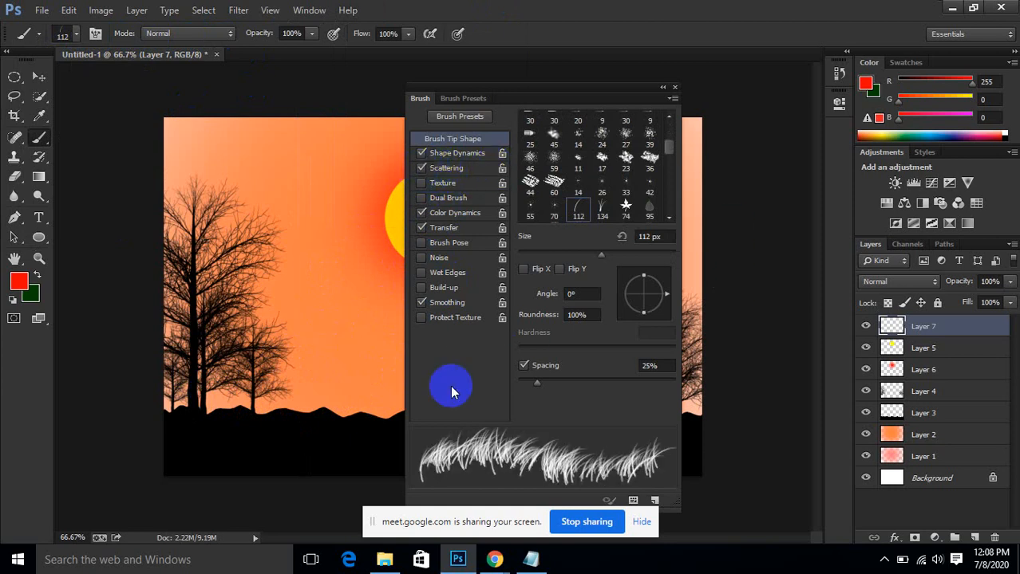
left_click(423, 169)
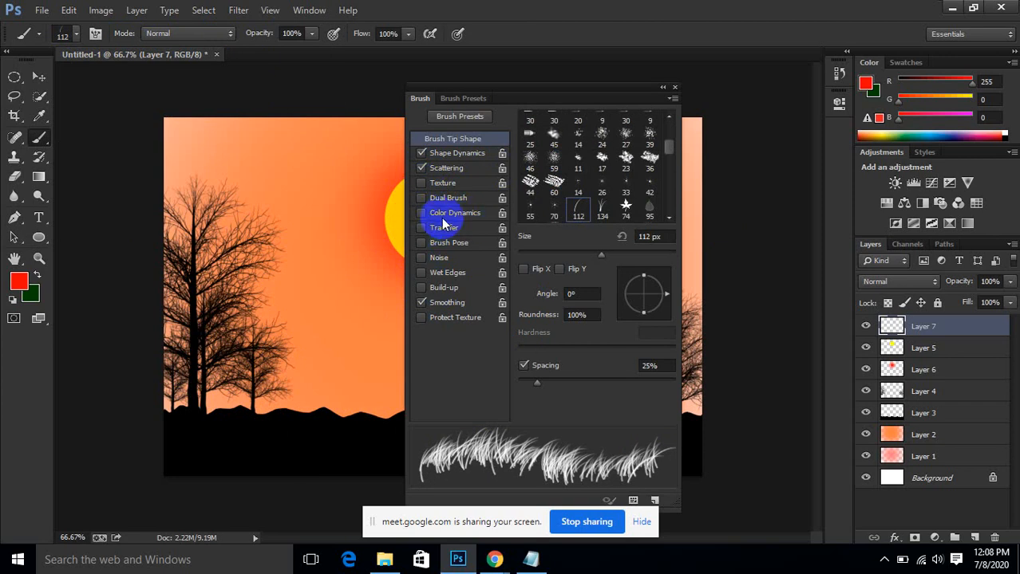
left_click(675, 87)
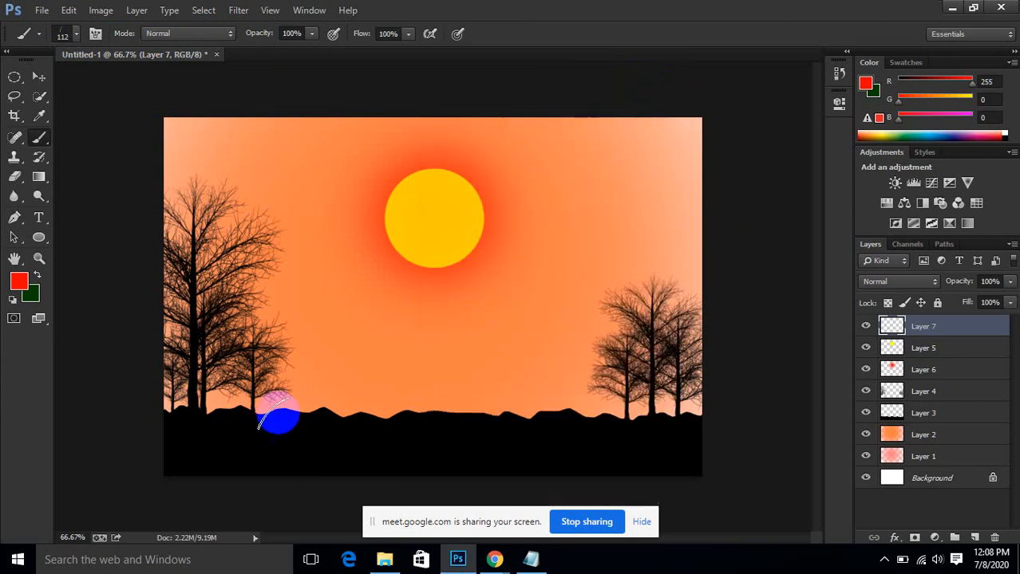
Step: Set the foreground color to black and paint grass on Layer 7 along the hill line across the full image width
left_click(20, 283)
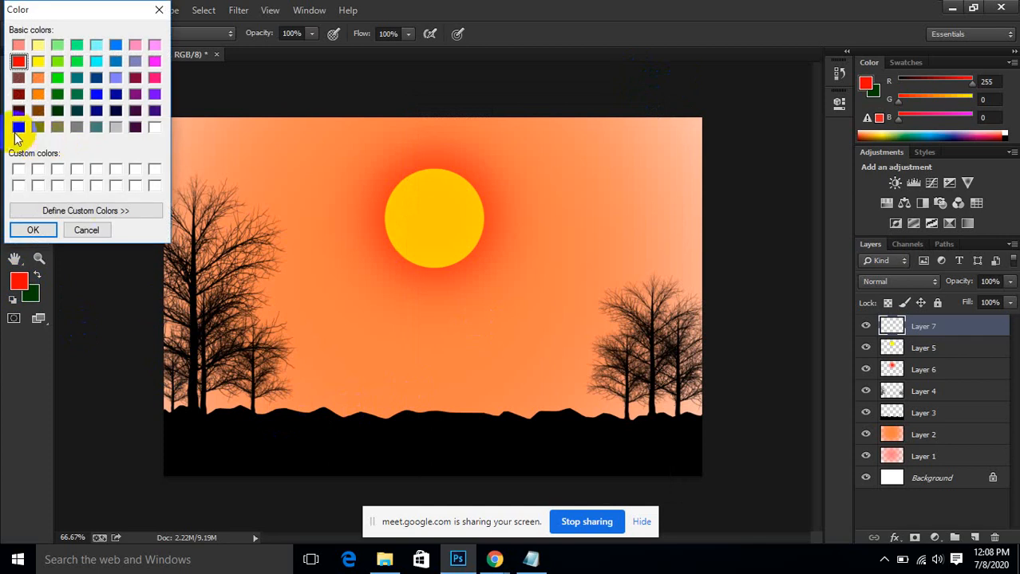
left_click(24, 132)
left_click(33, 229)
left_click_drag(203, 375, 189, 391)
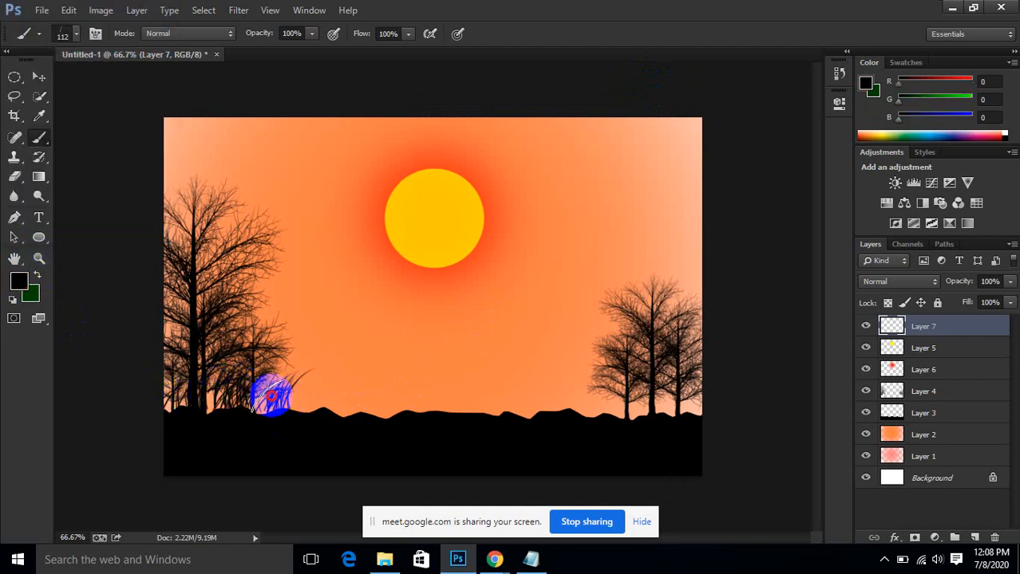
mouse_move(340, 399)
left_mouse_down()
mouse_move(396, 394)
mouse_move(371, 401)
mouse_move(533, 415)
mouse_move(739, 408)
left_mouse_up()
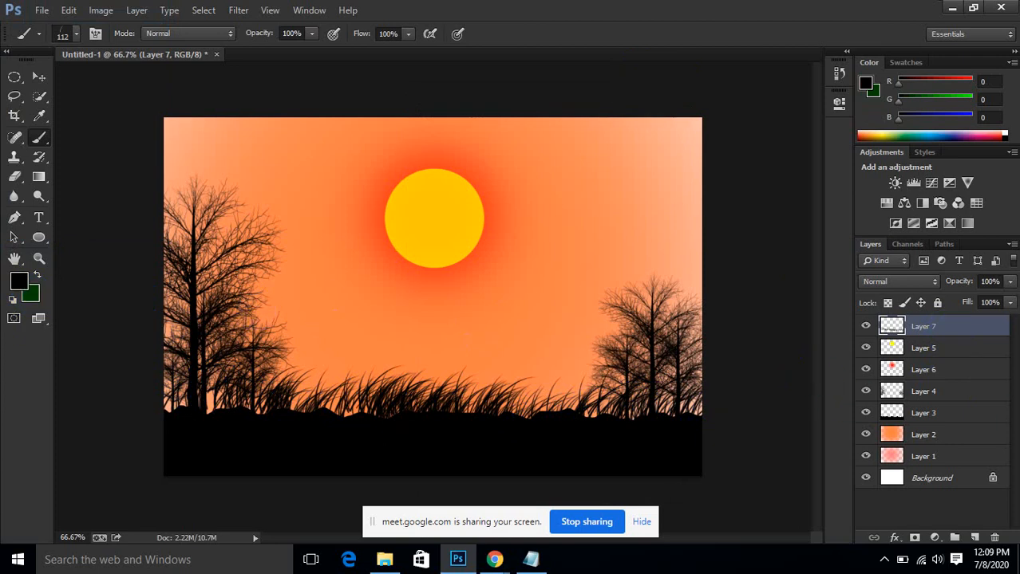
Step: Move Layer 7 directly below Layer 3 and enlarge its grass with Free Transform to 107.50% width and 107.25% height, shifted slightly down
left_click_drag(953, 327, 950, 429)
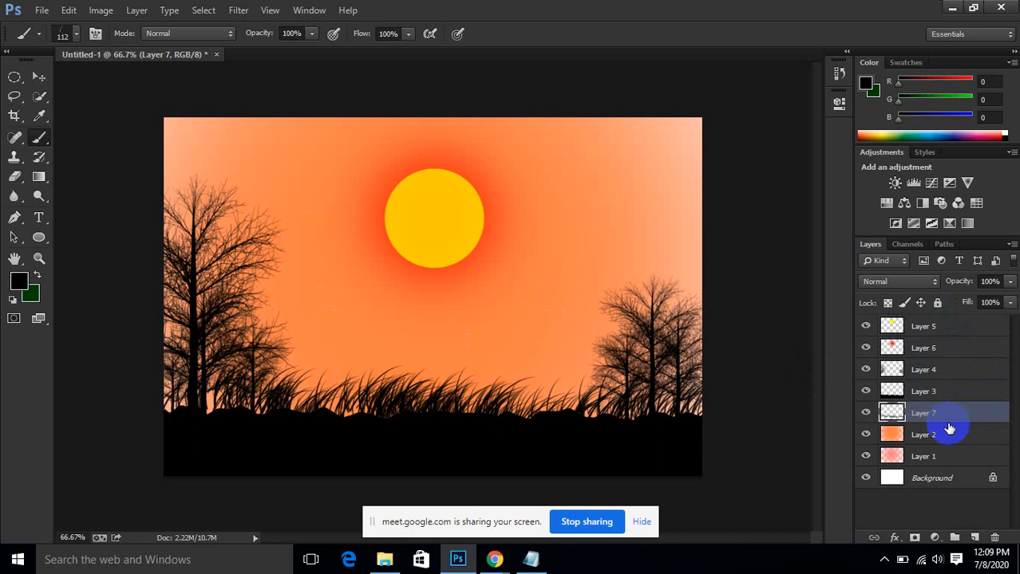
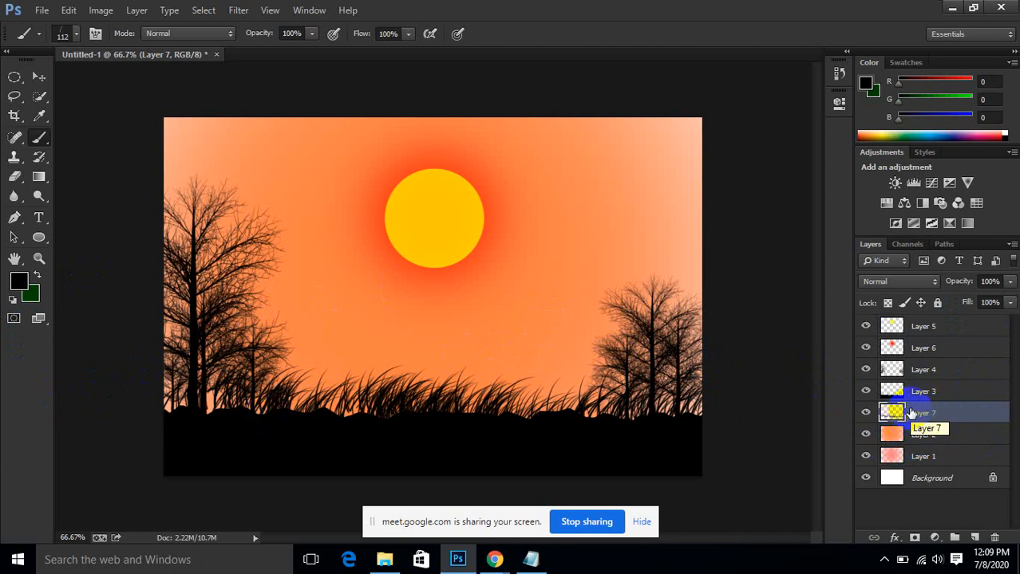
key("ctrl+t")
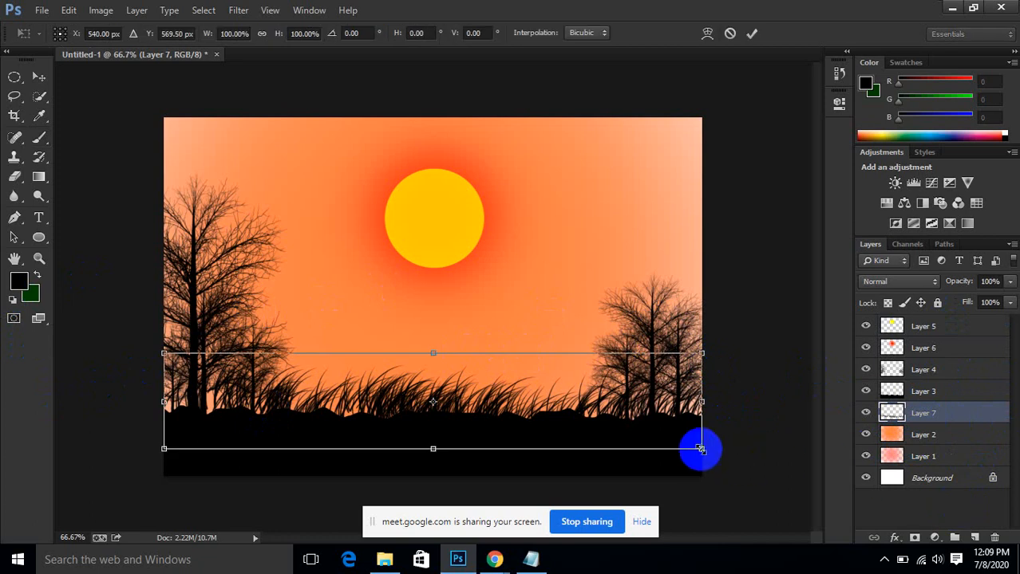
left_click_drag(698, 449, 716, 454)
left_click_drag(399, 386, 398, 392)
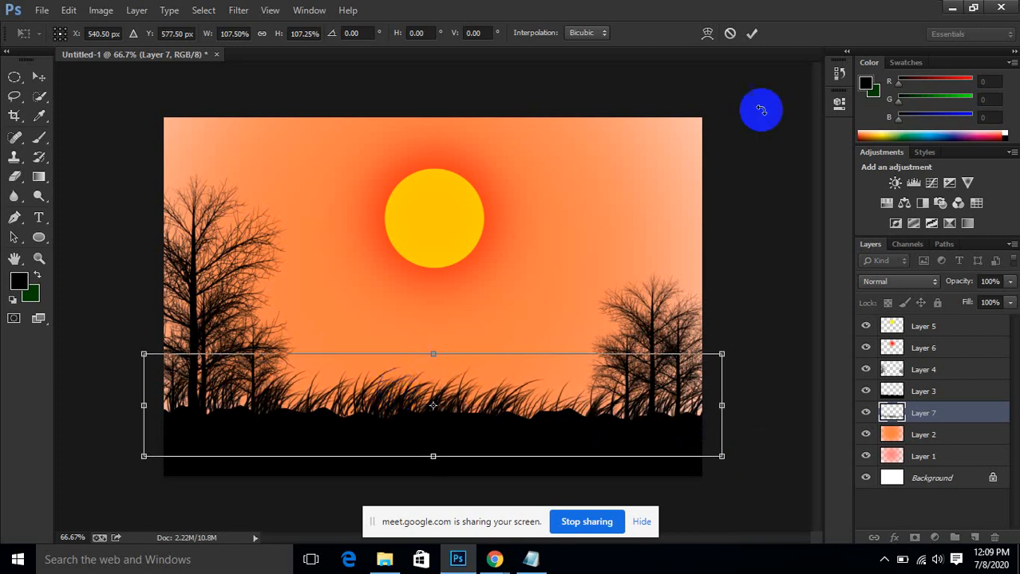
left_click(748, 38)
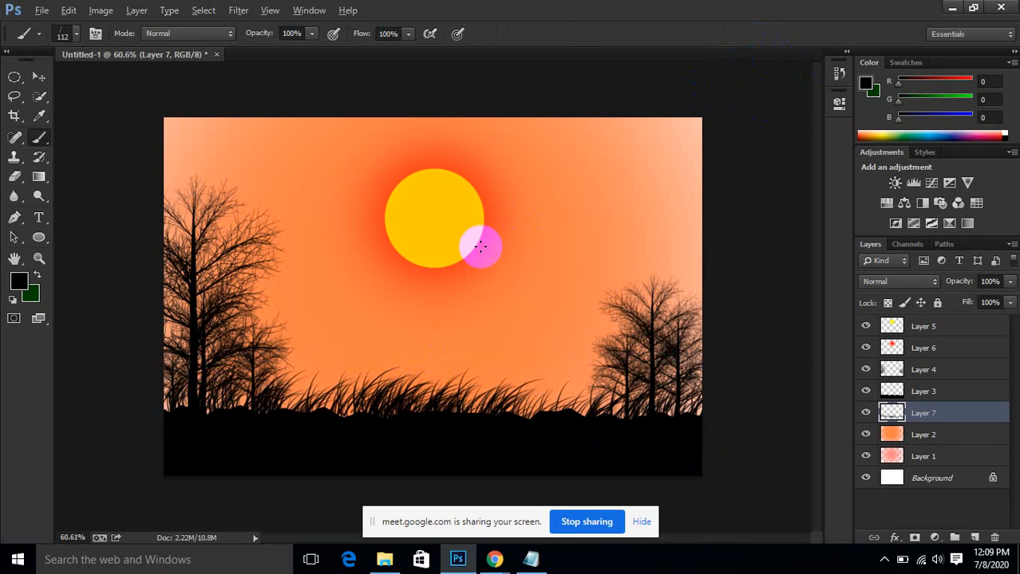
scroll(481, 246, "down", 1)
scroll(486, 242, "up", 1)
Step: Add a new layer above Layer 5 and append the secretlycivilian.dl.am_clouds_03 brush set to the current brushes
left_click(918, 325)
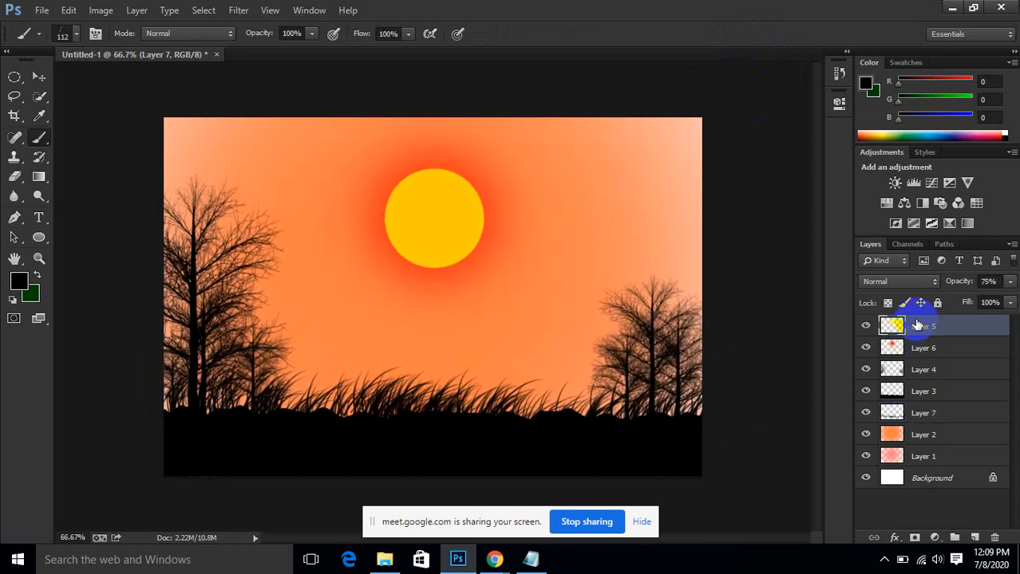
left_click(975, 539)
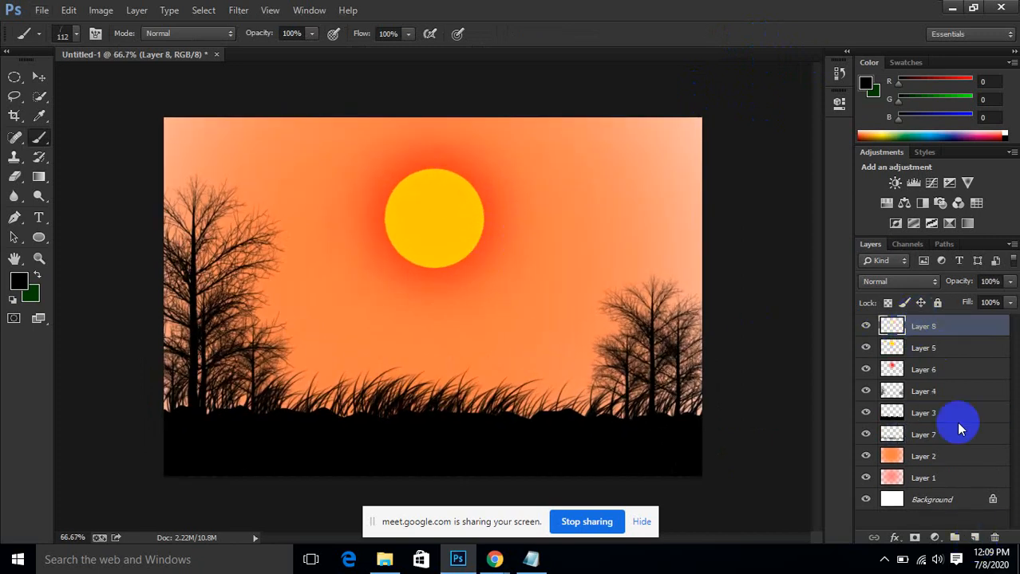
left_click(77, 35)
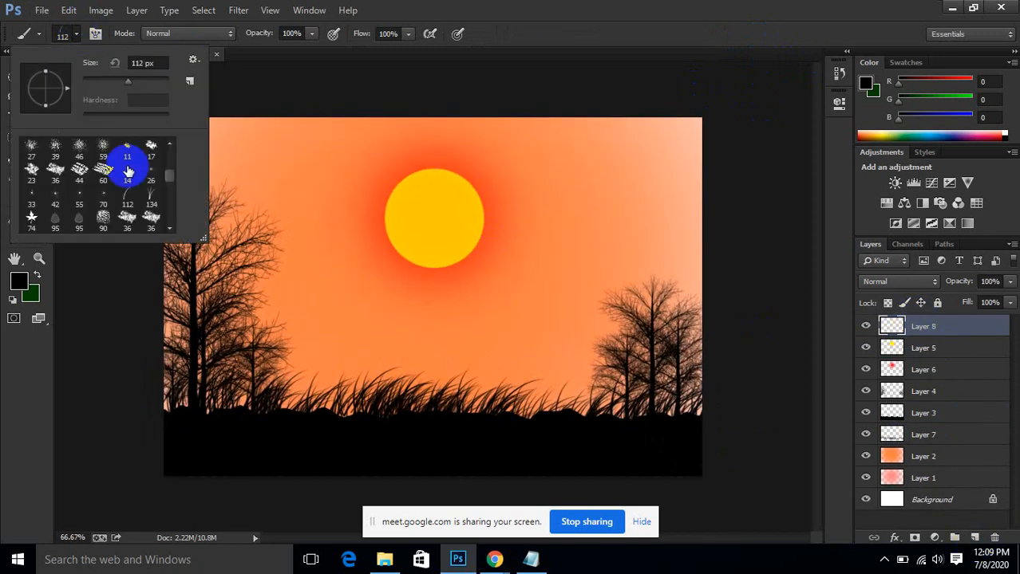
left_click(194, 61)
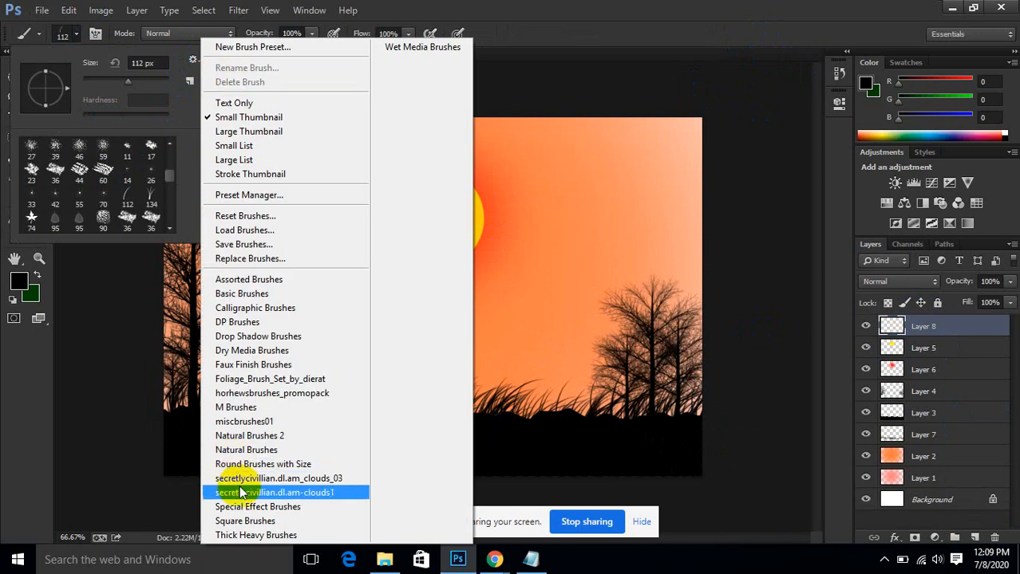
left_click(283, 478)
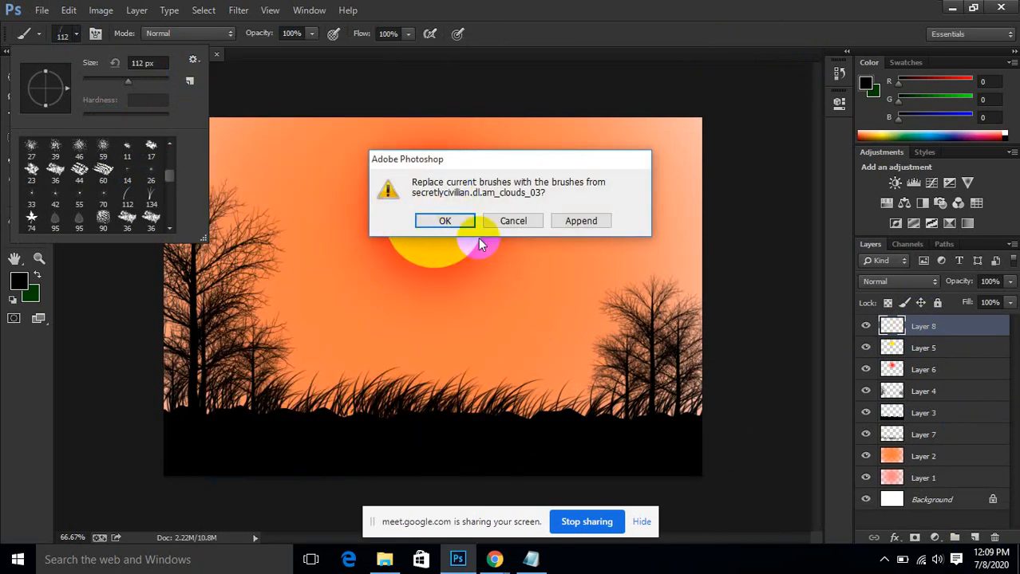
left_click(569, 224)
Step: Try stamping a black cloud over the sky with the 2491 px cloud brush and undo it
mouse_move(168, 182)
left_mouse_down()
mouse_move(170, 250)
mouse_move(166, 205)
mouse_move(168, 227)
left_mouse_up()
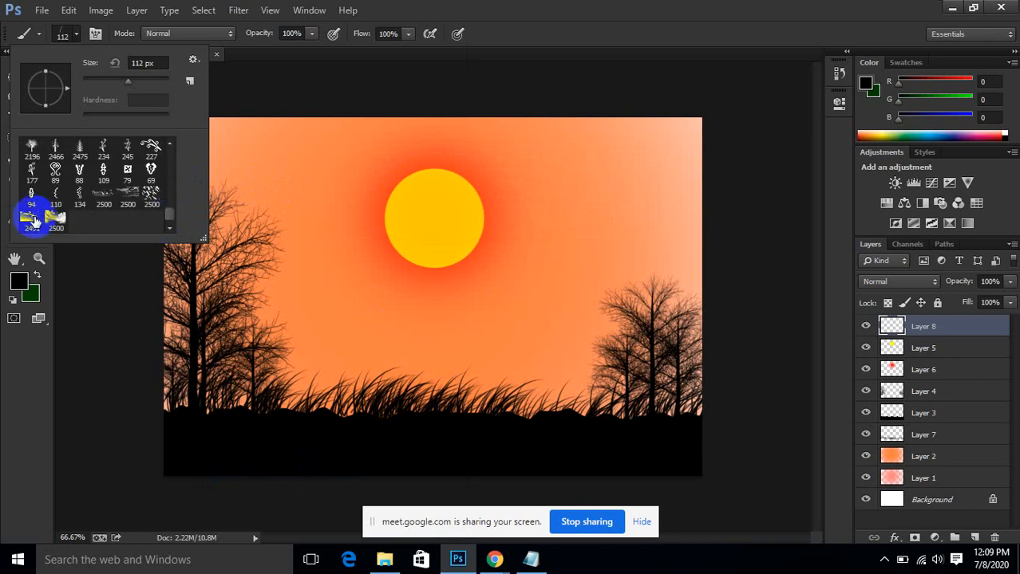
left_click(262, 153)
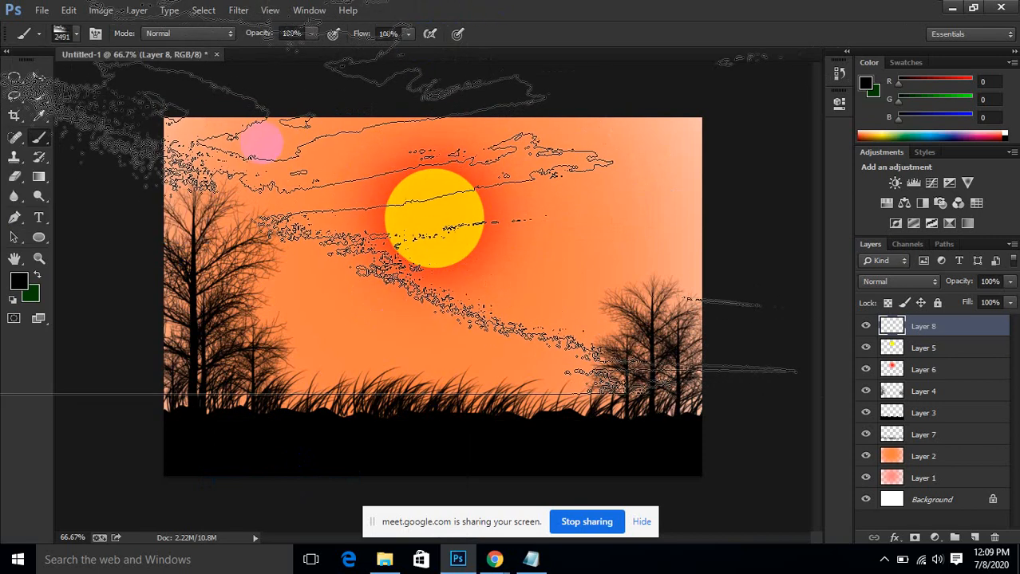
left_click(444, 243)
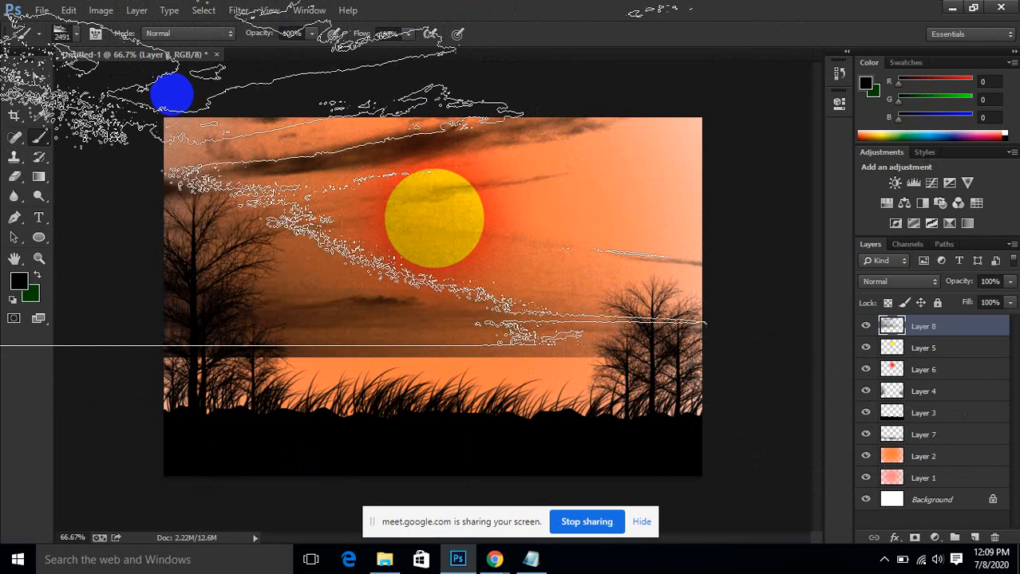
key("ctrl+z")
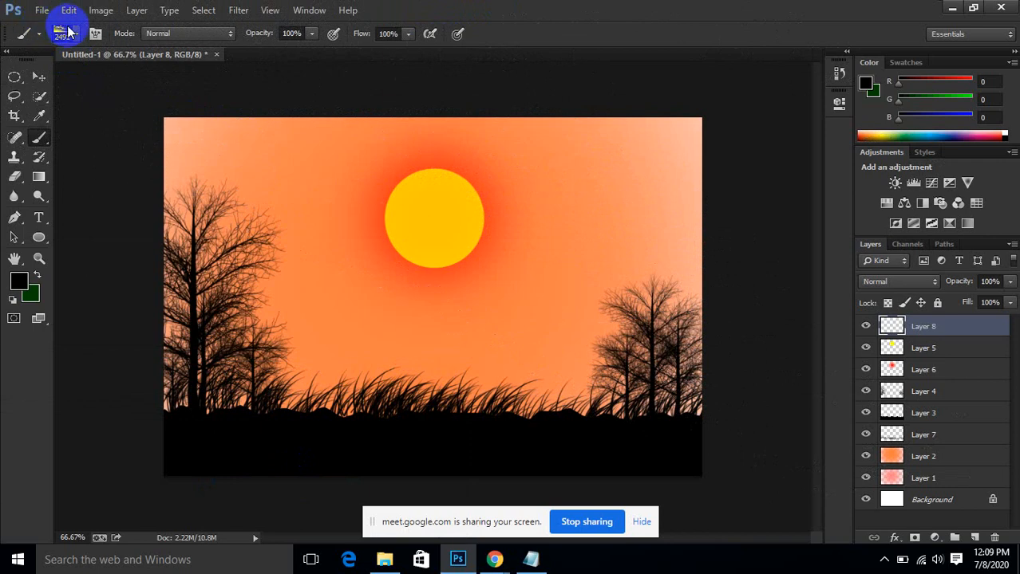
left_click(70, 32)
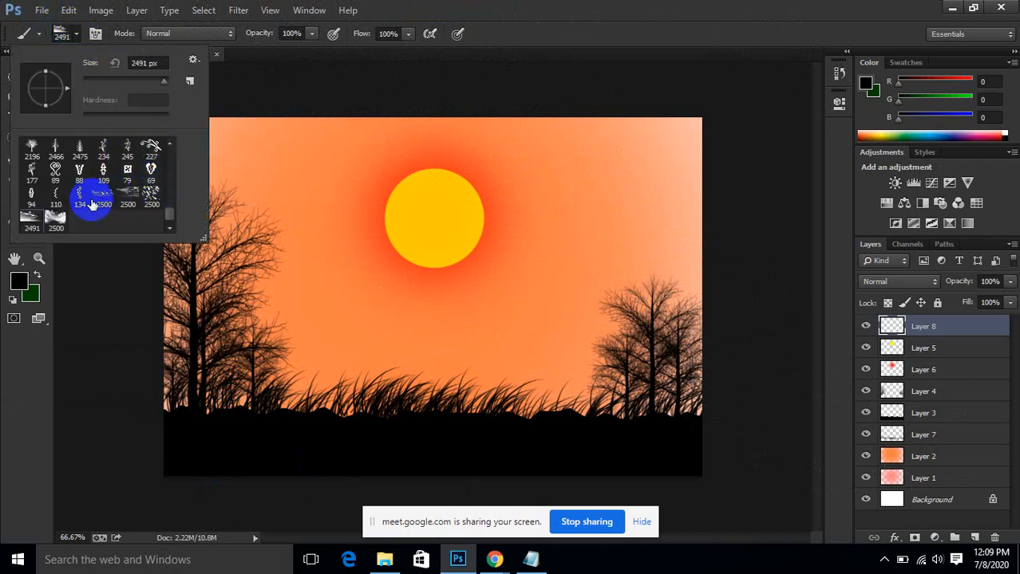
left_click(478, 7)
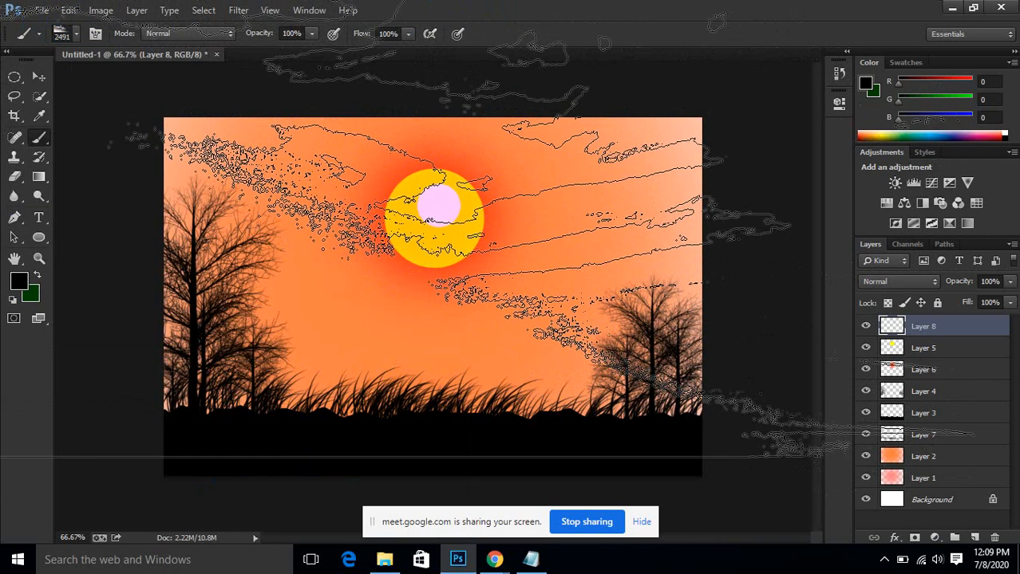
mouse_move(437, 206)
left_mouse_down()
mouse_move(351, 219)
mouse_move(271, 177)
mouse_move(264, 154)
mouse_move(278, 155)
left_mouse_up()
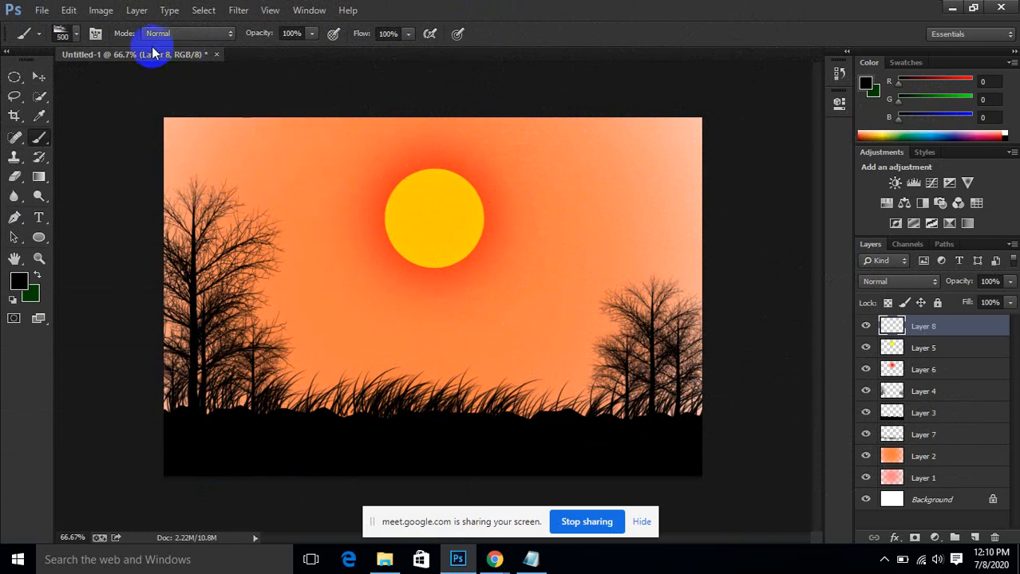
Step: Choose the first 2500 px cloud brush of the new set and reduce its size to 600 px
left_click(80, 34)
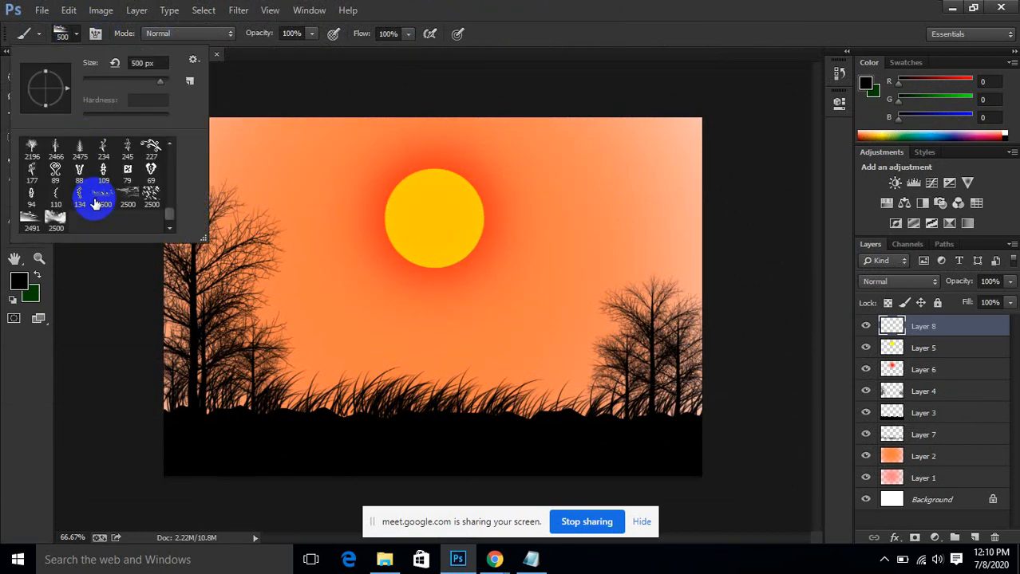
left_click(98, 203)
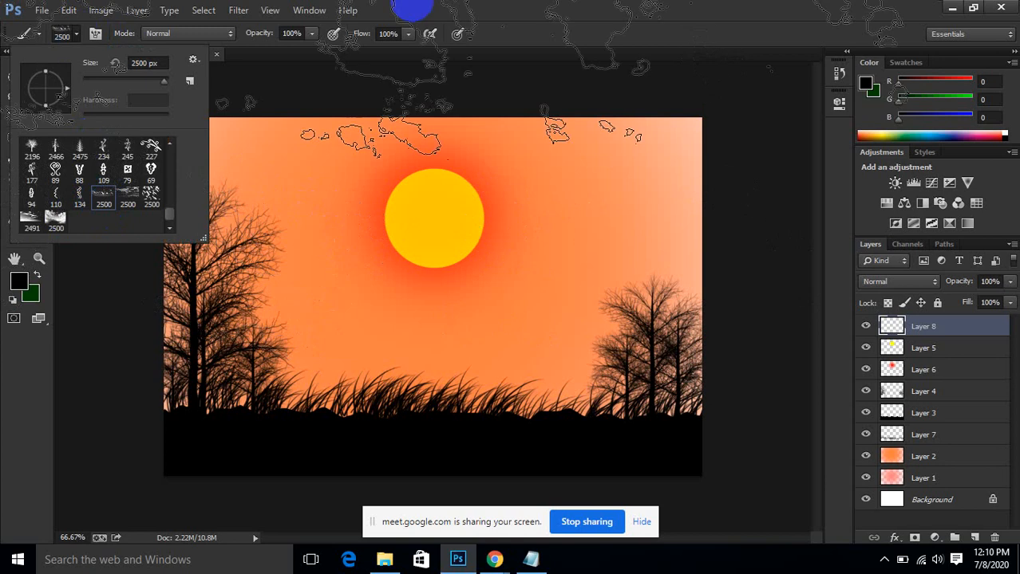
key("bracketleft")
key("bracketleft")
key("bracketleft")
key("bracketleft")
key("bracketleft")
key("bracketleft")
key("bracketleft")
key("bracketleft")
key("bracketleft")
key("bracketleft")
key("bracketleft")
key("bracketleft")
key("bracketleft")
key("bracketleft")
key("bracketleft")
key("bracketleft")
key("bracketleft")
key("bracketleft")
key("bracketleft")
key("bracketleft")
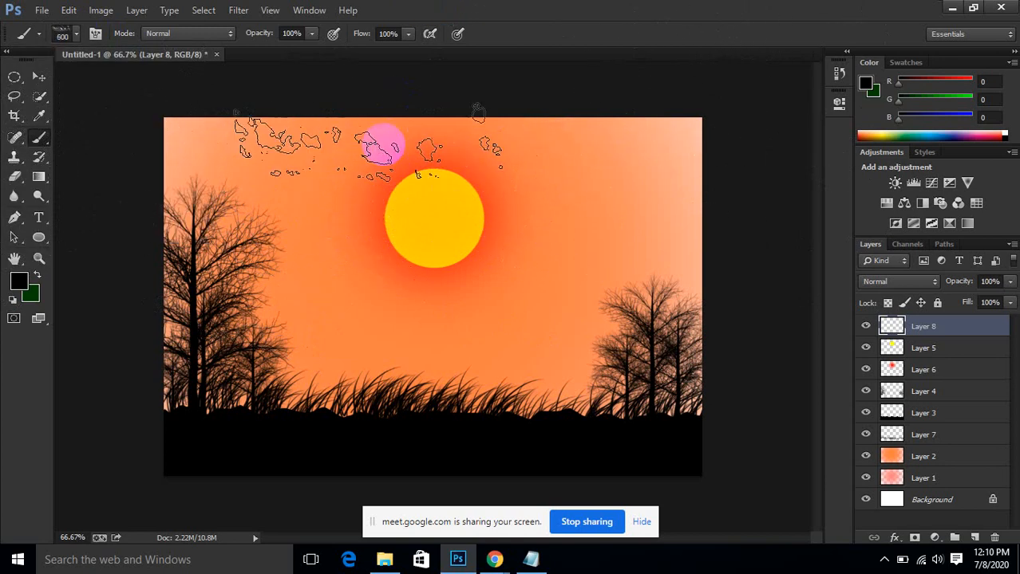
Step: Set the foreground color to white and stamp clouds along the top of the sky with the brush at 500 px
left_click(16, 281)
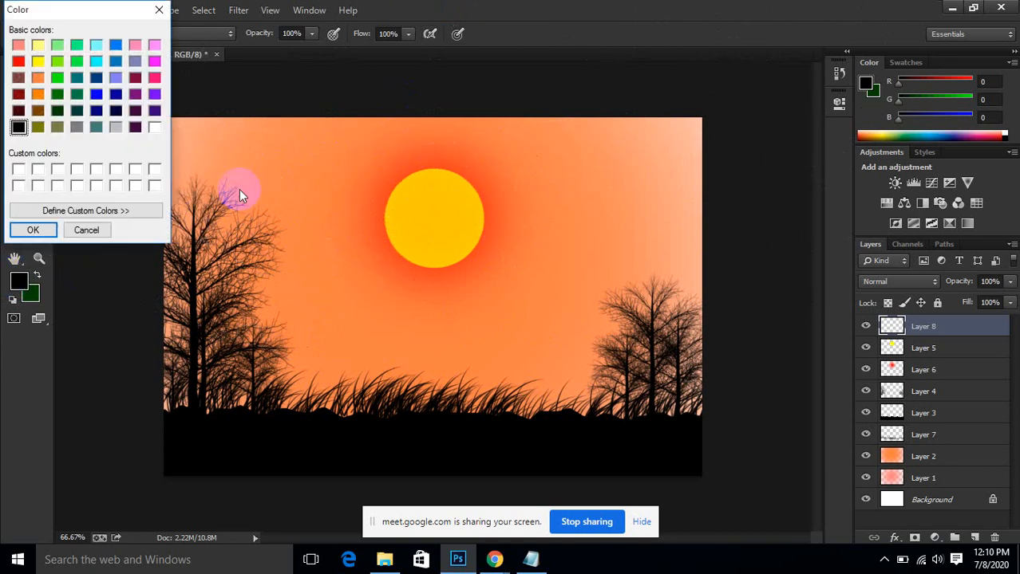
left_click(33, 231)
left_click(271, 132)
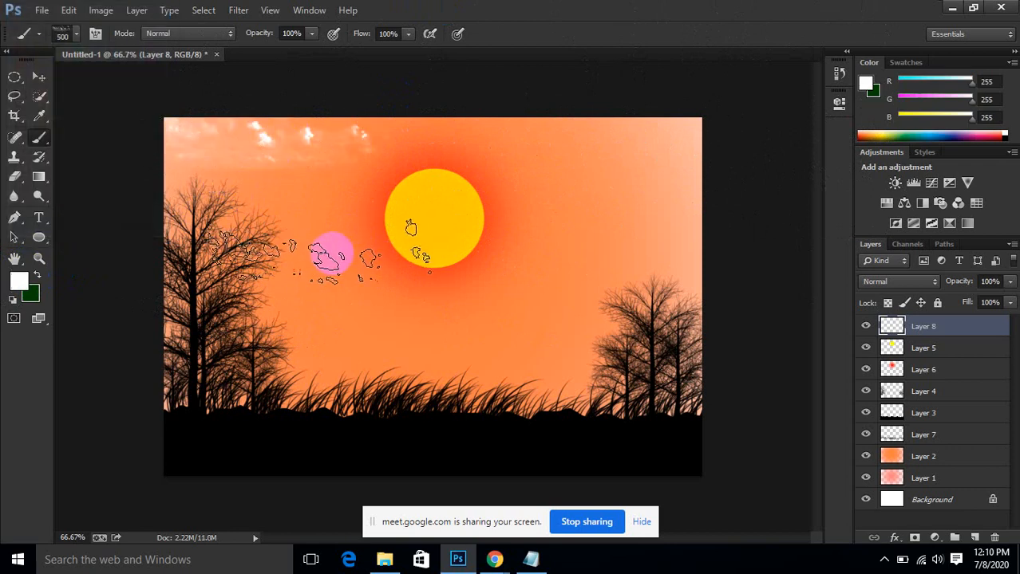
key("bracketright")
left_click(522, 126)
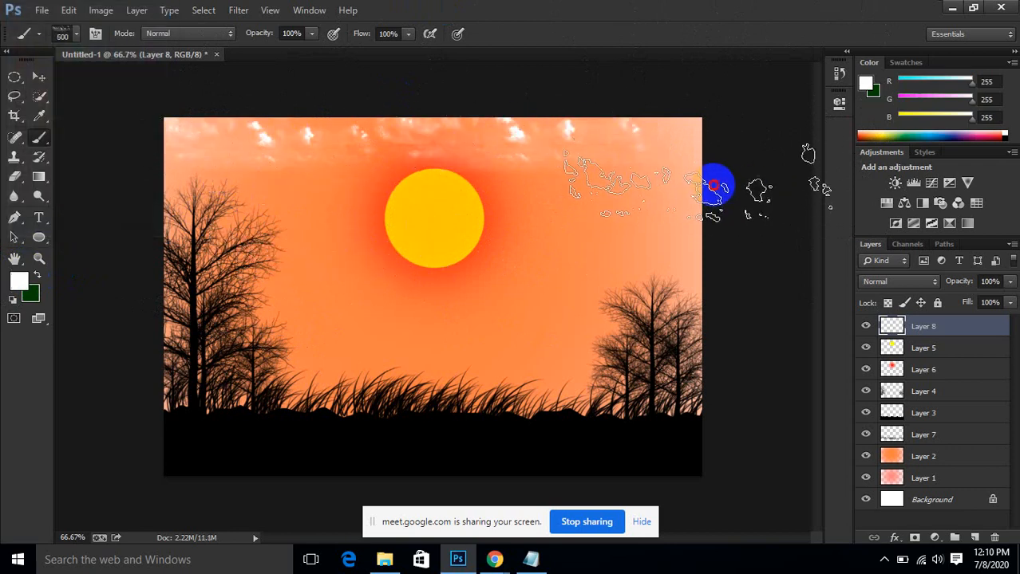
left_click(717, 182)
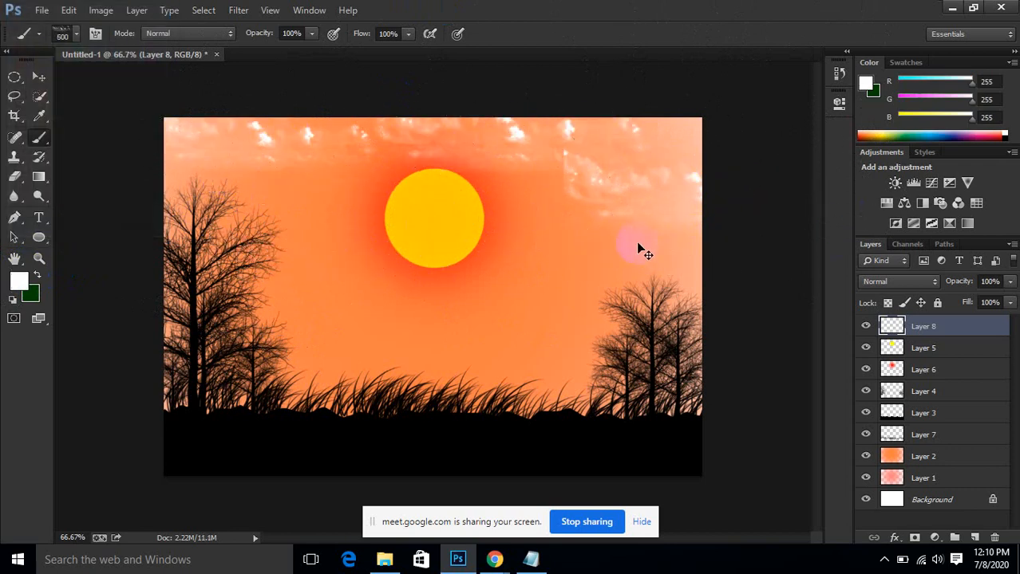
key("ctrl+z")
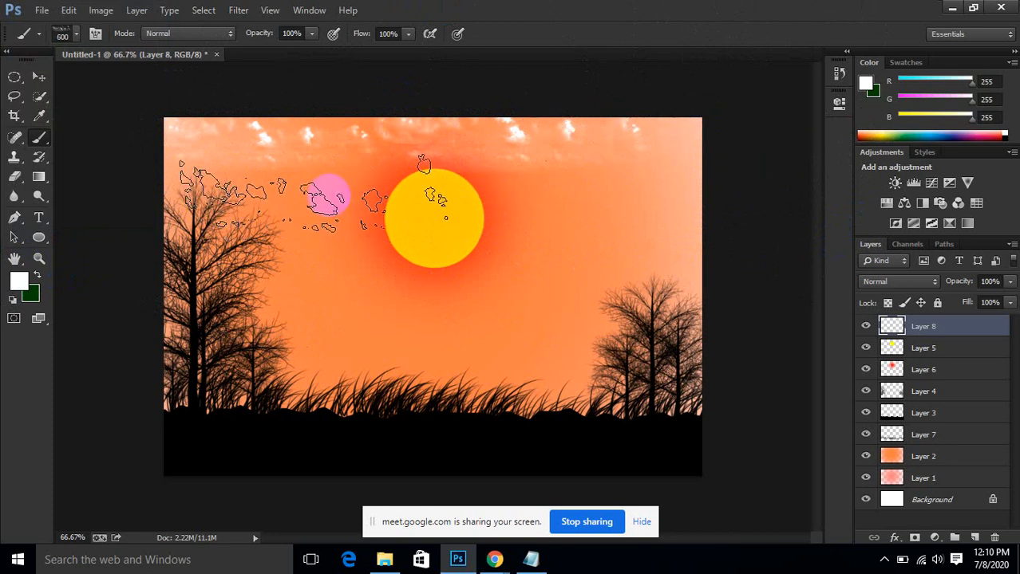
Step: Stamp a second row of white clouds on both sides of the sun, enlarging the cloud brush to 600 px
key("bracketleft")
key("bracketleft")
key("bracketleft")
key("bracketleft")
key("bracketleft")
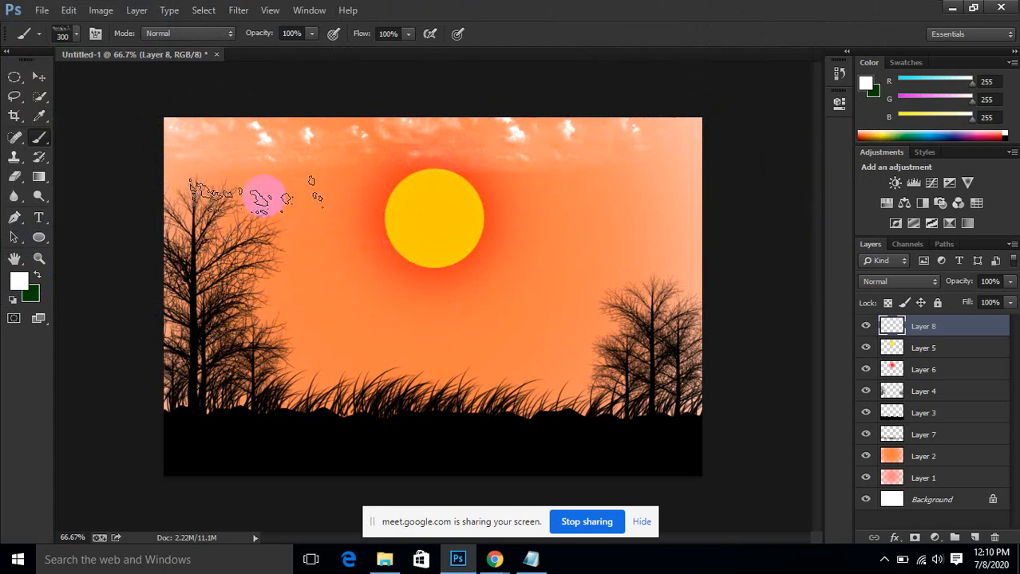
key("bracketright")
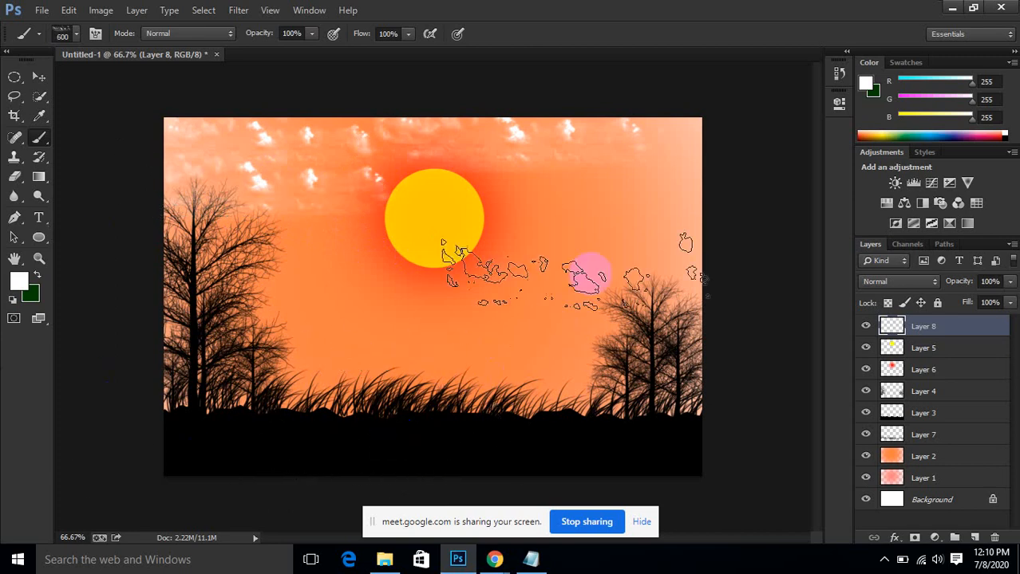
left_click(718, 201)
key("ctrl+z")
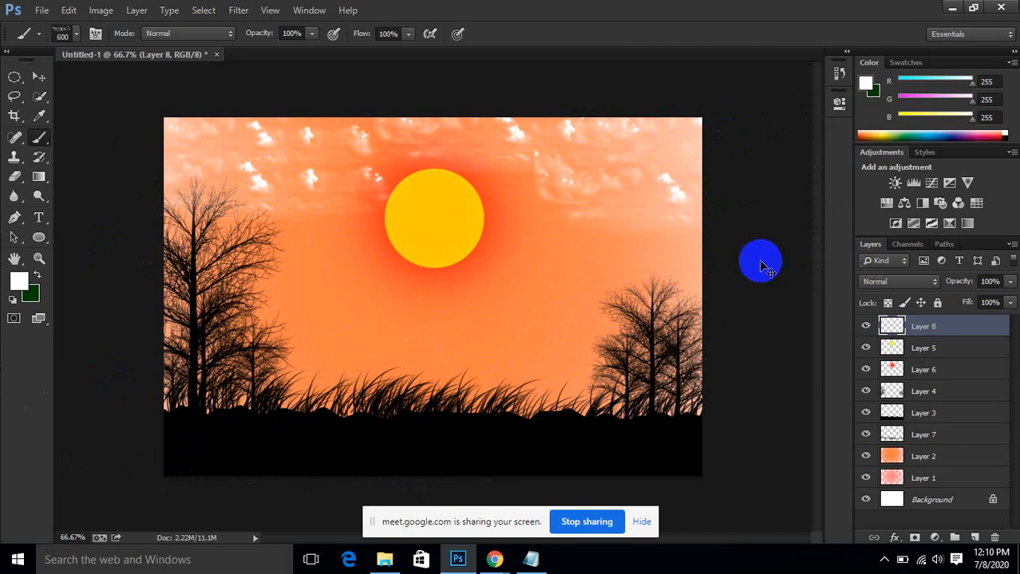
left_click(755, 169)
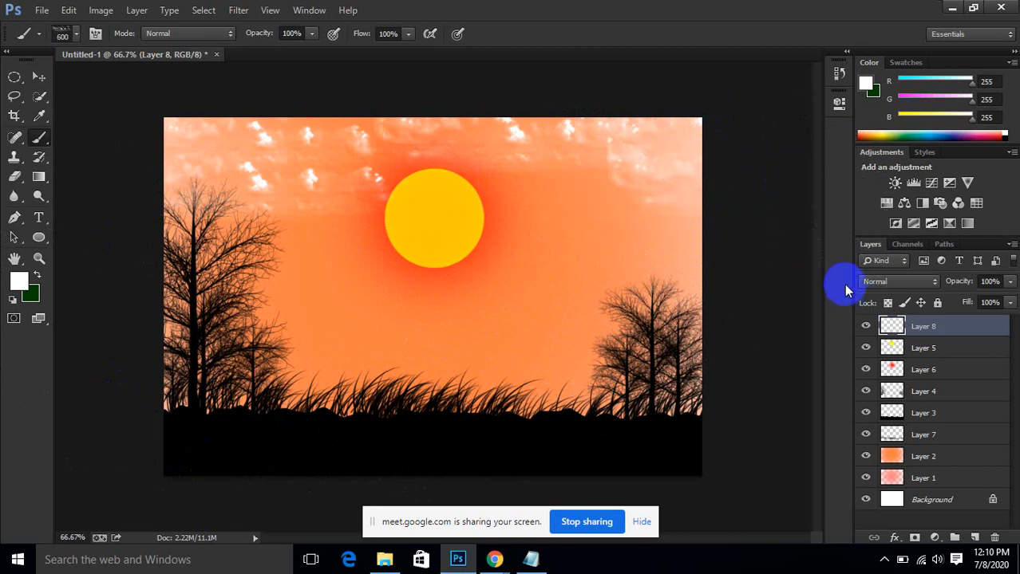
Step: Set Layer 8's opacity to 60% and add smaller white clouds below the sun with the brush at 300 px
mouse_move(971, 301)
left_mouse_down()
mouse_move(951, 302)
mouse_move(981, 301)
left_mouse_up()
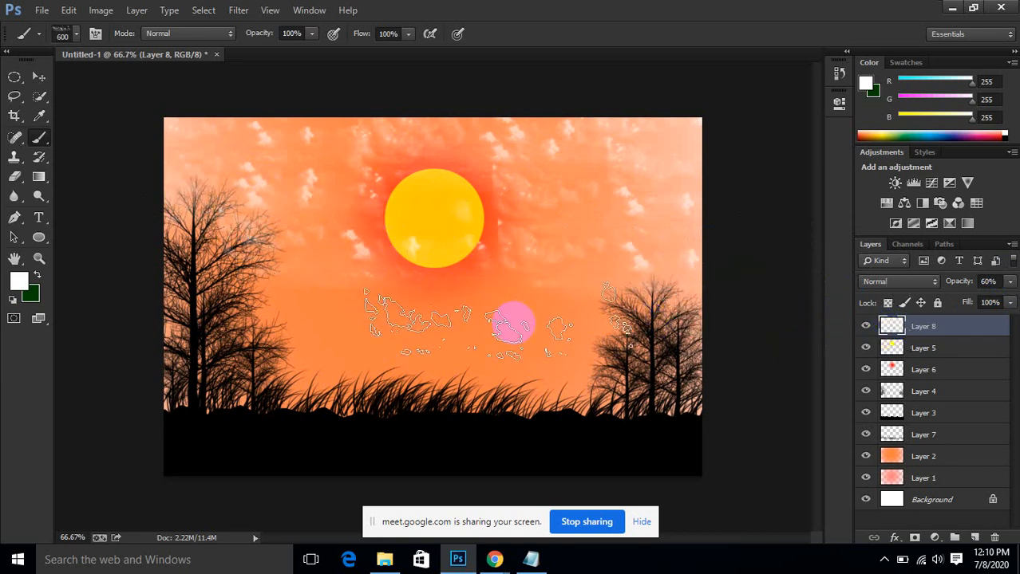
key("bracketleft")
key("bracketleft")
key("bracketleft")
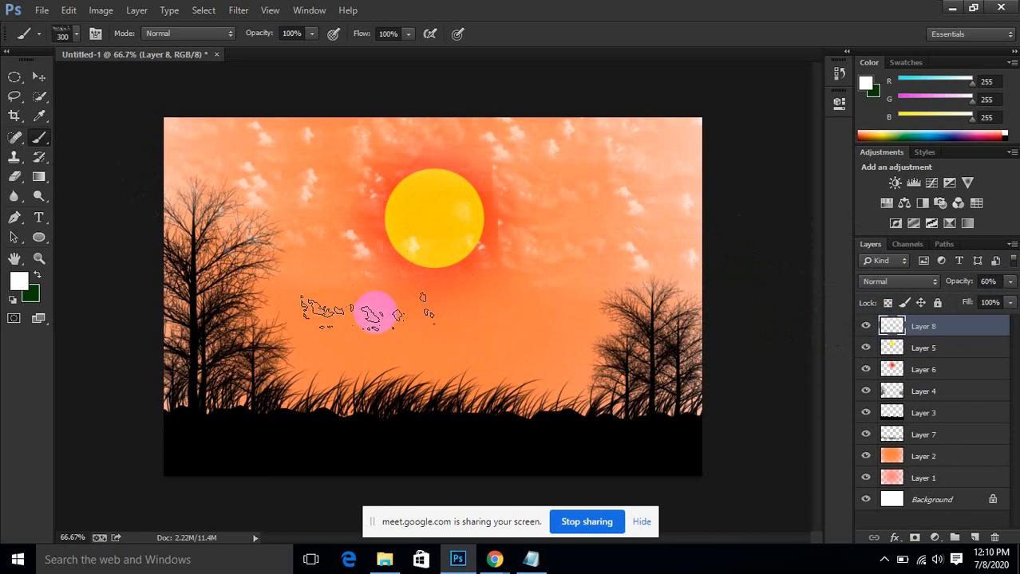
left_click_drag(357, 309, 523, 343)
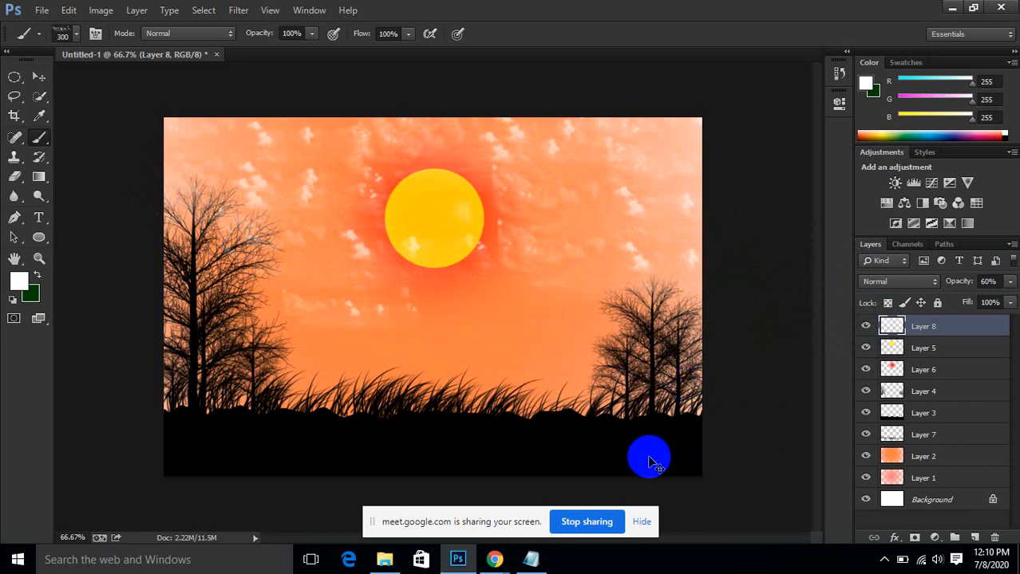
Step: Undo the latest white cloud stamps and the opacity change on Layer 8
key("ctrl+alt+z")
key("ctrl+alt+z")
key("ctrl+alt+z")
key("ctrl+alt+z")
key("ctrl+alt+z")
key("ctrl+alt+z")
key("ctrl+alt+z")
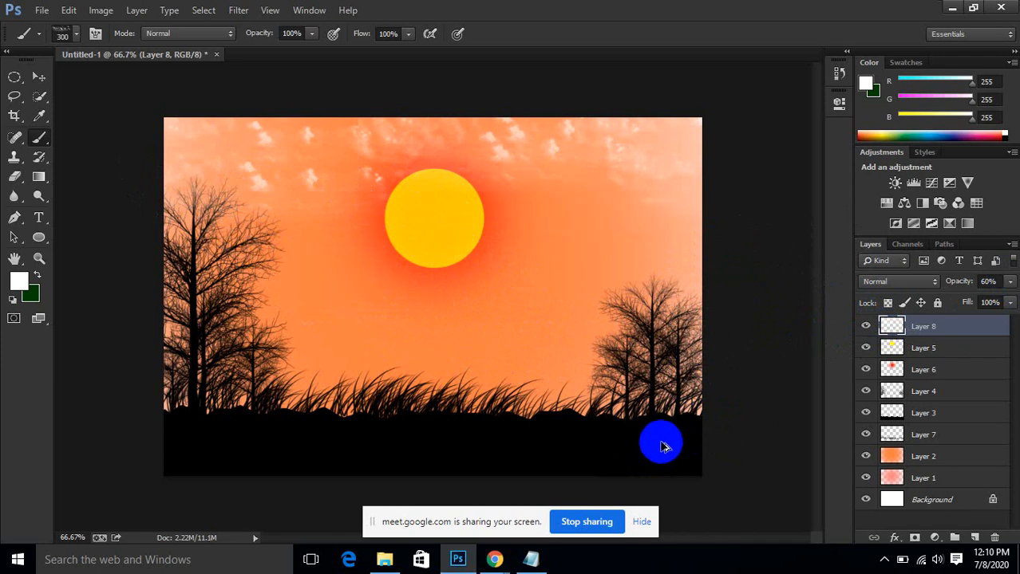
key("ctrl+alt+z")
key("ctrl+alt+z")
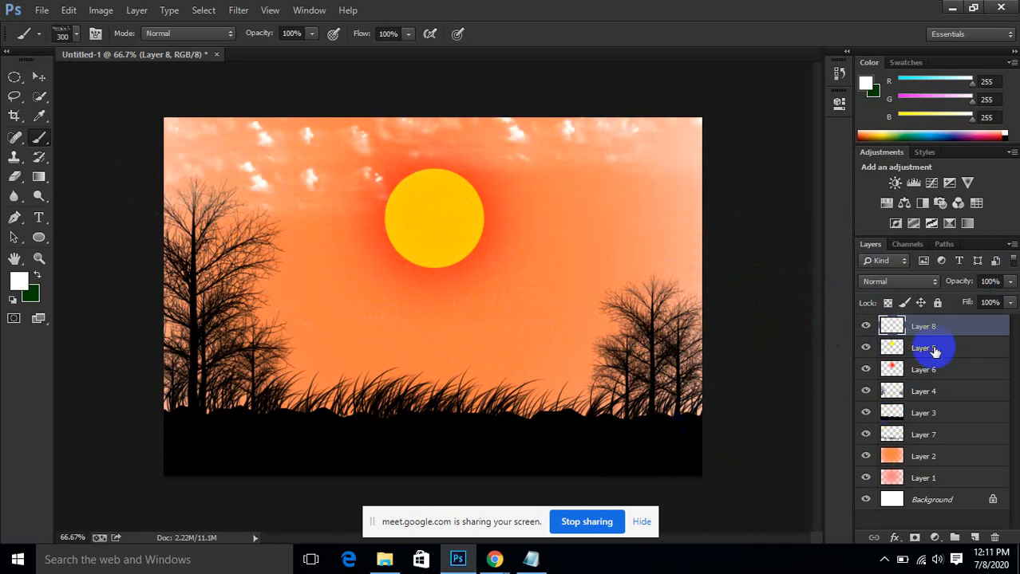
Step: Replace the white cloud layer with a new blank layer above Layer 5 and set the foreground color to black
left_click_drag(953, 338, 994, 537)
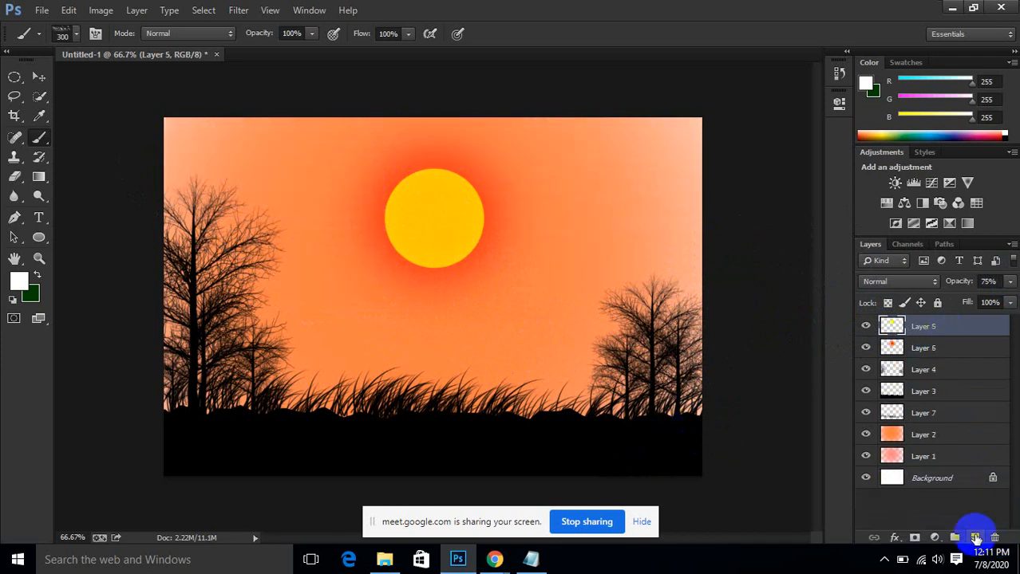
left_click(974, 537)
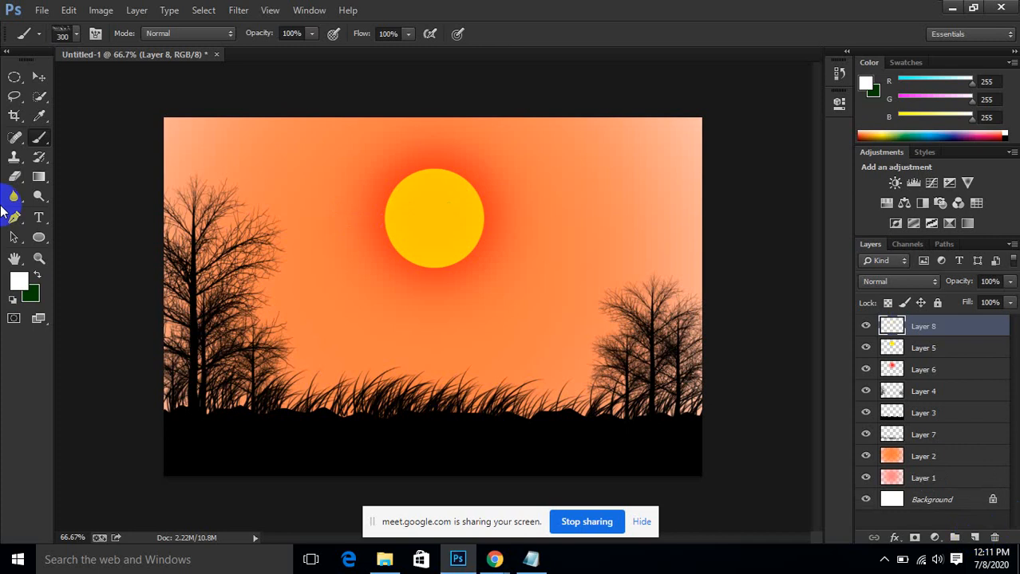
left_click(19, 280)
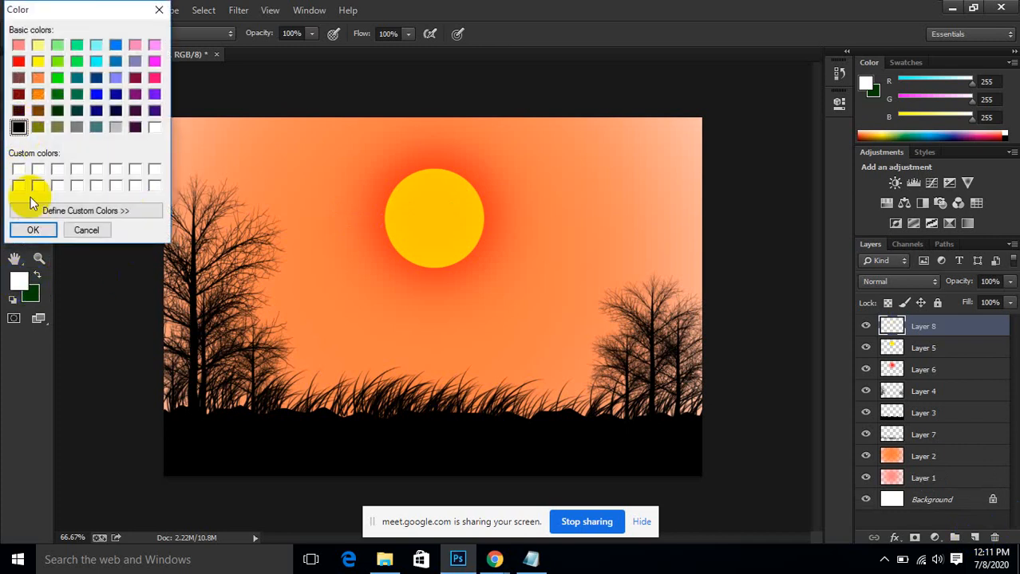
left_click(33, 229)
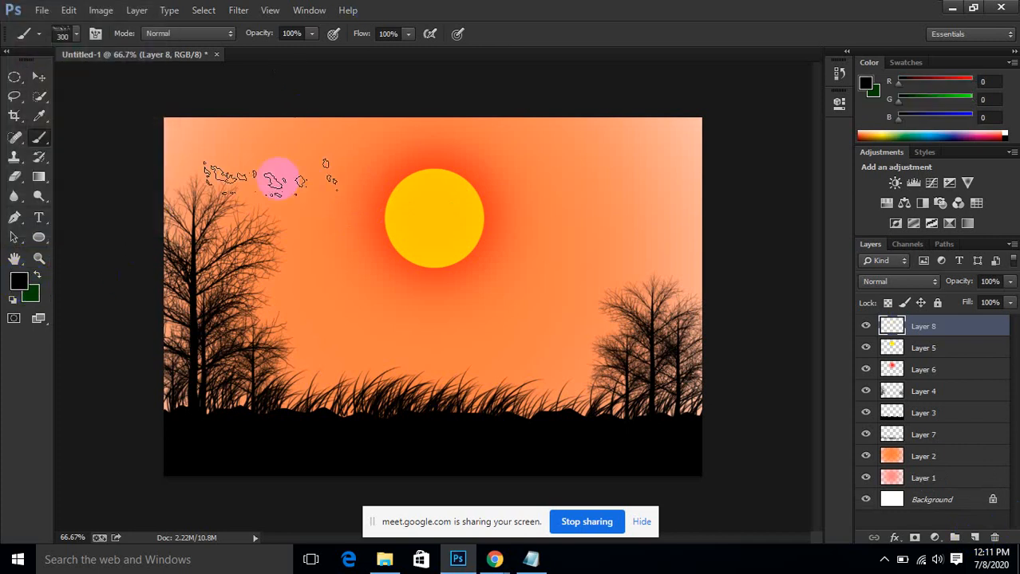
Step: Try stamping a black cloud above the large trees with the brush at 500 px and undo it
key("bracketright")
key("bracketright")
left_click(281, 154)
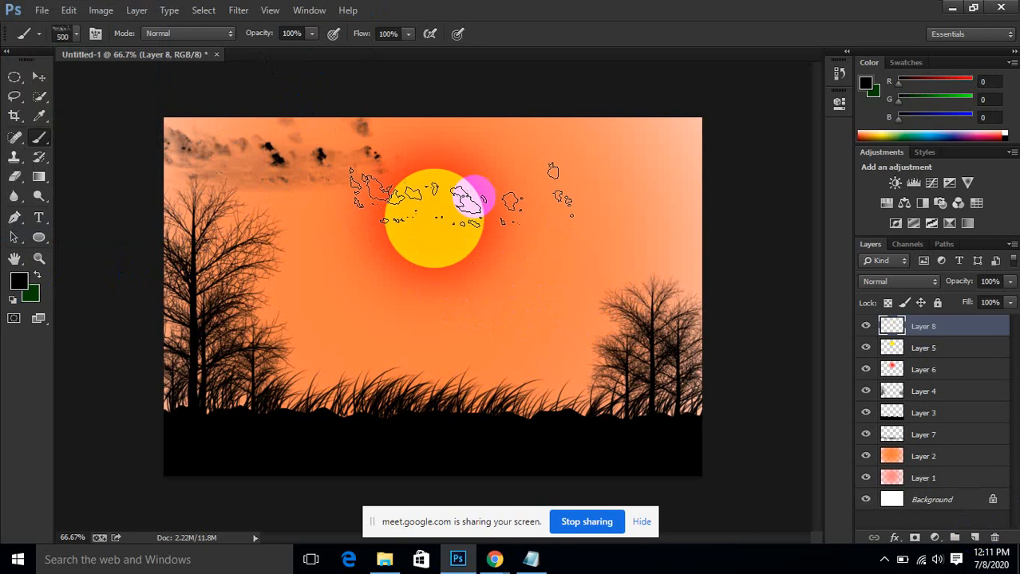
key("ctrl+z")
Step: Enlarge the cloud brush to 800 px
key("bracketright")
key("bracketright")
key("bracketright")
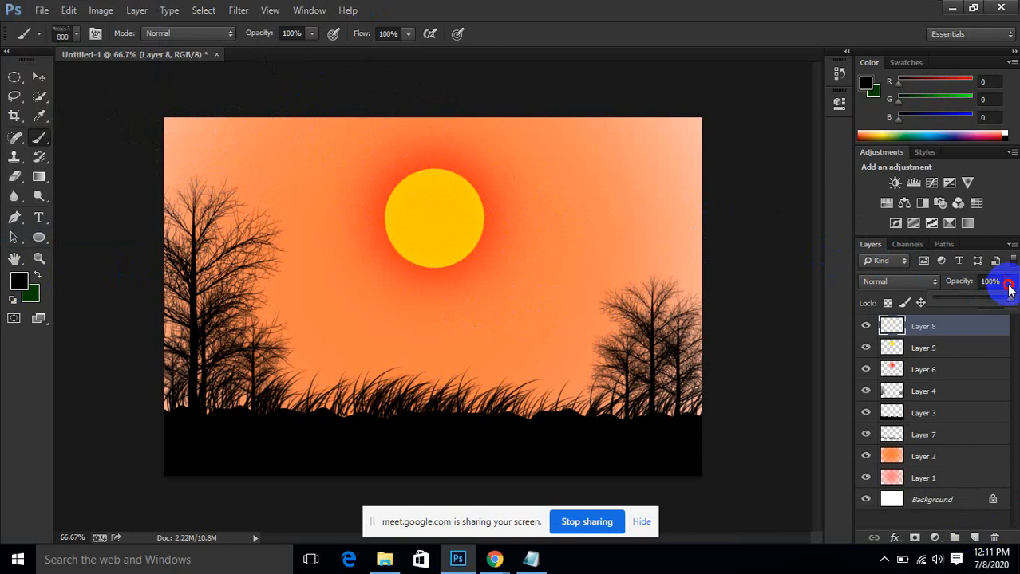
Step: Lower Layer 8's opacity to 24% and stamp black clouds along the upper sky, undoing a misplaced stamp
left_click_drag(953, 302, 952, 302)
left_click(283, 144)
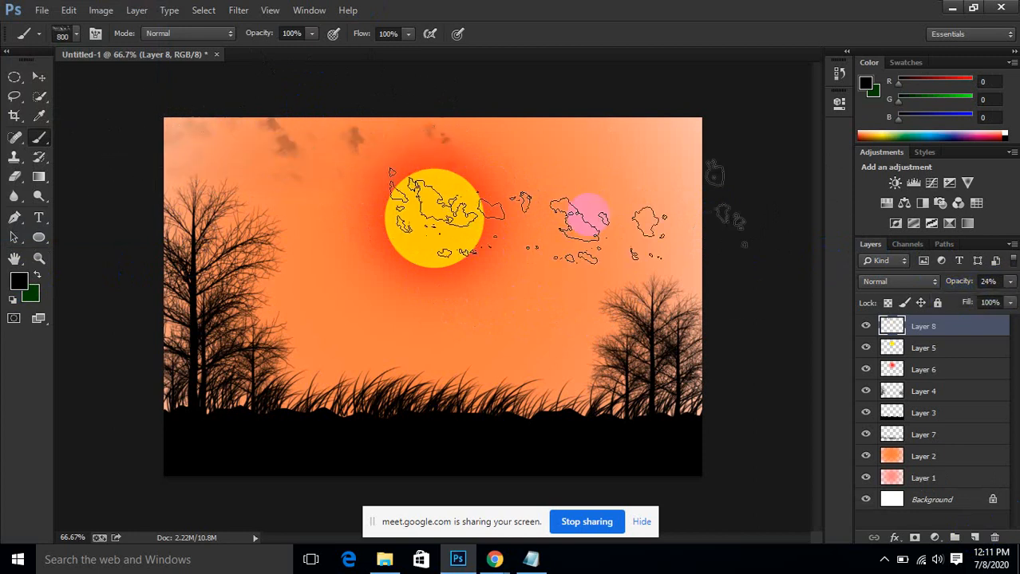
left_click(635, 153)
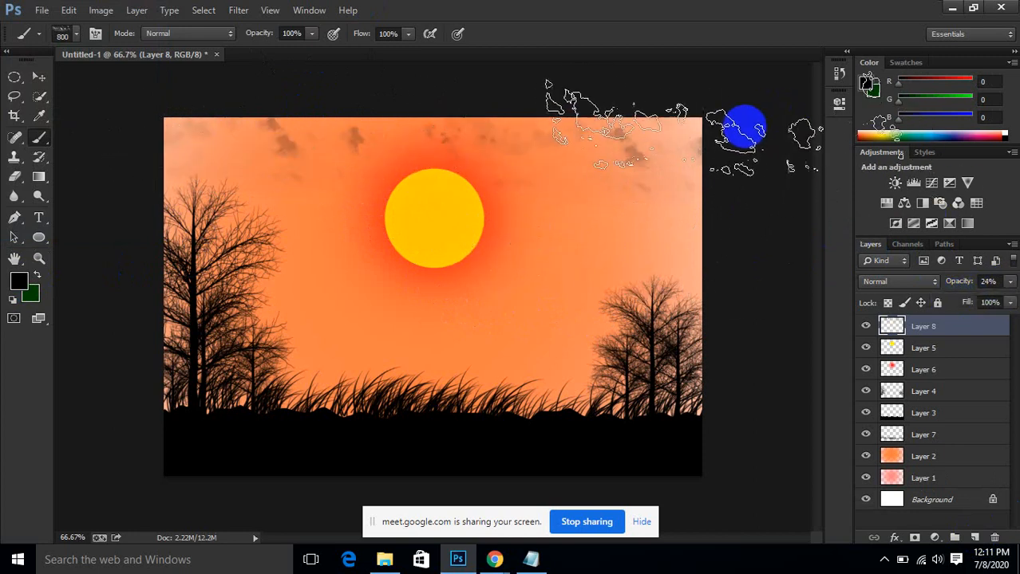
left_click(722, 167)
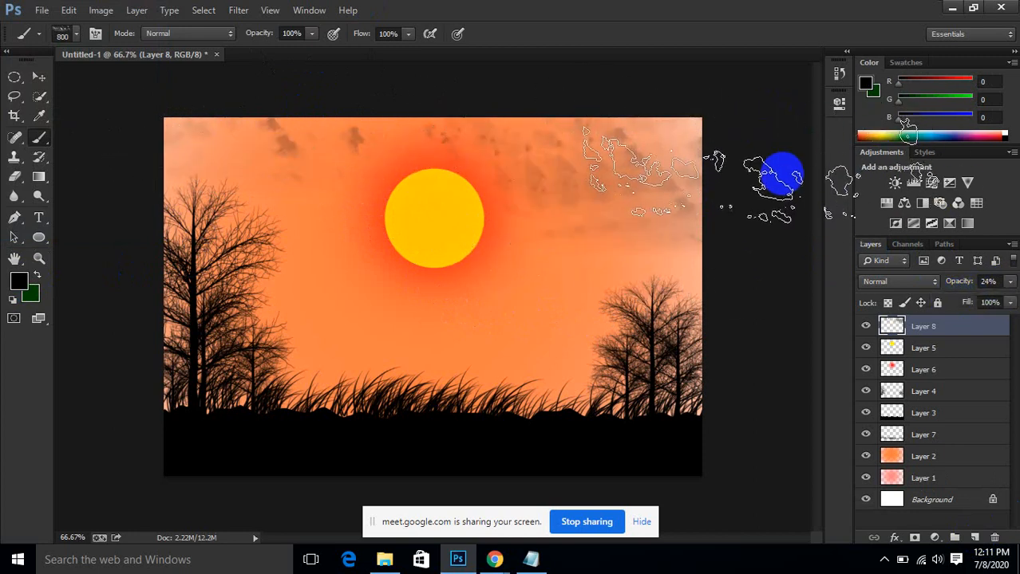
key("ctrl+z")
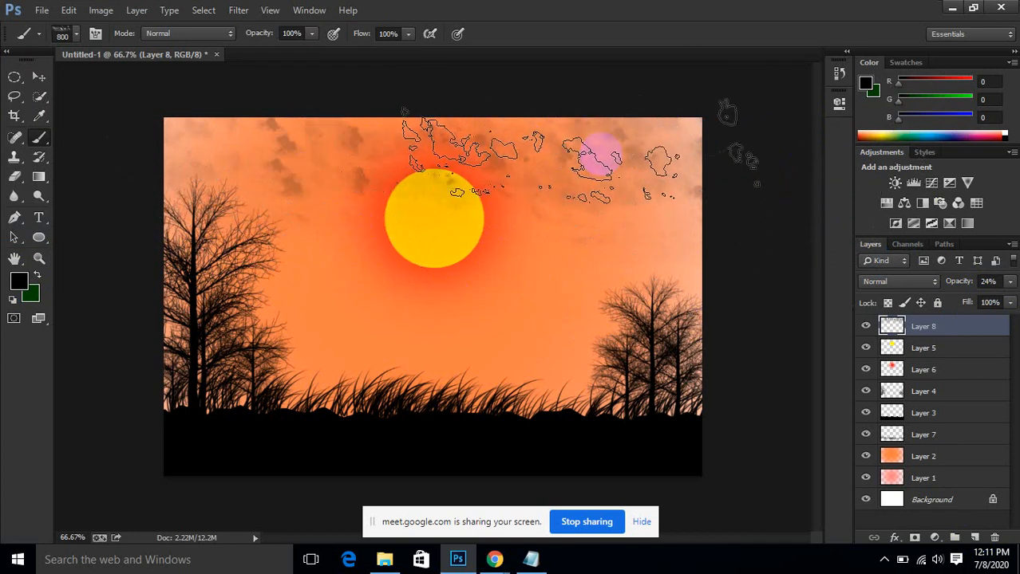
Step: Stamp more faint black clouds above the large trees, across the sun and over the small trees, and undo the last stamp
left_click(164, 142)
left_click(249, 221)
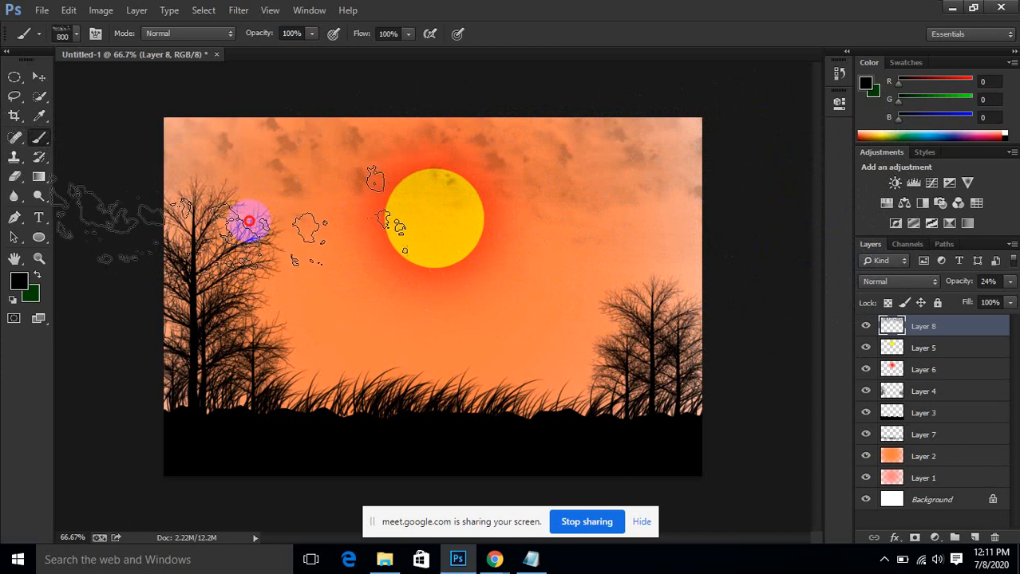
left_click(701, 229)
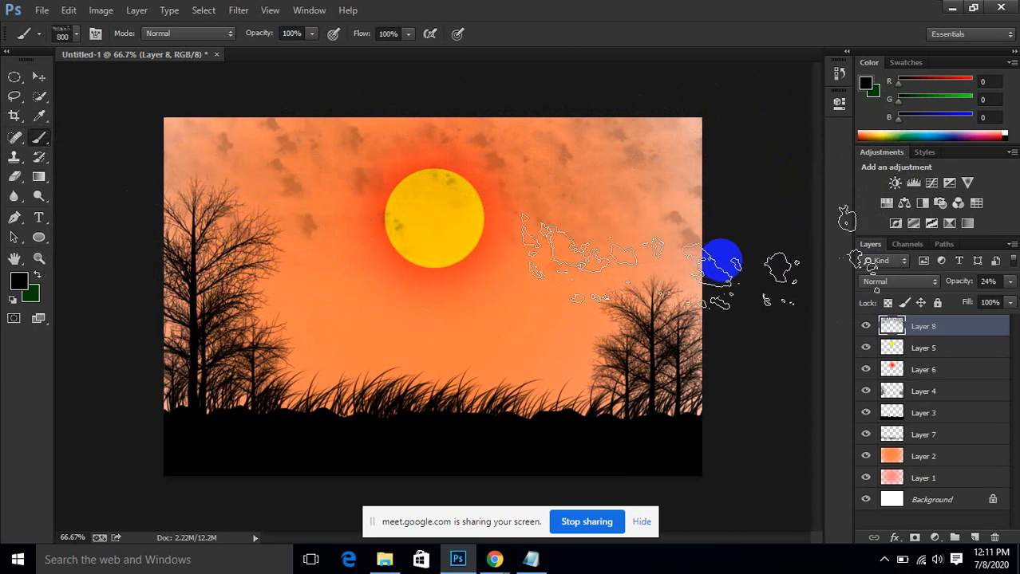
mouse_move(479, 260)
left_mouse_down()
mouse_move(371, 273)
mouse_move(240, 182)
mouse_move(199, 177)
left_mouse_up()
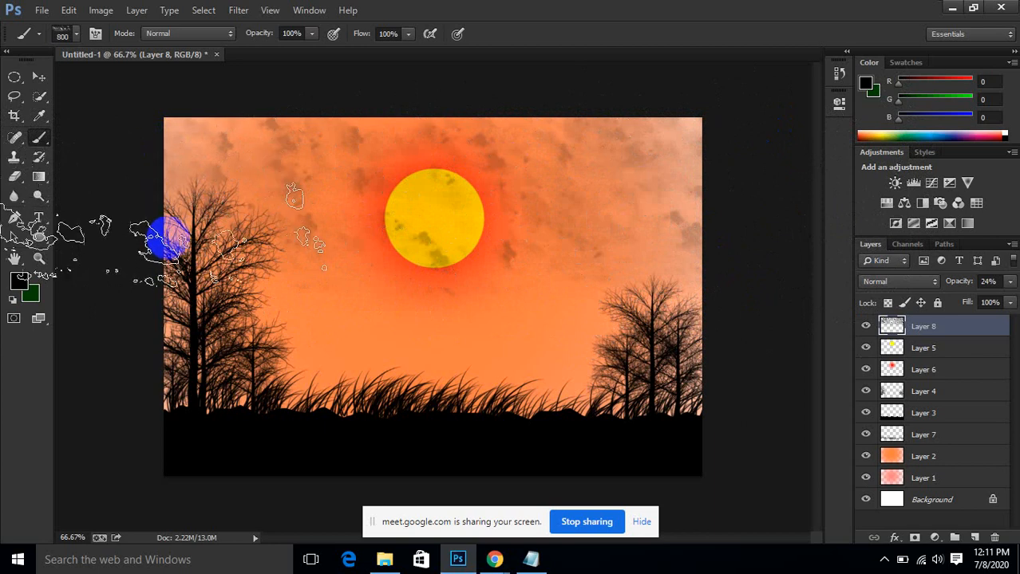
key("ctrl+z")
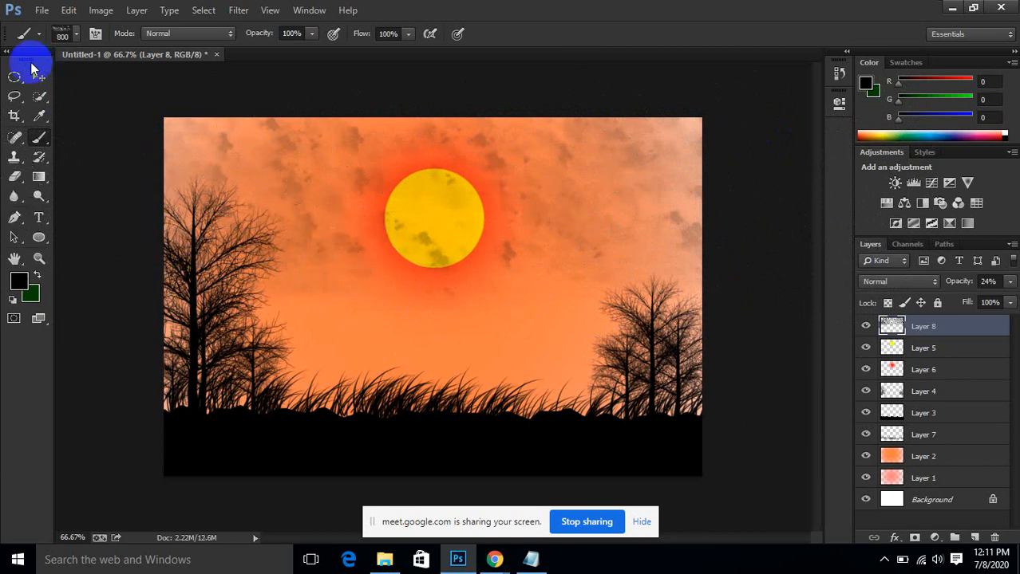
left_click(39, 76)
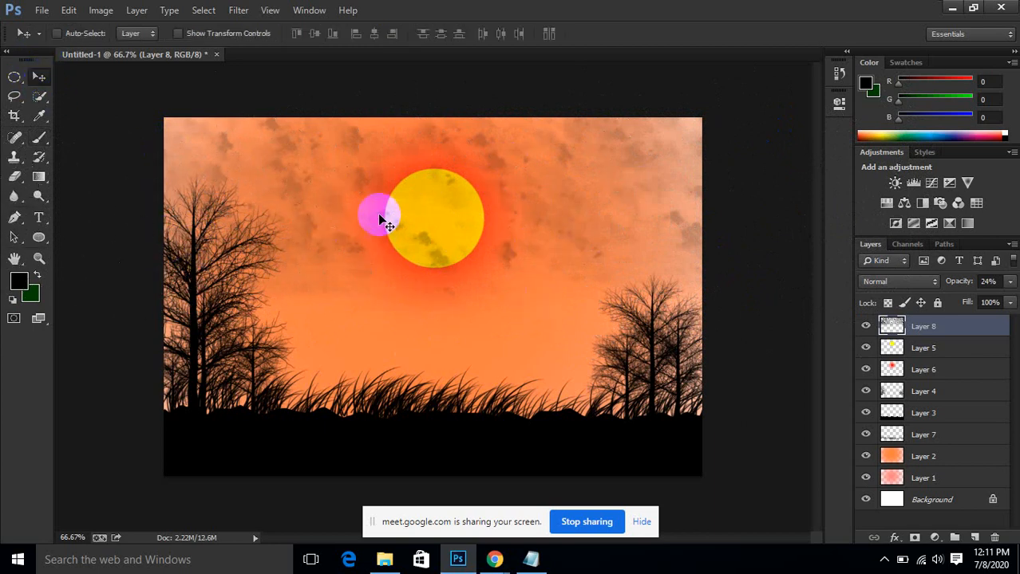
left_click_drag(429, 283, 523, 269)
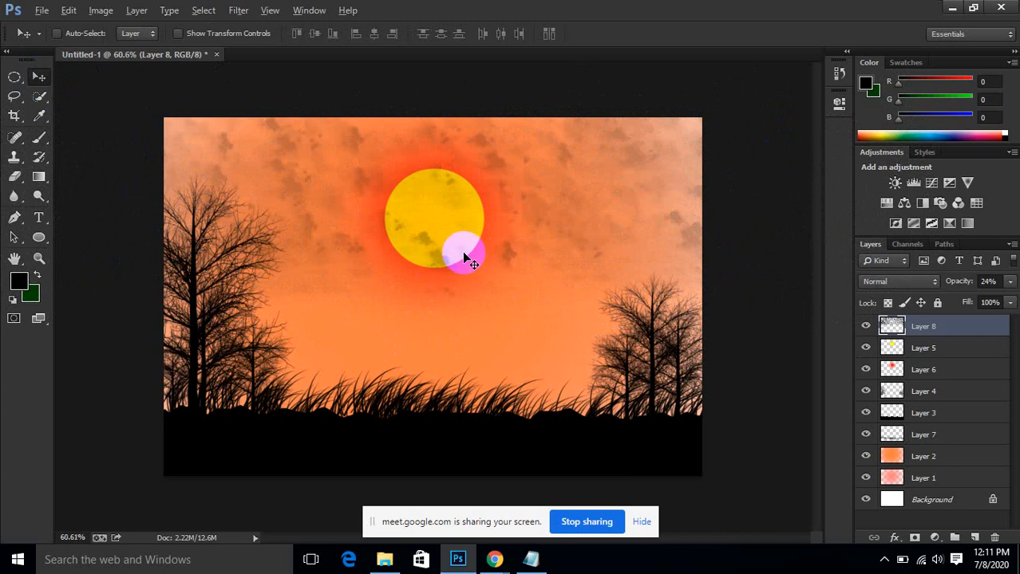
left_click_drag(463, 257, 366, 339)
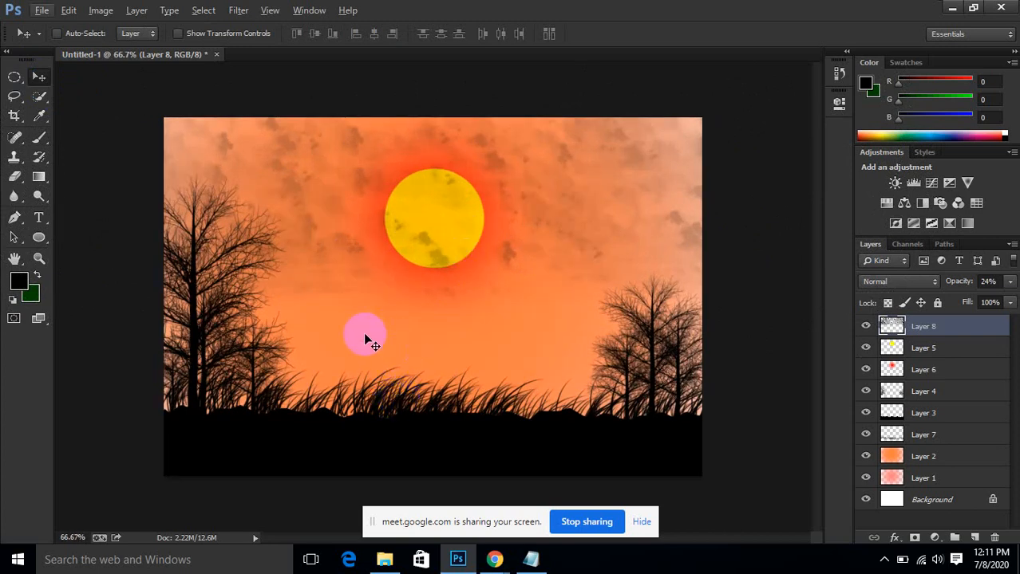
Step: Switch to Chrome and search Google in a new tab for "black and white couple", showing the image results
mouse_move(495, 560)
left_click(424, 447)
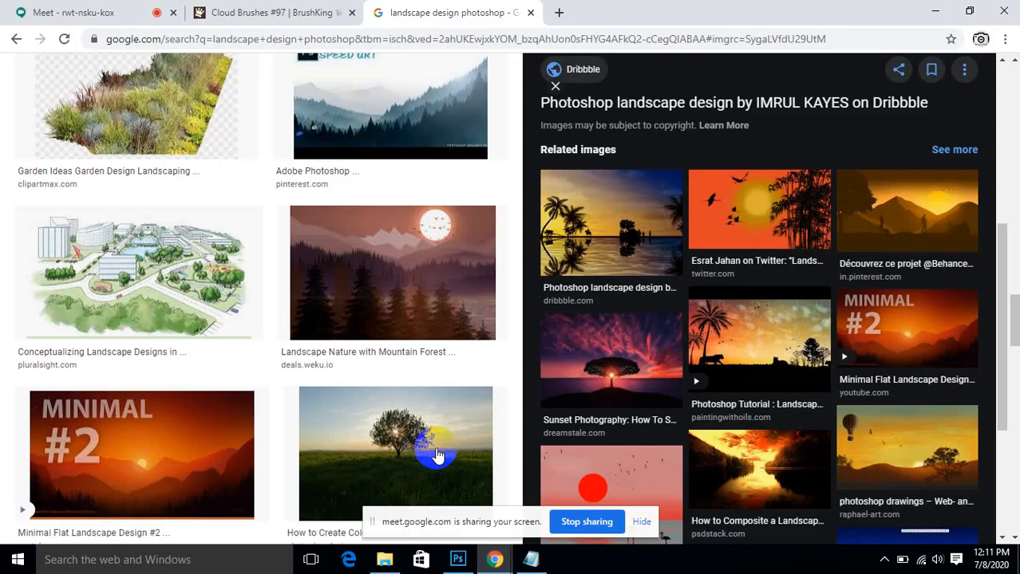
left_click(561, 13)
left_click(560, 38)
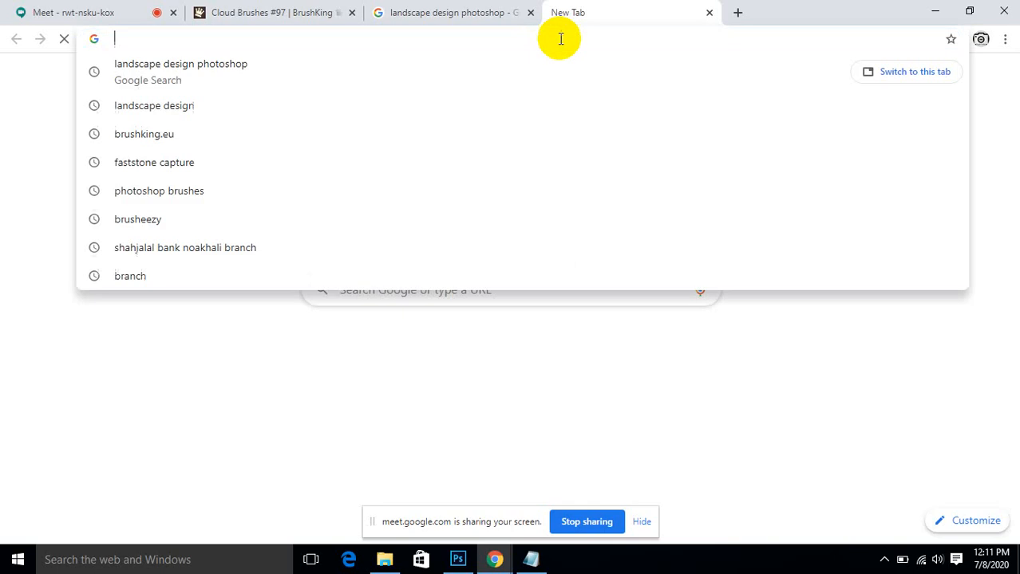
type("b")
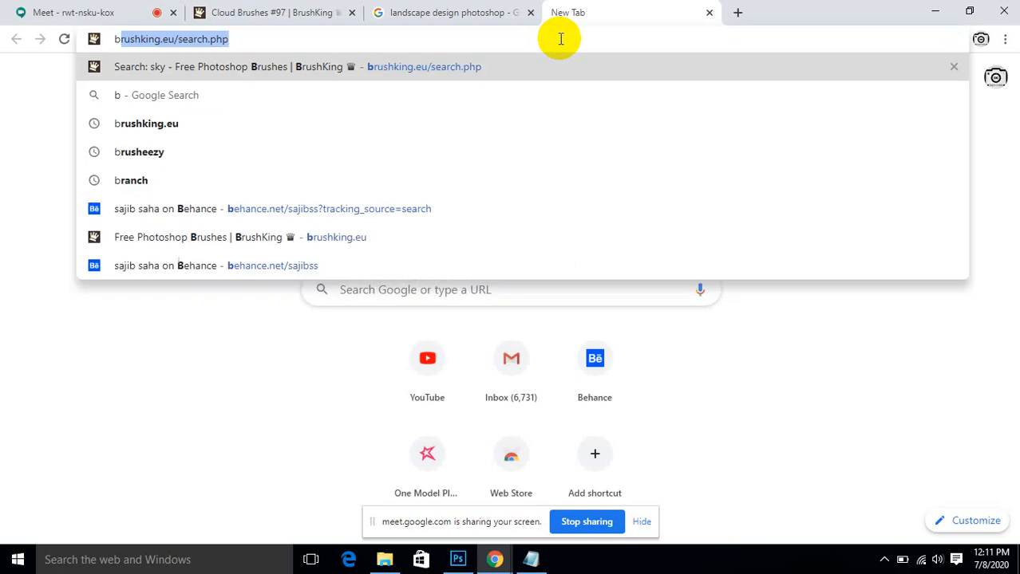
type("lack and")
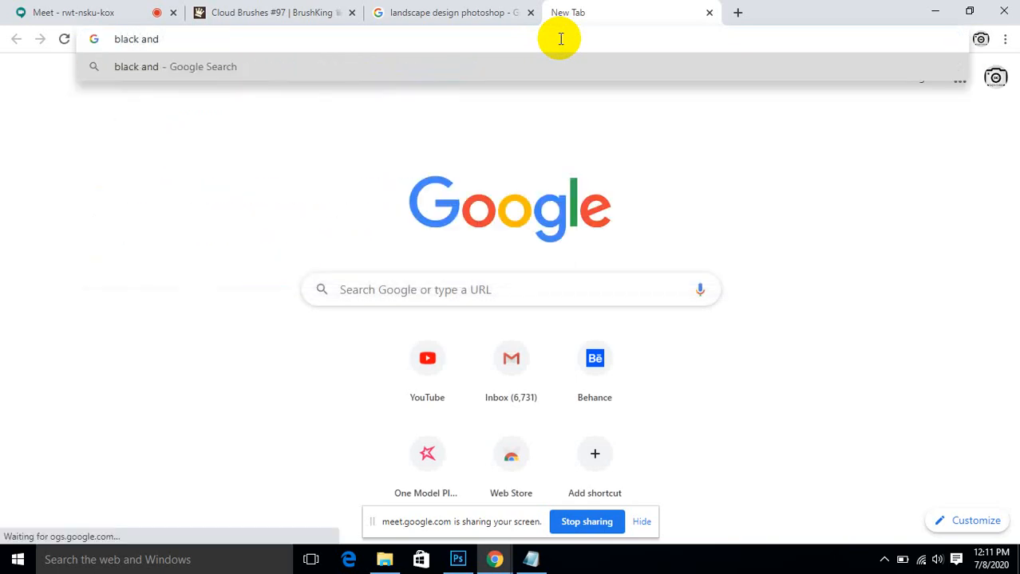
type(" white cupal")
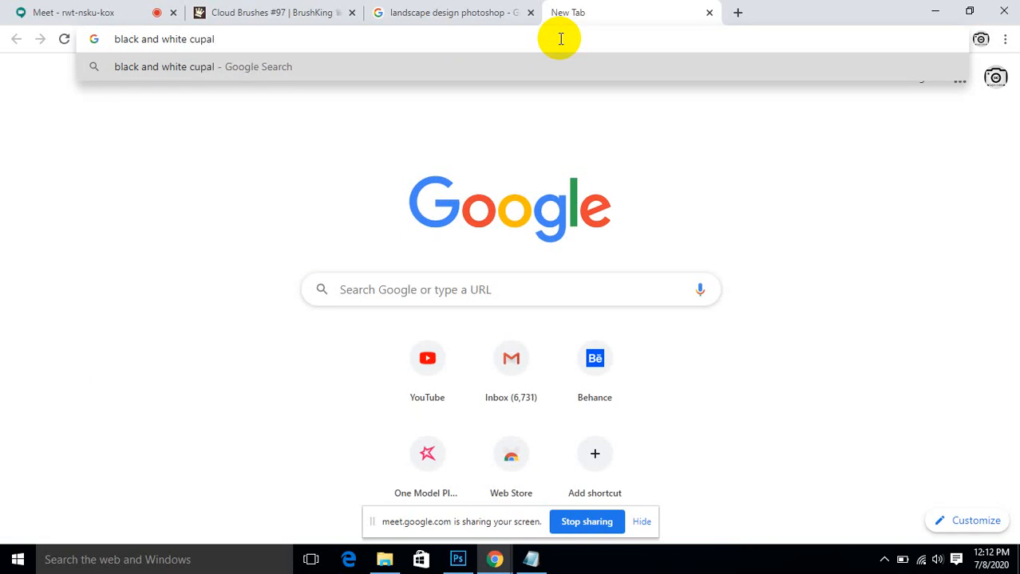
key("Return")
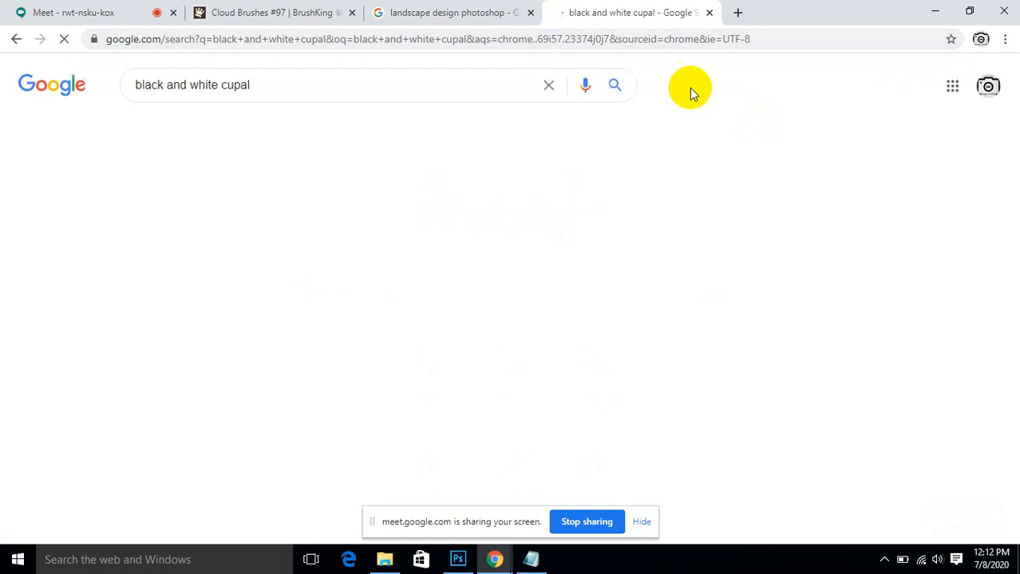
left_click(374, 195)
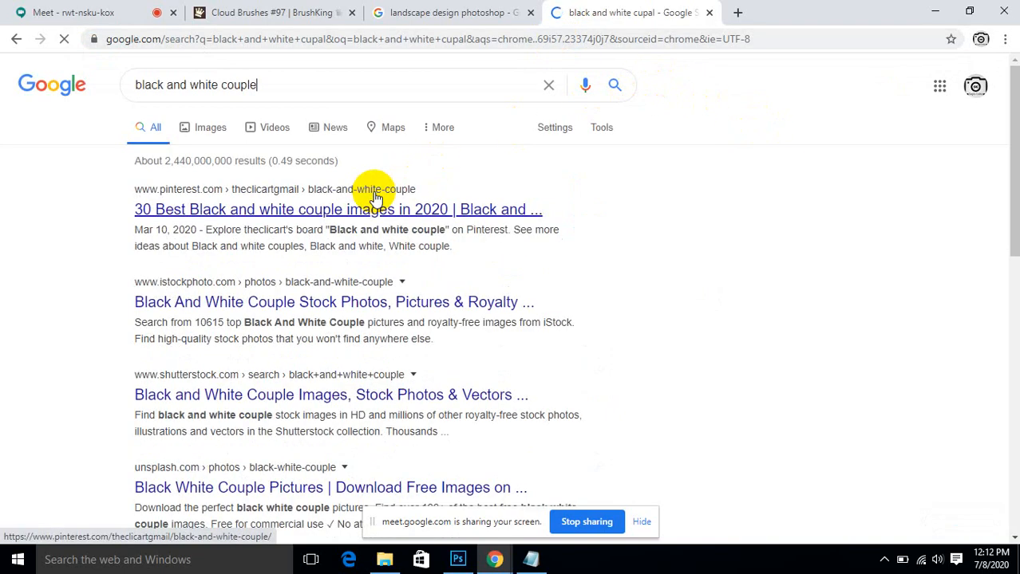
left_click(212, 129)
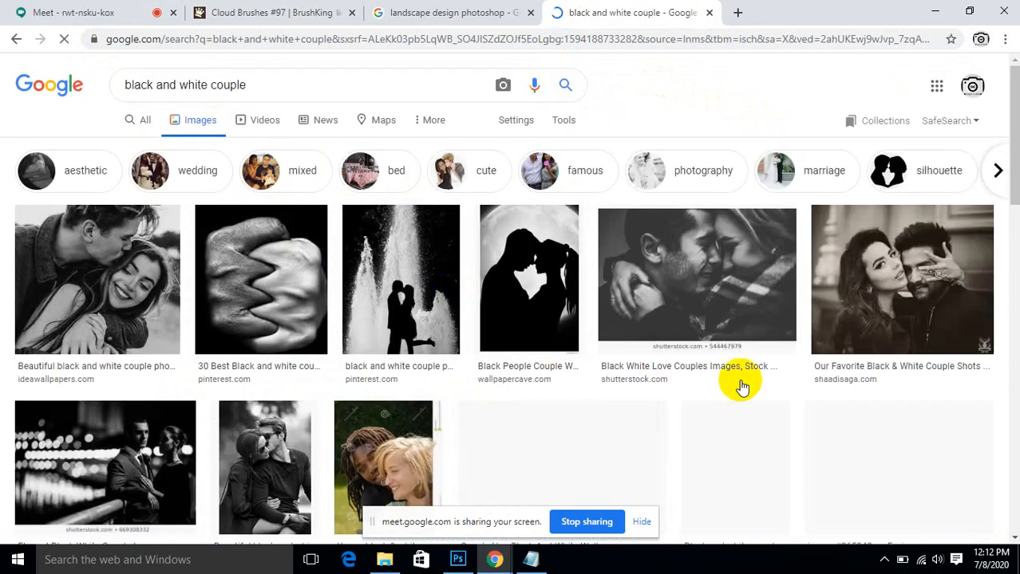
Step: Refine the image search to "black and white couple png" and browse the silhouettes
scroll(406, 345, "down", 3)
scroll(403, 346, "down", 3)
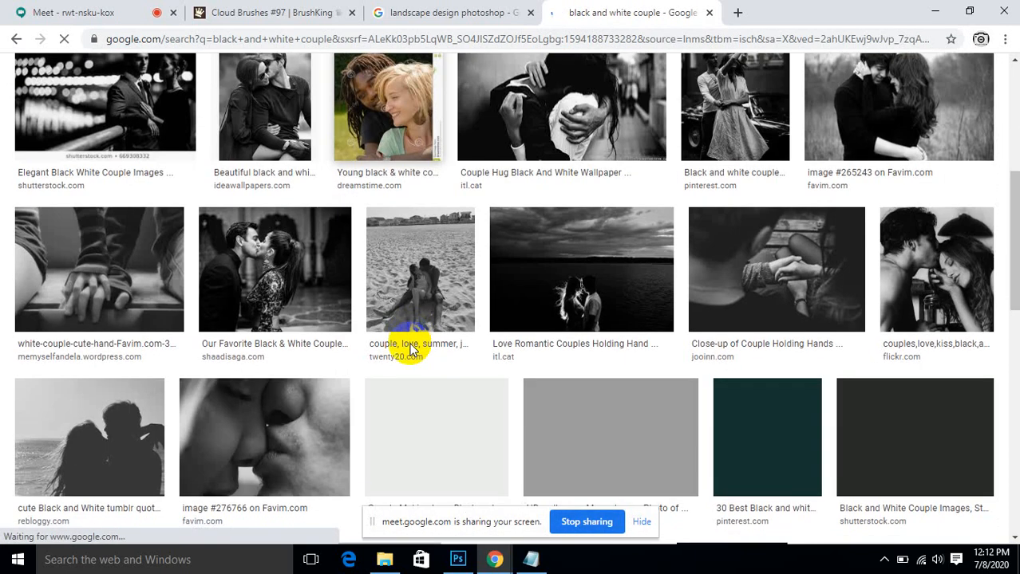
scroll(403, 346, "up", 6)
left_click(269, 82)
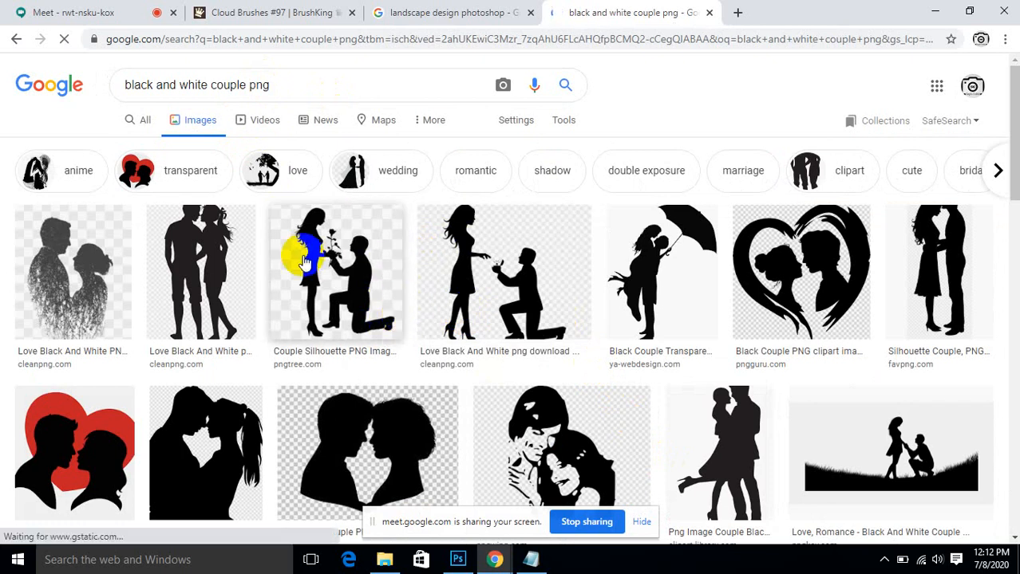
scroll(165, 423, "down", 1)
scroll(255, 416, "down", 3)
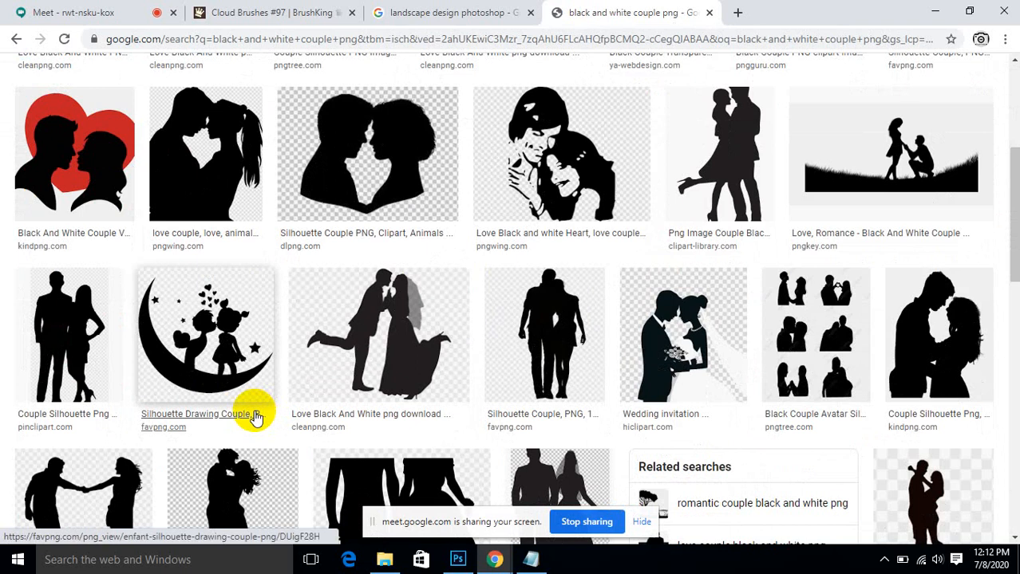
scroll(252, 414, "down", 1)
scroll(199, 414, "up", 1)
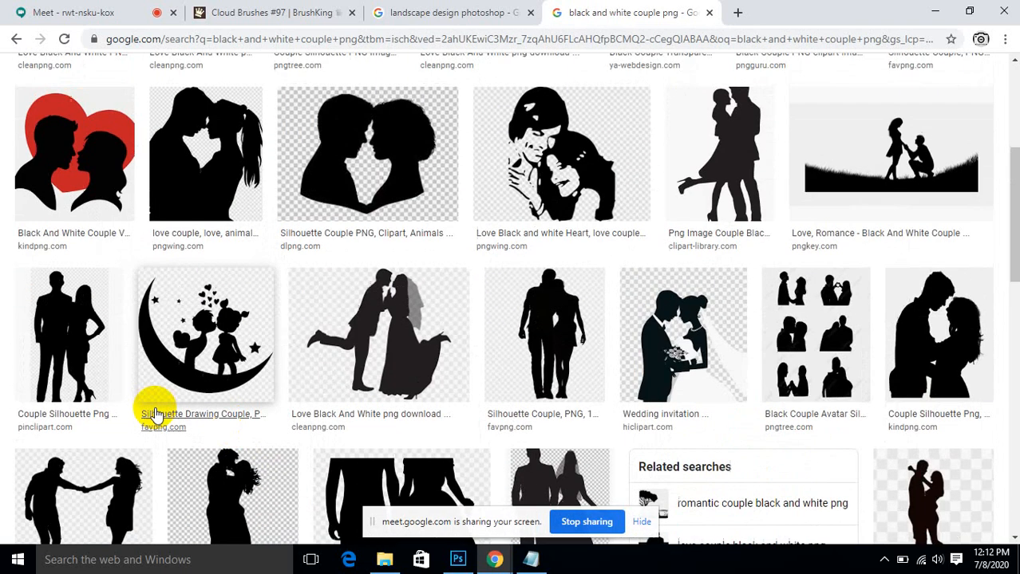
Step: Open the silhouette of the couple walking hand in hand and save it to the Desktop as a PNG image
left_click(90, 478)
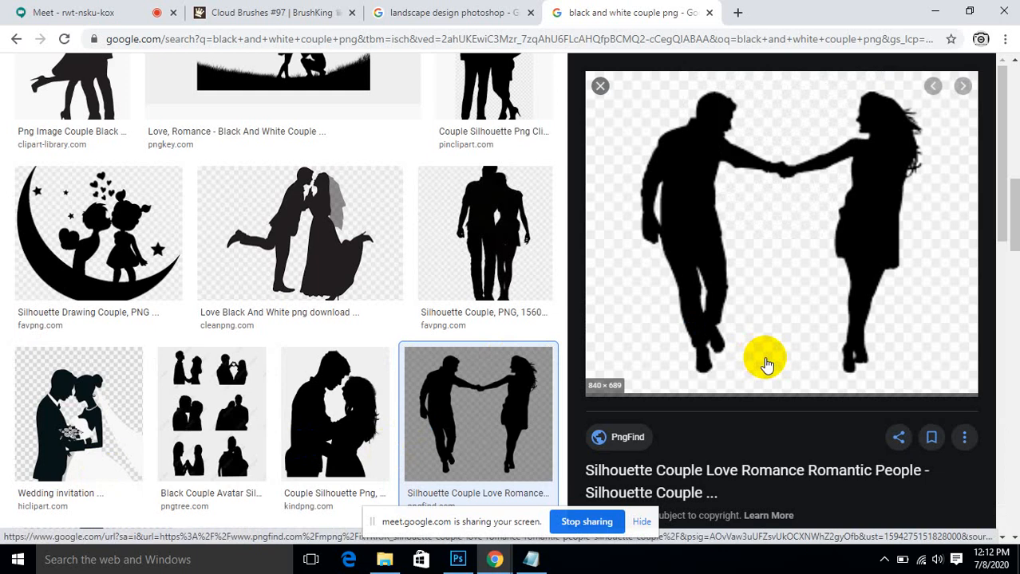
right_click(695, 187)
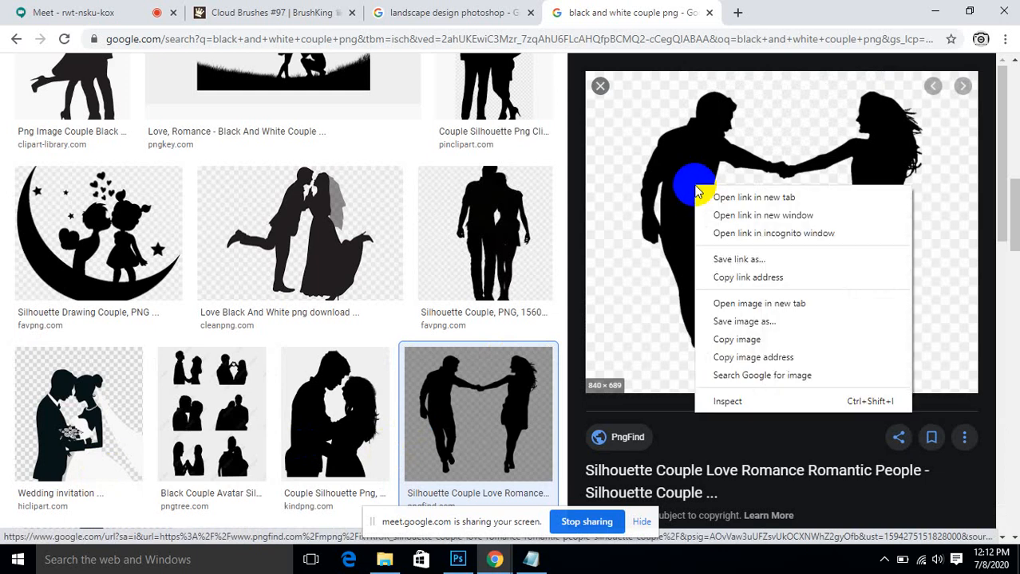
left_click(723, 322)
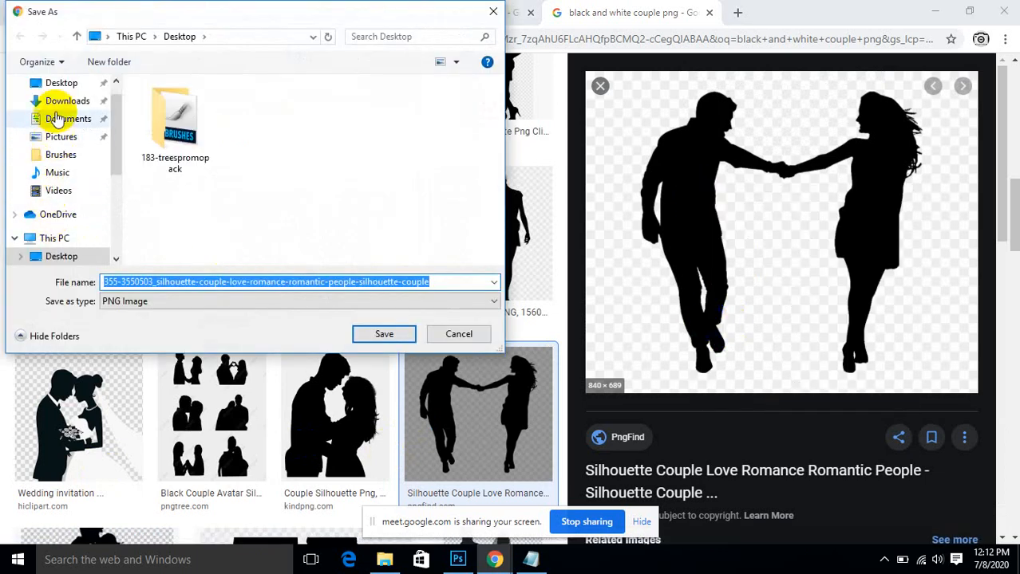
left_click(61, 83)
left_click(382, 333)
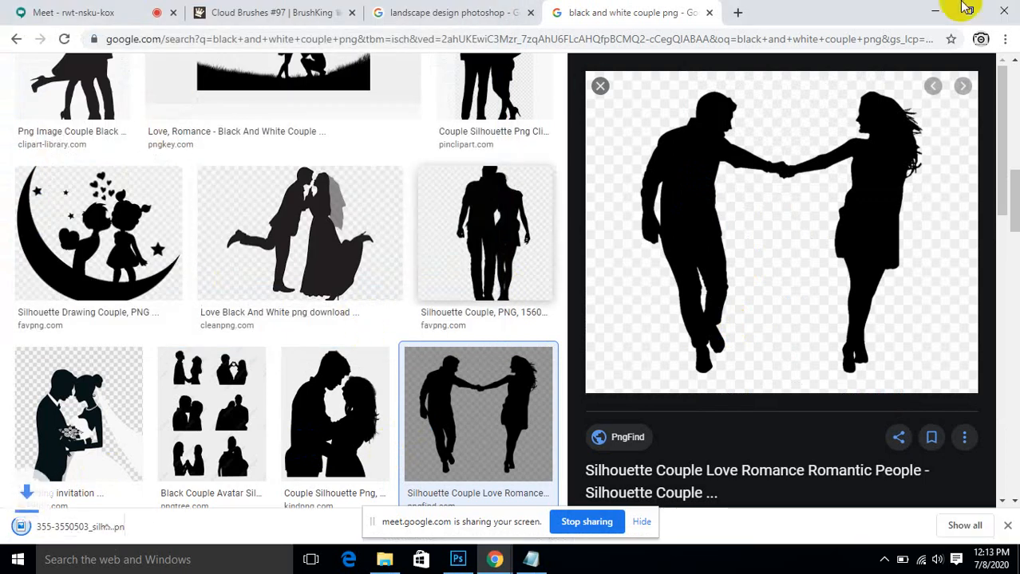
Step: Minimize the open windows and preview the downloaded couple silhouette from the desktop, then close the preview
left_click(928, 8)
left_click(949, 9)
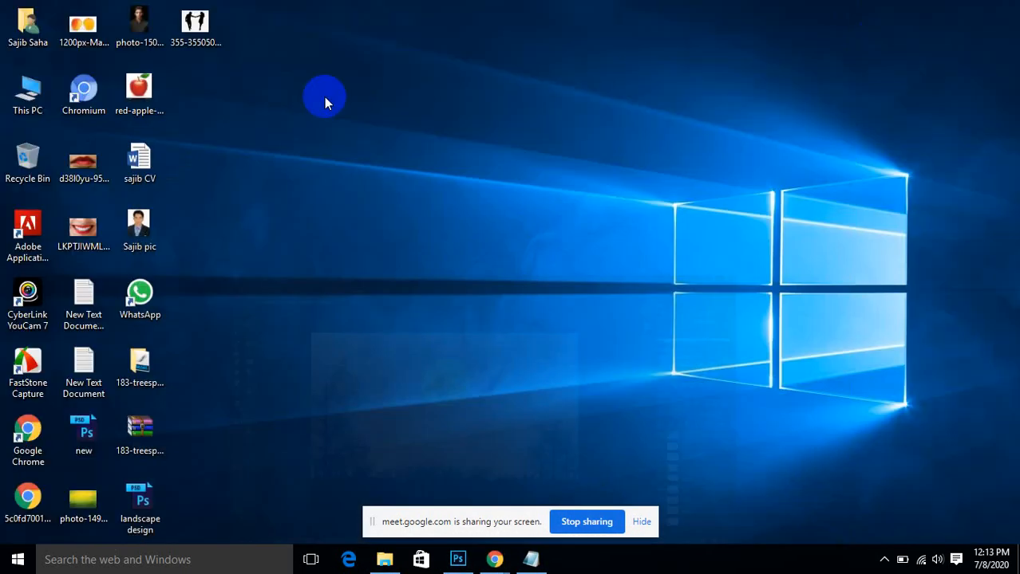
double_click(196, 24)
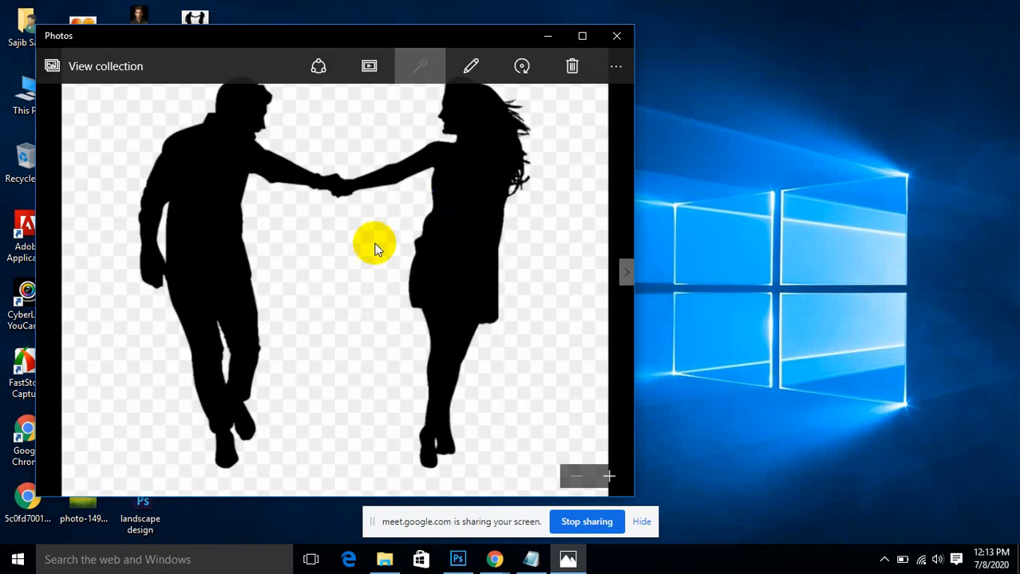
left_click(616, 36)
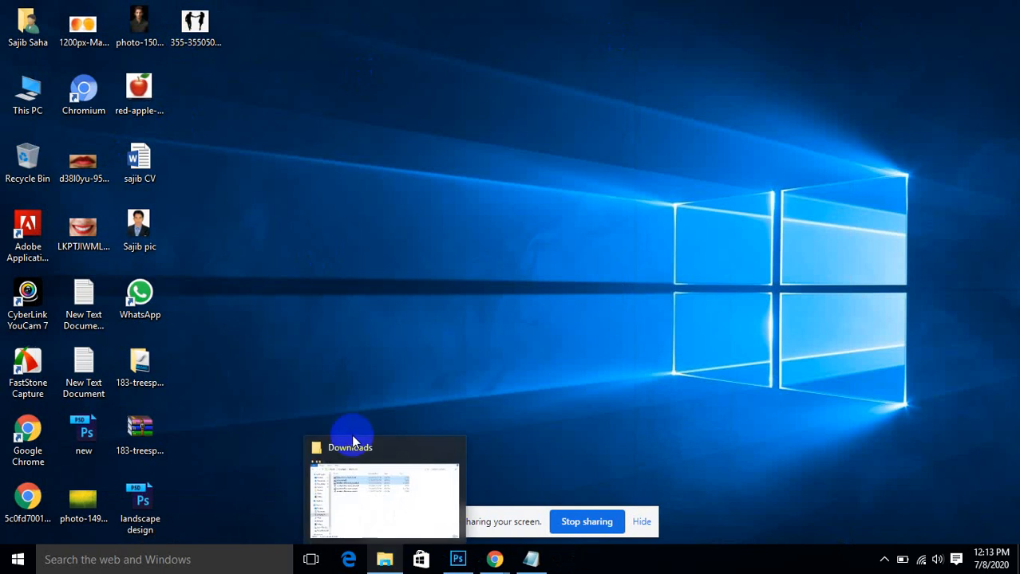
Step: Try to open the downloaded couple silhouette in Photoshop from the desktop
left_click_drag(200, 24, 644, 60)
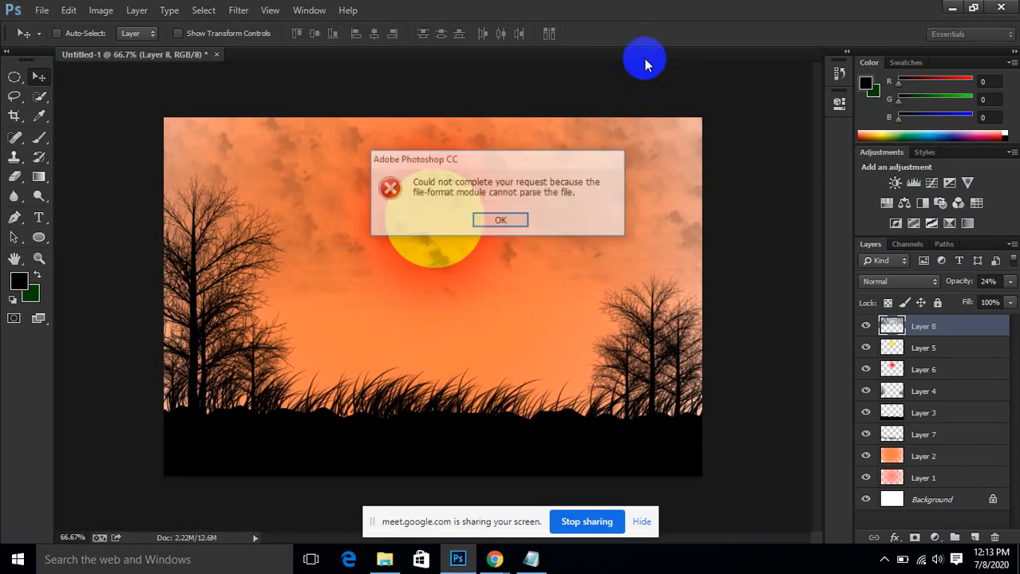
left_click(501, 221)
left_click(952, 8)
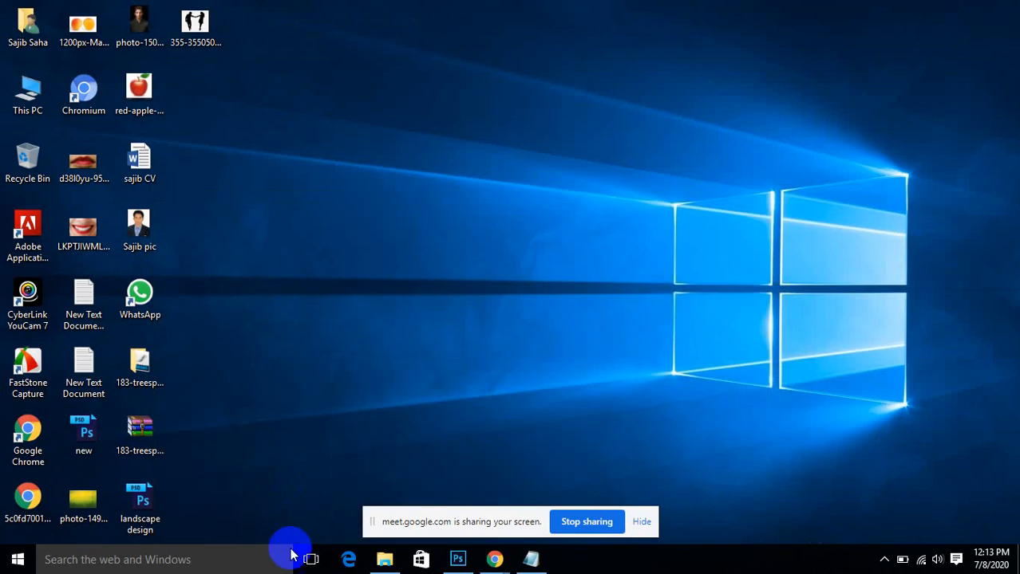
Step: Switch back to Chrome and browse more black-and-white couple silhouettes, previewing the standing pair holding hands
mouse_move(494, 556)
left_click(421, 469)
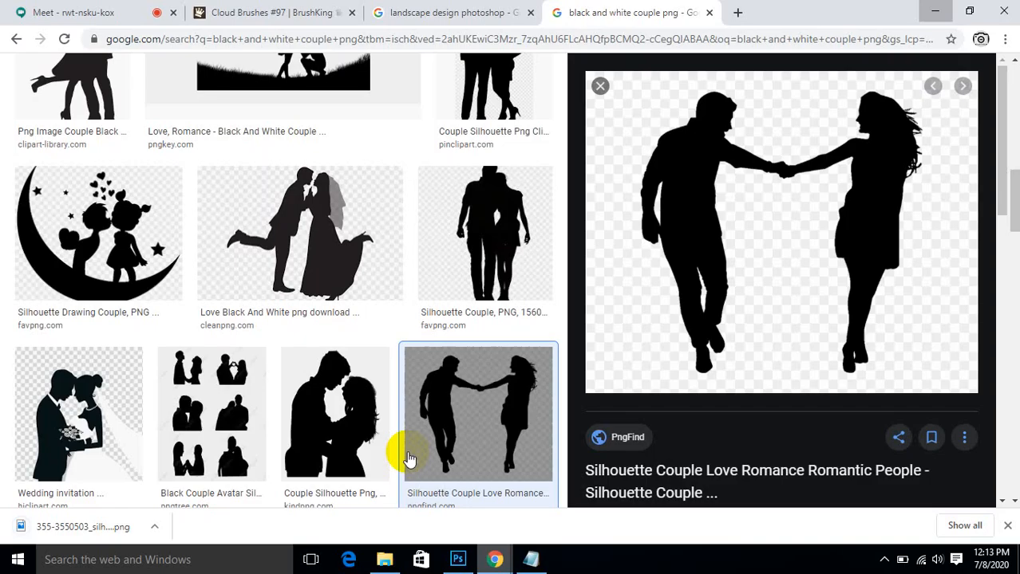
scroll(137, 368, "down", 5)
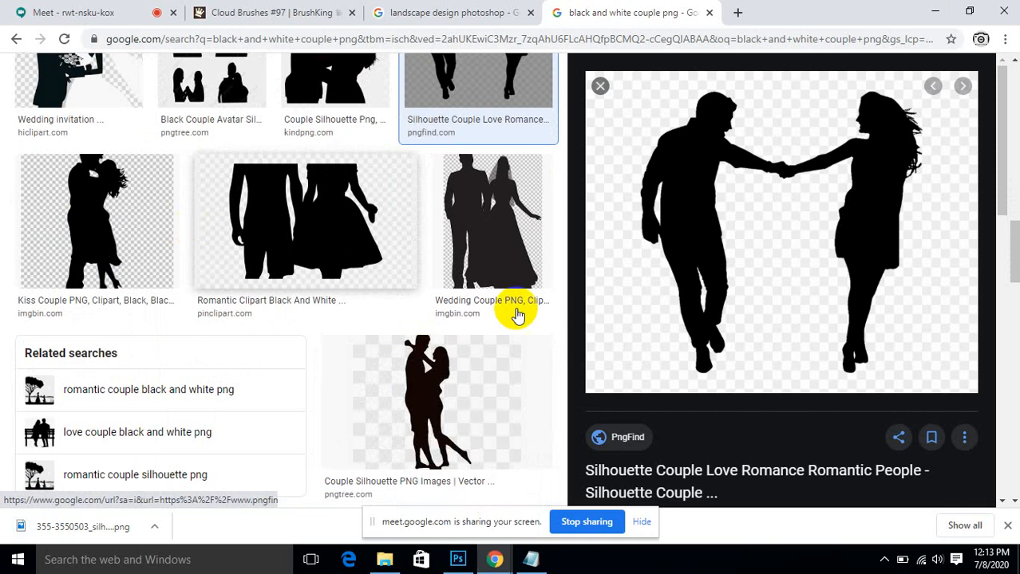
scroll(518, 312, "down", 4)
scroll(290, 393, "down", 2)
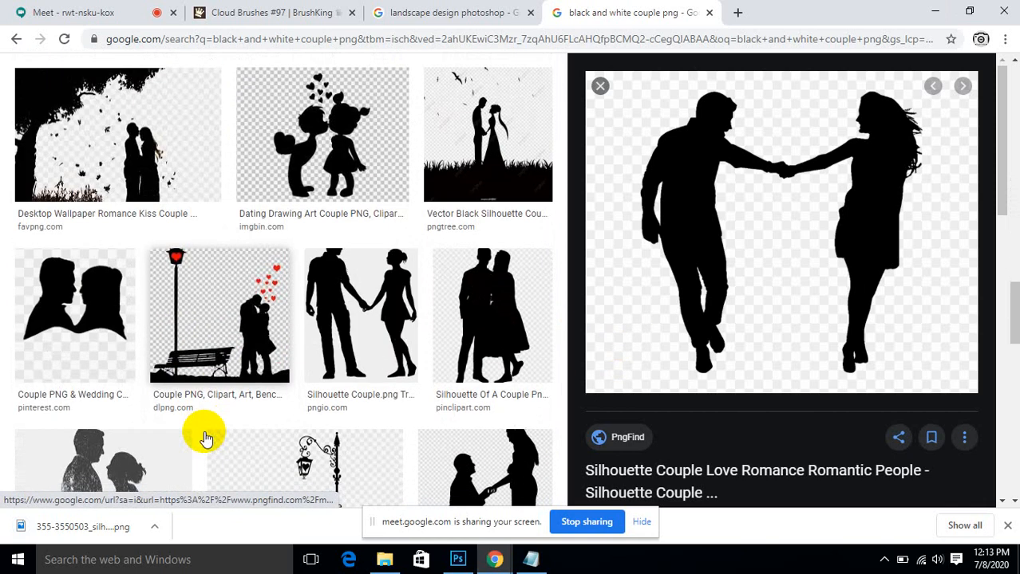
scroll(632, 376, "down", 4)
scroll(622, 337, "down", 5)
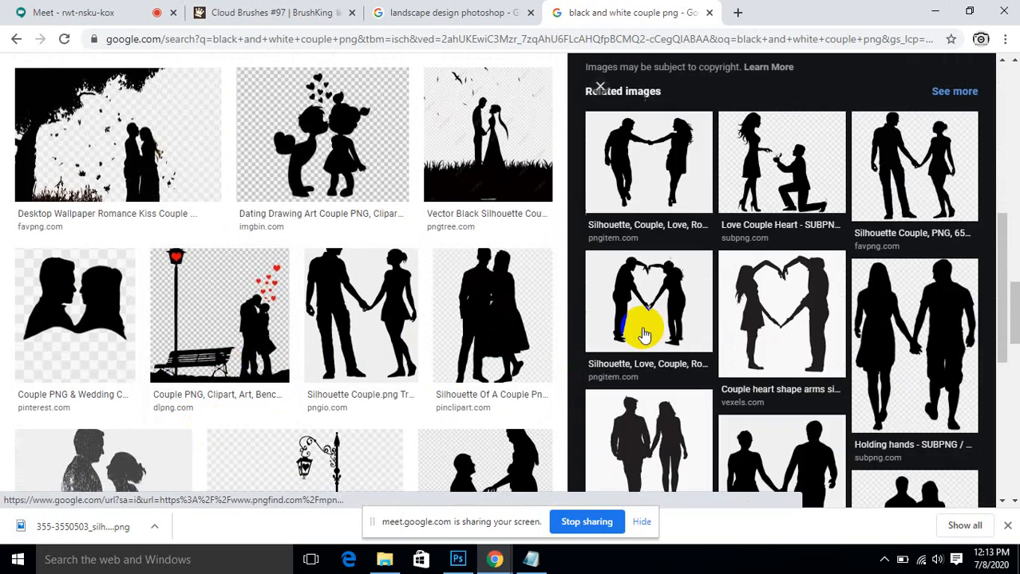
scroll(392, 346, "down", 4)
left_click(644, 364)
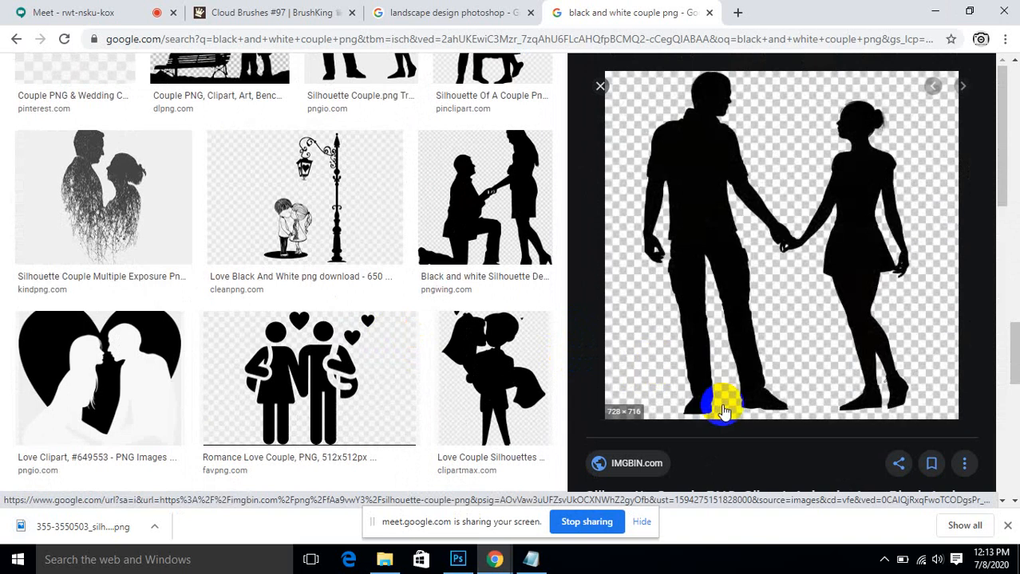
left_click(476, 207)
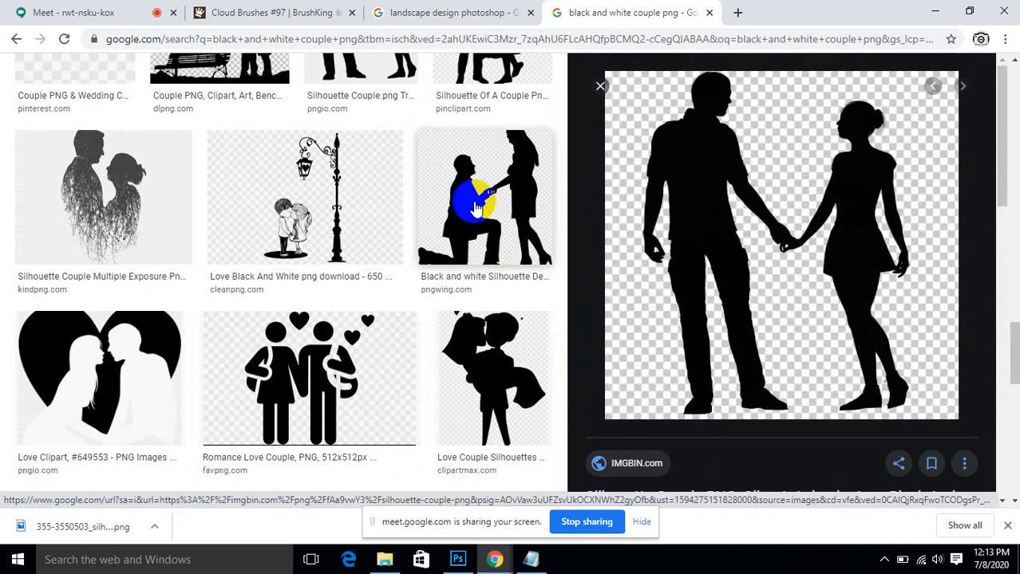
right_click(710, 154)
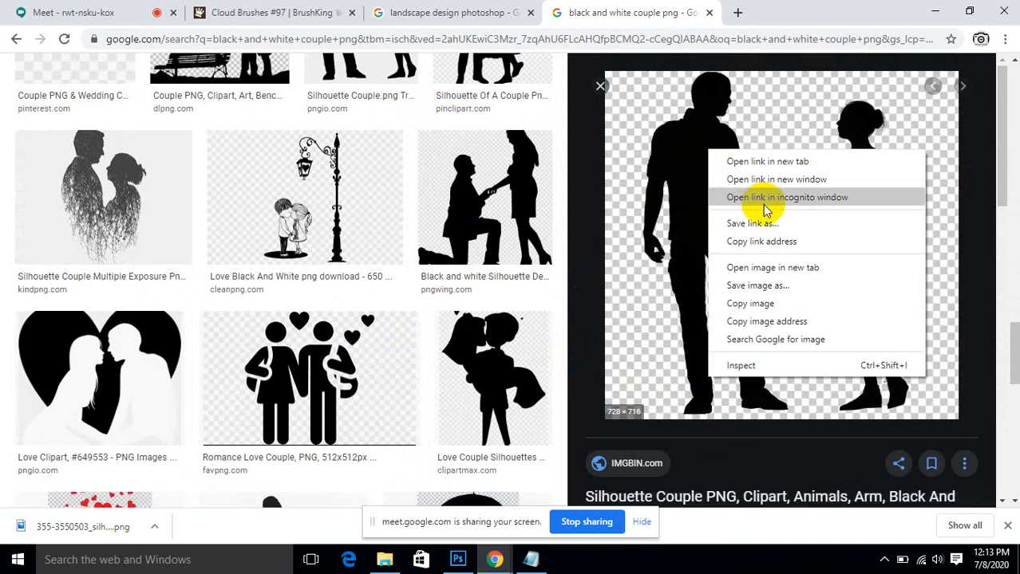
Step: Open the silhouette of the man kneeling before the woman and save it to the Desktop as a PNG image
left_click(444, 206)
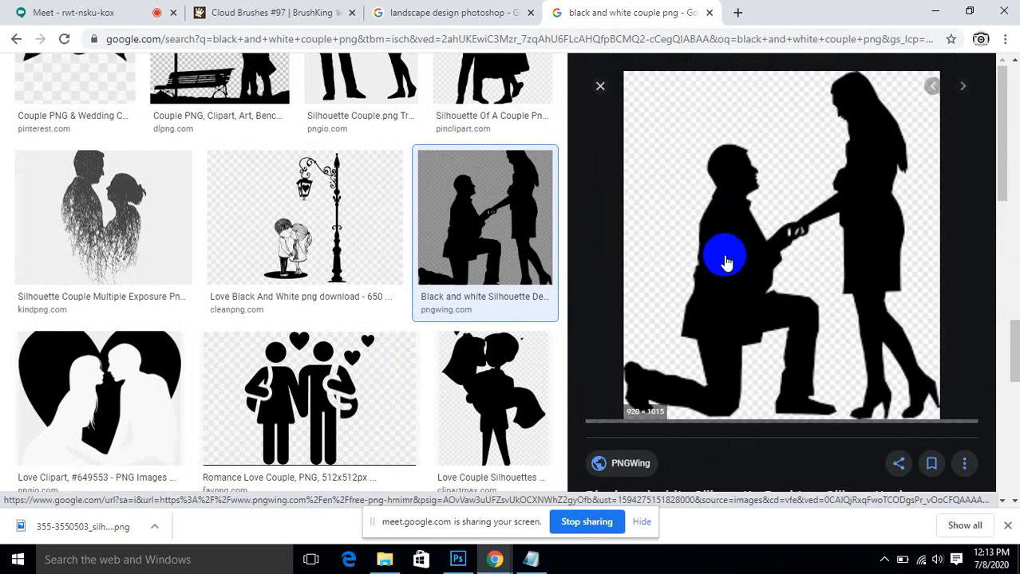
scroll(646, 252, "up", 2)
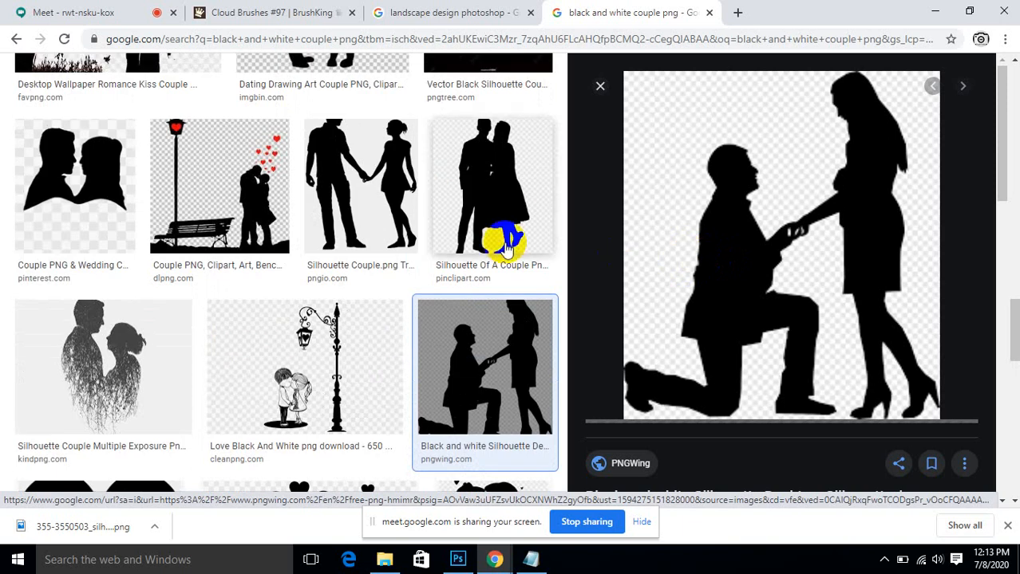
right_click(735, 236)
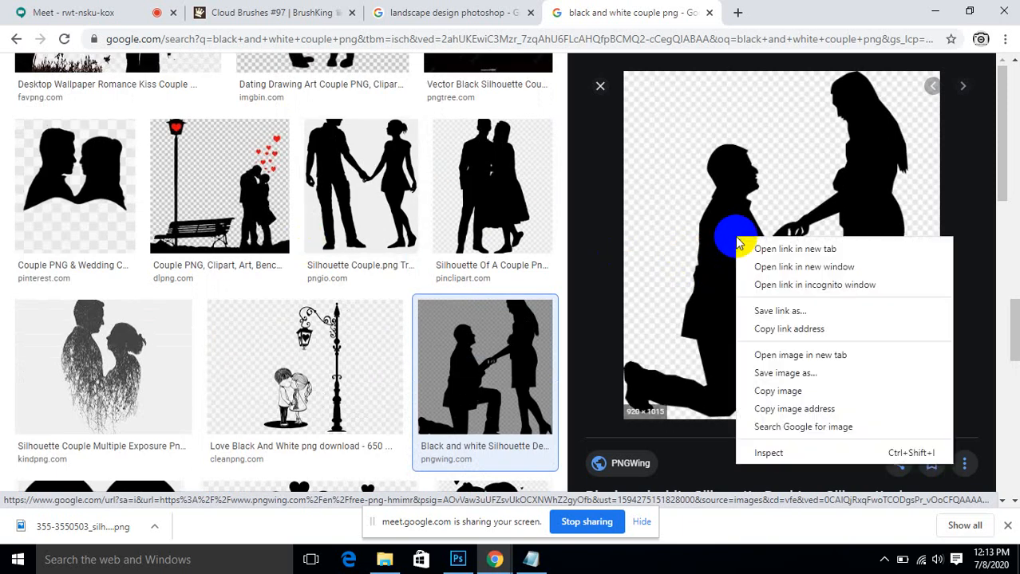
left_click(782, 373)
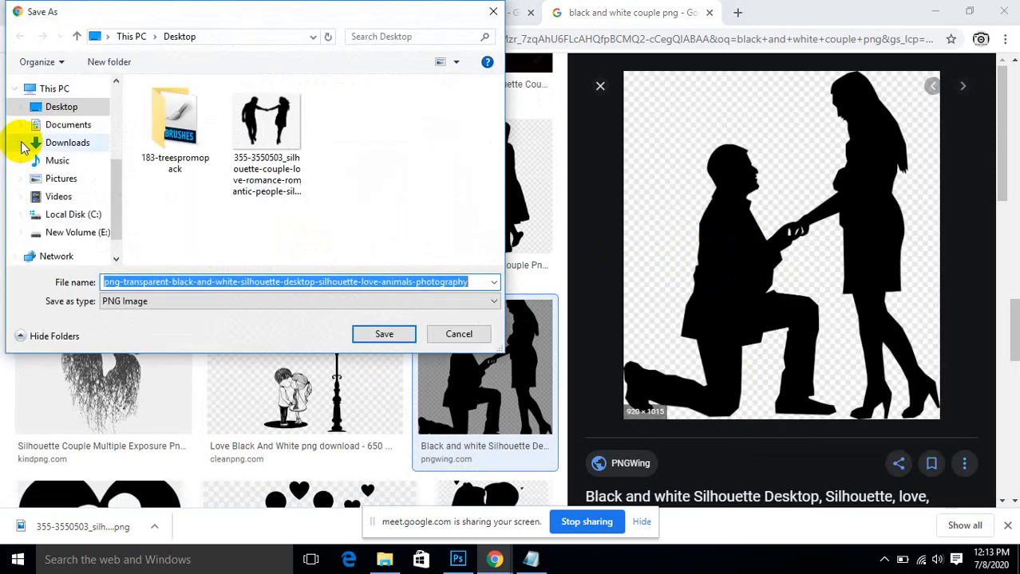
left_click(377, 283)
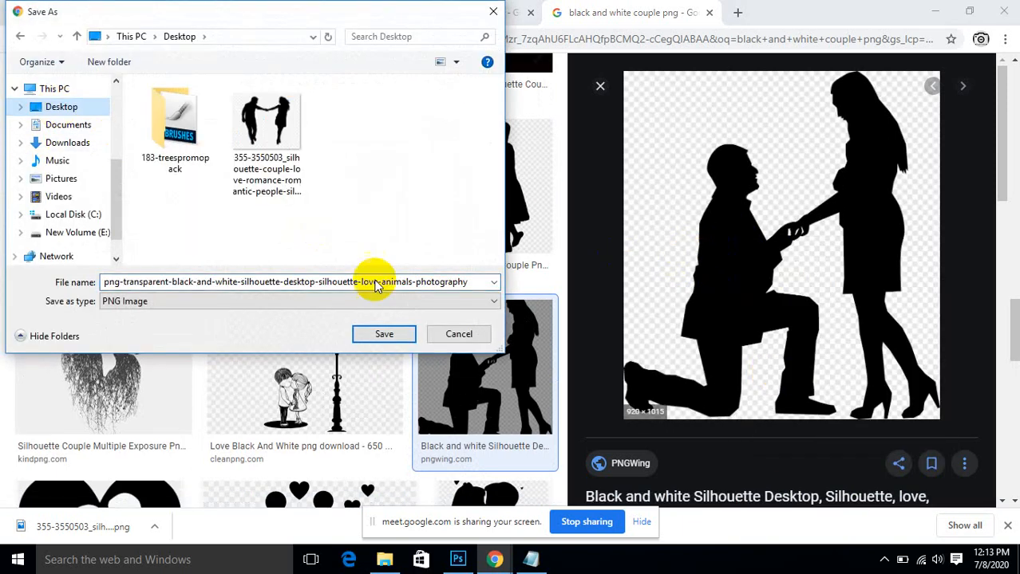
left_click(387, 333)
Step: Minimize the browser and preview the downloaded proposal silhouette from the desktop, closing the preview when done
left_click(934, 11)
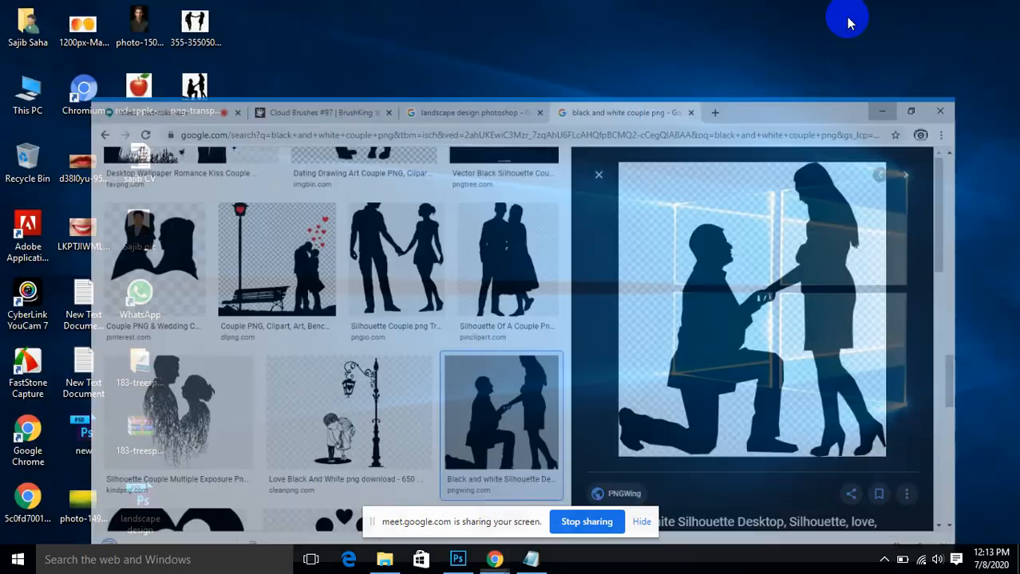
double_click(209, 100)
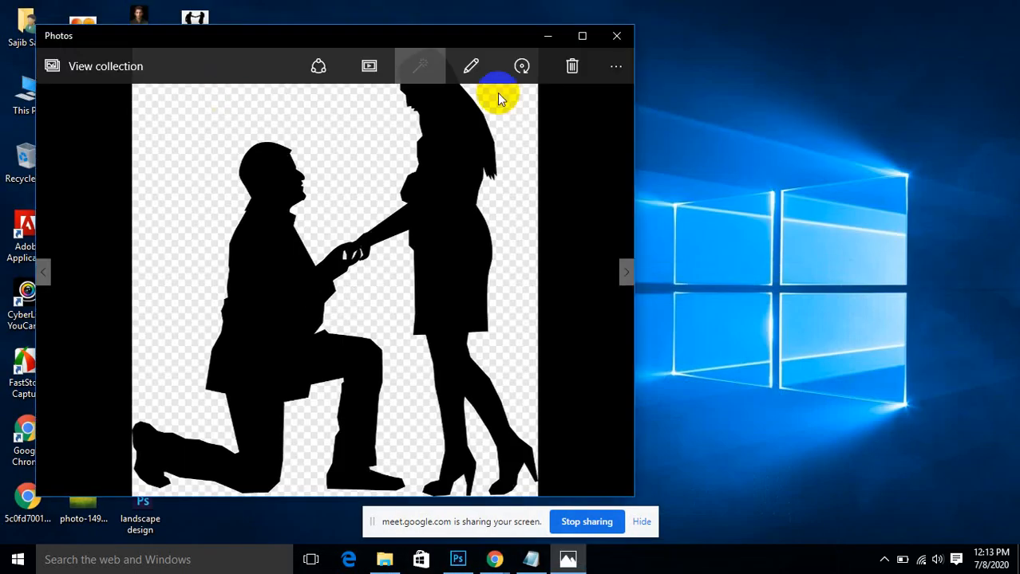
left_click(613, 35)
Step: Open the proposal silhouette in Photoshop, try Quick Selection on its background, and close the image
left_click_drag(195, 92, 603, 61)
left_click(39, 96)
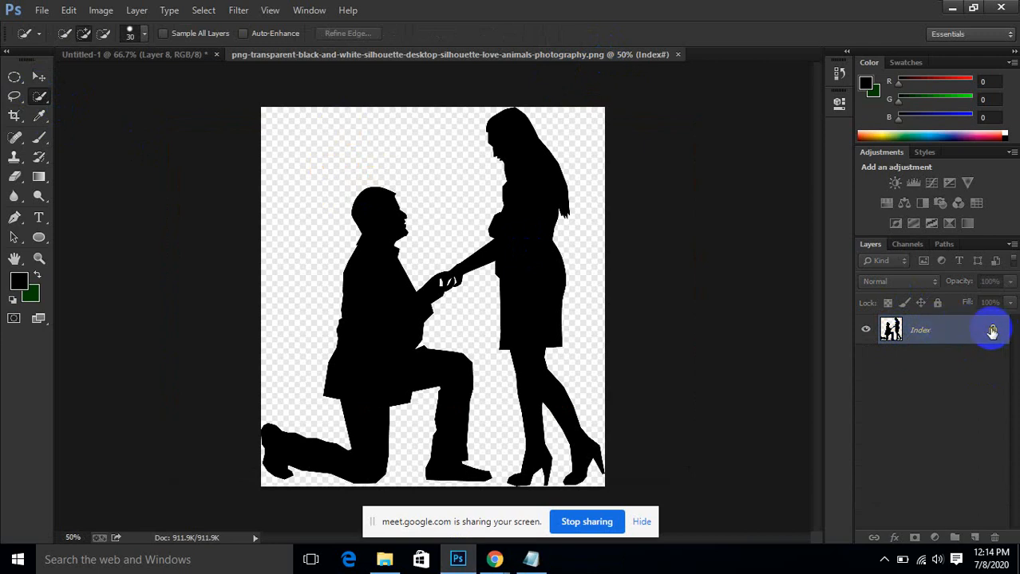
scroll(313, 192, "up", 1)
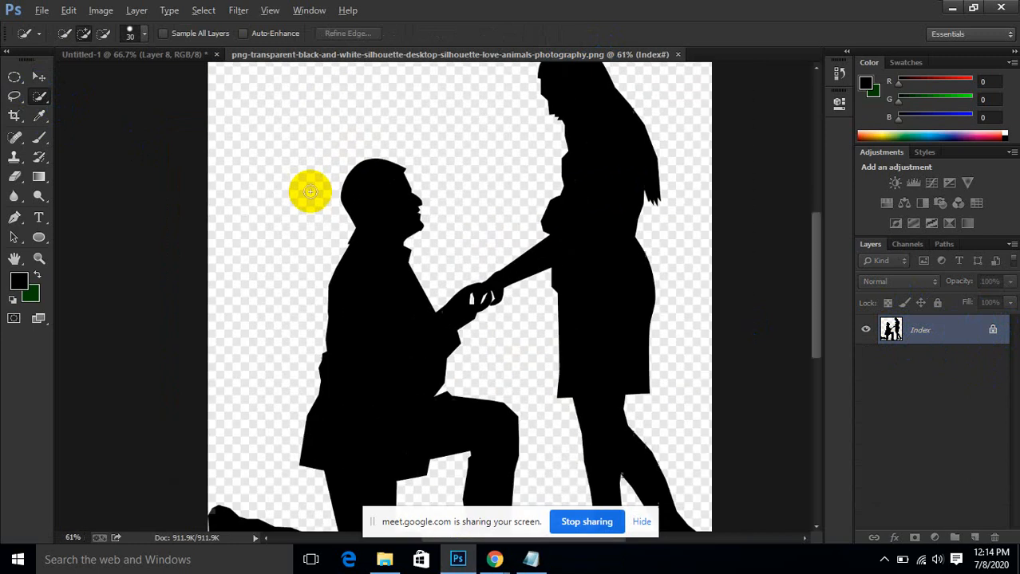
scroll(313, 191, "down", 2)
left_click(319, 221)
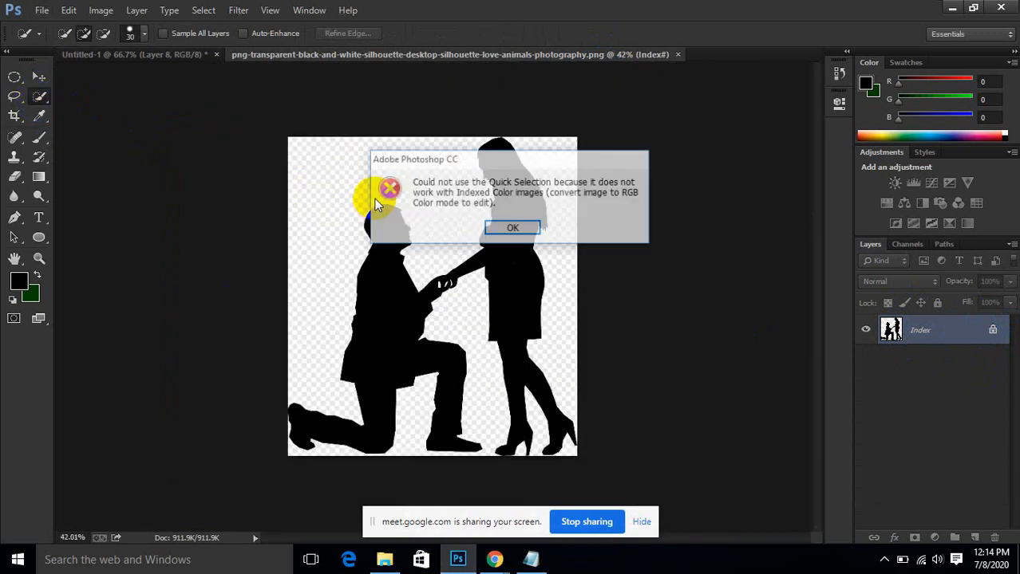
left_click(537, 227)
left_click(1005, 339)
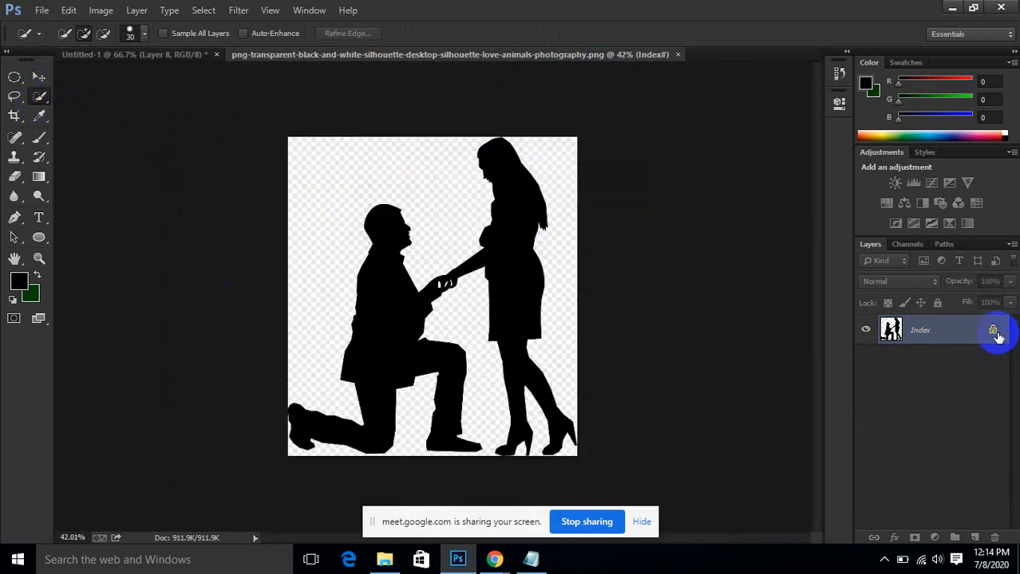
left_click(678, 55)
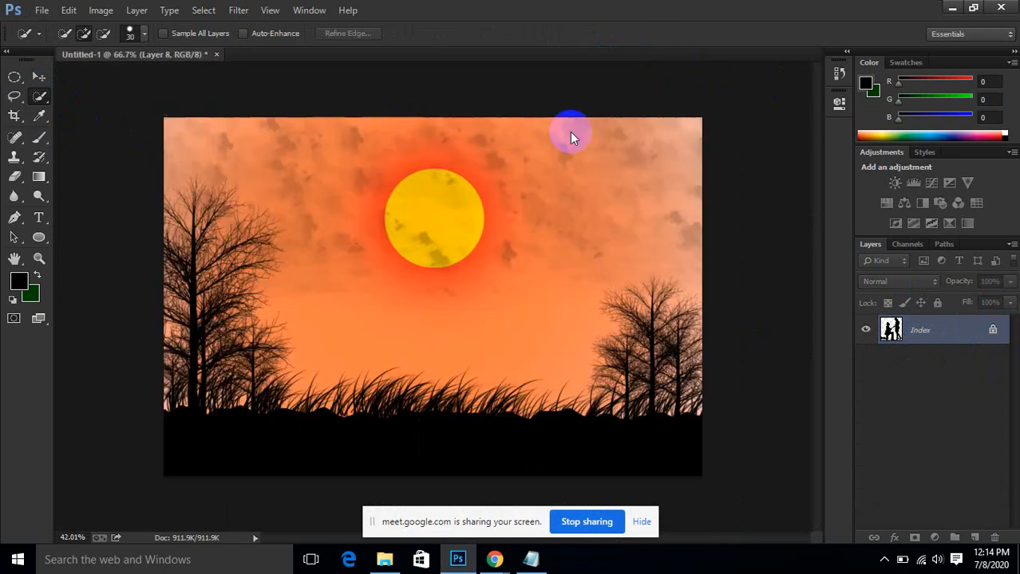
Step: Minimize Photoshop and open the downloaded proposal silhouette from the desktop for editing in Paint
left_click(951, 8)
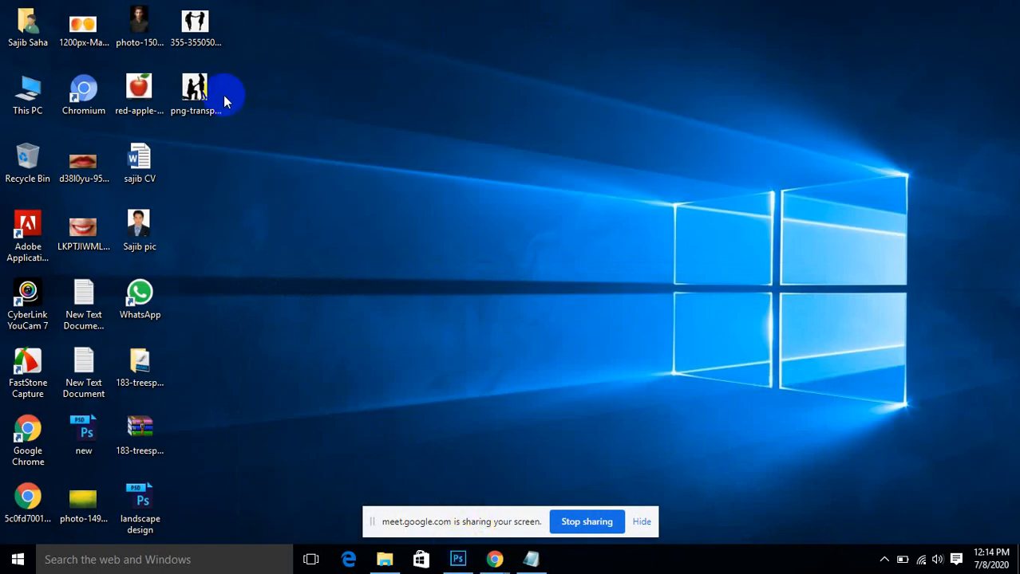
left_click(191, 88)
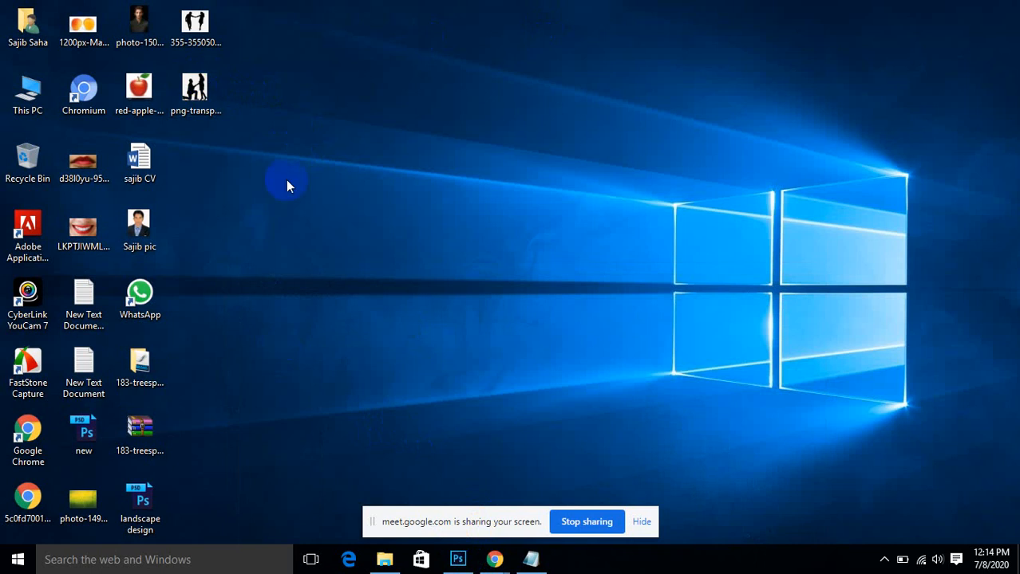
left_click(221, 96)
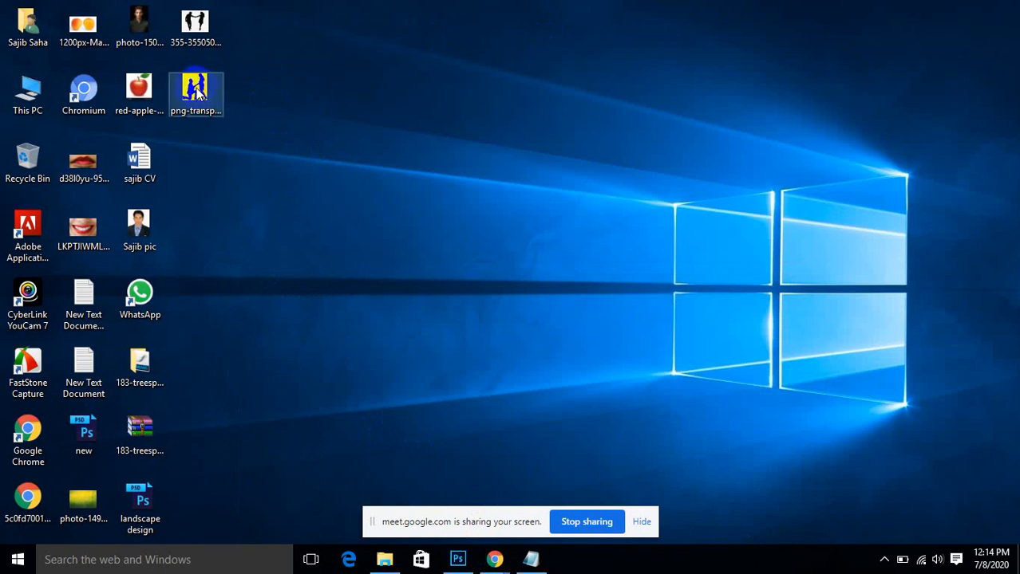
right_click(200, 90)
left_click(238, 129)
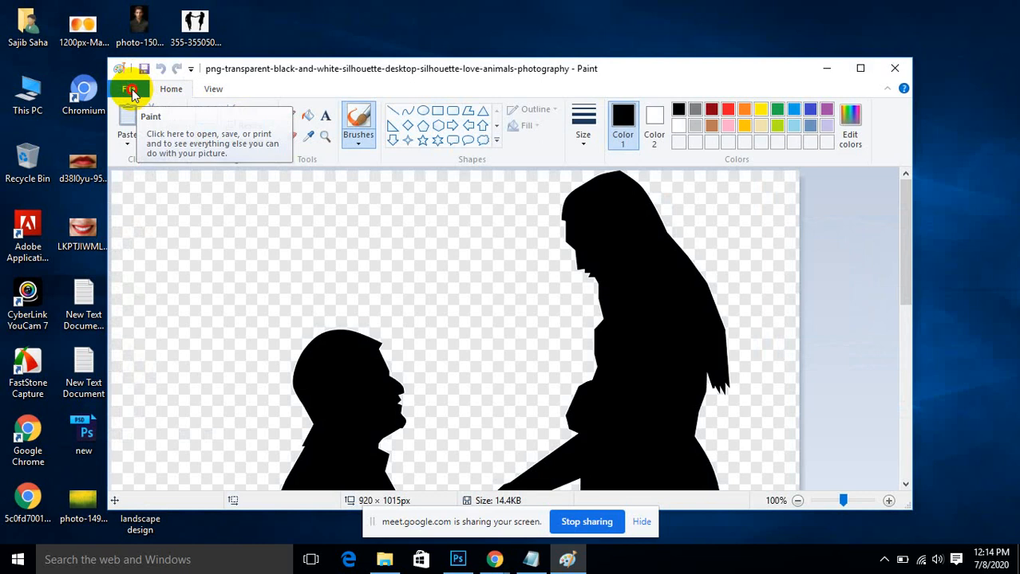
Step: Save the silhouette again as a PNG on the Desktop under the same name, replacing the existing file, and close Paint
left_click(130, 90)
left_click(170, 201)
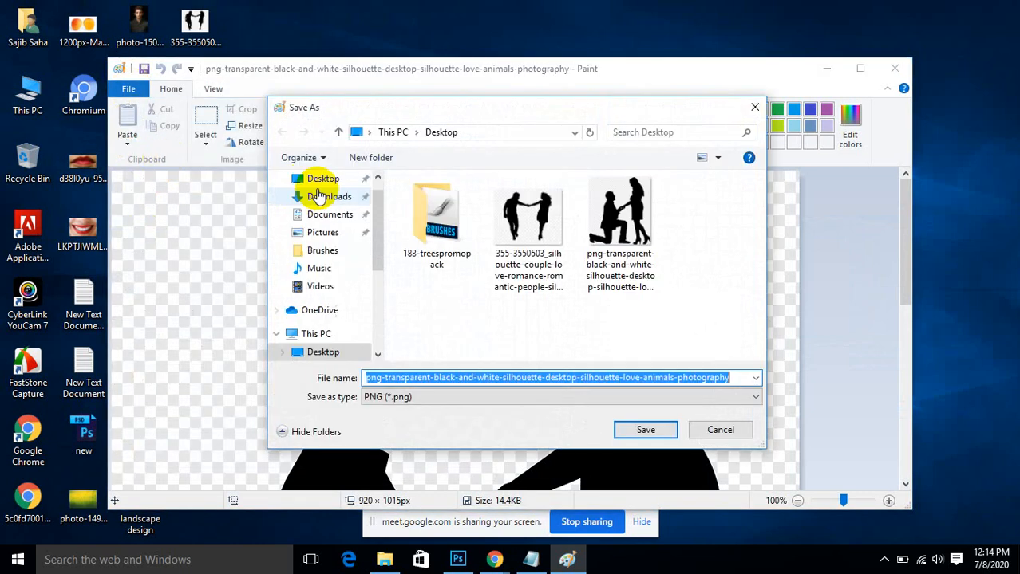
left_click(328, 179)
left_click(645, 429)
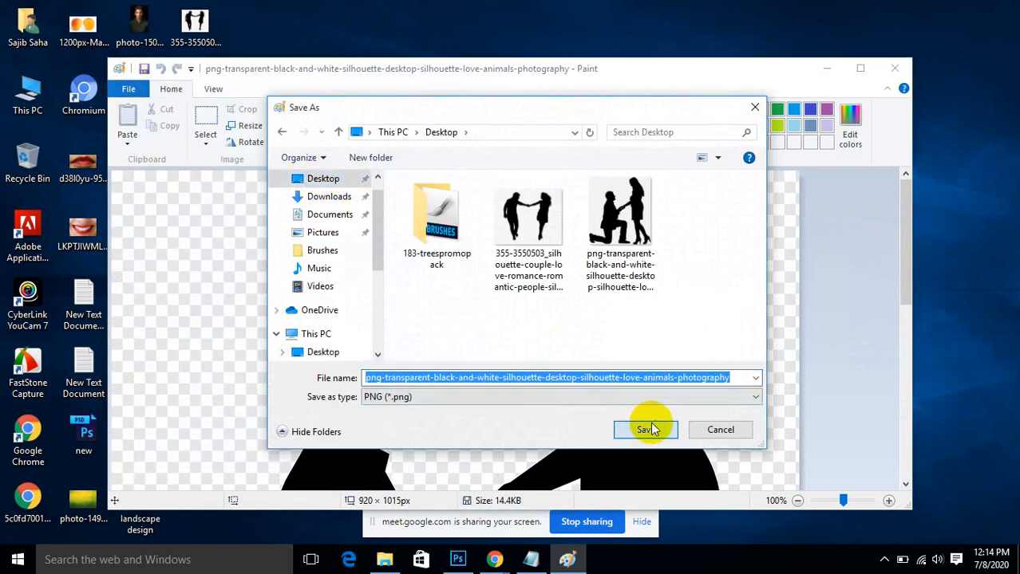
left_click(618, 283)
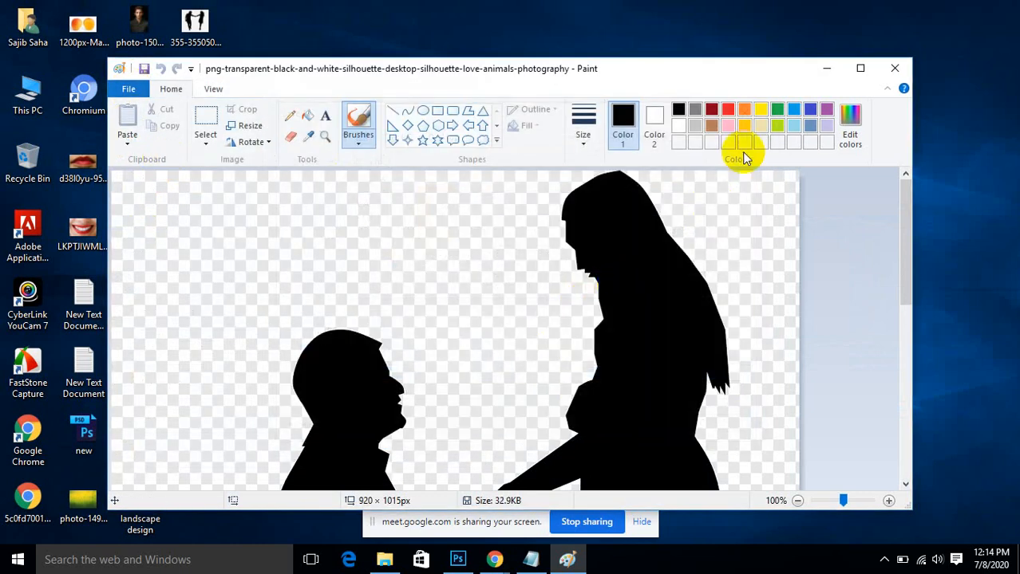
left_click(894, 70)
Step: Open the re-saved silhouette in Photoshop as an unlocked layer and use Quick Selection on the checkered background around the kneeling man
left_click_drag(198, 96, 599, 50)
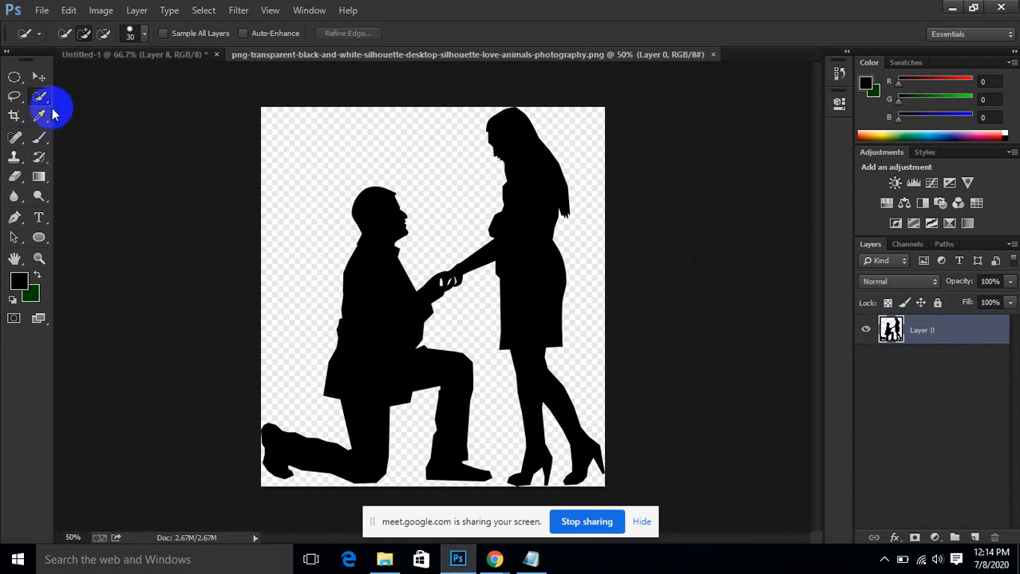
left_click(315, 167)
left_click_drag(315, 167, 290, 355)
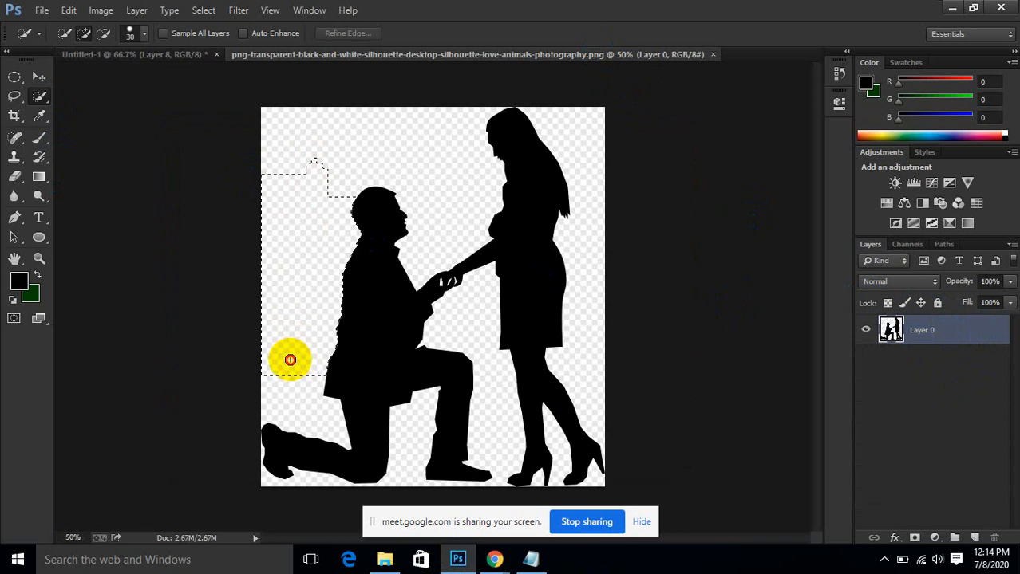
mouse_move(290, 360)
left_mouse_down()
mouse_move(282, 197)
mouse_move(298, 114)
mouse_move(281, 107)
mouse_move(365, 124)
mouse_move(351, 126)
mouse_move(379, 135)
mouse_move(372, 147)
mouse_move(405, 137)
mouse_move(407, 114)
mouse_move(436, 109)
mouse_move(437, 134)
mouse_move(382, 150)
mouse_move(407, 163)
left_mouse_up()
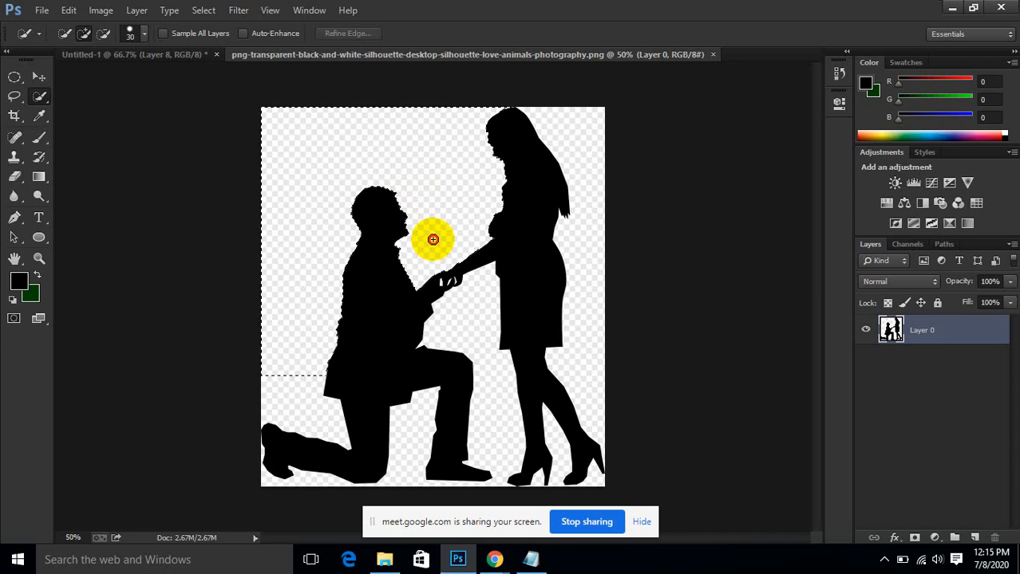
mouse_move(433, 239)
left_mouse_down()
mouse_move(478, 125)
mouse_move(317, 312)
left_mouse_up()
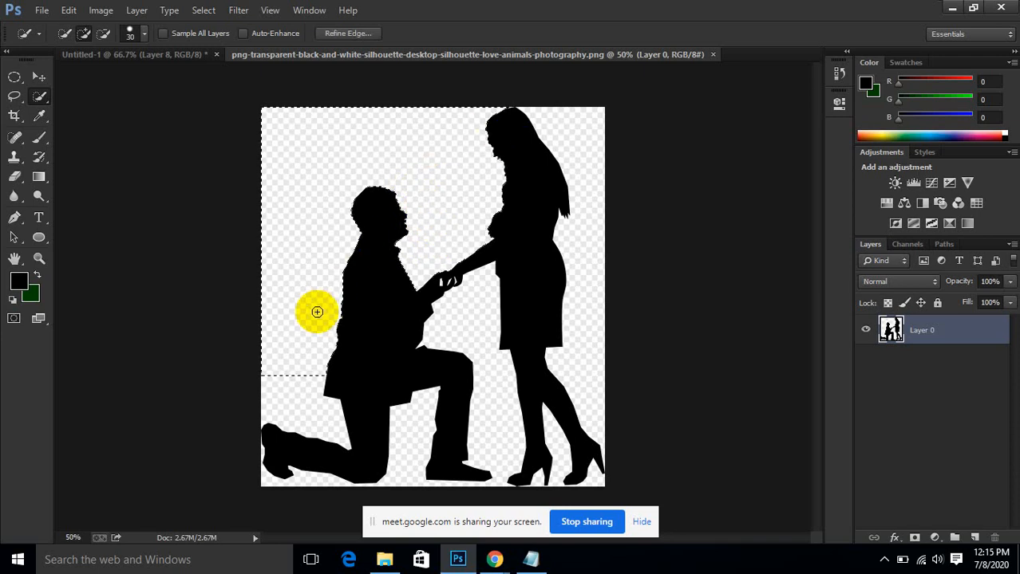
Step: Use the Magic Wand with tolerance 52 to select the checkered background around the couple, adding separate areas to the selection
right_click(39, 95)
left_click(94, 120)
left_click(395, 251)
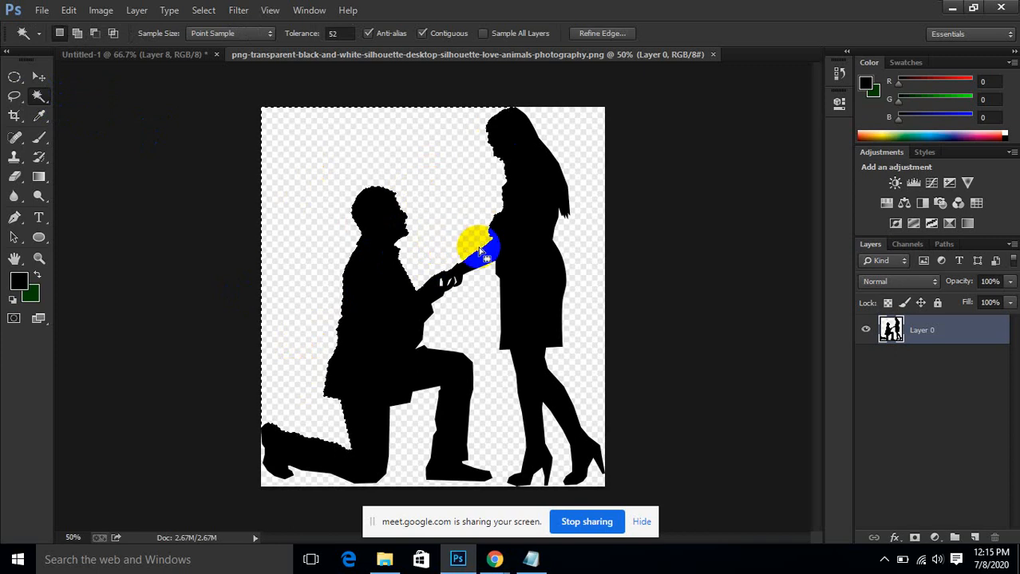
key("ctrl+plus")
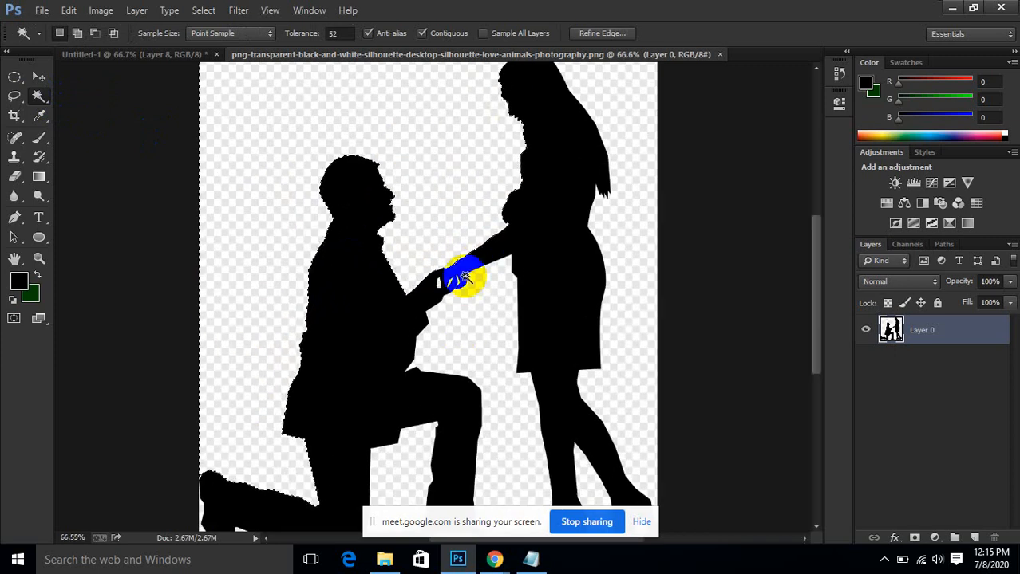
scroll(605, 319, "down", 4)
scroll(605, 319, "down", 2)
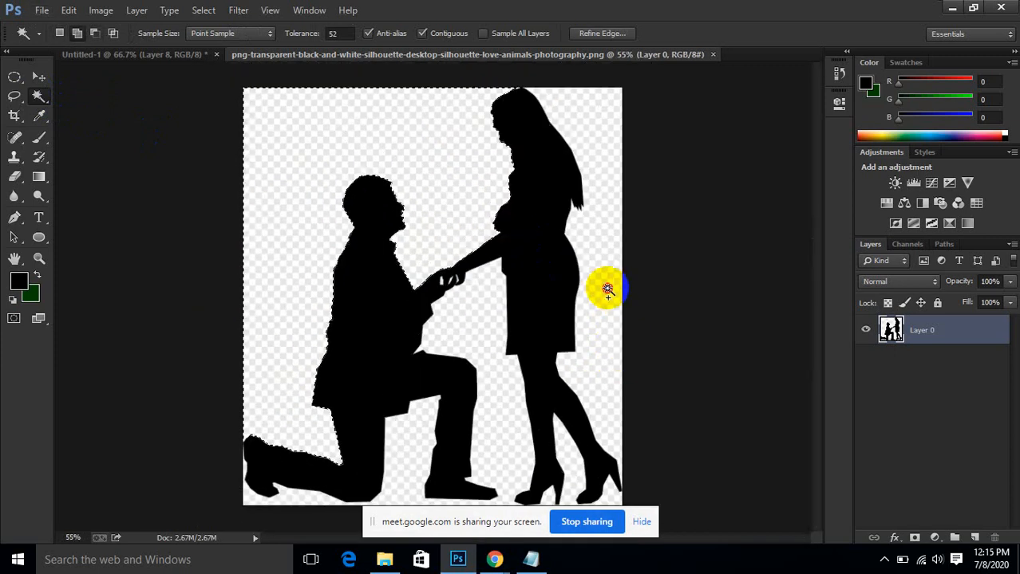
left_click(432, 429)
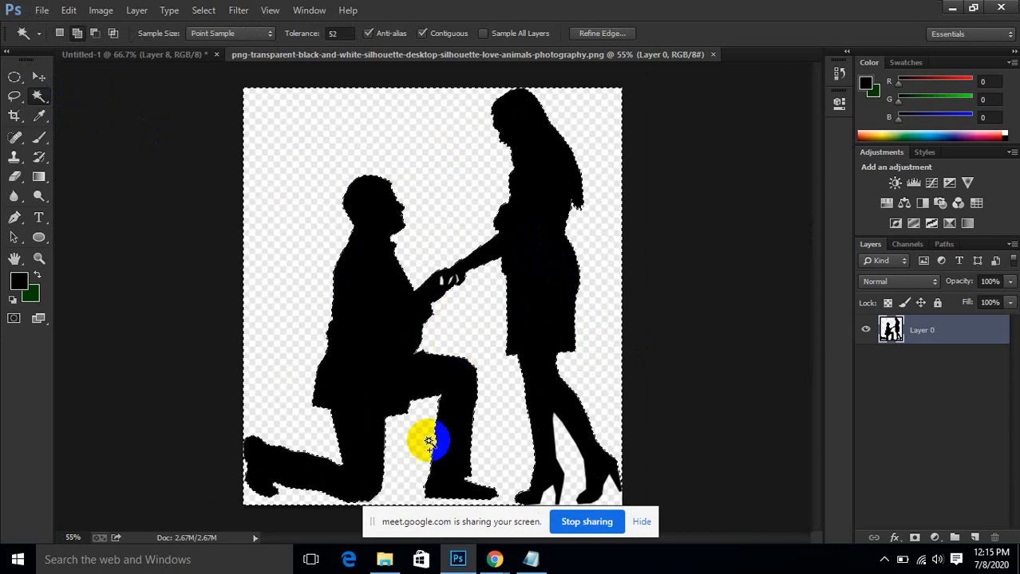
scroll(496, 319, "down", 1)
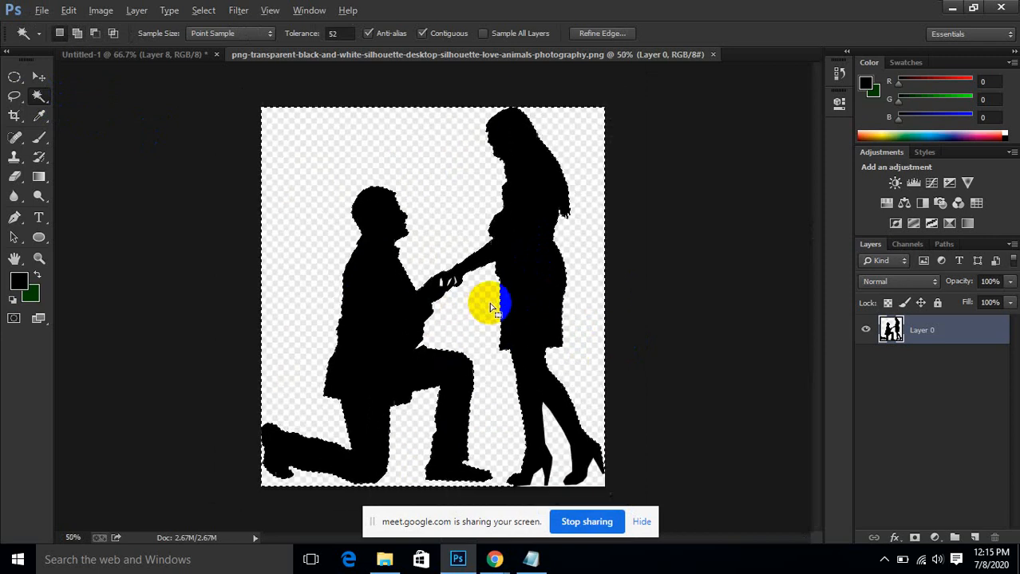
left_click(910, 539)
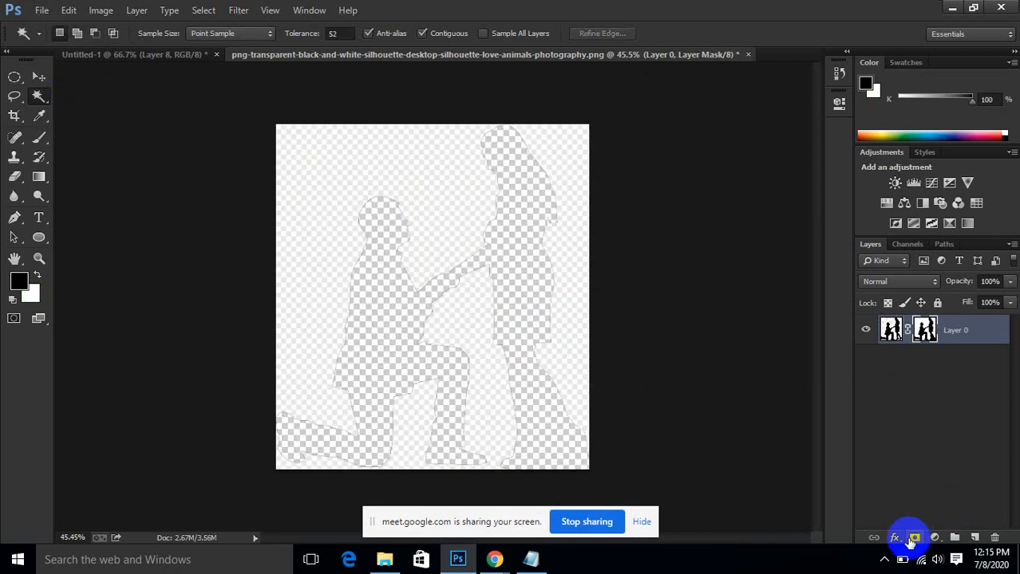
key("ctrl+z")
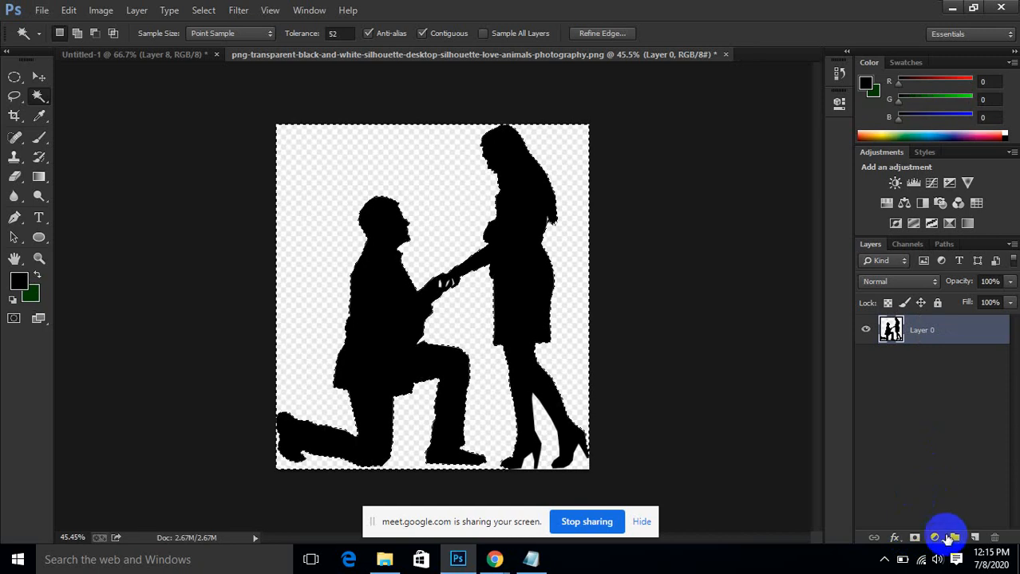
scroll(485, 298, "up", 2, "alt")
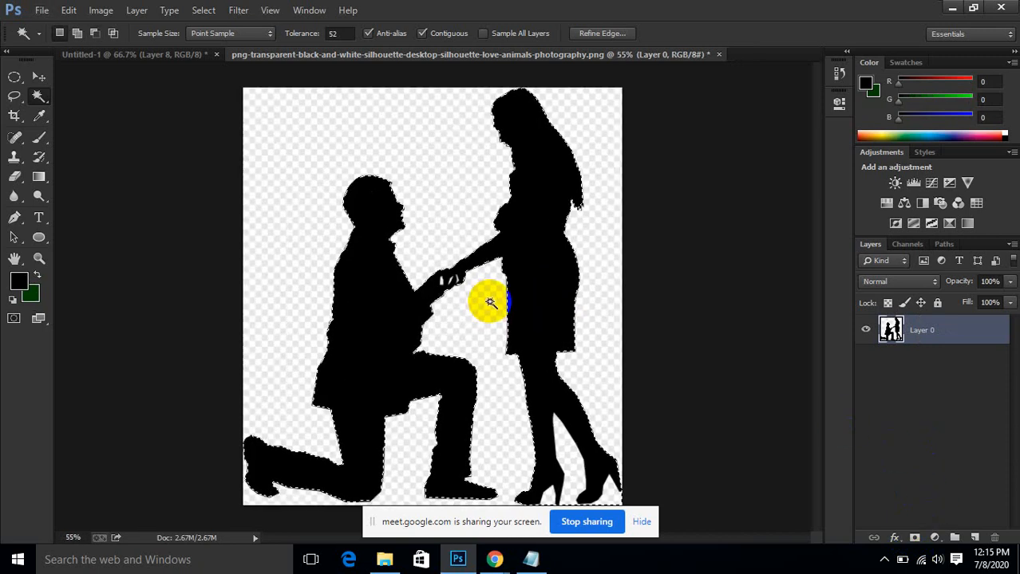
left_click(914, 538)
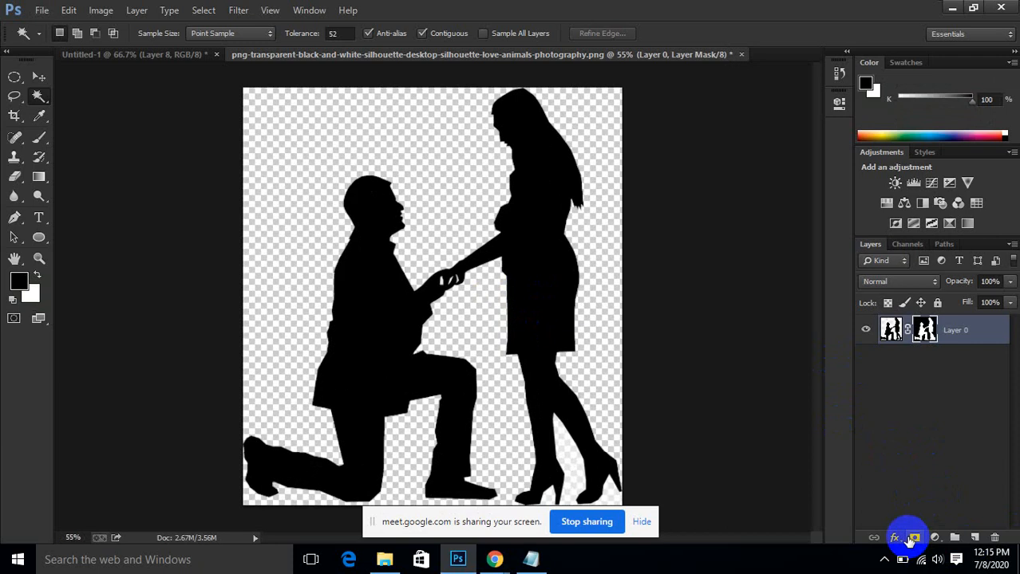
left_click(570, 459)
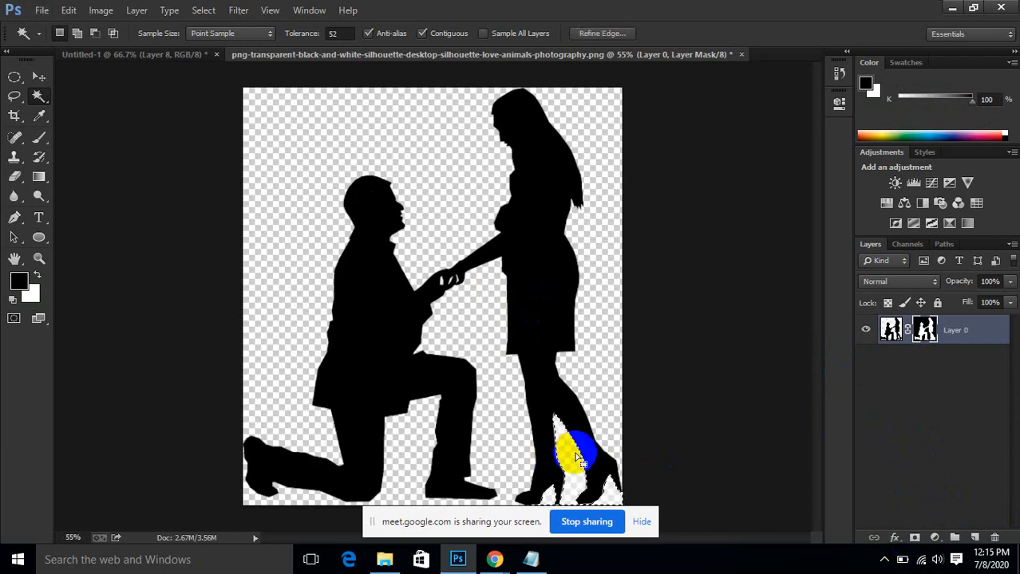
left_click(927, 331)
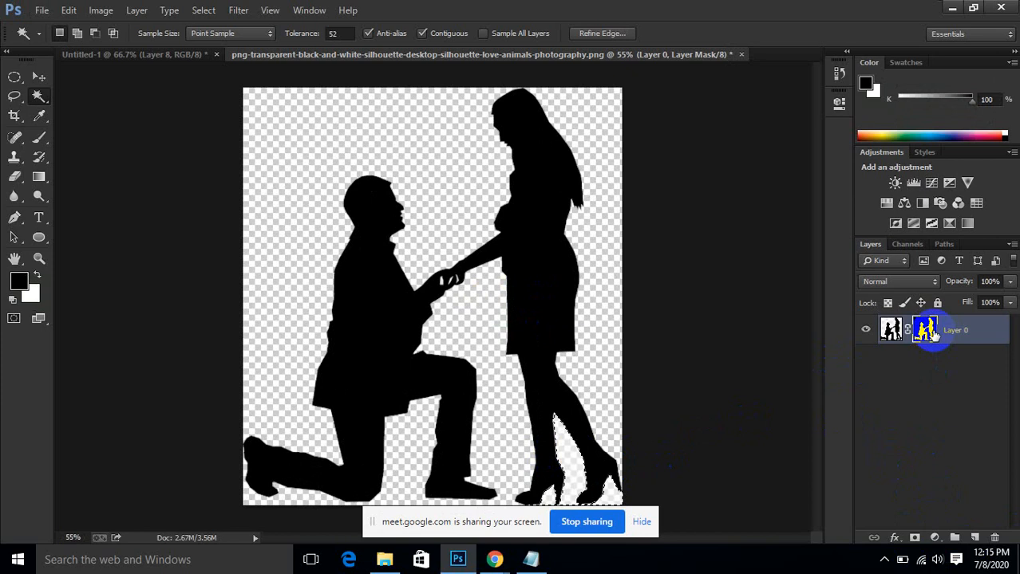
scroll(687, 368, "down", 1)
key("ctrl+alt+z")
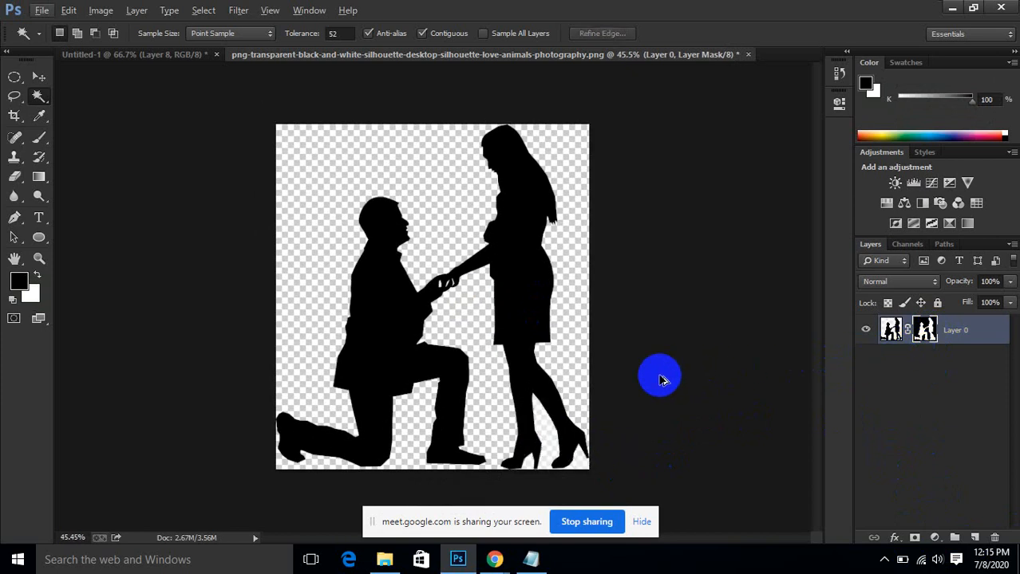
key("ctrl+alt+z")
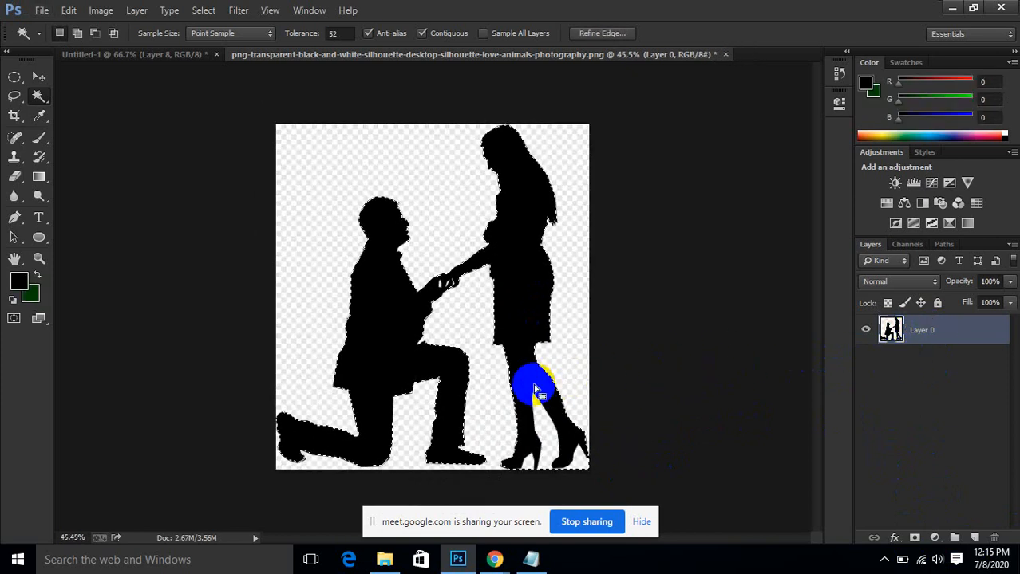
scroll(548, 424, "up", 2)
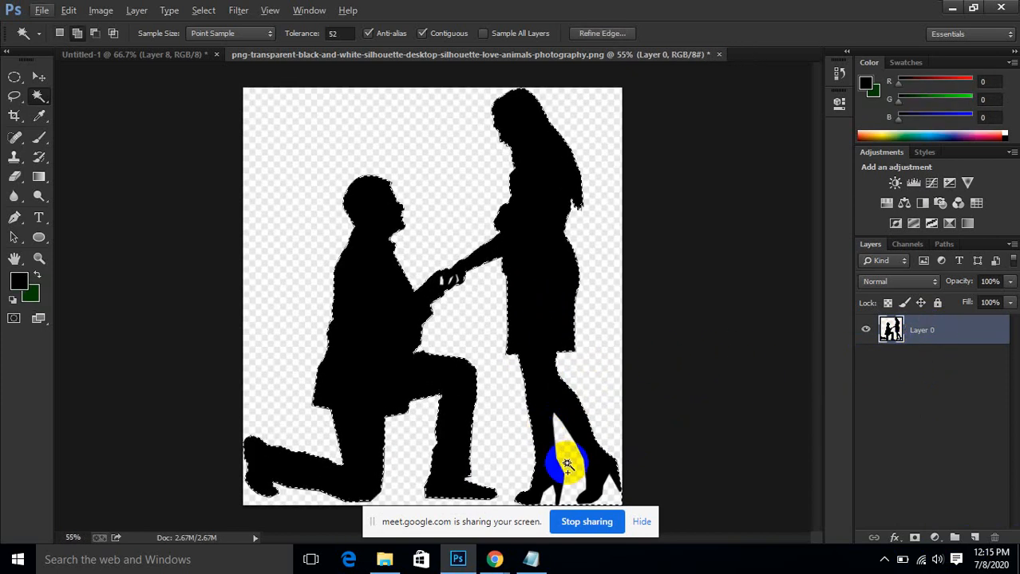
key("ctrl+d")
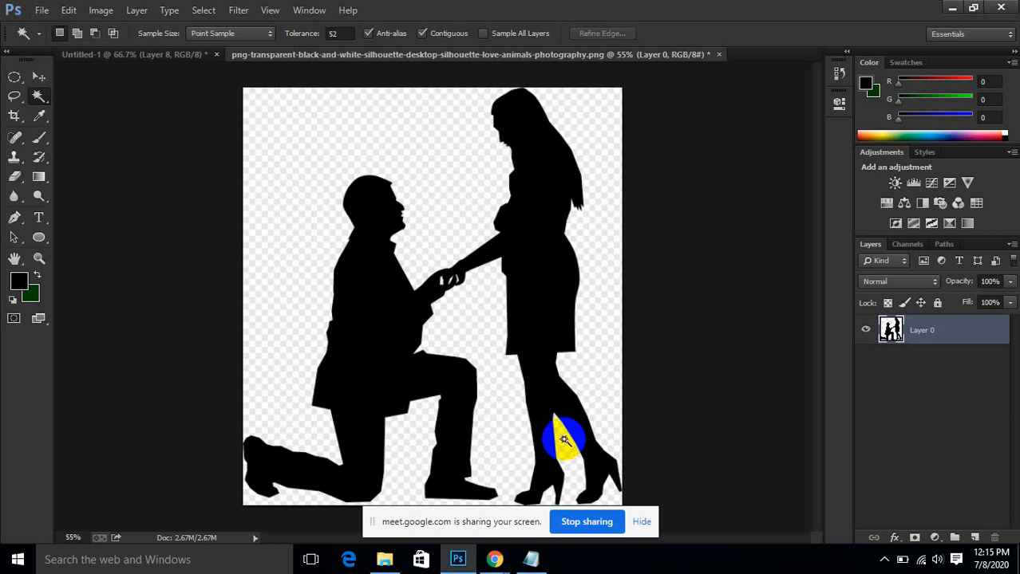
Step: Select all the checkered background around the couple with the Magic Wand, including the areas between their bodies and the woman's legs
scroll(560, 421, "down", 2)
left_click(36, 100)
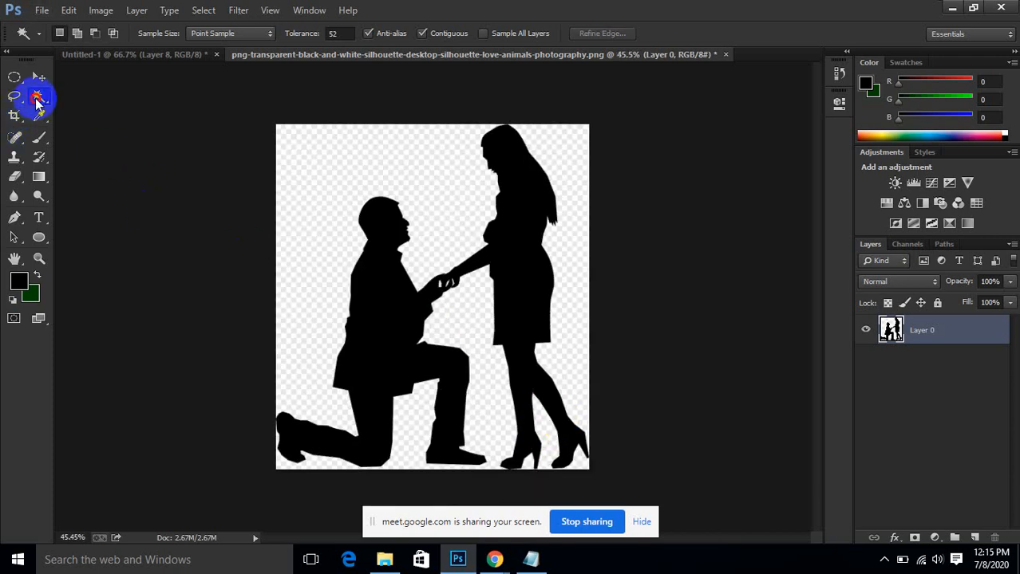
scroll(355, 221, "up", 1)
left_click(317, 246)
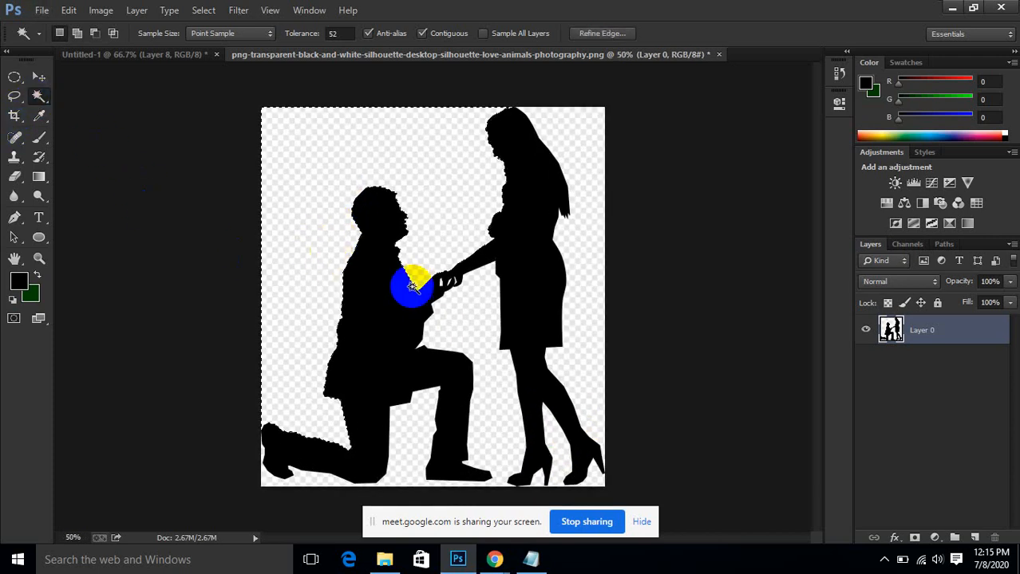
left_click(472, 330, "shift")
left_click(571, 419, "shift")
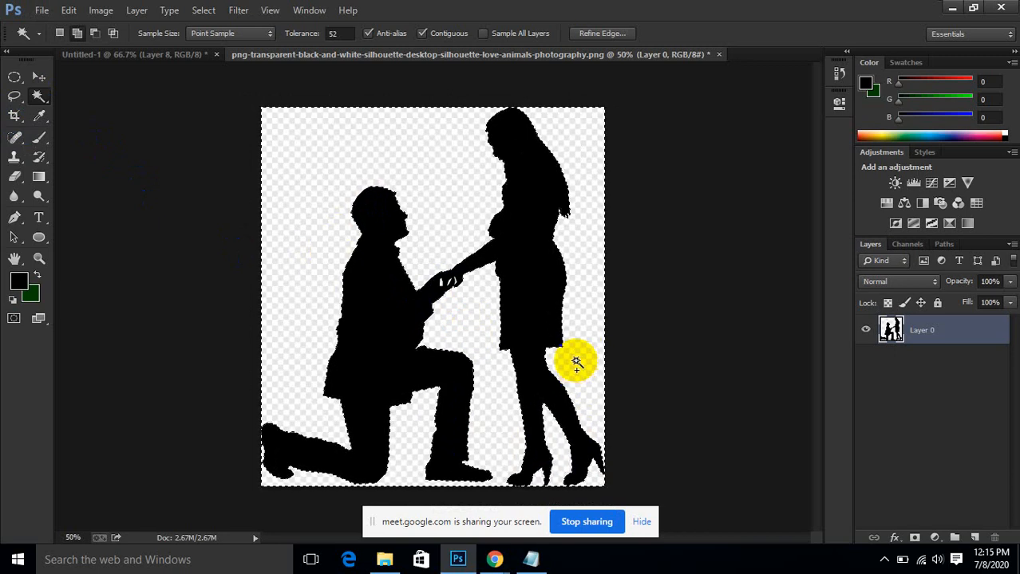
left_click(383, 238, "shift")
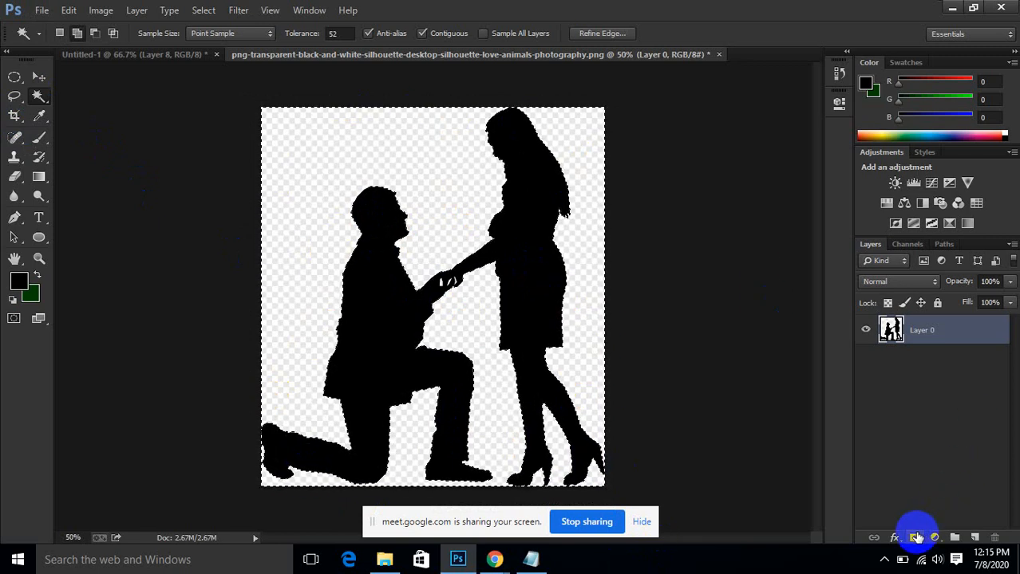
Step: Mask the layer from the inverted selection to keep only the couple, and move it into the Untitled-1 document
left_click(914, 537)
key("ctrl+z")
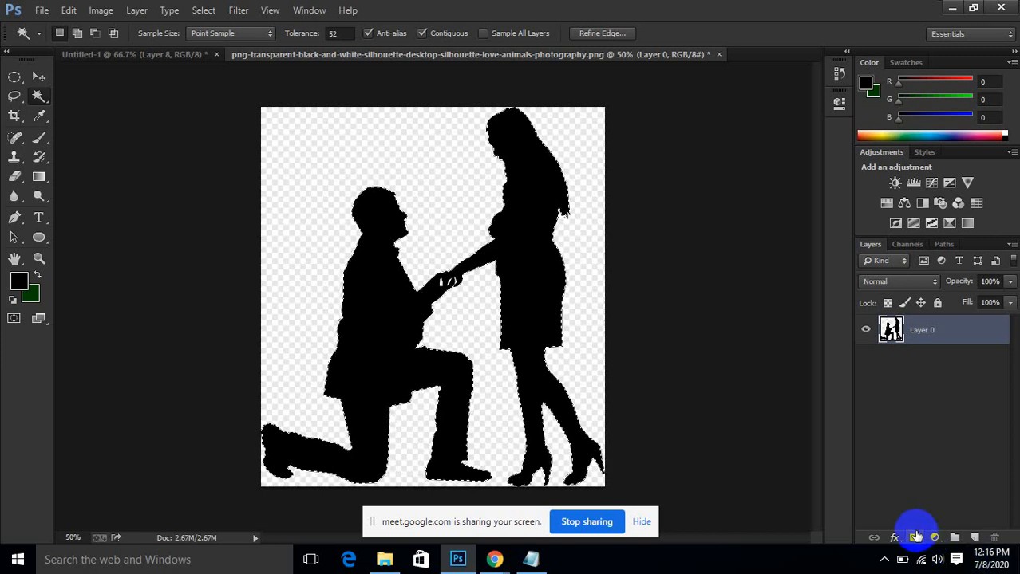
left_click(915, 537)
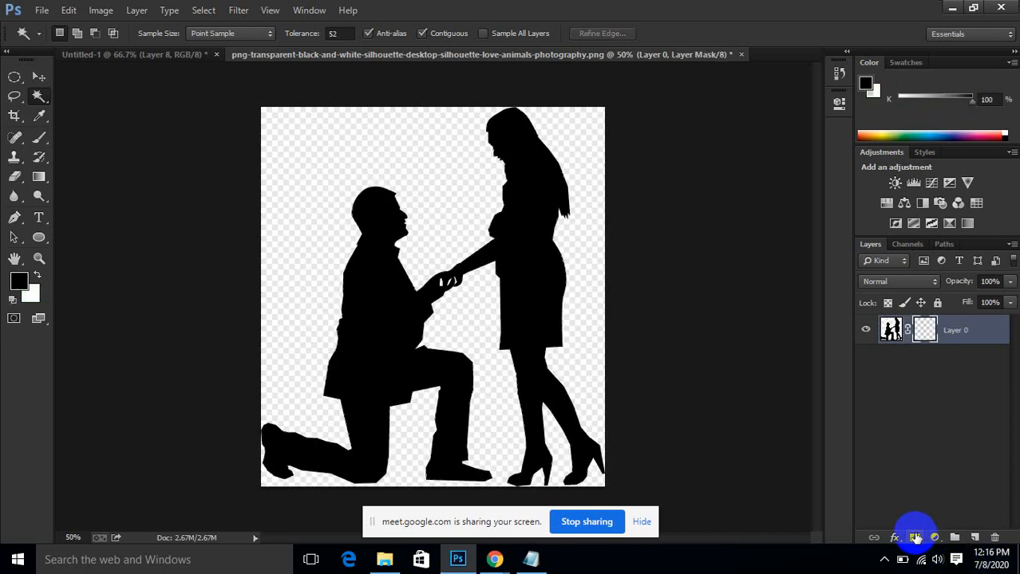
left_click(38, 77)
left_click_drag(399, 283, 401, 319)
Step: Scale the couple to about 27% of its size and place it on the ground below the sun
key("ctrl+t")
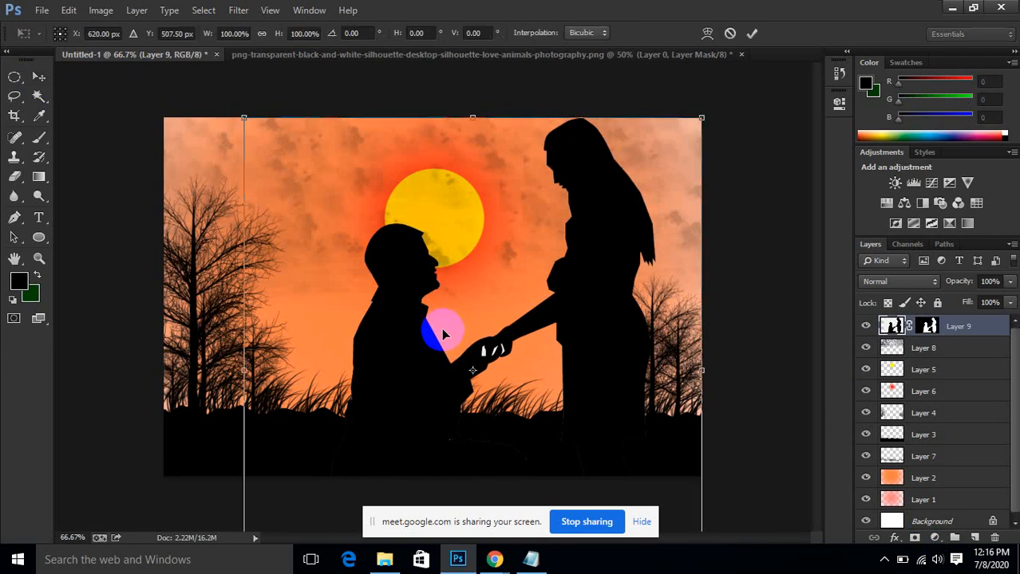
left_click_drag(246, 114, 432, 308)
left_click_drag(453, 352, 395, 332)
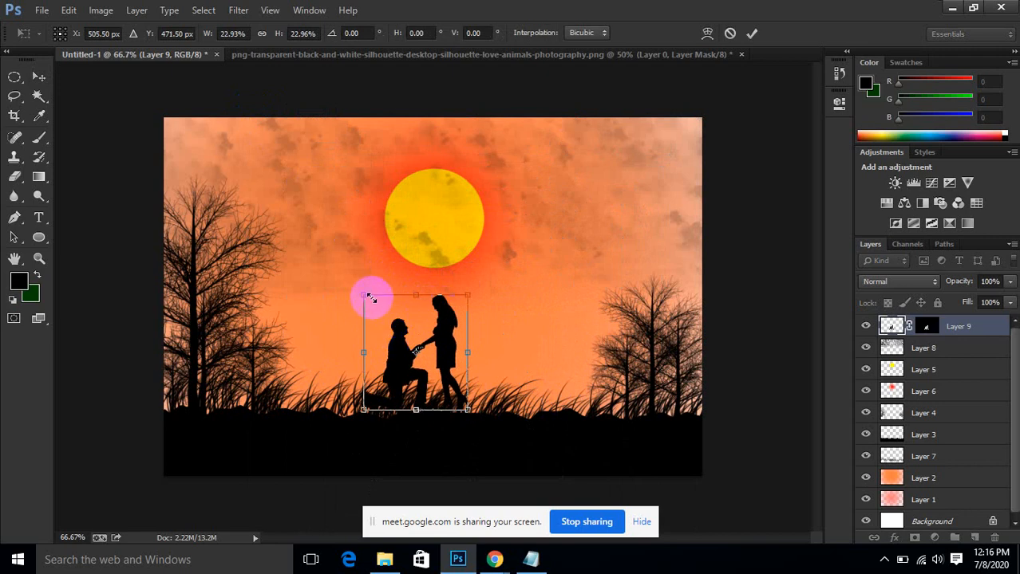
mouse_move(367, 296)
left_mouse_down()
mouse_move(349, 275)
mouse_move(366, 298)
left_mouse_up()
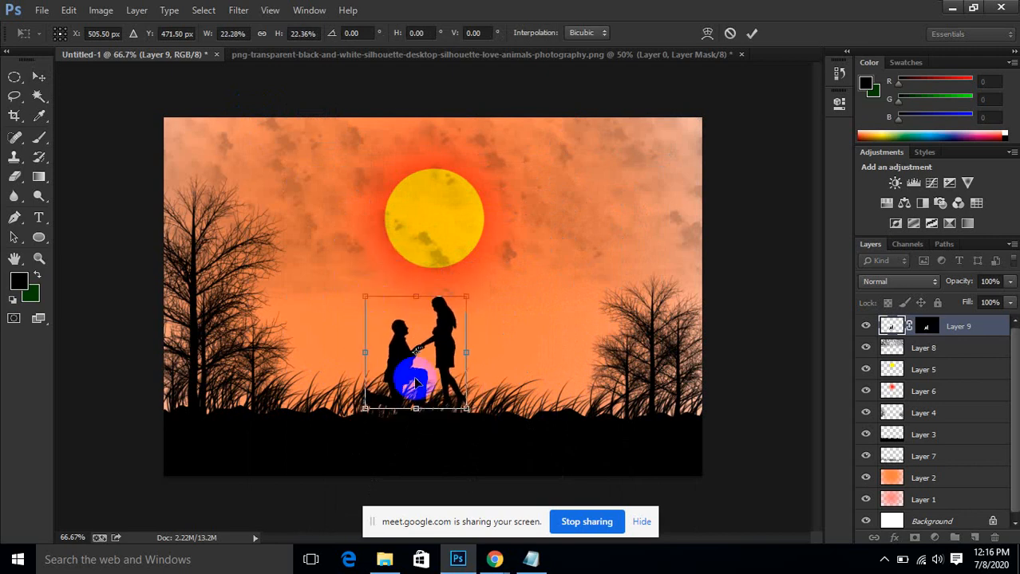
scroll(411, 367, "up", 1)
mouse_move(411, 368)
left_mouse_down()
mouse_move(386, 345)
mouse_move(404, 365)
left_mouse_up()
left_click_drag(358, 314, 350, 302)
mouse_move(392, 366)
left_mouse_down()
mouse_move(369, 343)
mouse_move(398, 351)
left_mouse_up()
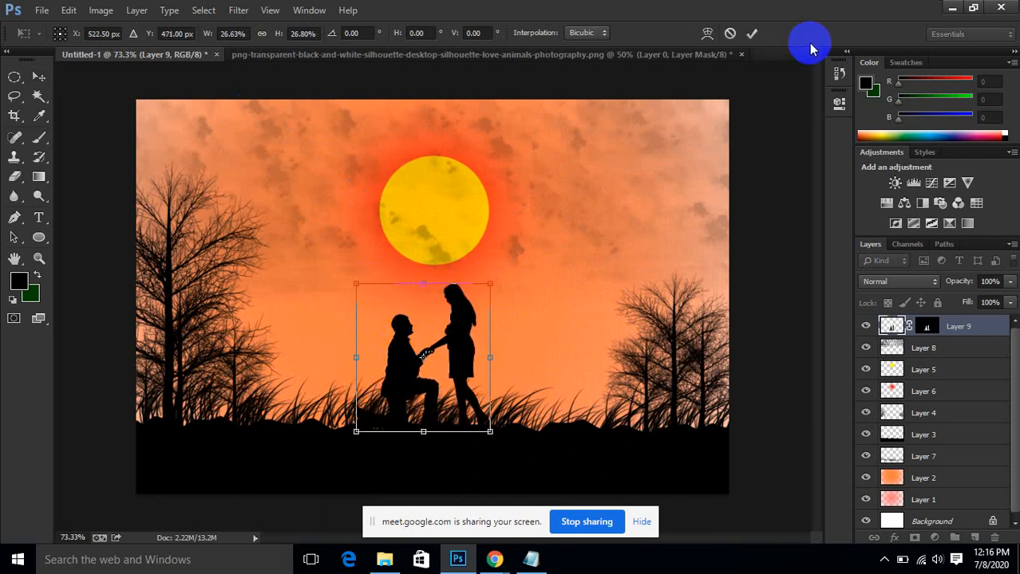
left_click(751, 32)
scroll(446, 341, "down", 2)
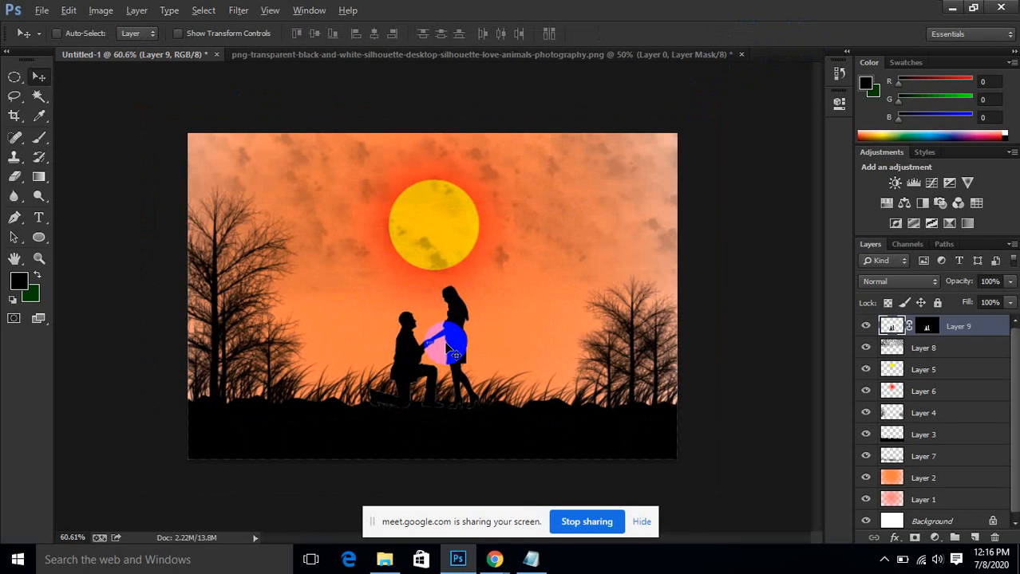
scroll(714, 335, "down", 1)
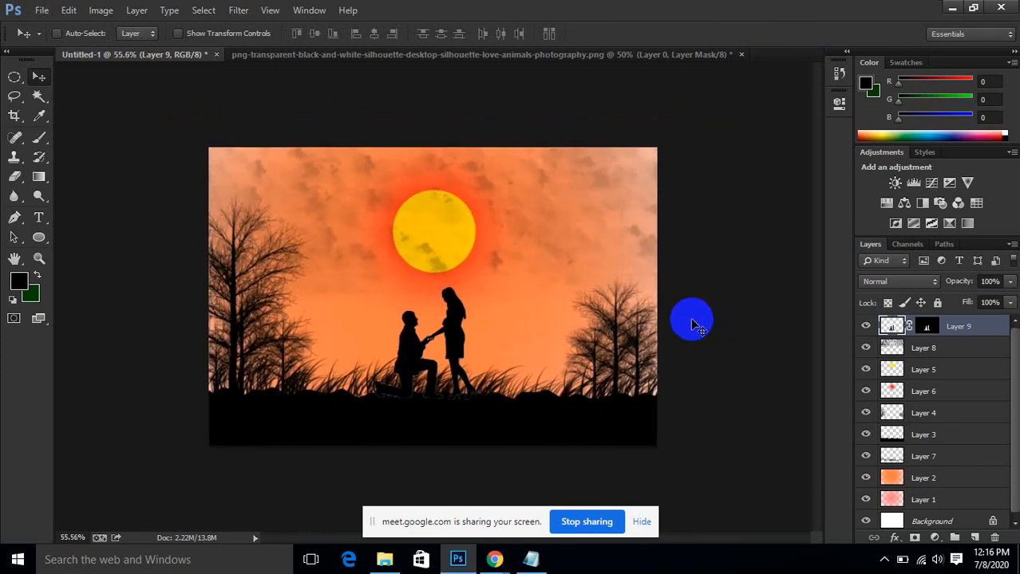
Step: Move the couple's layer below Layer 3 and toggle Layer 7 to check how the grass overlaps the couple
left_click_drag(945, 328, 941, 450)
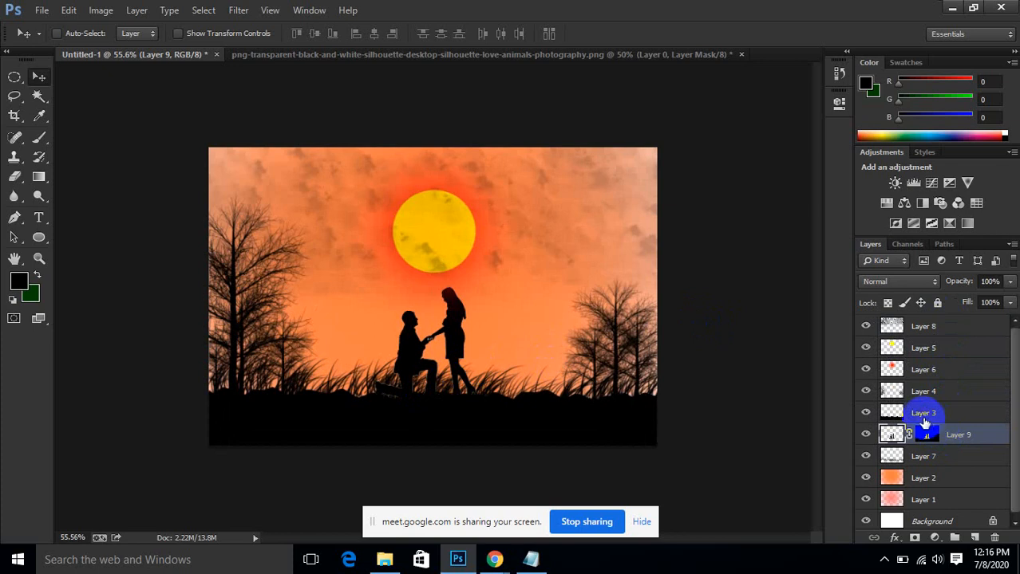
left_click(866, 455)
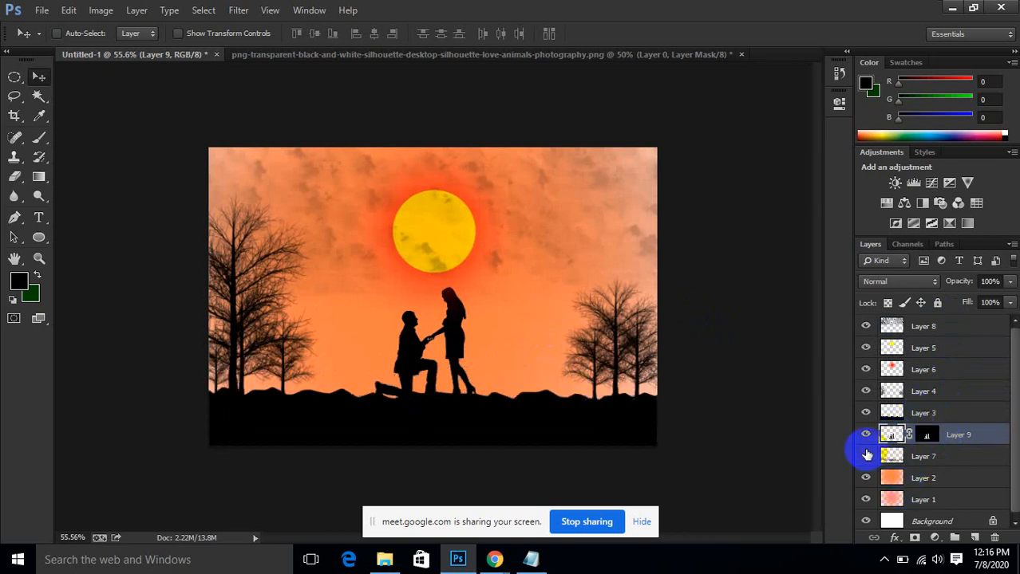
left_click(866, 455)
mouse_move(958, 447)
left_mouse_down()
mouse_move(969, 426)
mouse_move(958, 409)
mouse_move(957, 434)
left_mouse_up()
Step: Check what Layers 4, 8 and 9 contain by toggling their visibility, and move the couple's layer below the grass on Layer 7
left_click(865, 390)
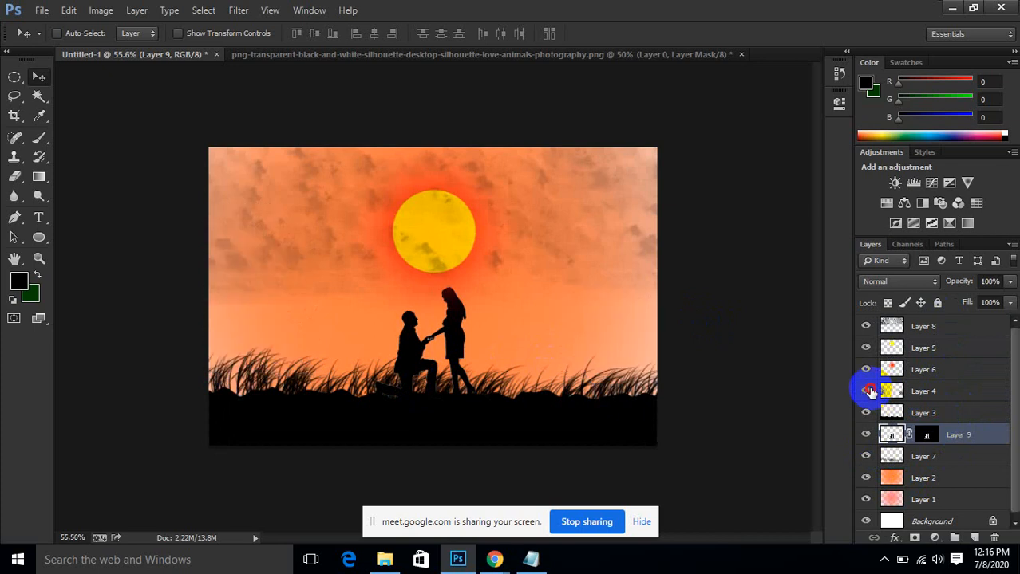
left_click(865, 391)
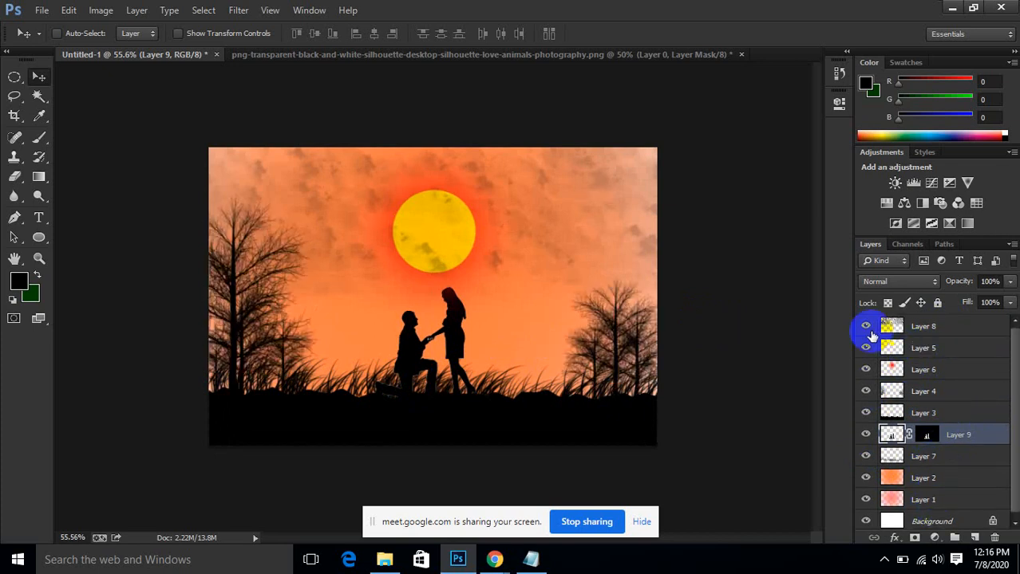
left_click(866, 326)
left_click(866, 326)
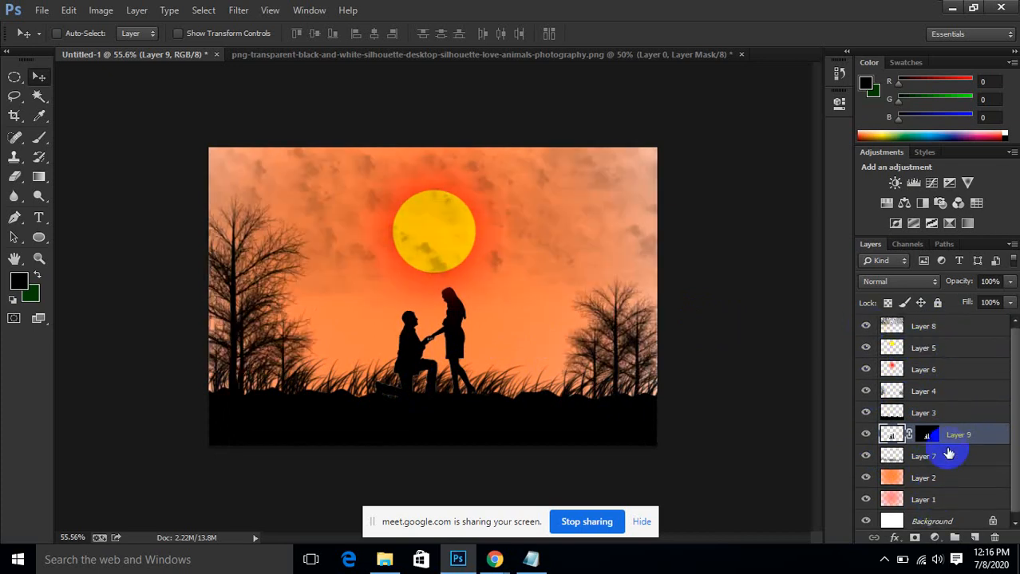
left_click(866, 435)
left_click(865, 434)
left_click_drag(962, 433, 944, 466)
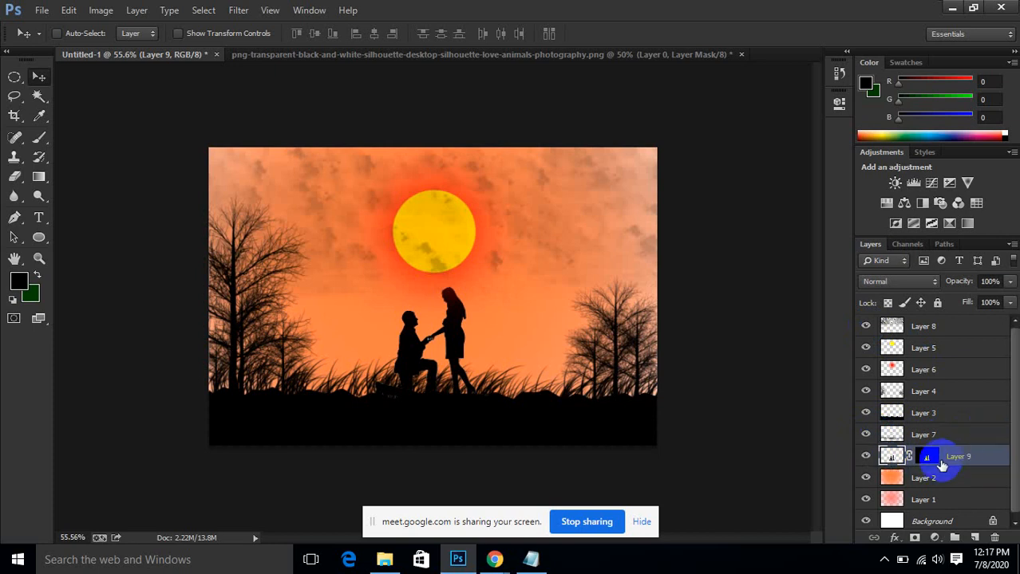
Step: Compare the scene with and without the grass on Layer 7 and the ground on Layer 3
left_click(865, 434)
left_click(864, 434)
left_click(865, 434)
left_click(865, 435)
left_click(866, 437)
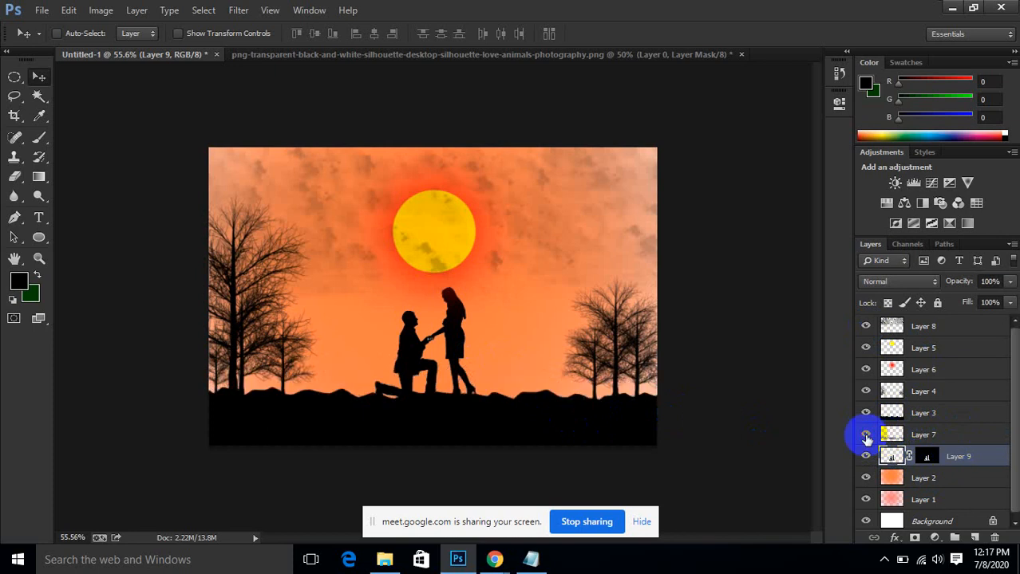
left_click(865, 437)
left_click(866, 437)
left_click(866, 437)
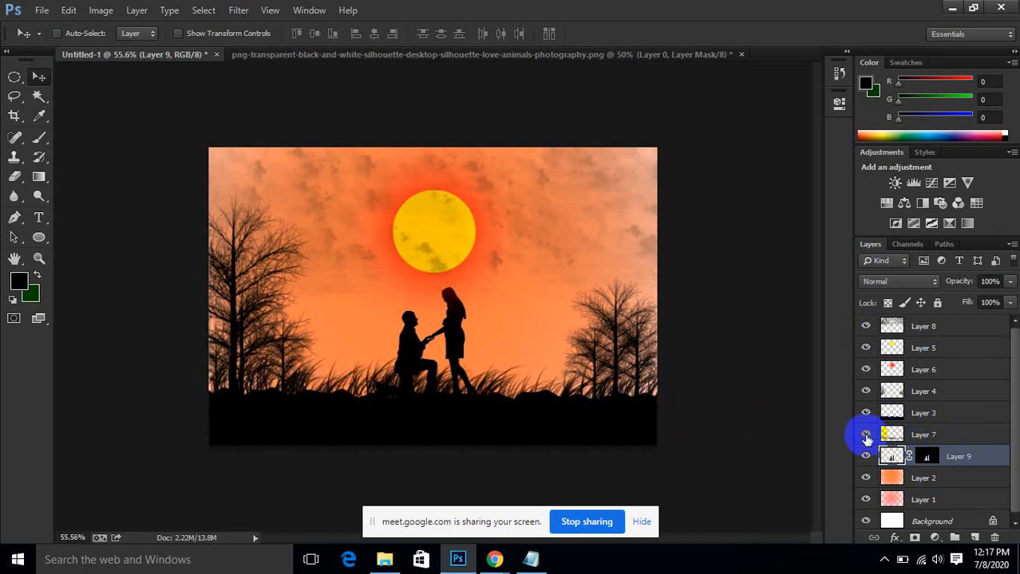
left_click(864, 417)
left_click(864, 417)
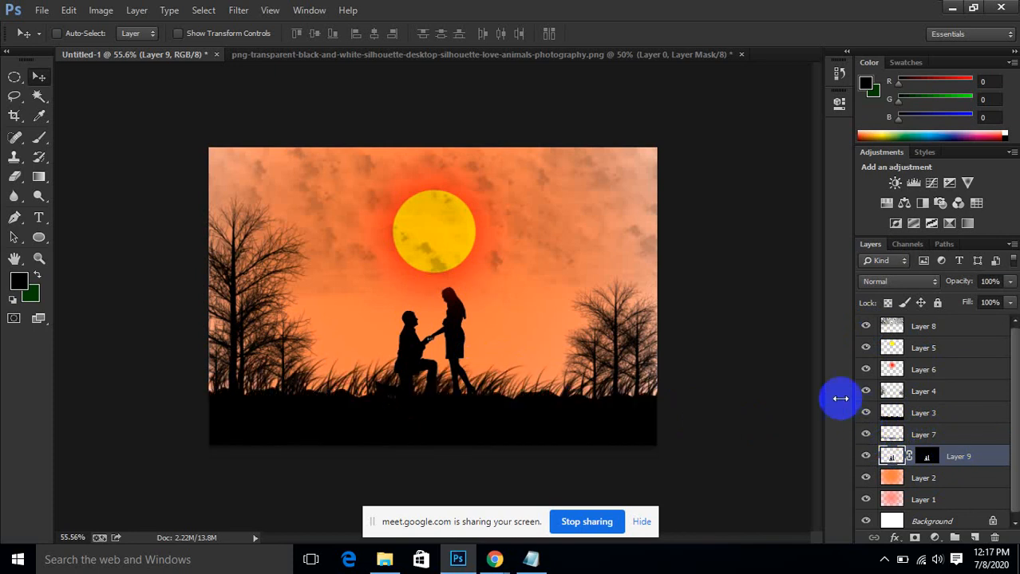
scroll(758, 366, "down", 2)
scroll(758, 366, "up", 3)
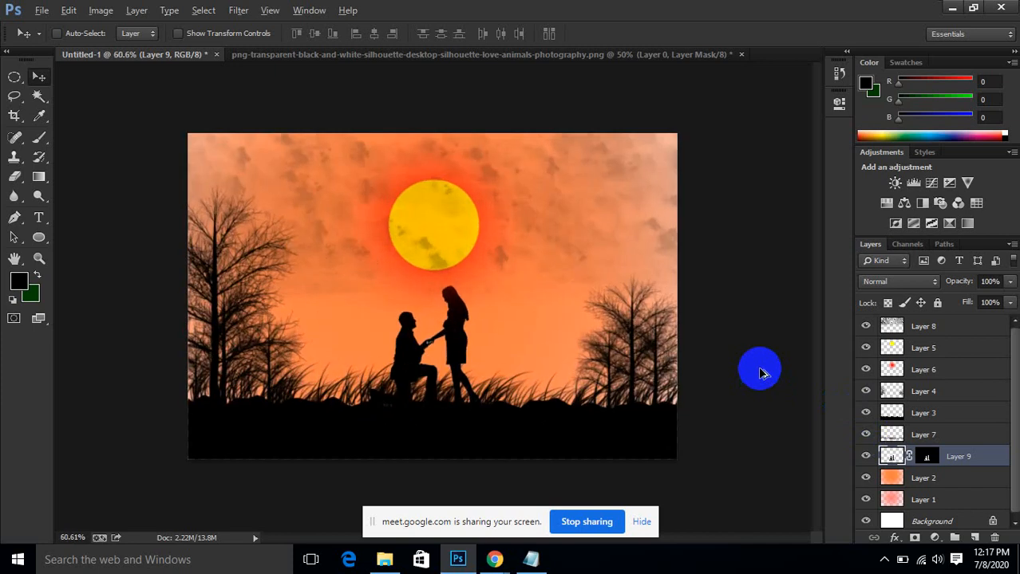
scroll(753, 364, "down", 3)
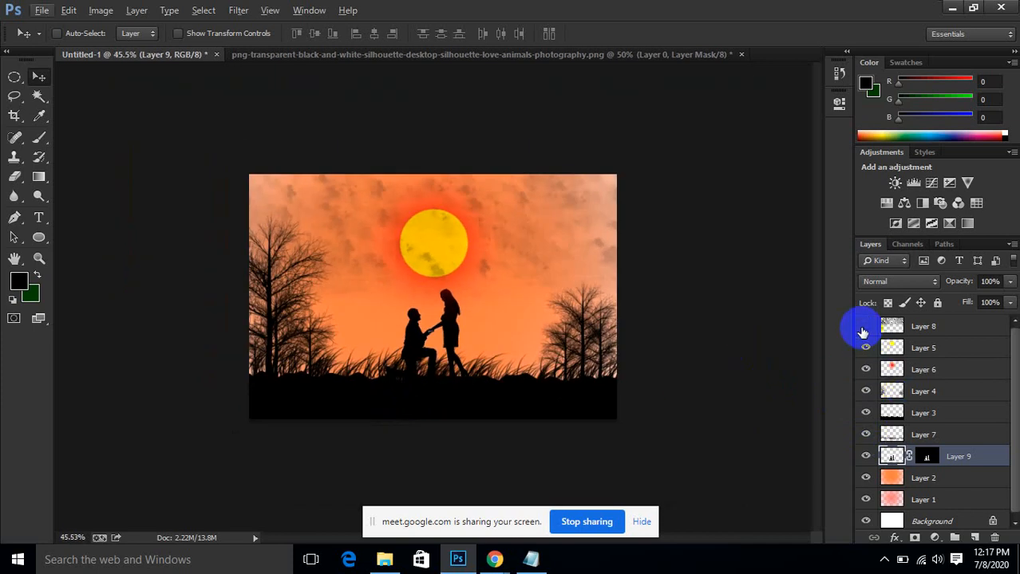
Step: Compare the sky with and without the clouds on Layer 8, and leave that layer hidden
left_click(865, 326)
scroll(590, 327, "up", 3)
scroll(590, 327, "up", 1)
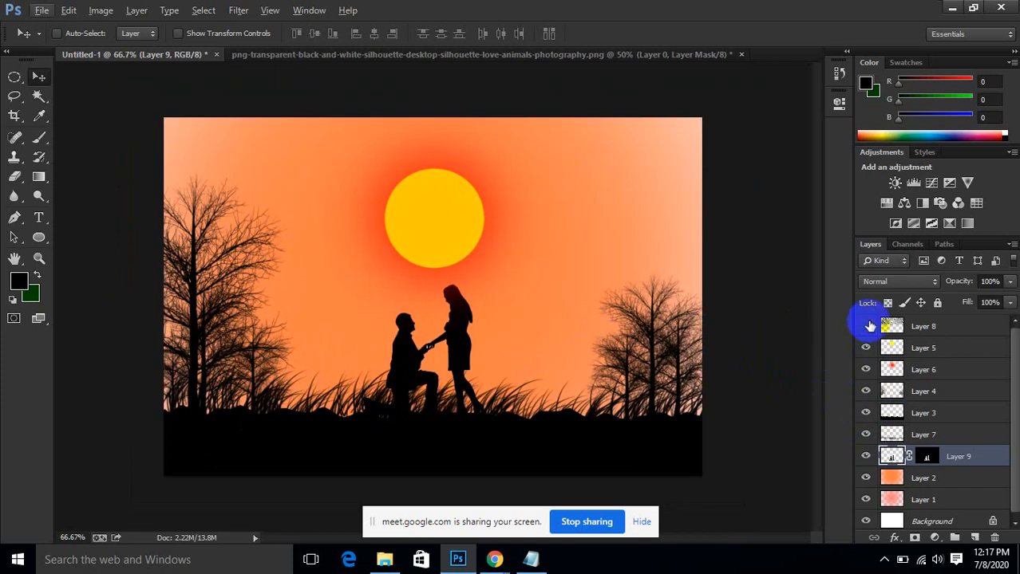
left_click(865, 327)
left_click(866, 326)
left_click(865, 326)
left_click(863, 326)
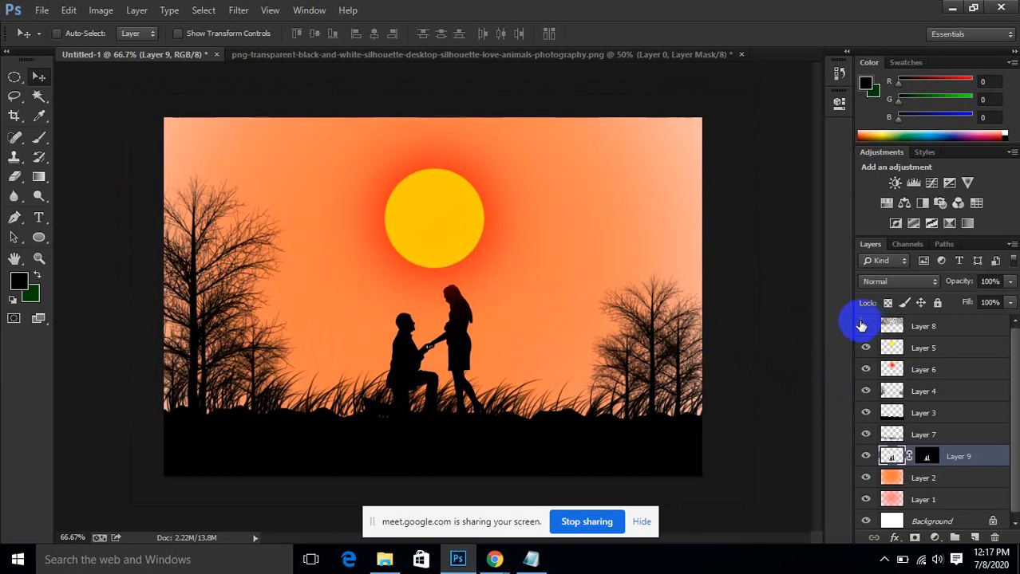
scroll(509, 335, "up", 1)
scroll(509, 335, "down", 2)
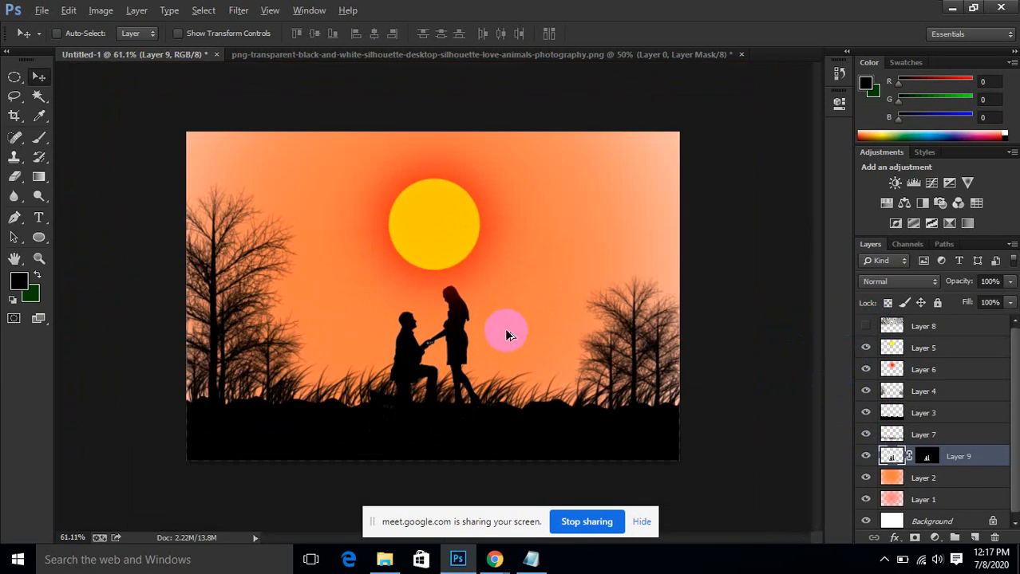
scroll(508, 335, "up", 1)
scroll(509, 335, "up", 1)
scroll(509, 335, "down", 2)
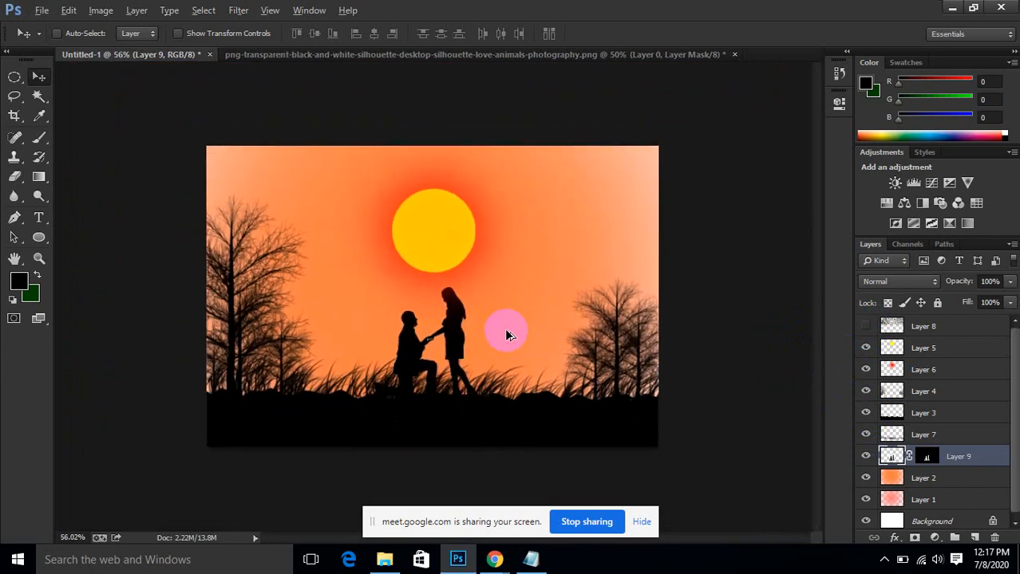
scroll(509, 335, "up", 1)
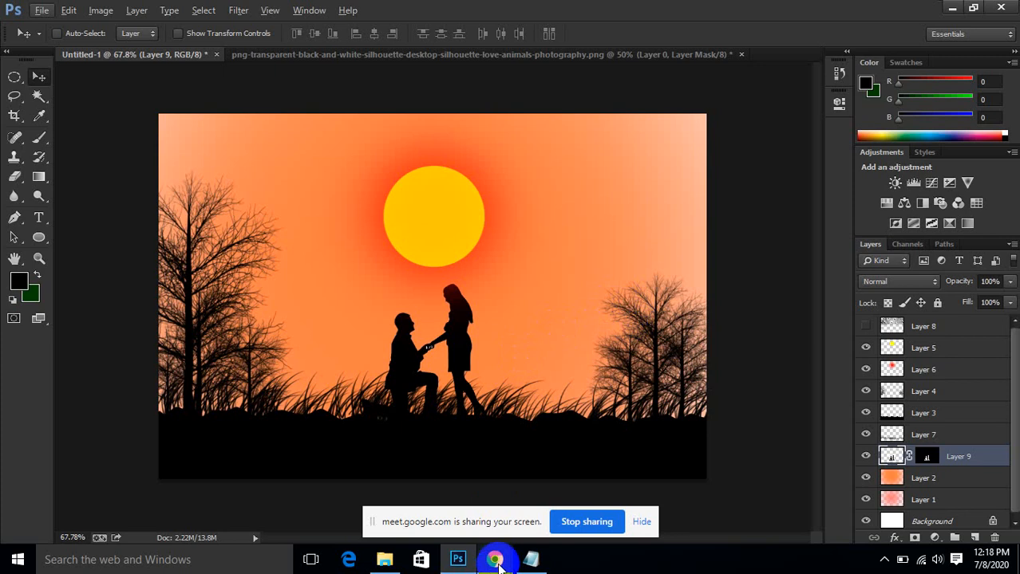
Step: Switch to Chrome, look through the black and white couple PNG image results, and return to Photoshop
mouse_move(494, 560)
left_click(429, 451)
scroll(449, 453, "up", 15)
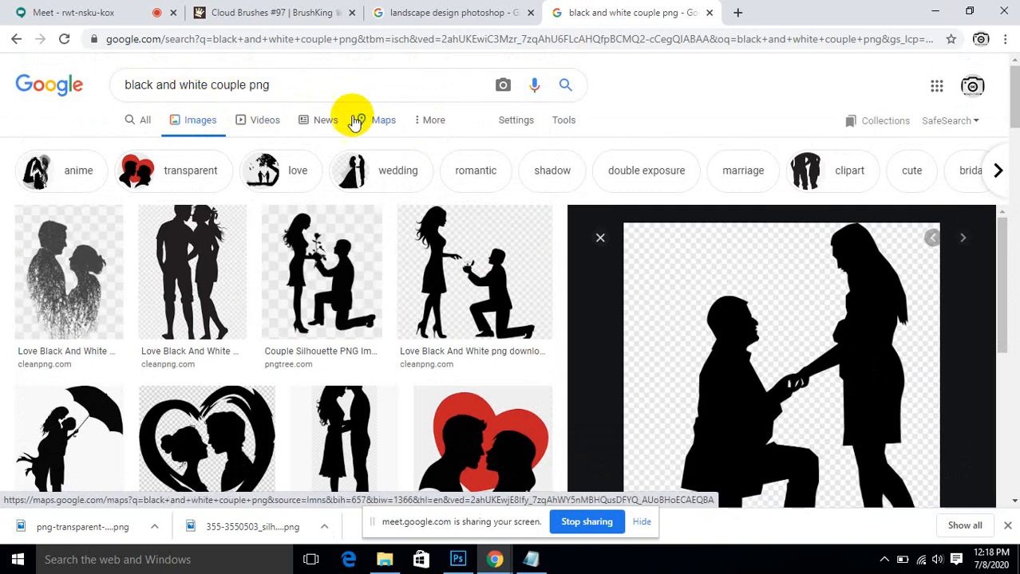
scroll(331, 297, "down", 1)
scroll(331, 296, "down", 10)
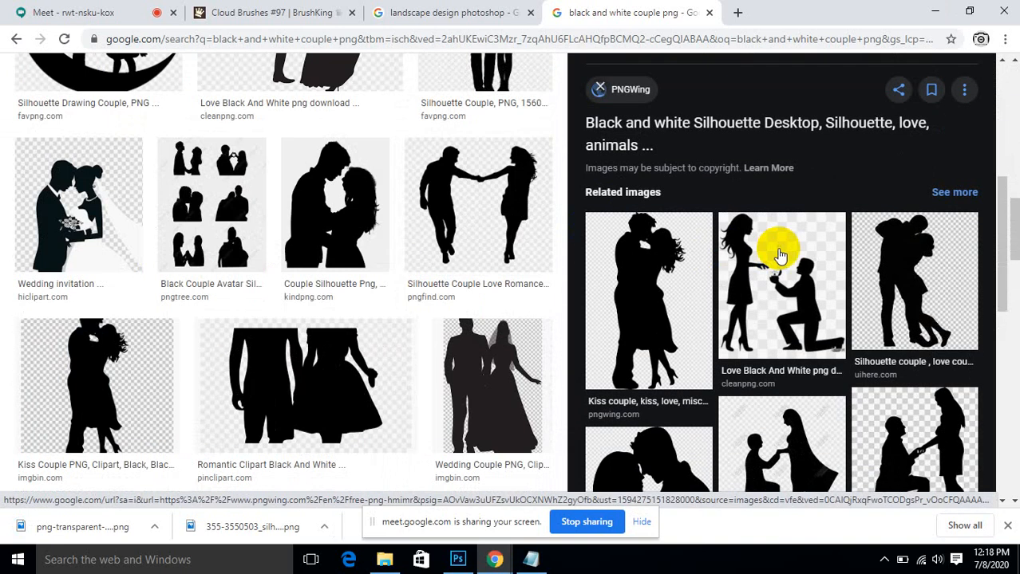
scroll(491, 275, "down", 5)
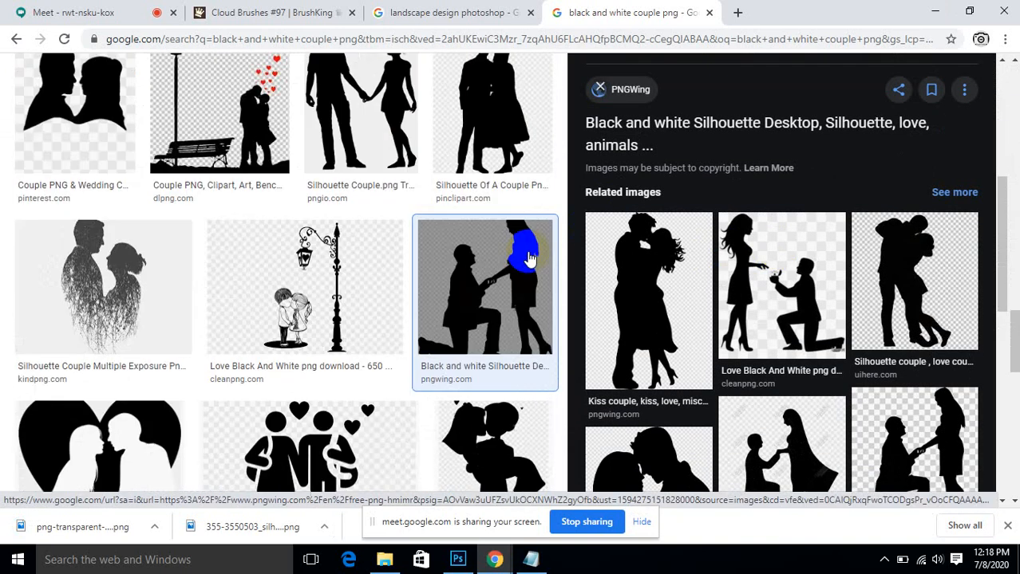
left_click(935, 11)
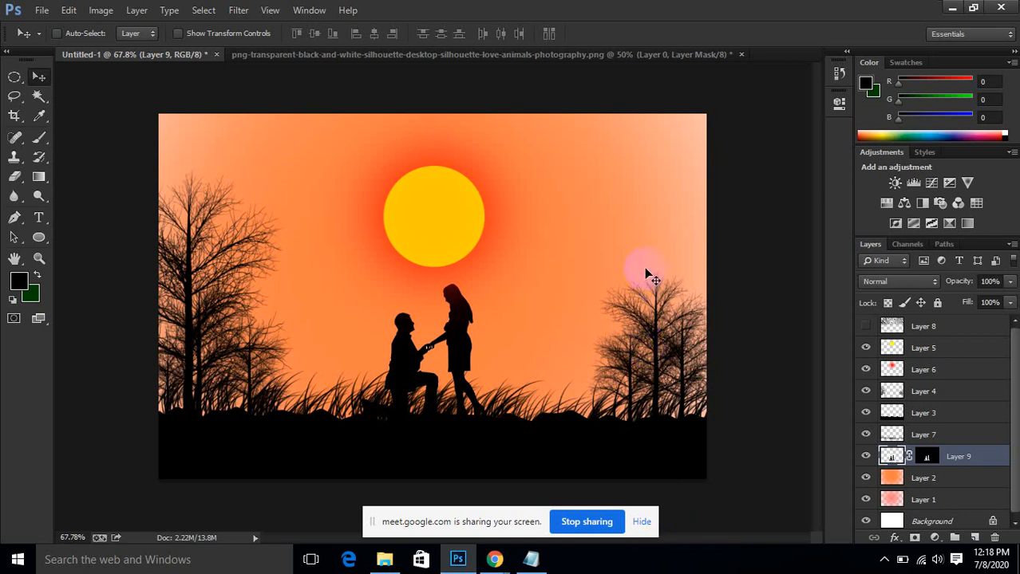
Step: Switch to Chrome and open the designer's Behance profile in a new tab, without the tracking part of the suggested address
left_click(494, 558)
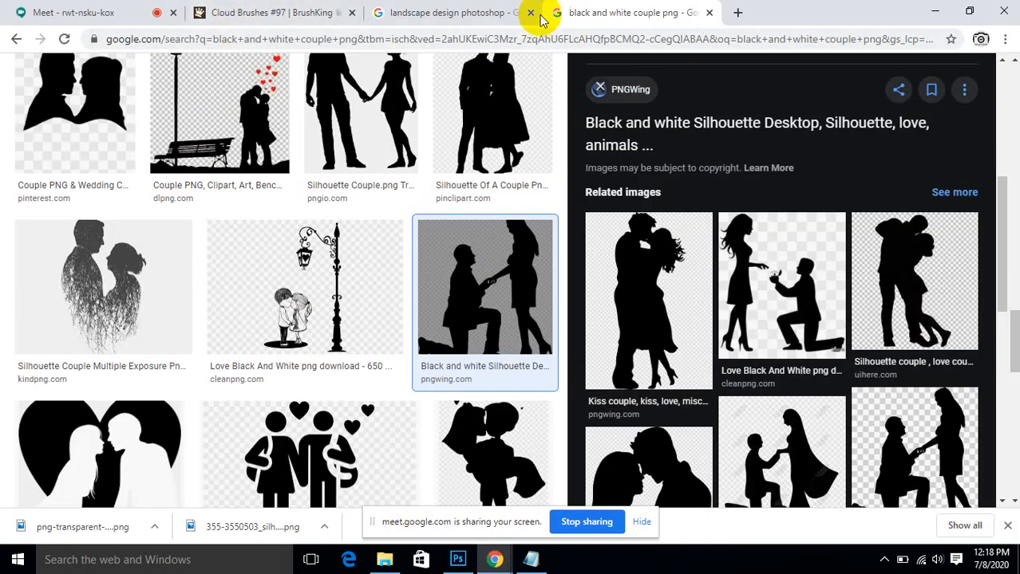
left_click(739, 12)
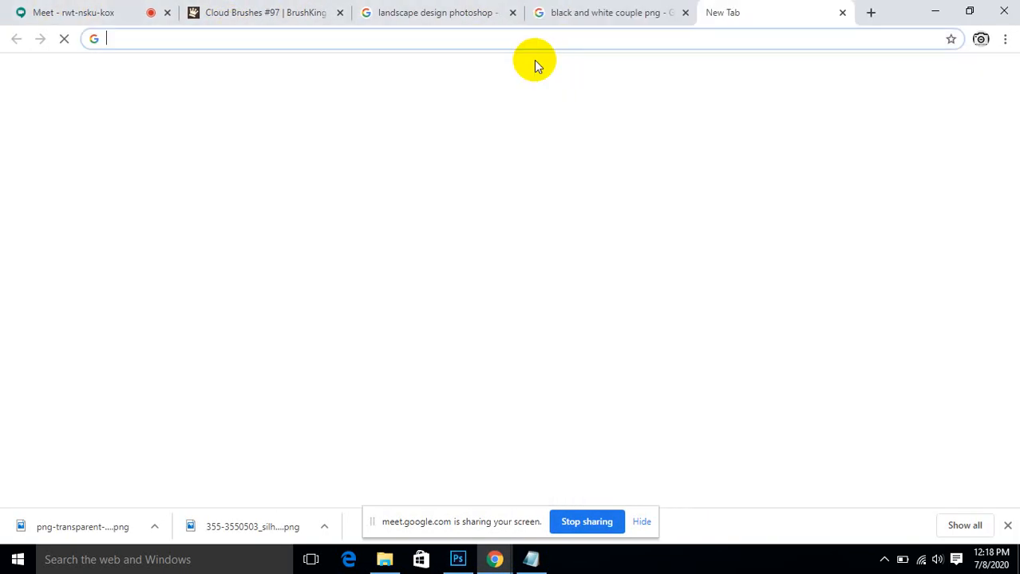
left_click(526, 40)
type("b")
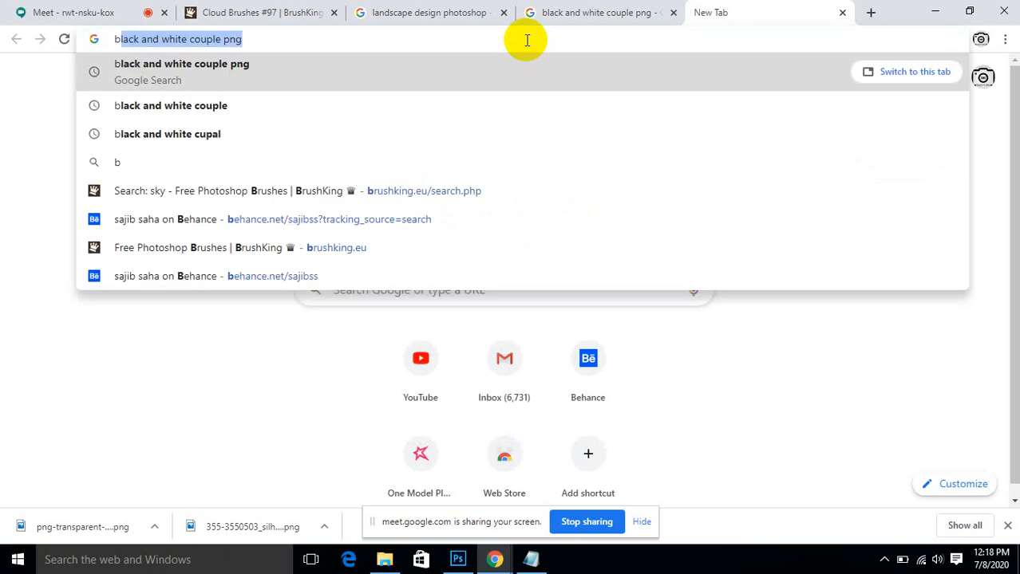
type("e")
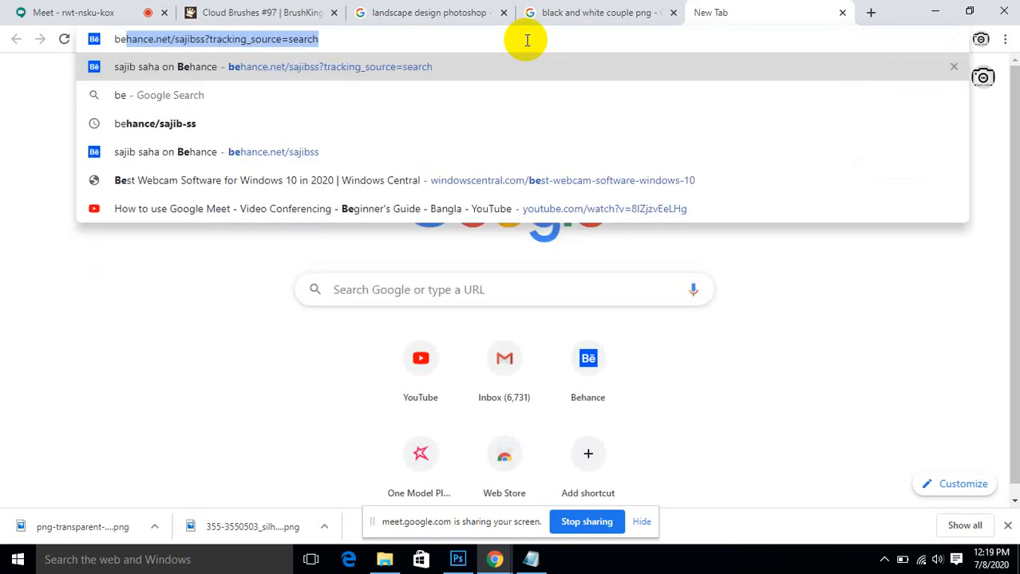
left_click(388, 39)
mouse_move(388, 39)
left_mouse_down()
mouse_move(200, 38)
mouse_move(206, 51)
left_mouse_up()
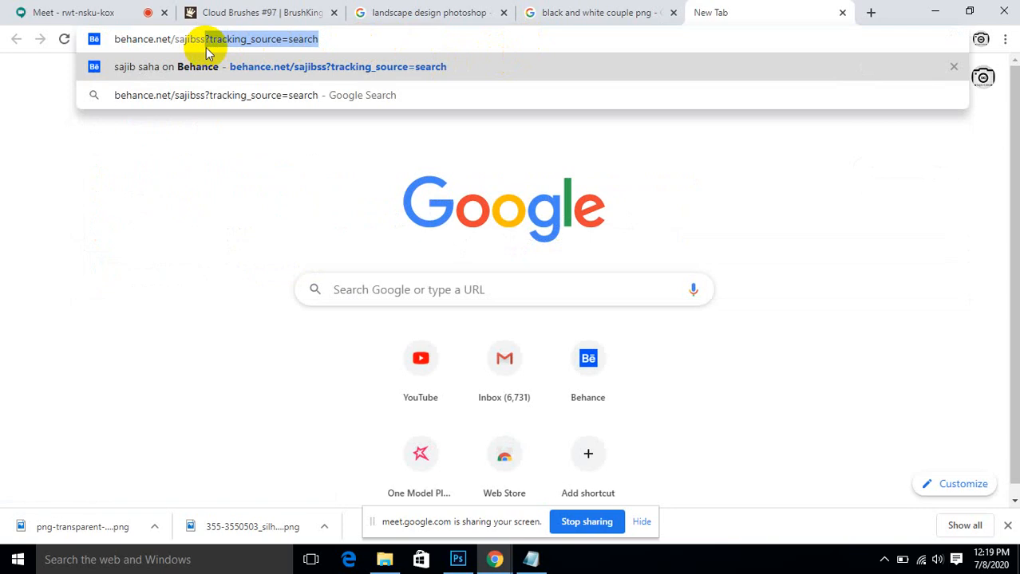
key("BackSpace")
key("Return")
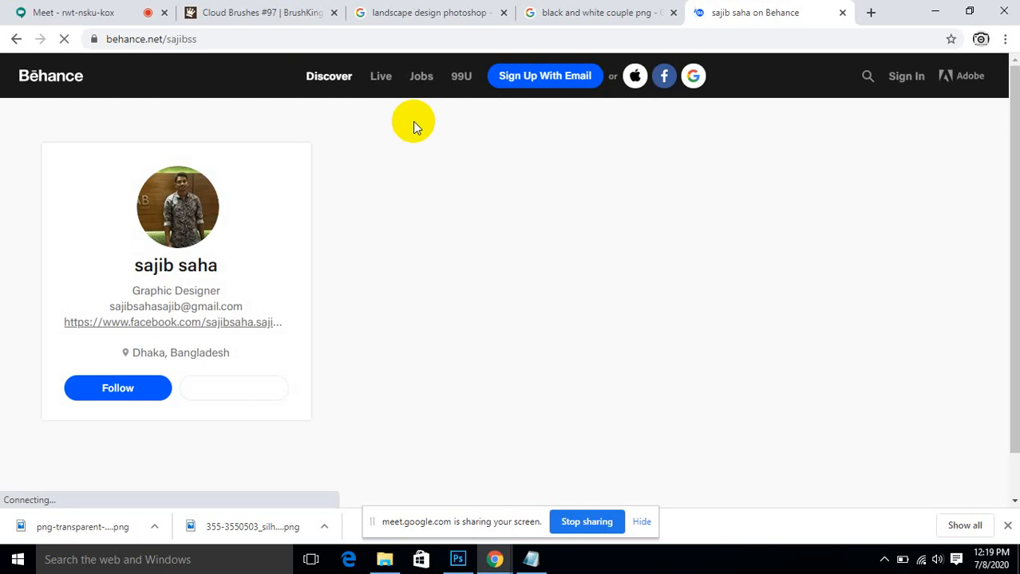
Step: Browse the projects on the designer's Behance profile and open the Landscape Design project
scroll(638, 295, "down", 12)
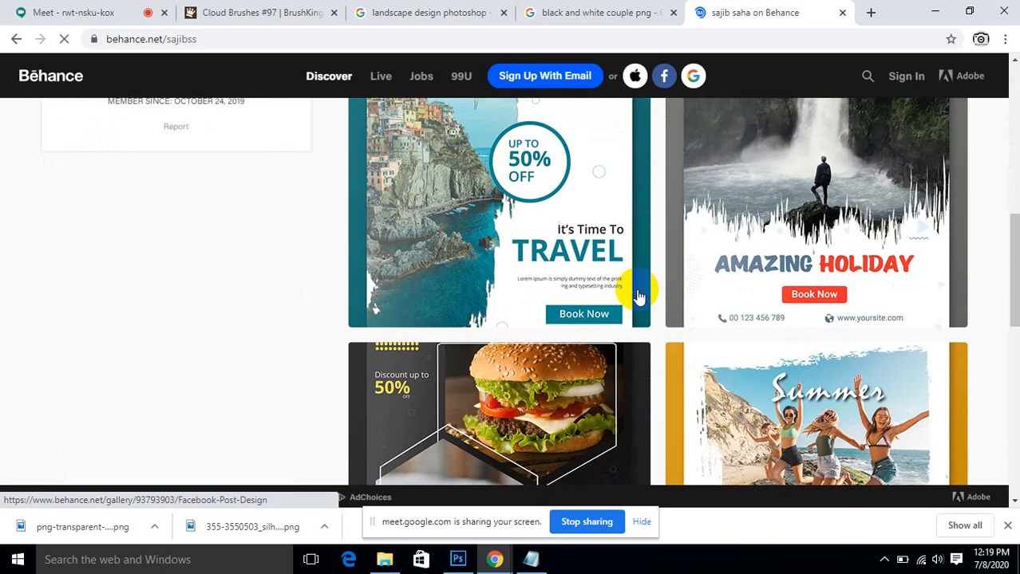
scroll(639, 295, "down", 15)
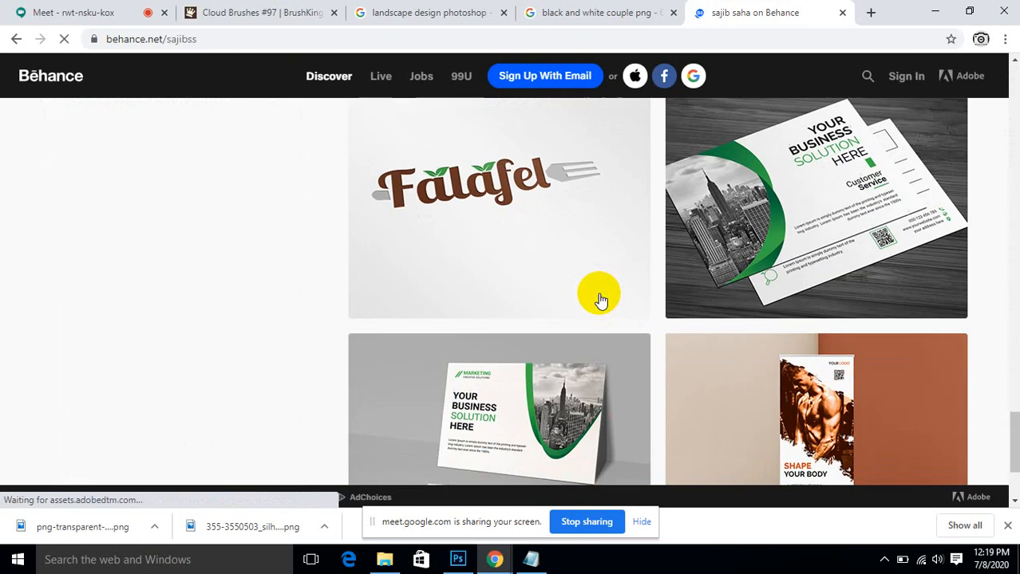
scroll(594, 296, "down", 6)
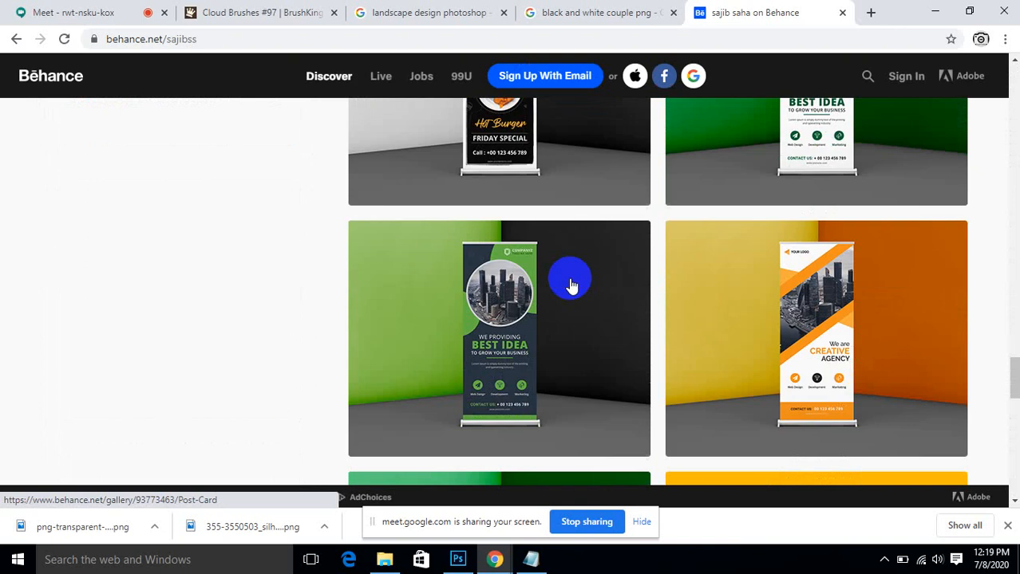
scroll(571, 285, "down", 8)
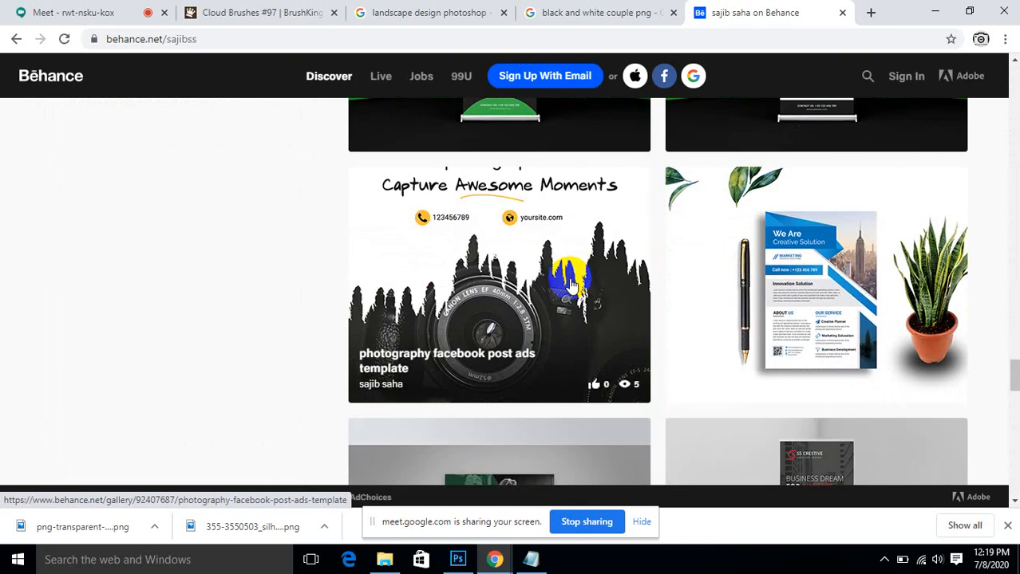
scroll(570, 281, "down", 8)
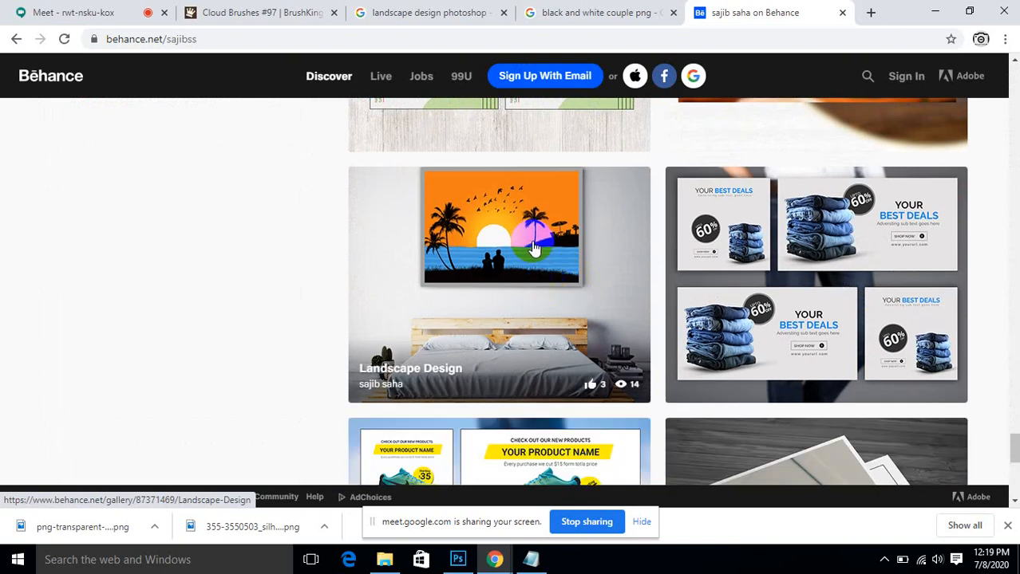
left_click(533, 248)
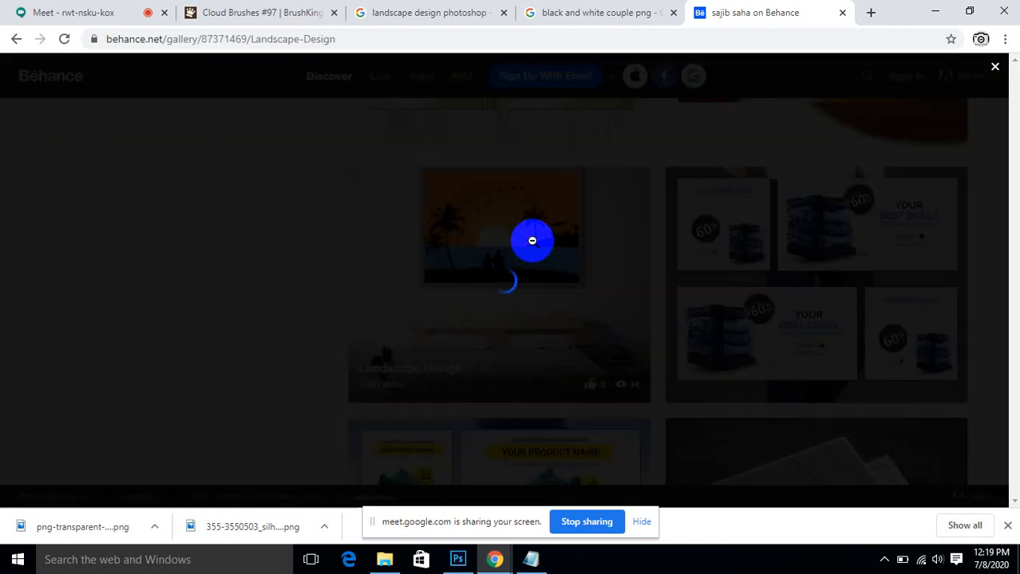
Step: Look through the framed mockups in the Landscape Design project and examine the horse rider sunset artwork
scroll(558, 255, "down", 15)
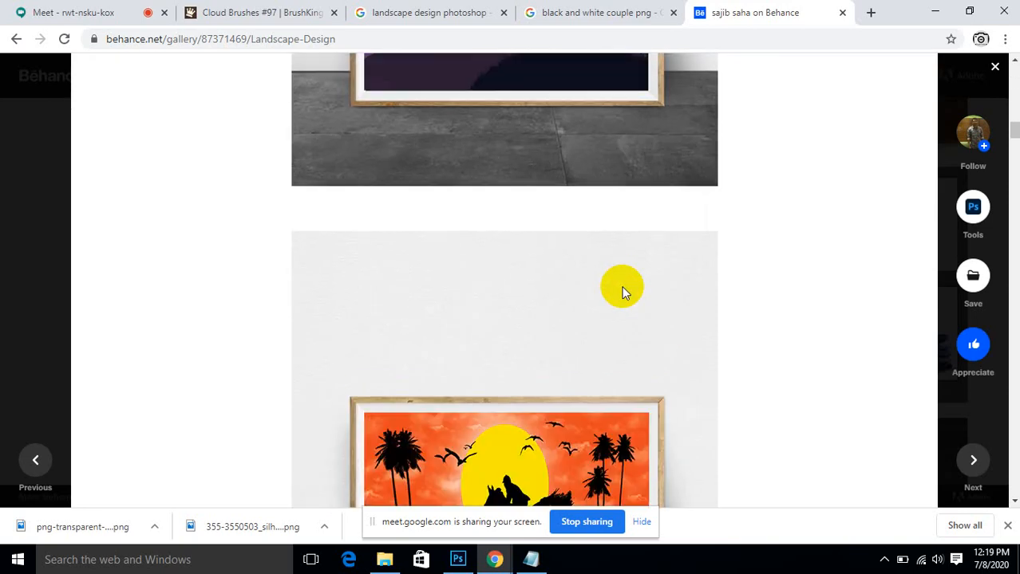
scroll(621, 290, "down", 20)
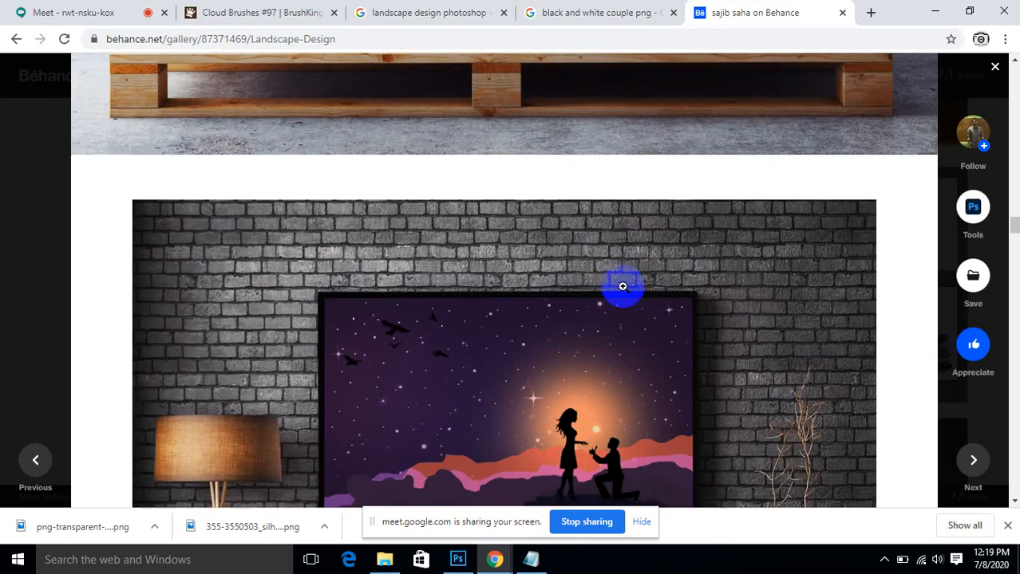
scroll(623, 287, "down", 15)
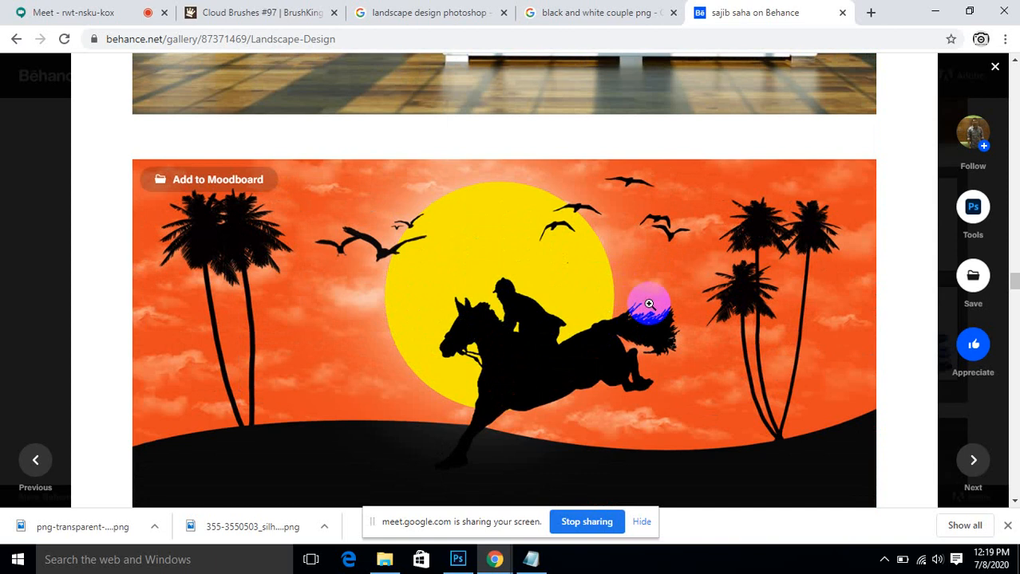
scroll(492, 275, "down", 1)
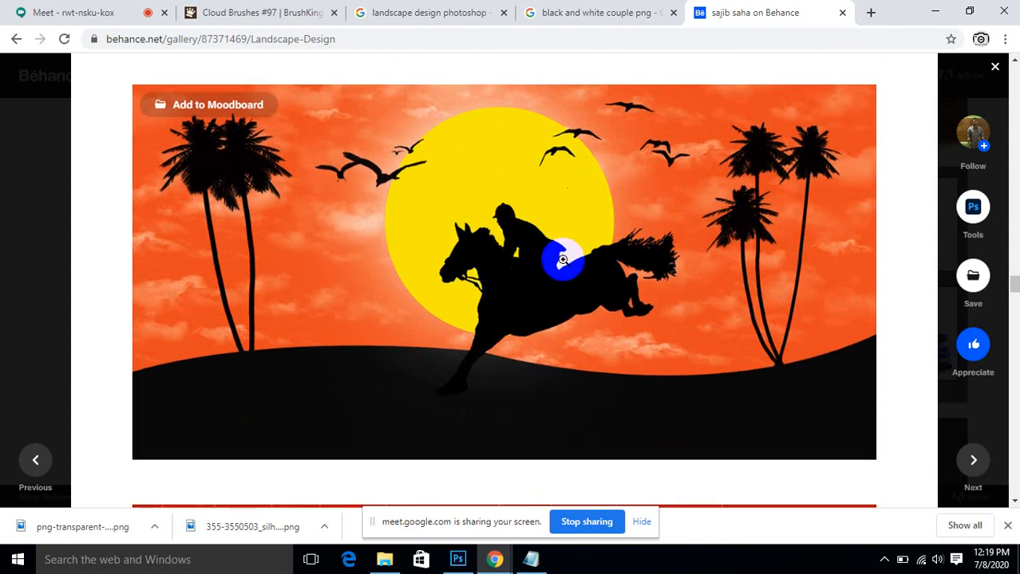
scroll(364, 221, "up", 2)
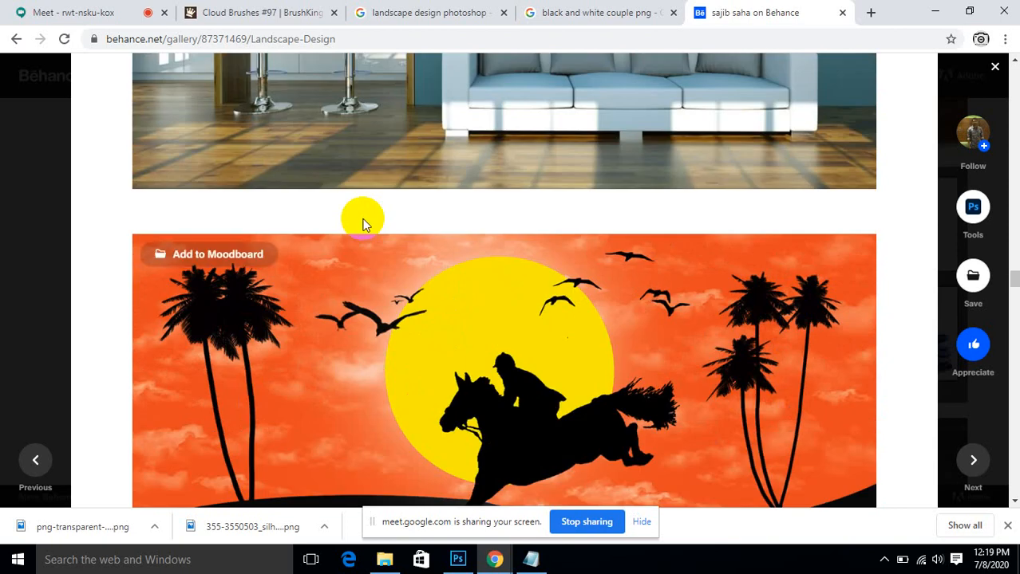
Step: Examine the red rain artwork with the couple under an umbrella between silhouette trees
scroll(366, 225, "down", 7)
scroll(368, 225, "down", 1)
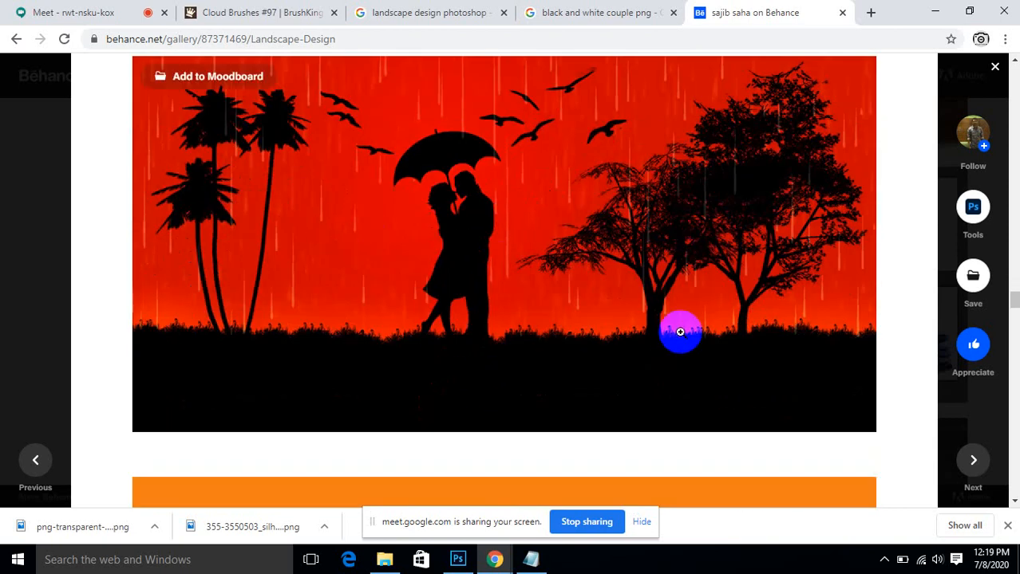
scroll(684, 368, "up", 1)
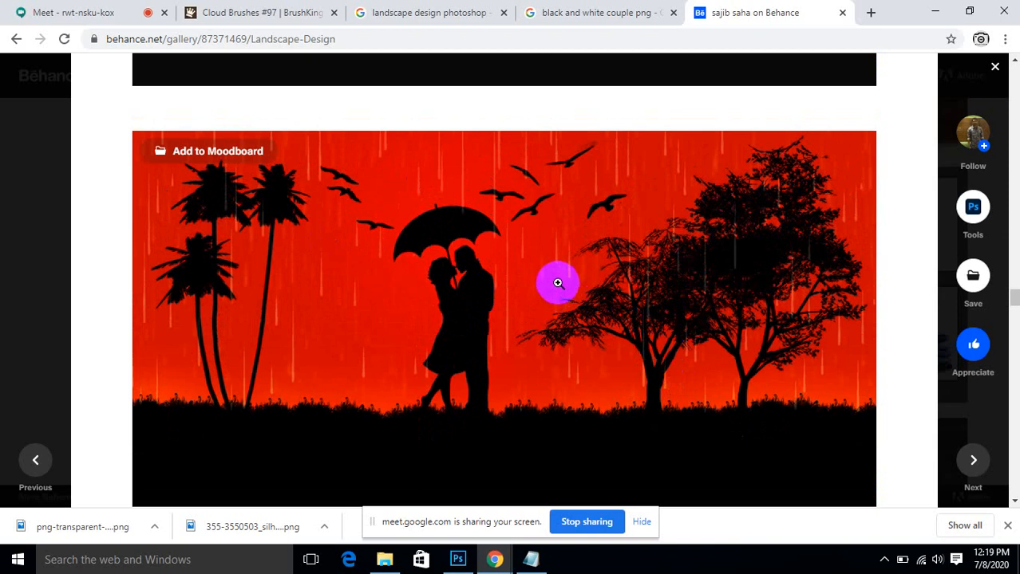
left_click(472, 256)
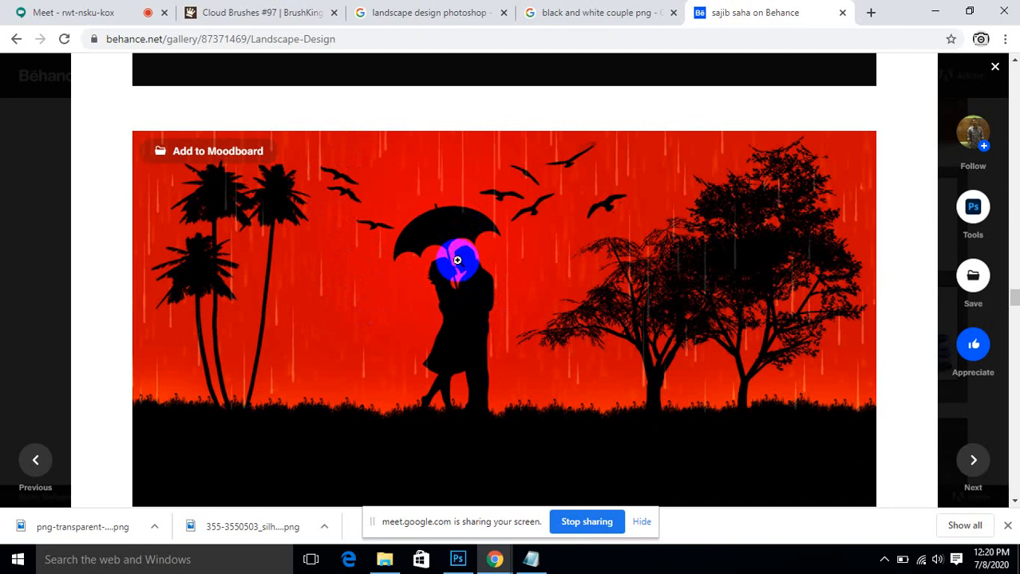
scroll(457, 255, "down", 4)
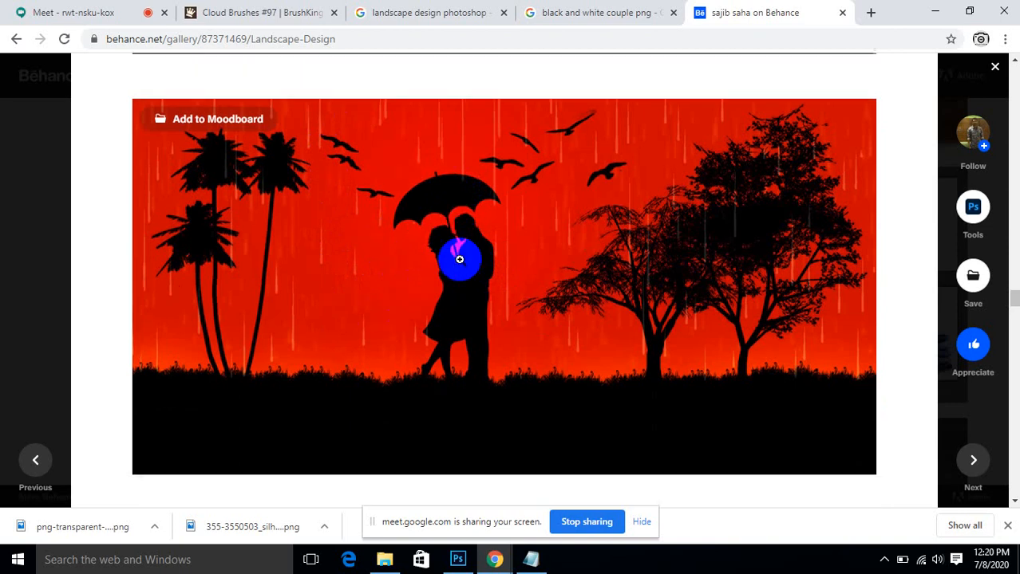
scroll(455, 272, "up", 3)
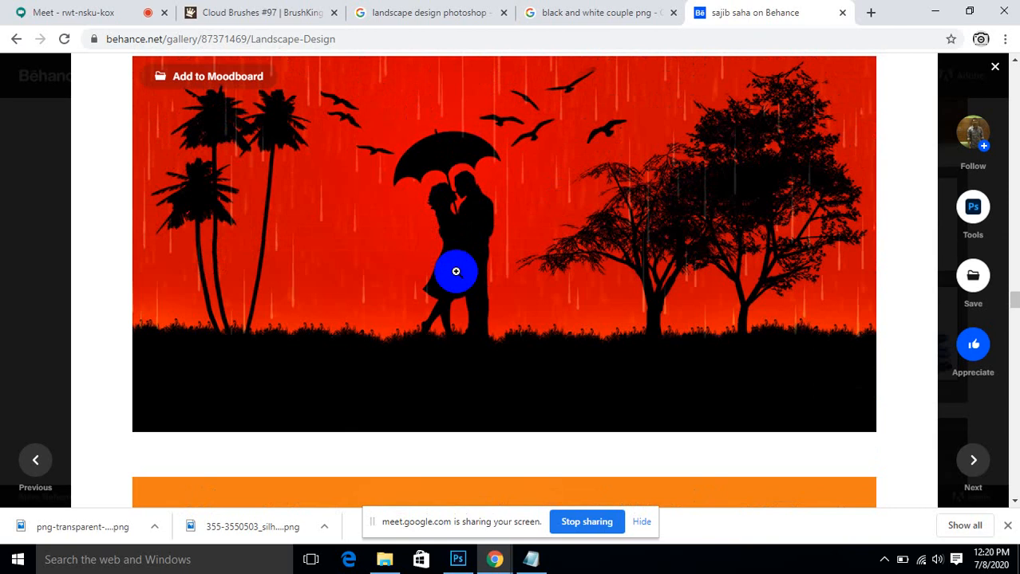
Step: Examine the orange beach sunset artwork with the seated couple, palm trees, birds and deck chairs
scroll(455, 271, "down", 6)
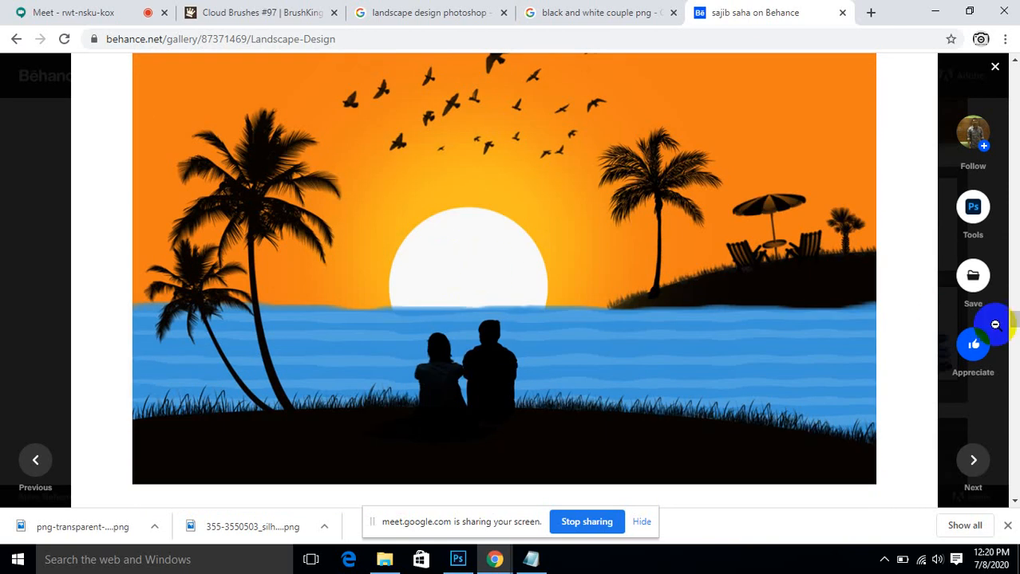
scroll(530, 261, "up", 1)
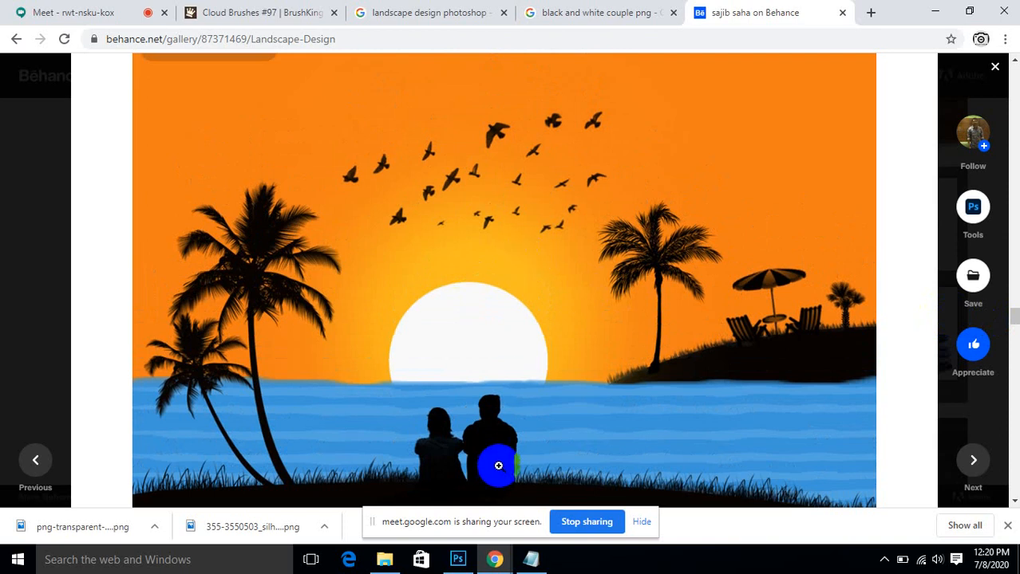
scroll(612, 354, "down", 1)
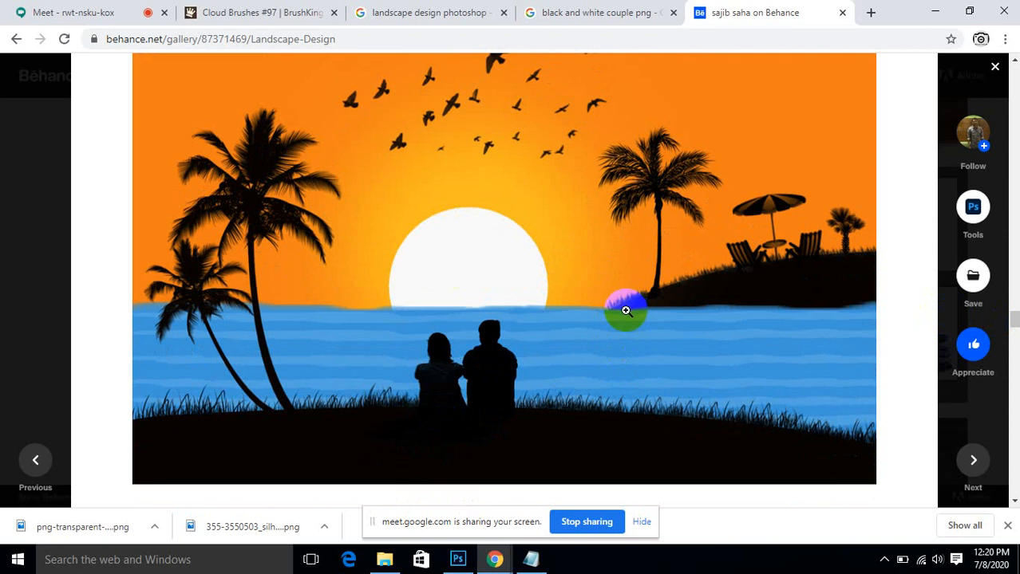
scroll(608, 276, "down", 2)
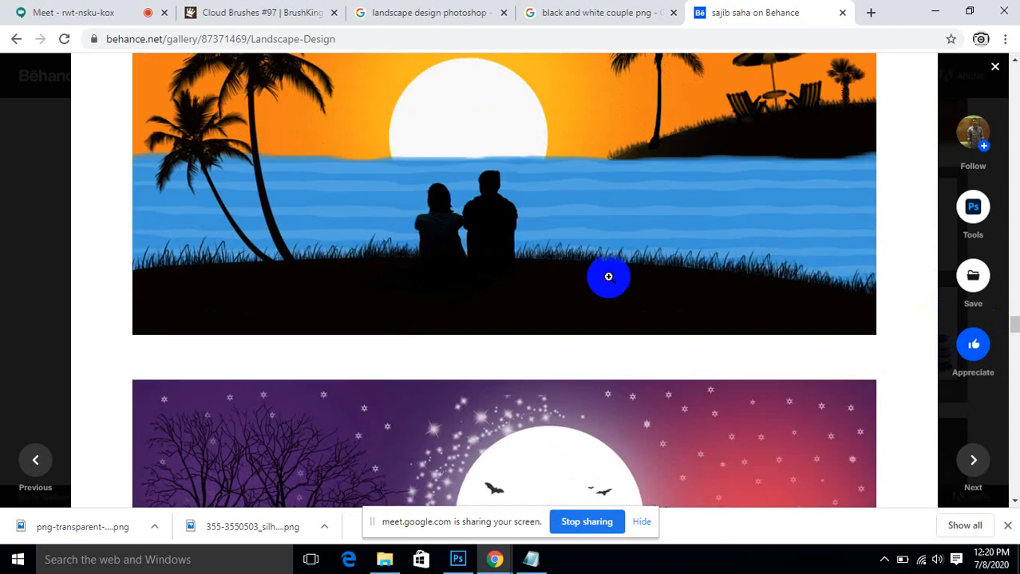
scroll(608, 277, "down", 3)
scroll(608, 276, "up", 5)
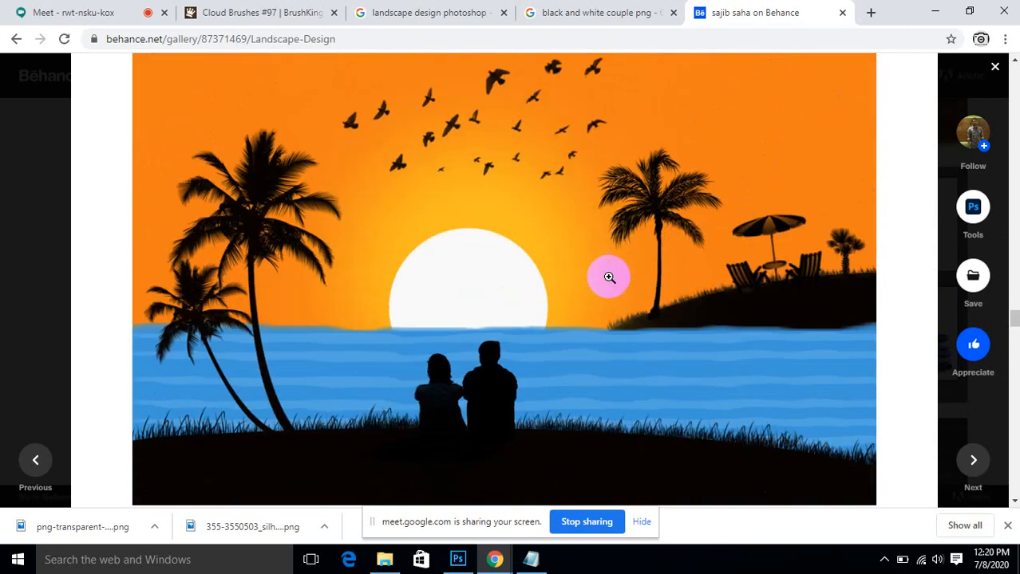
scroll(609, 277, "down", 1)
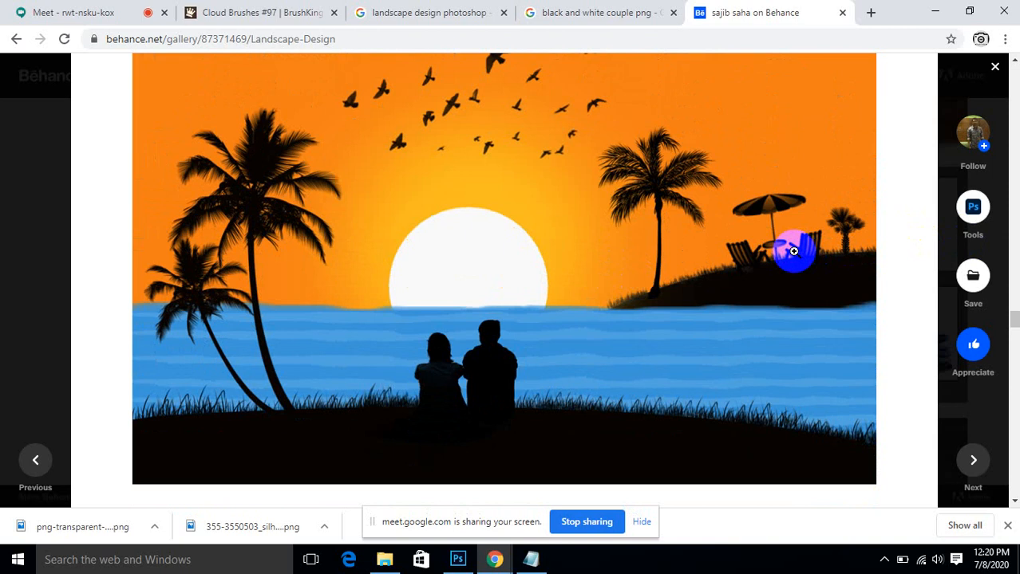
Step: Examine the purple moonlit artworks with the castle, cat and bare trees, comparing them with the orange beach sunset artwork
scroll(483, 233, "down", 3)
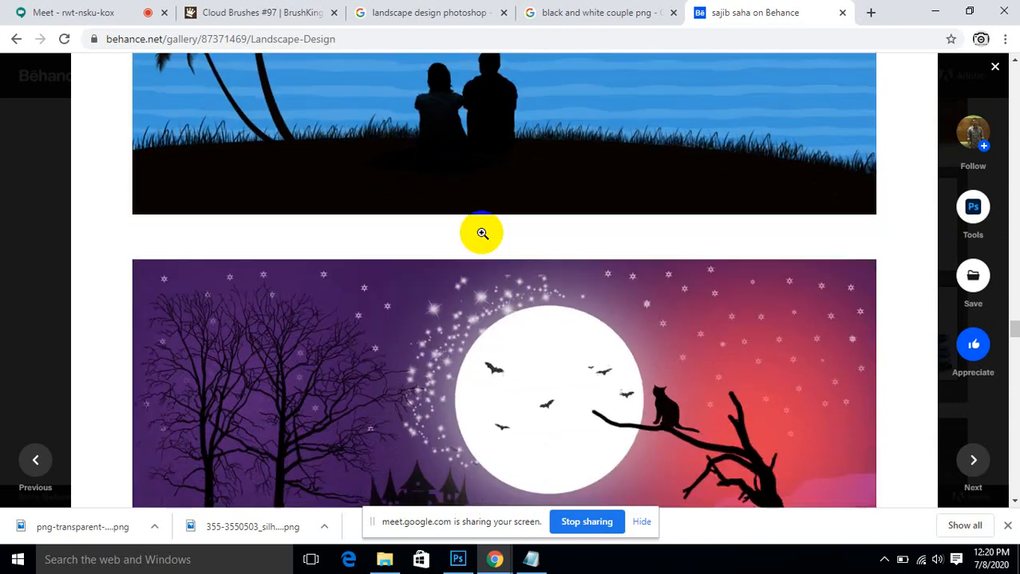
scroll(482, 232, "down", 2)
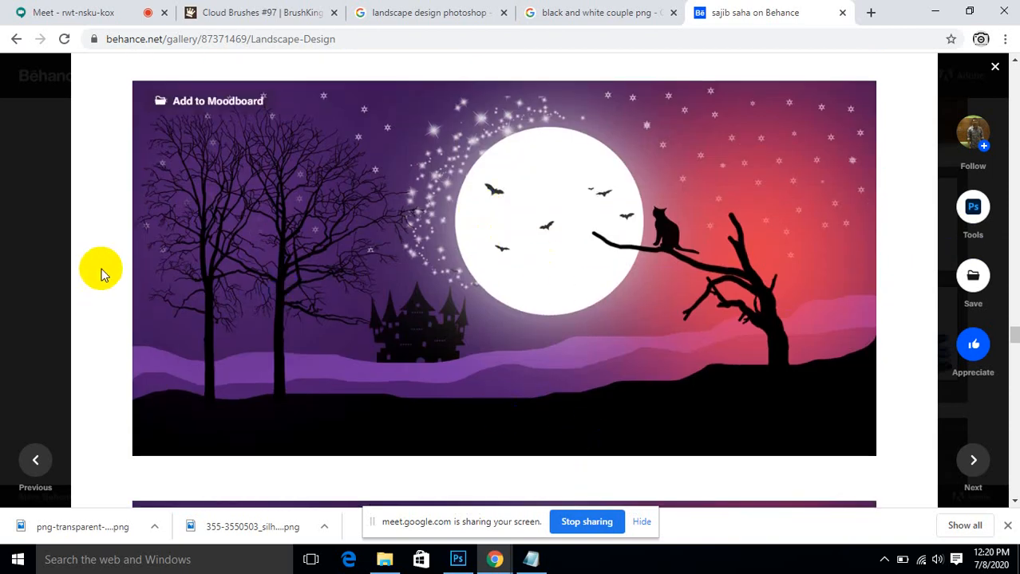
scroll(506, 242, "up", 4)
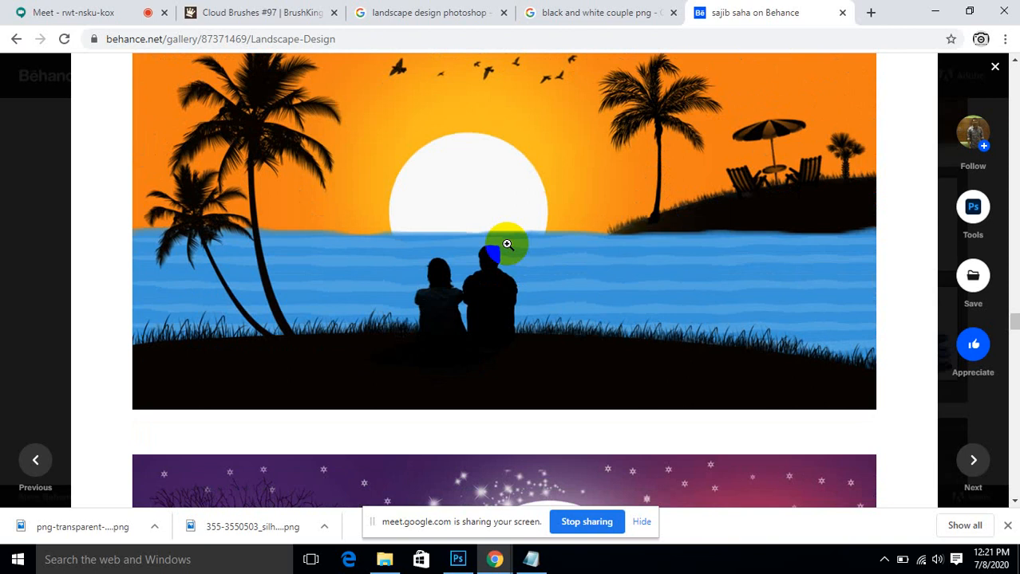
scroll(526, 184, "down", 5)
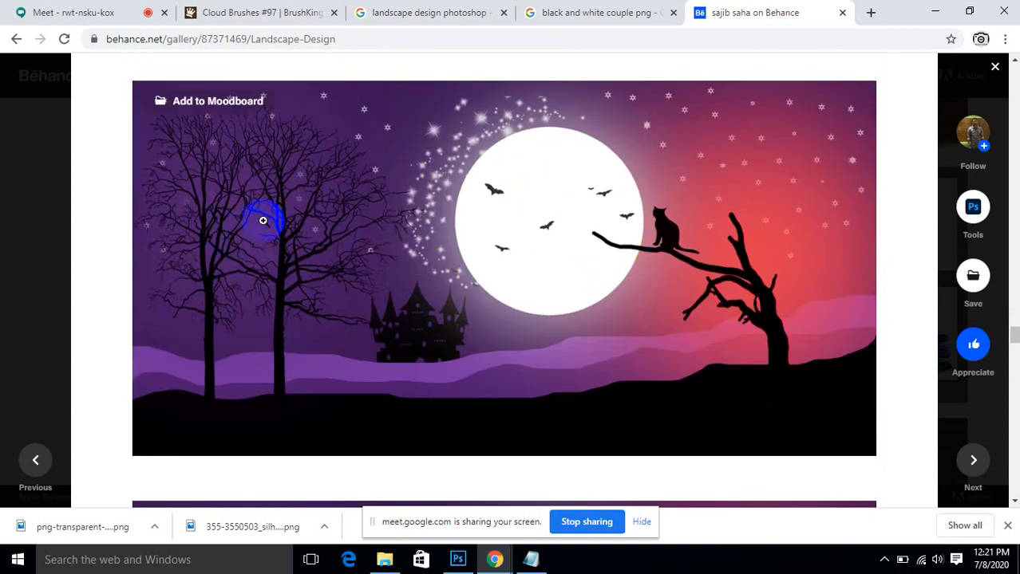
scroll(331, 227, "down", 2)
scroll(330, 232, "down", 3)
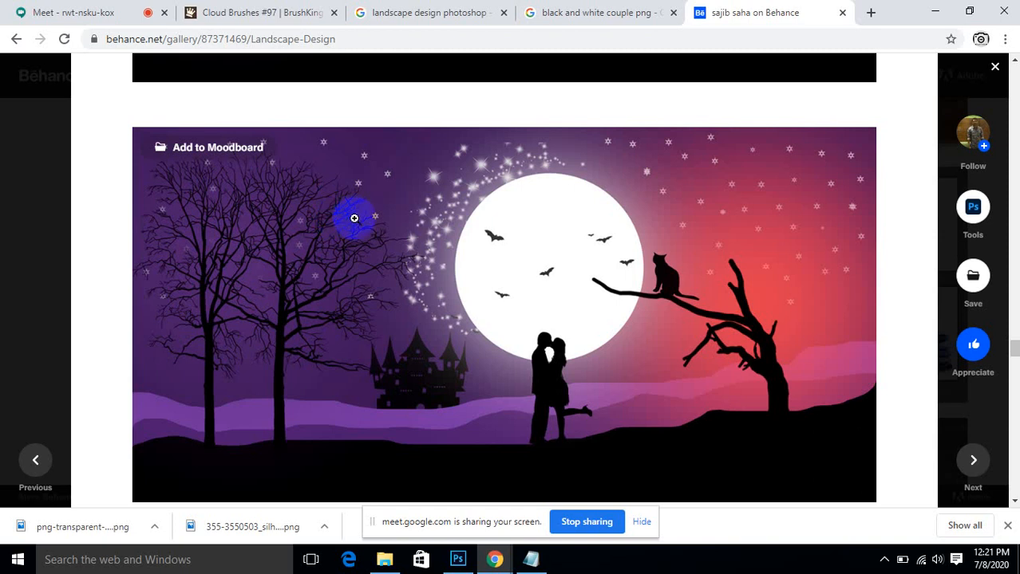
Step: Examine the deer sunset artworks and the full moon artwork with the couple, through to the end of the project
scroll(521, 302, "down", 8)
scroll(521, 307, "down", 4)
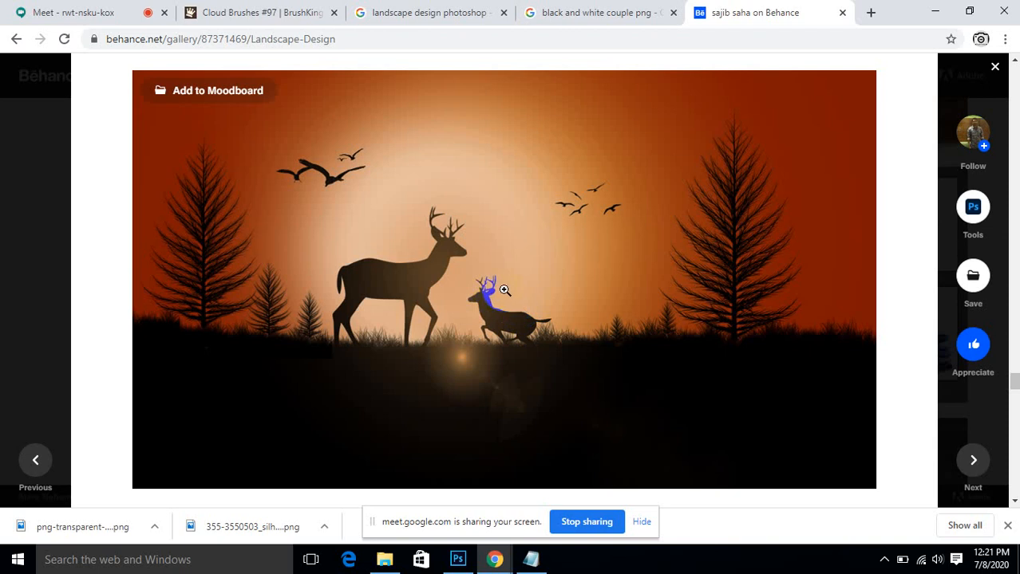
scroll(511, 280, "down", 6)
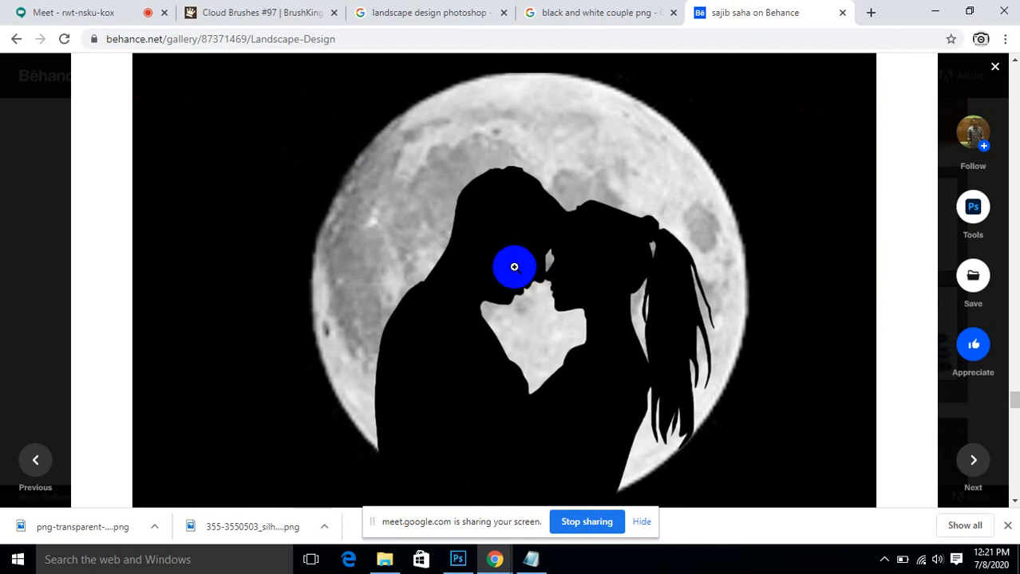
scroll(513, 267, "down", 15)
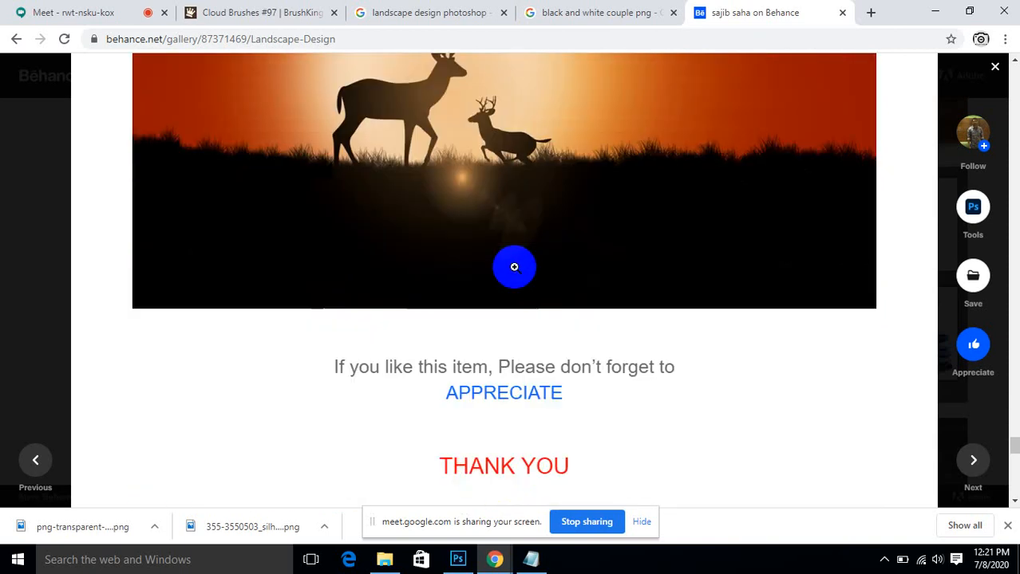
scroll(514, 267, "up", 2)
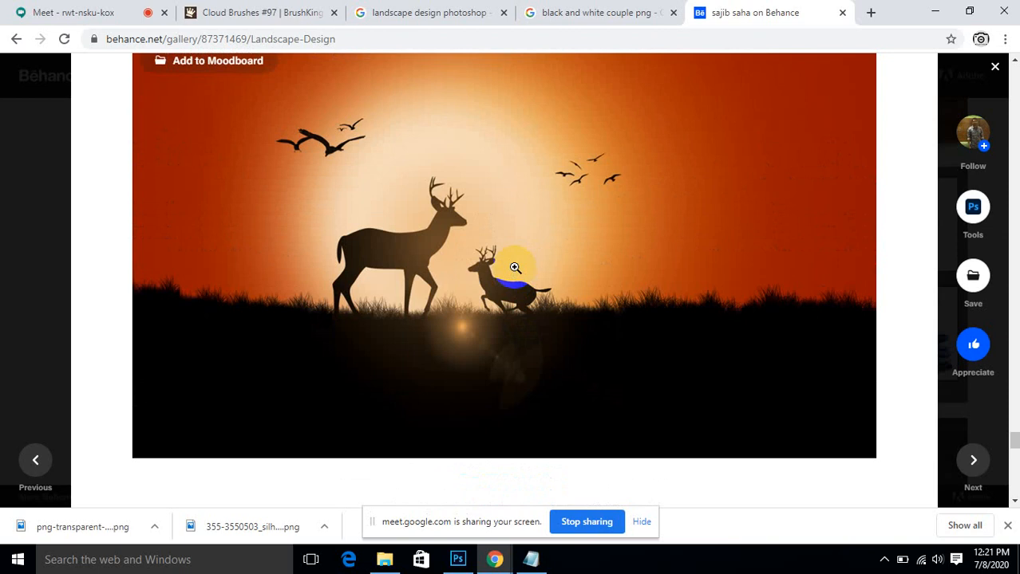
Step: Minimize the browser and Photoshop windows and open Local Disk (C:) in File Explorer
left_click(934, 9)
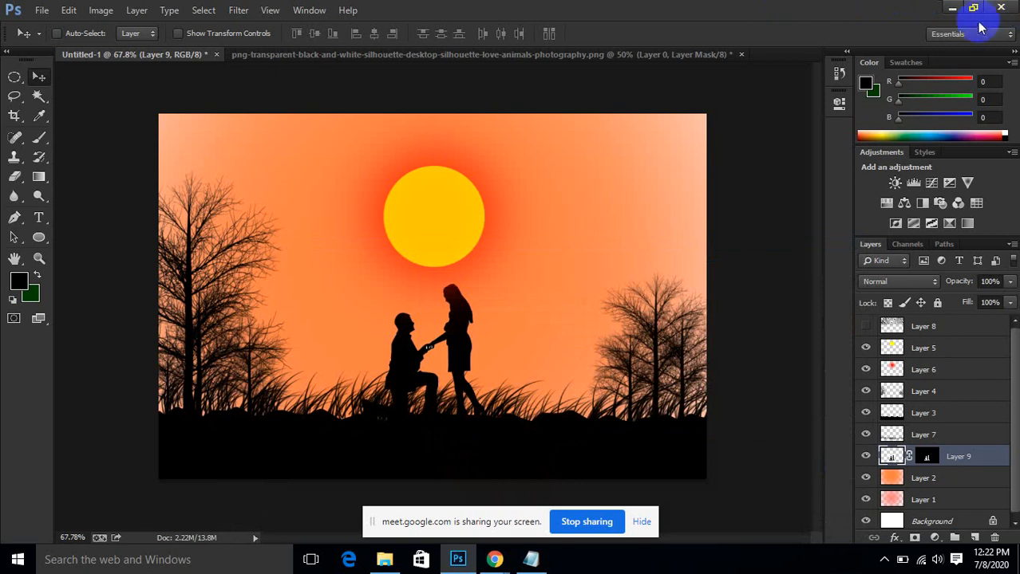
left_click(951, 8)
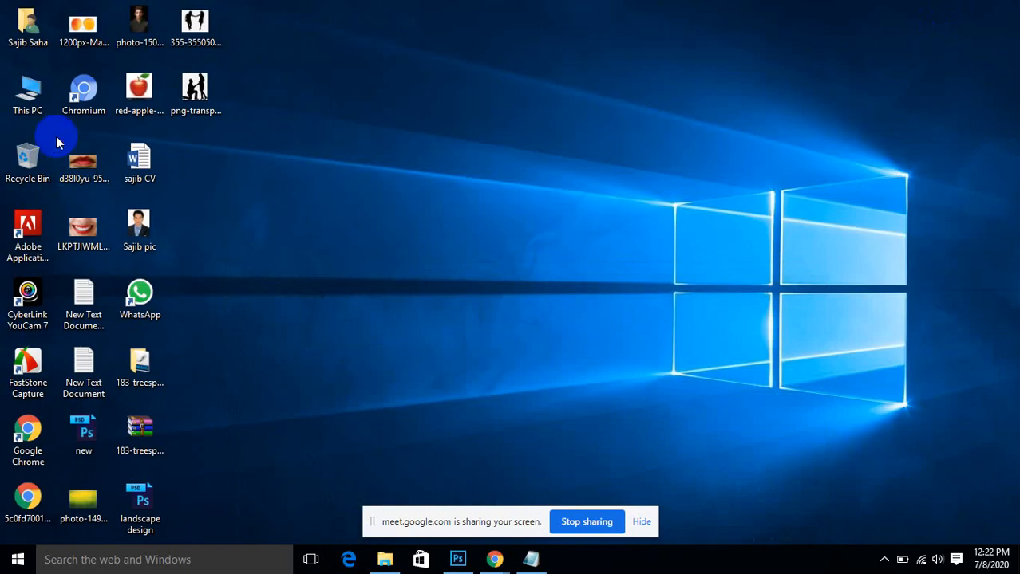
left_click(30, 92)
double_click(30, 91)
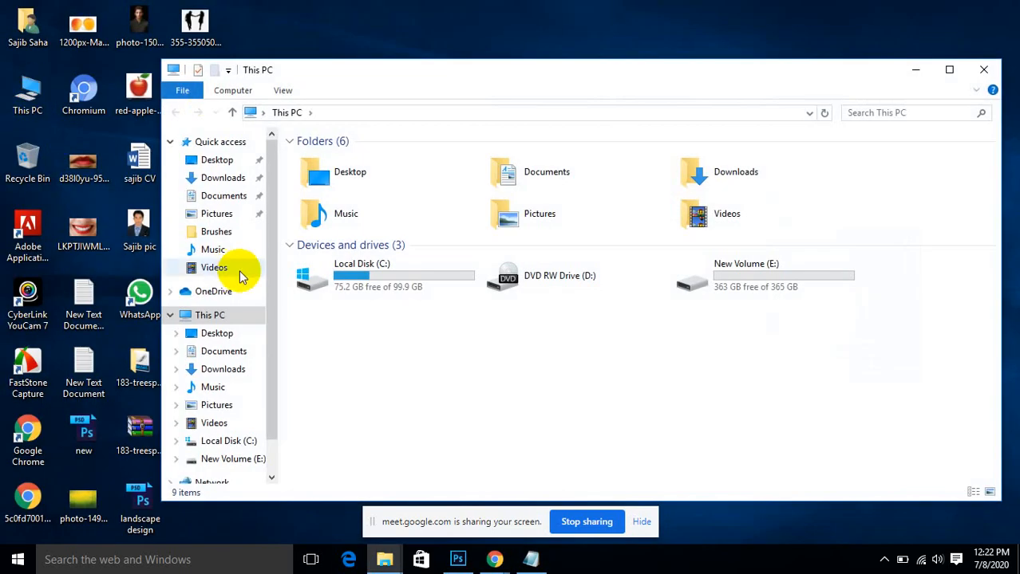
double_click(386, 277)
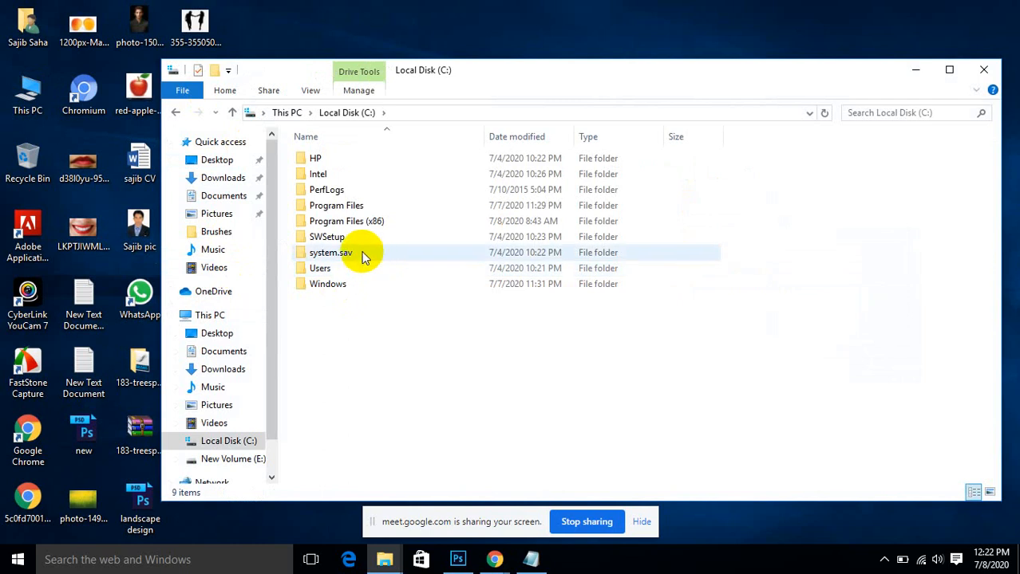
left_click(351, 209)
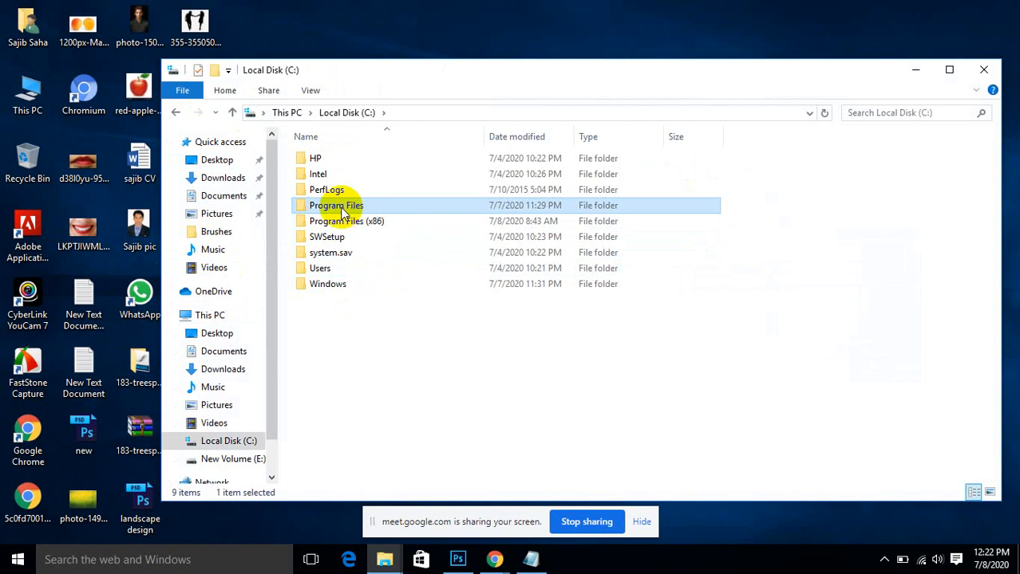
double_click(342, 210)
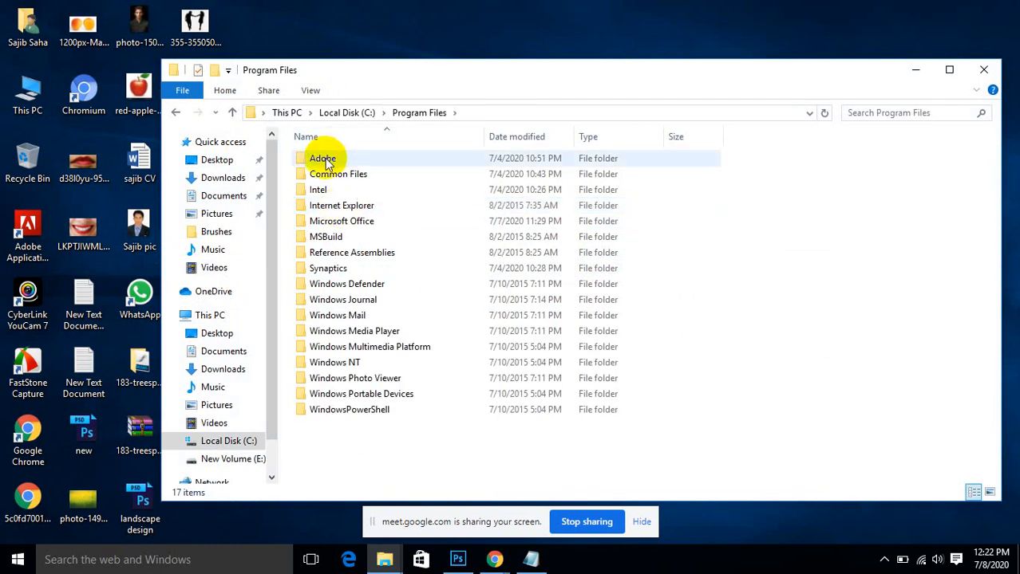
left_click(325, 162)
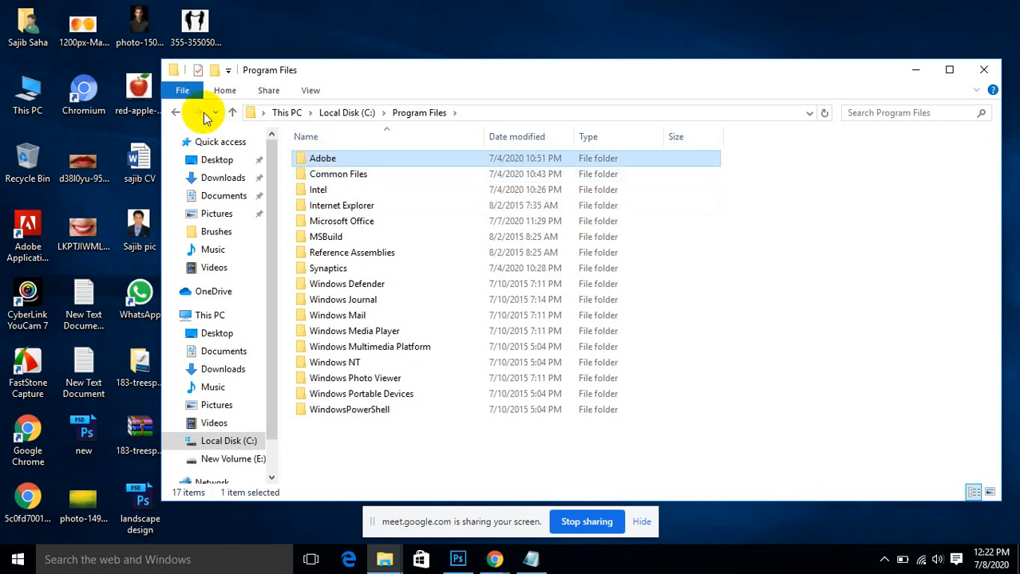
left_click(175, 113)
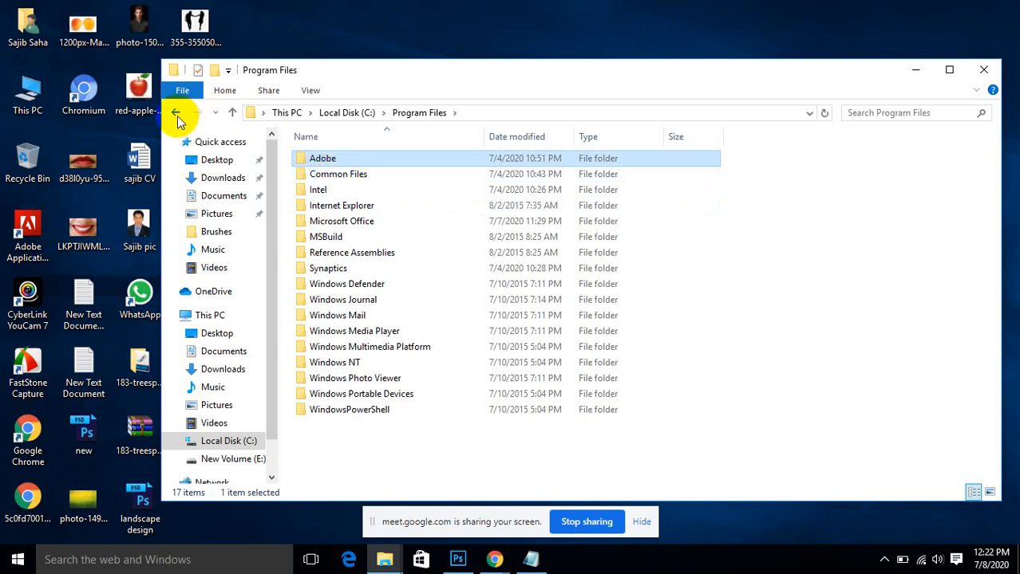
double_click(371, 221)
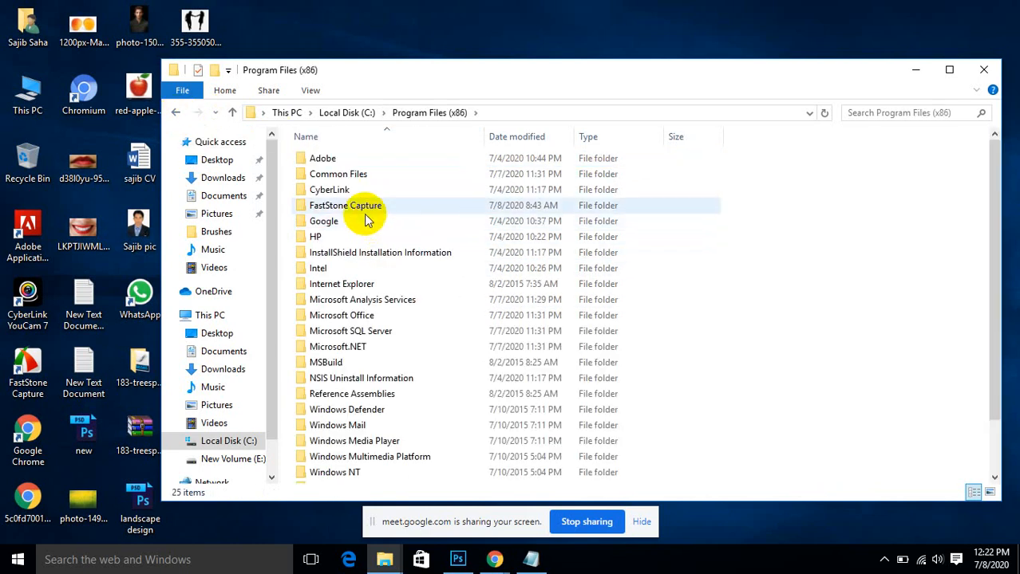
double_click(340, 154)
left_click(366, 161)
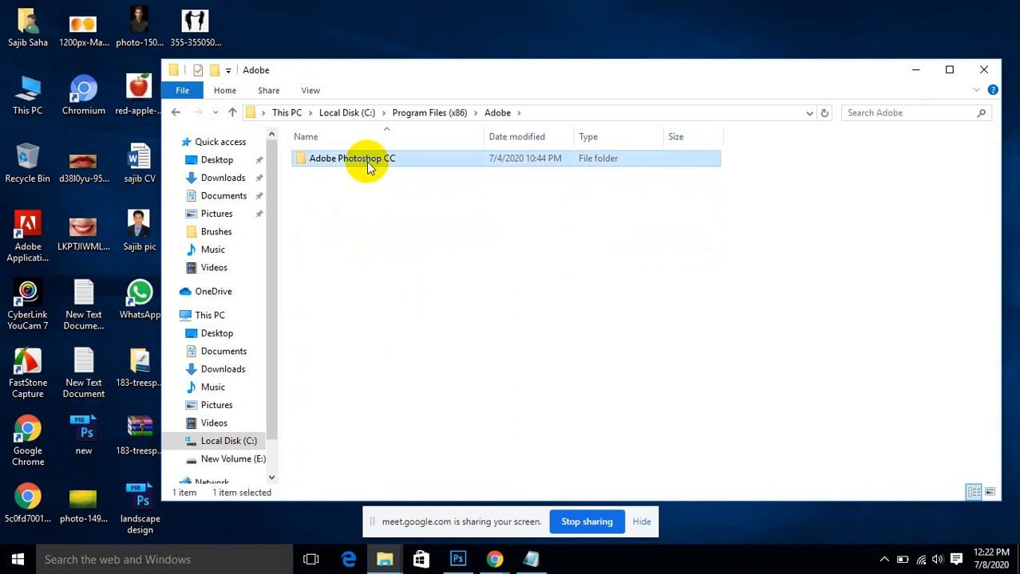
double_click(366, 161)
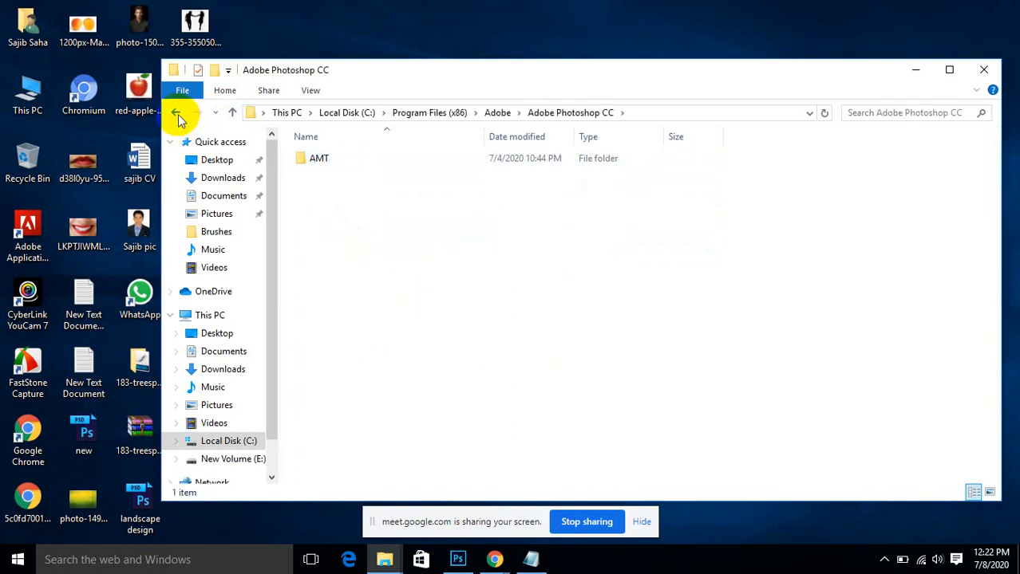
double_click(351, 162)
left_click(347, 161)
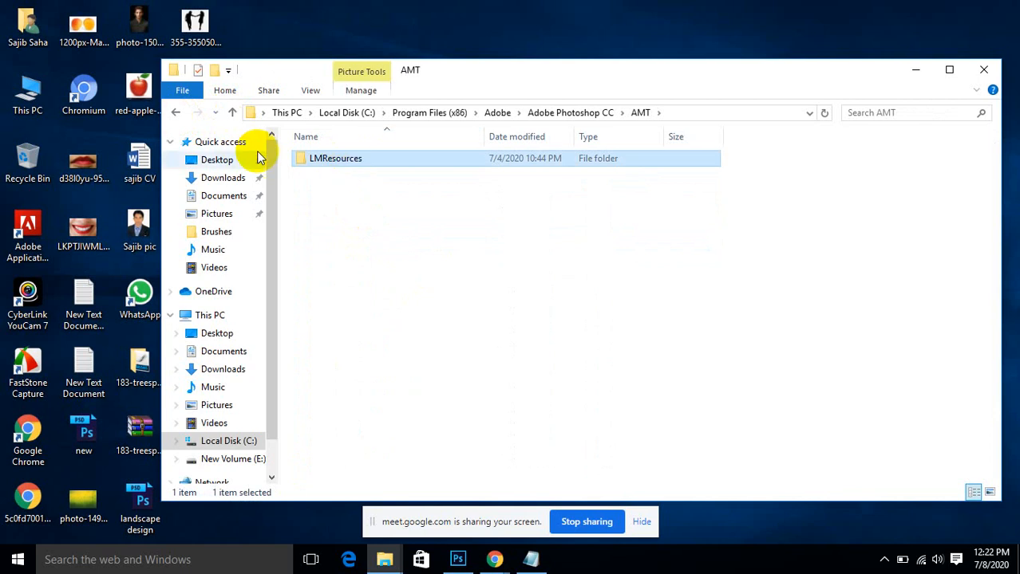
double_click(343, 157)
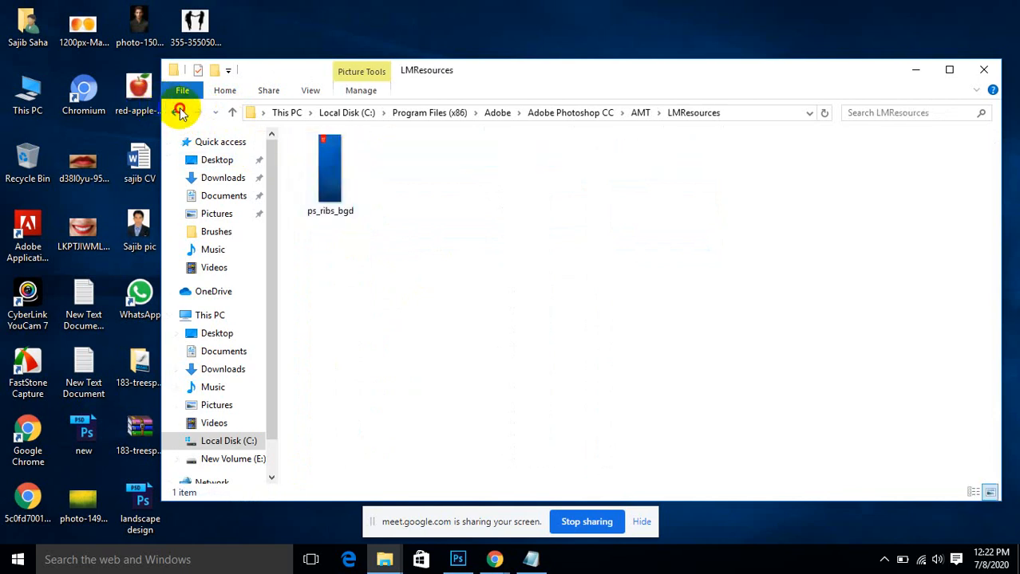
left_click(178, 112)
left_click(178, 113)
left_click(178, 113)
left_click(178, 113)
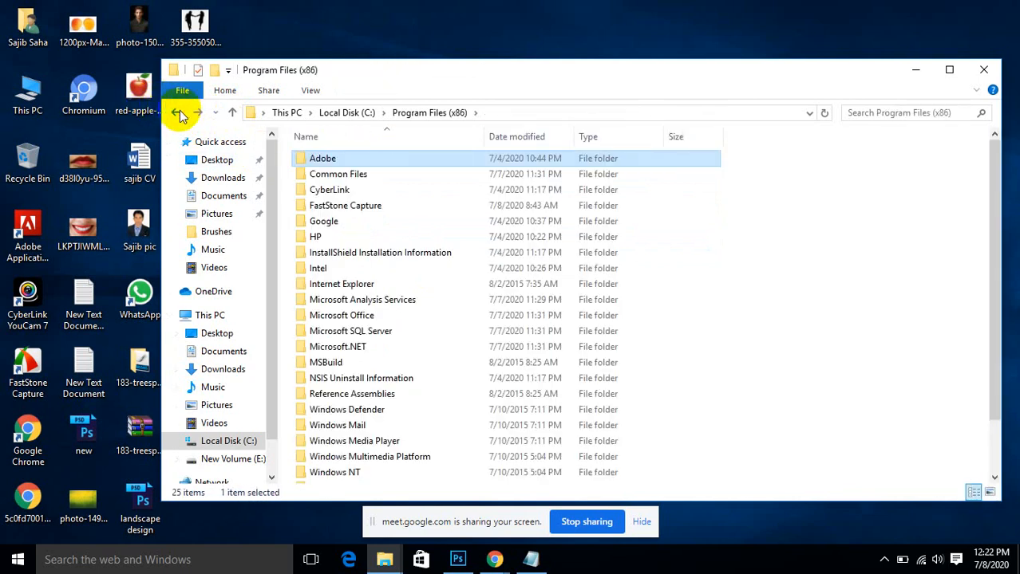
left_click(178, 112)
Step: Show the Presets folder under Program Files > Adobe > Adobe Photoshop CC (64 Bit), and minimize the File Explorer window
double_click(351, 206)
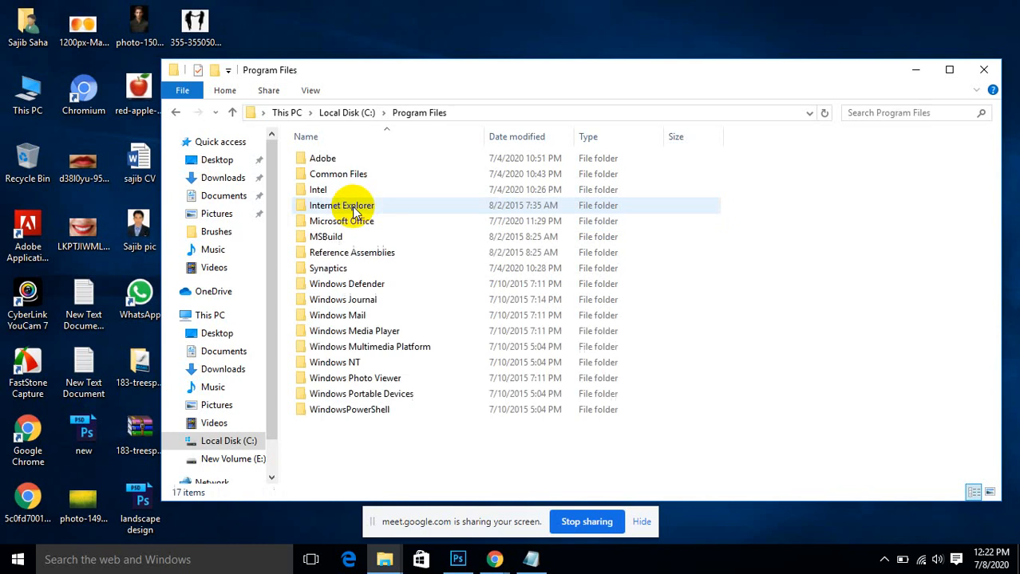
double_click(325, 159)
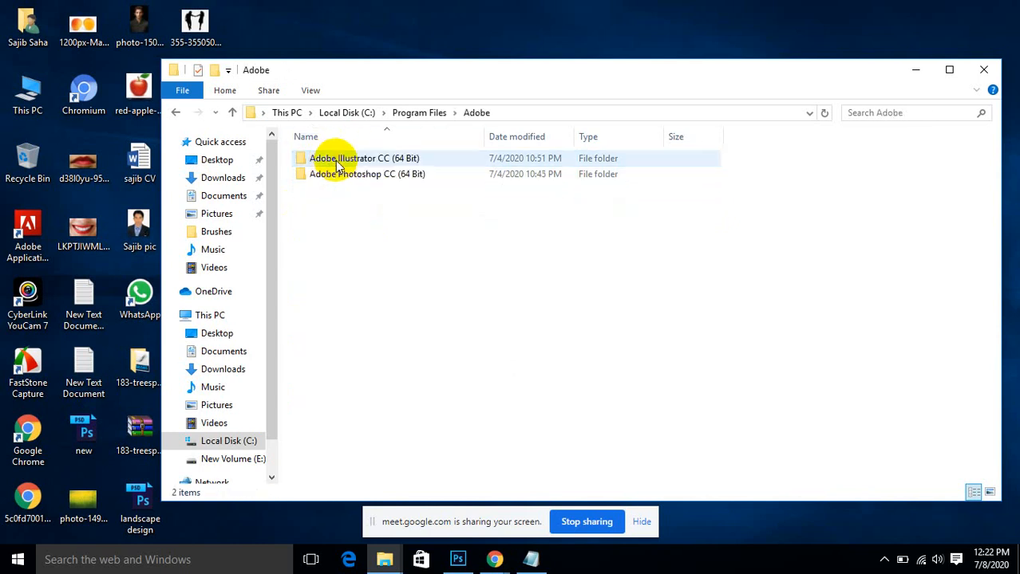
double_click(359, 175)
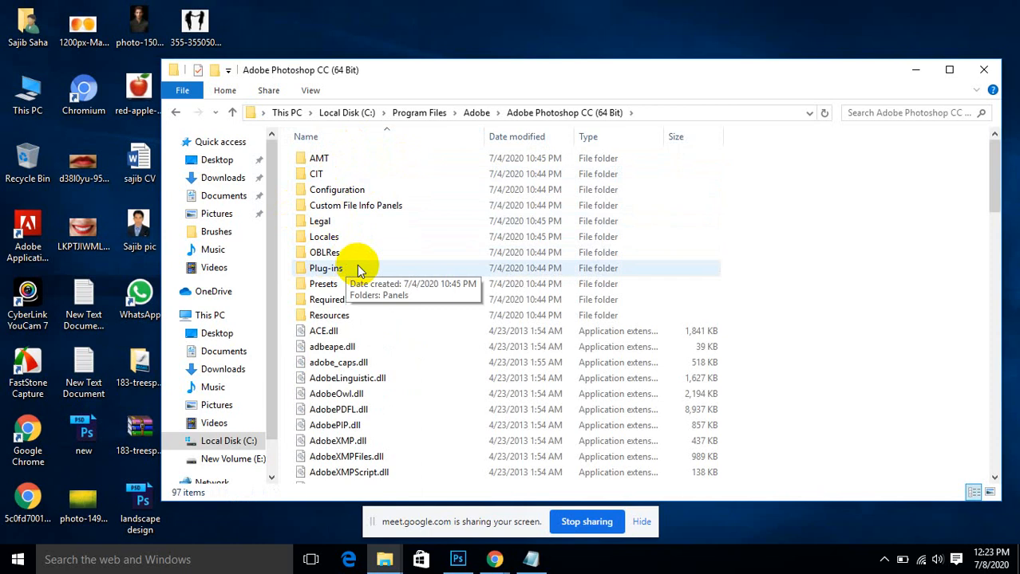
double_click(329, 284)
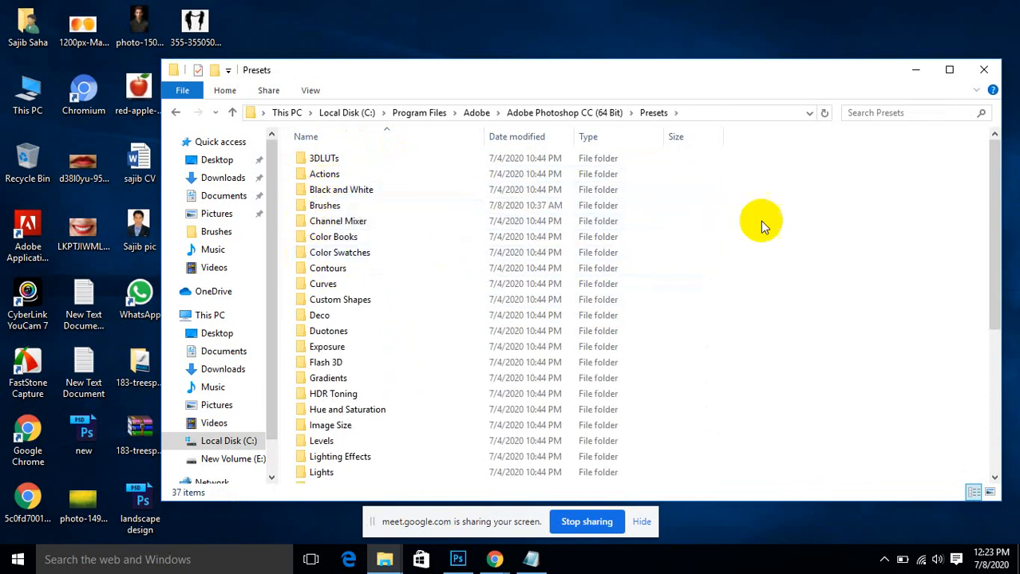
left_click(916, 71)
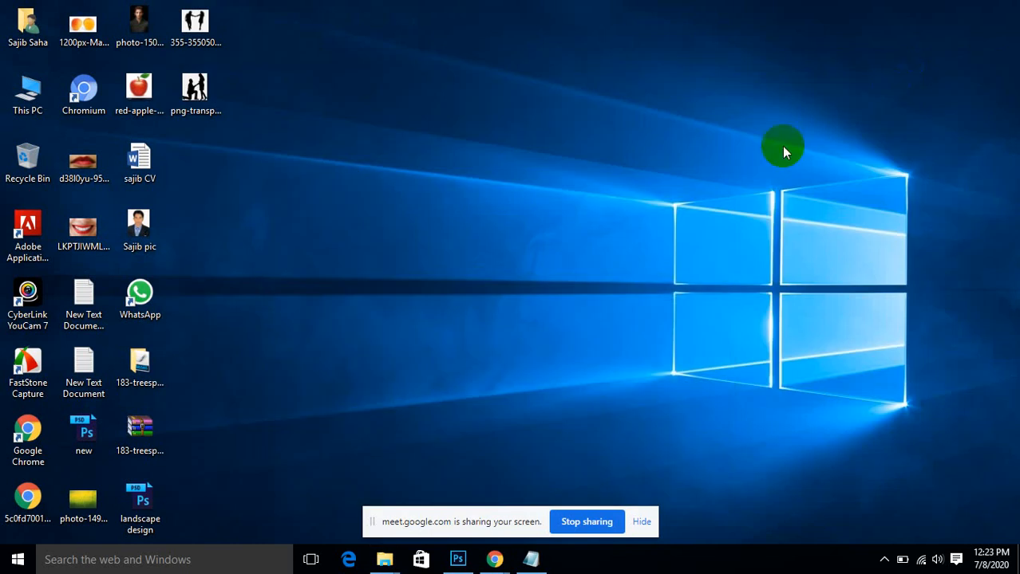